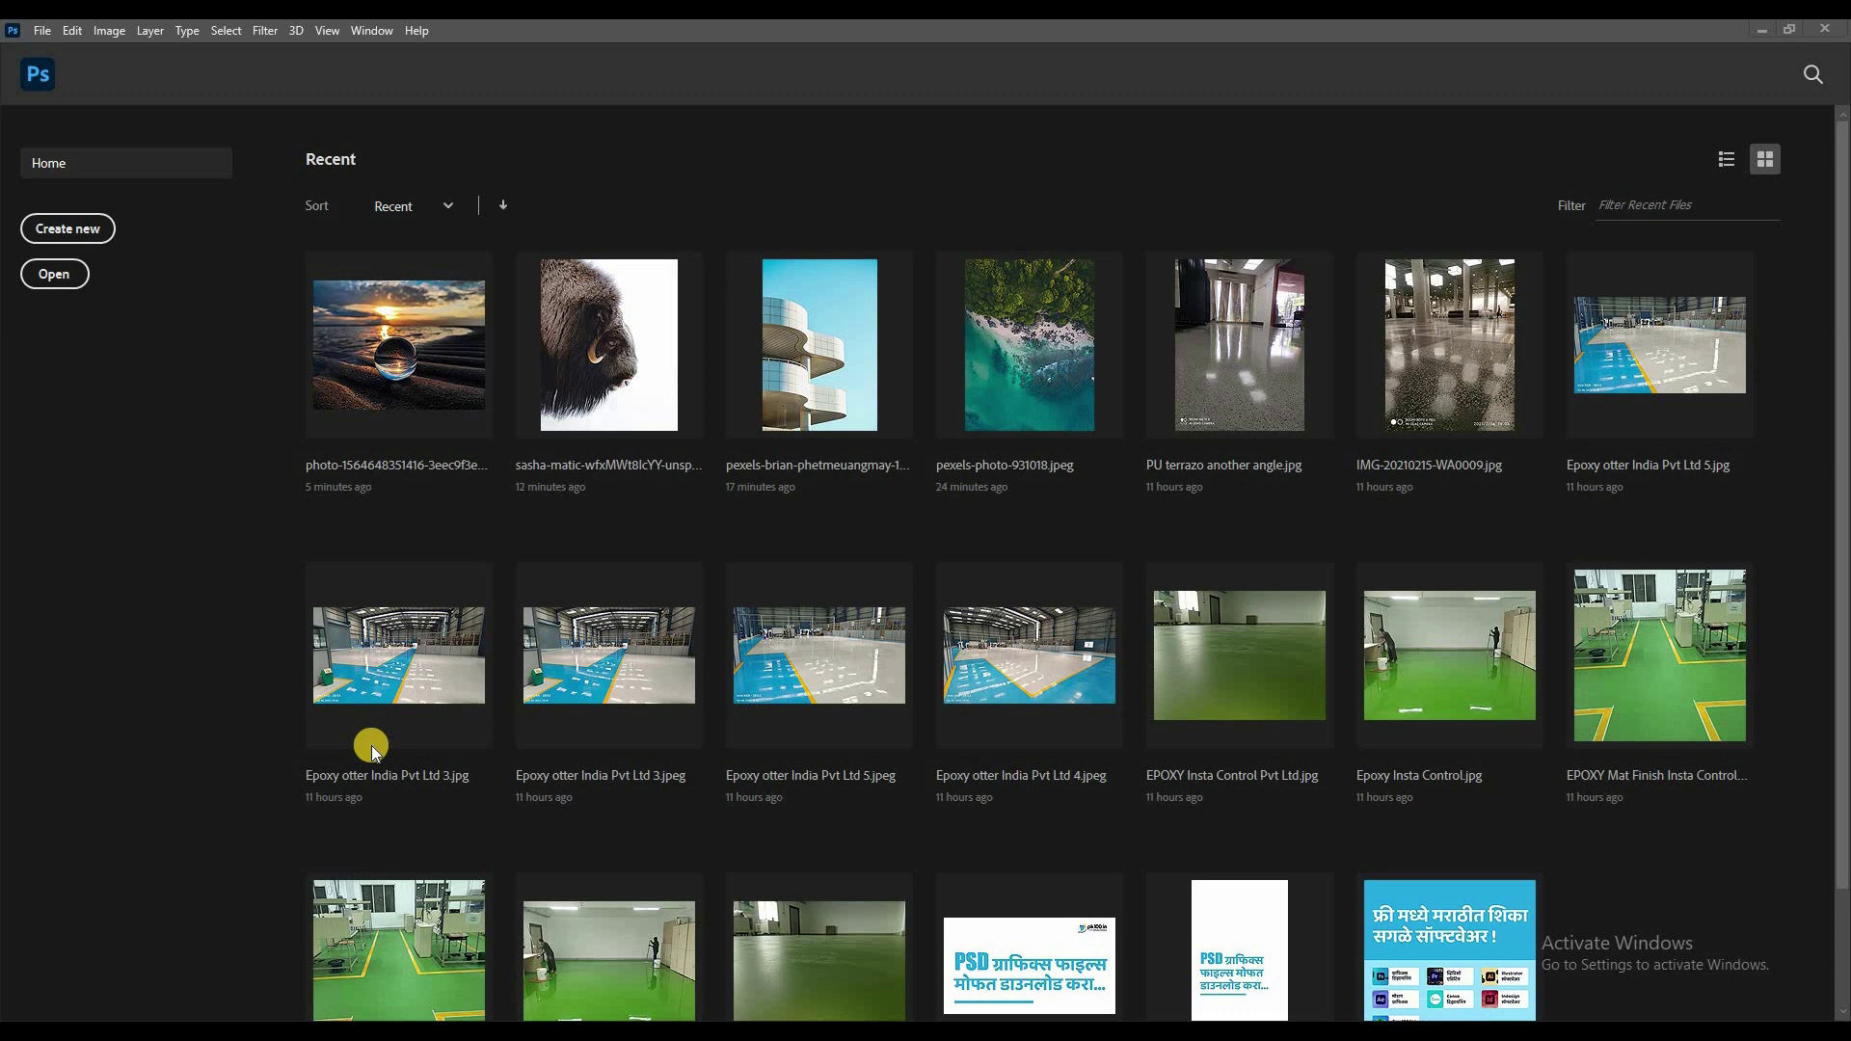
# - Create a new white 1920×1080 document
pyautogui.click(72, 237)
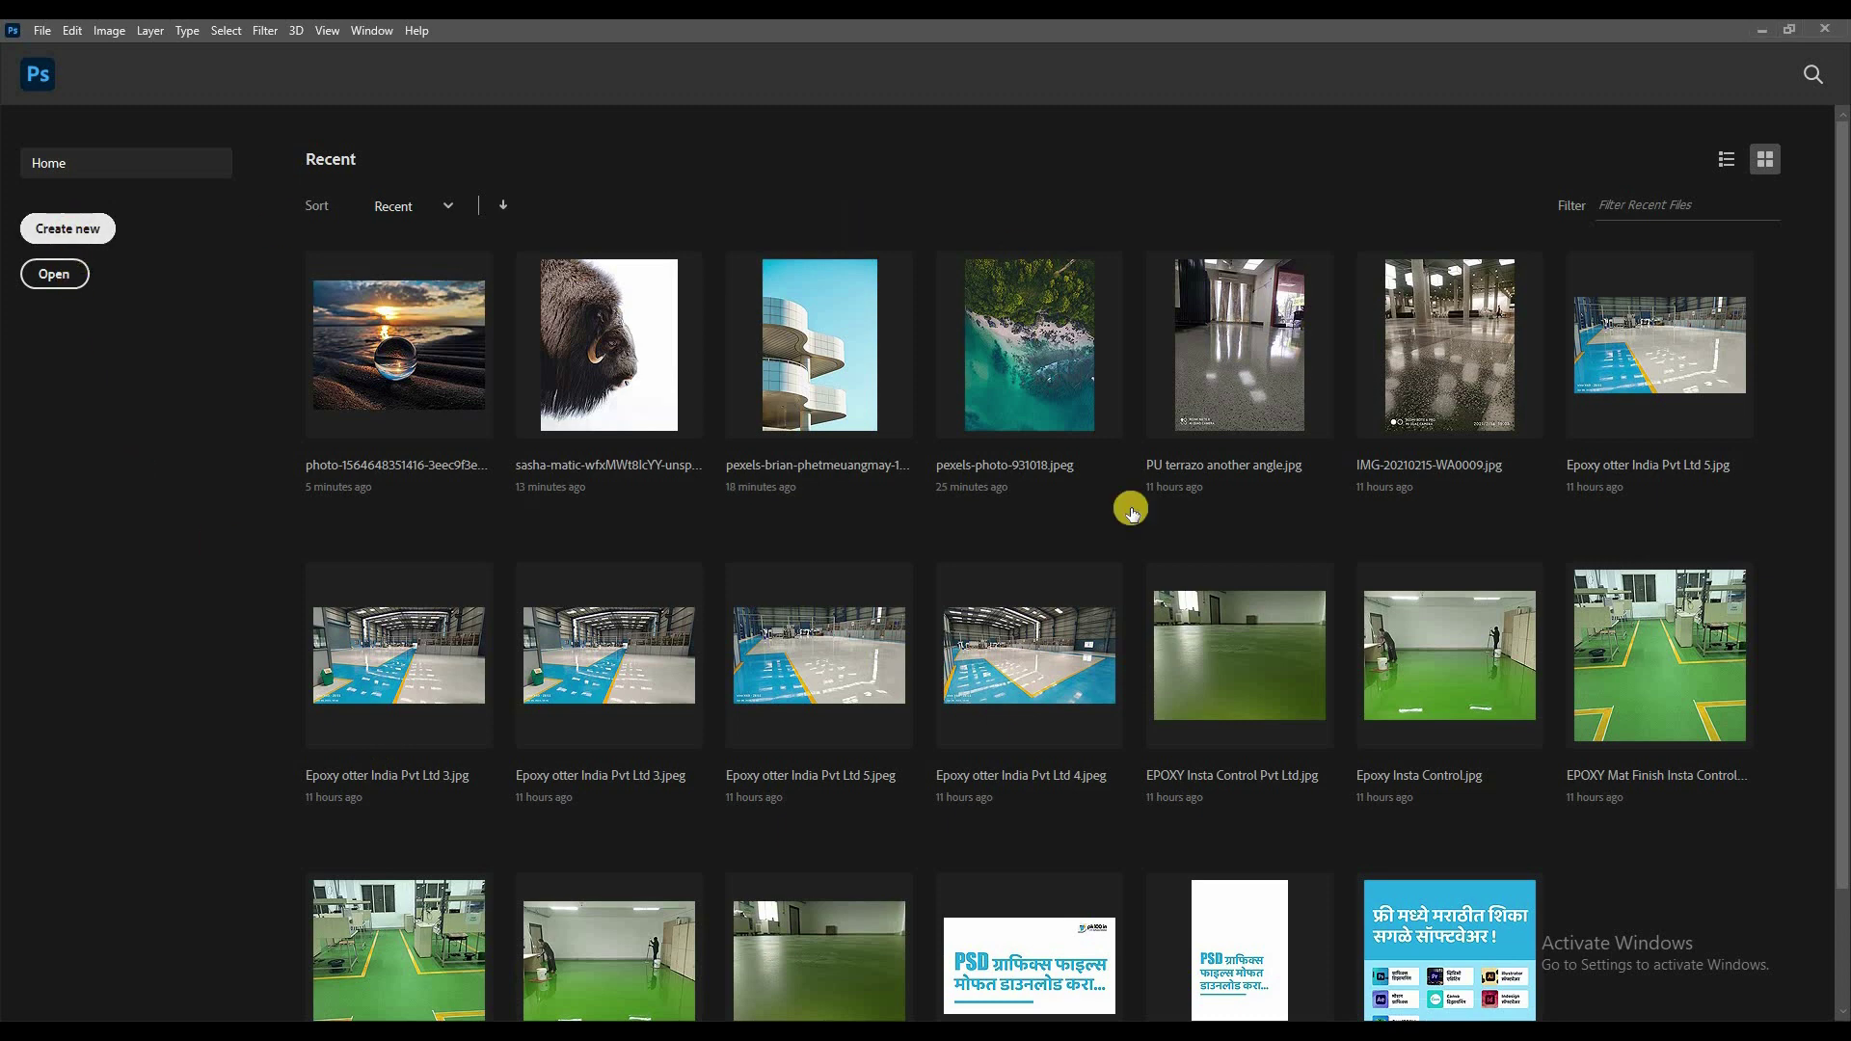
pyautogui.click(1323, 815)
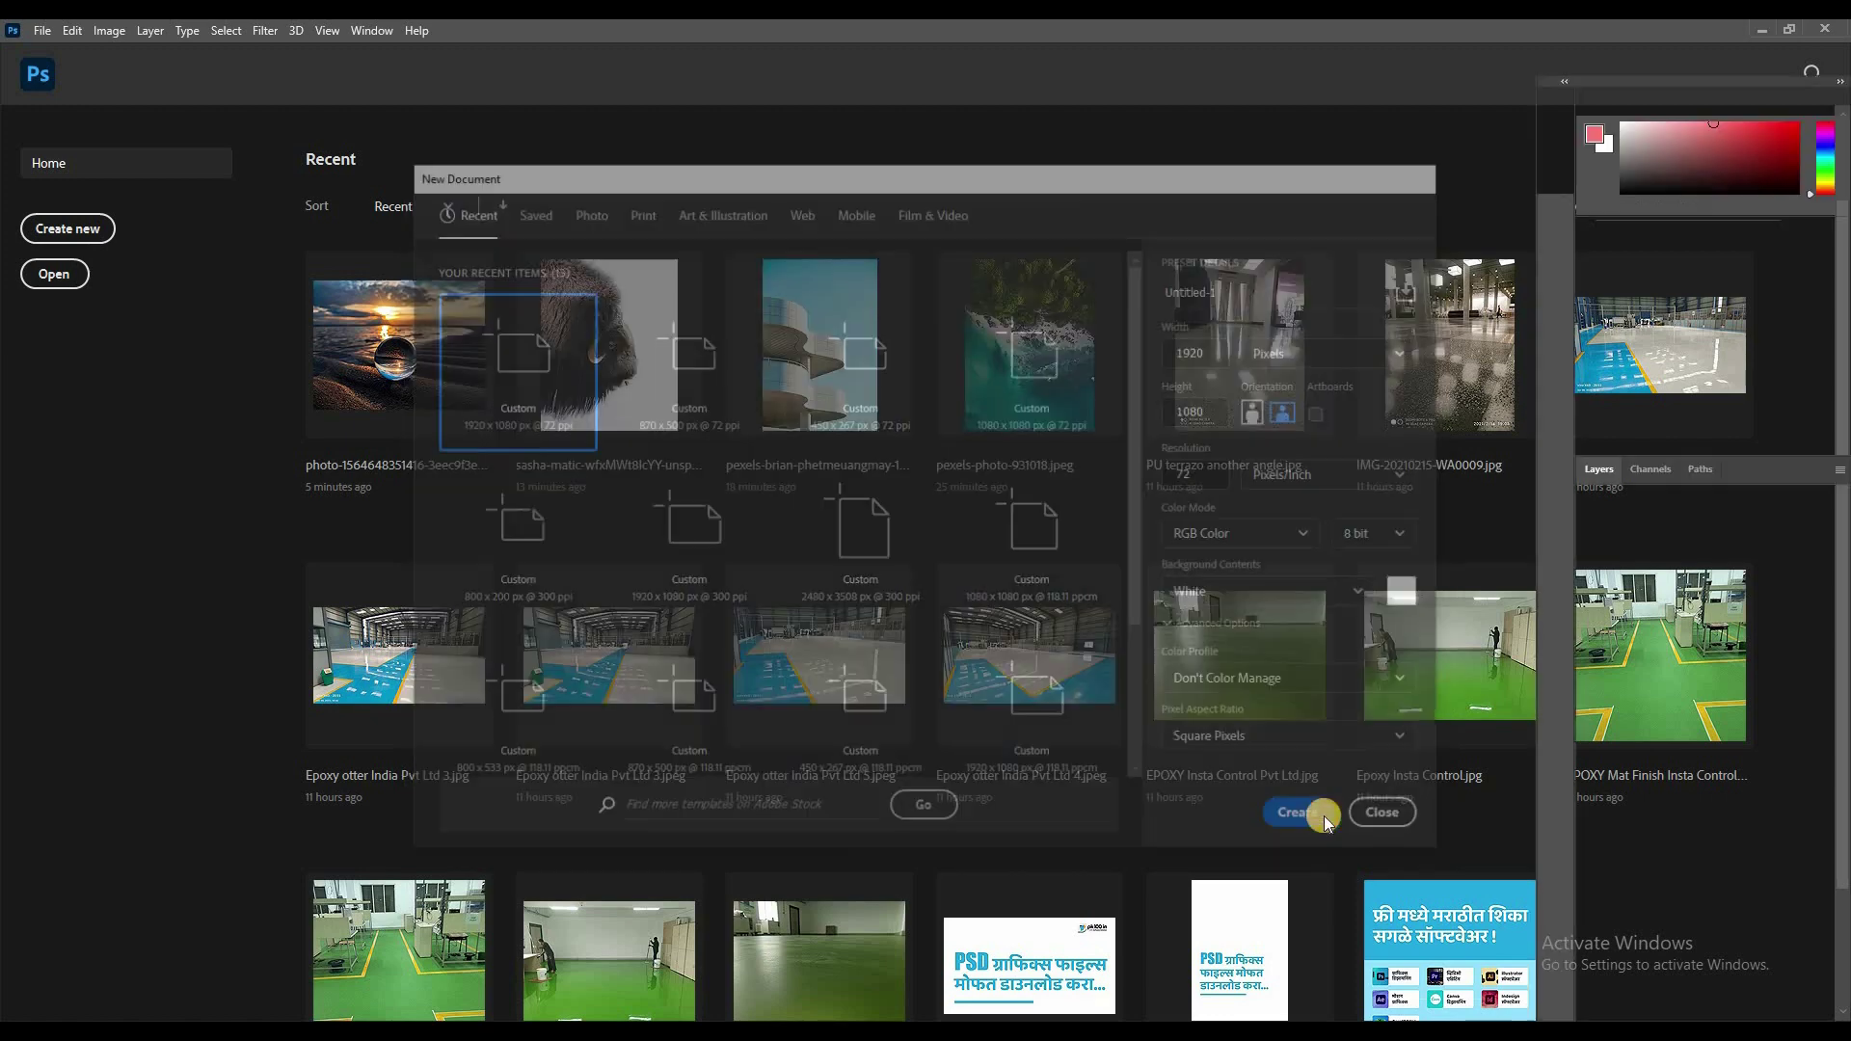
pyautogui.scroll(-2, 949, 626)
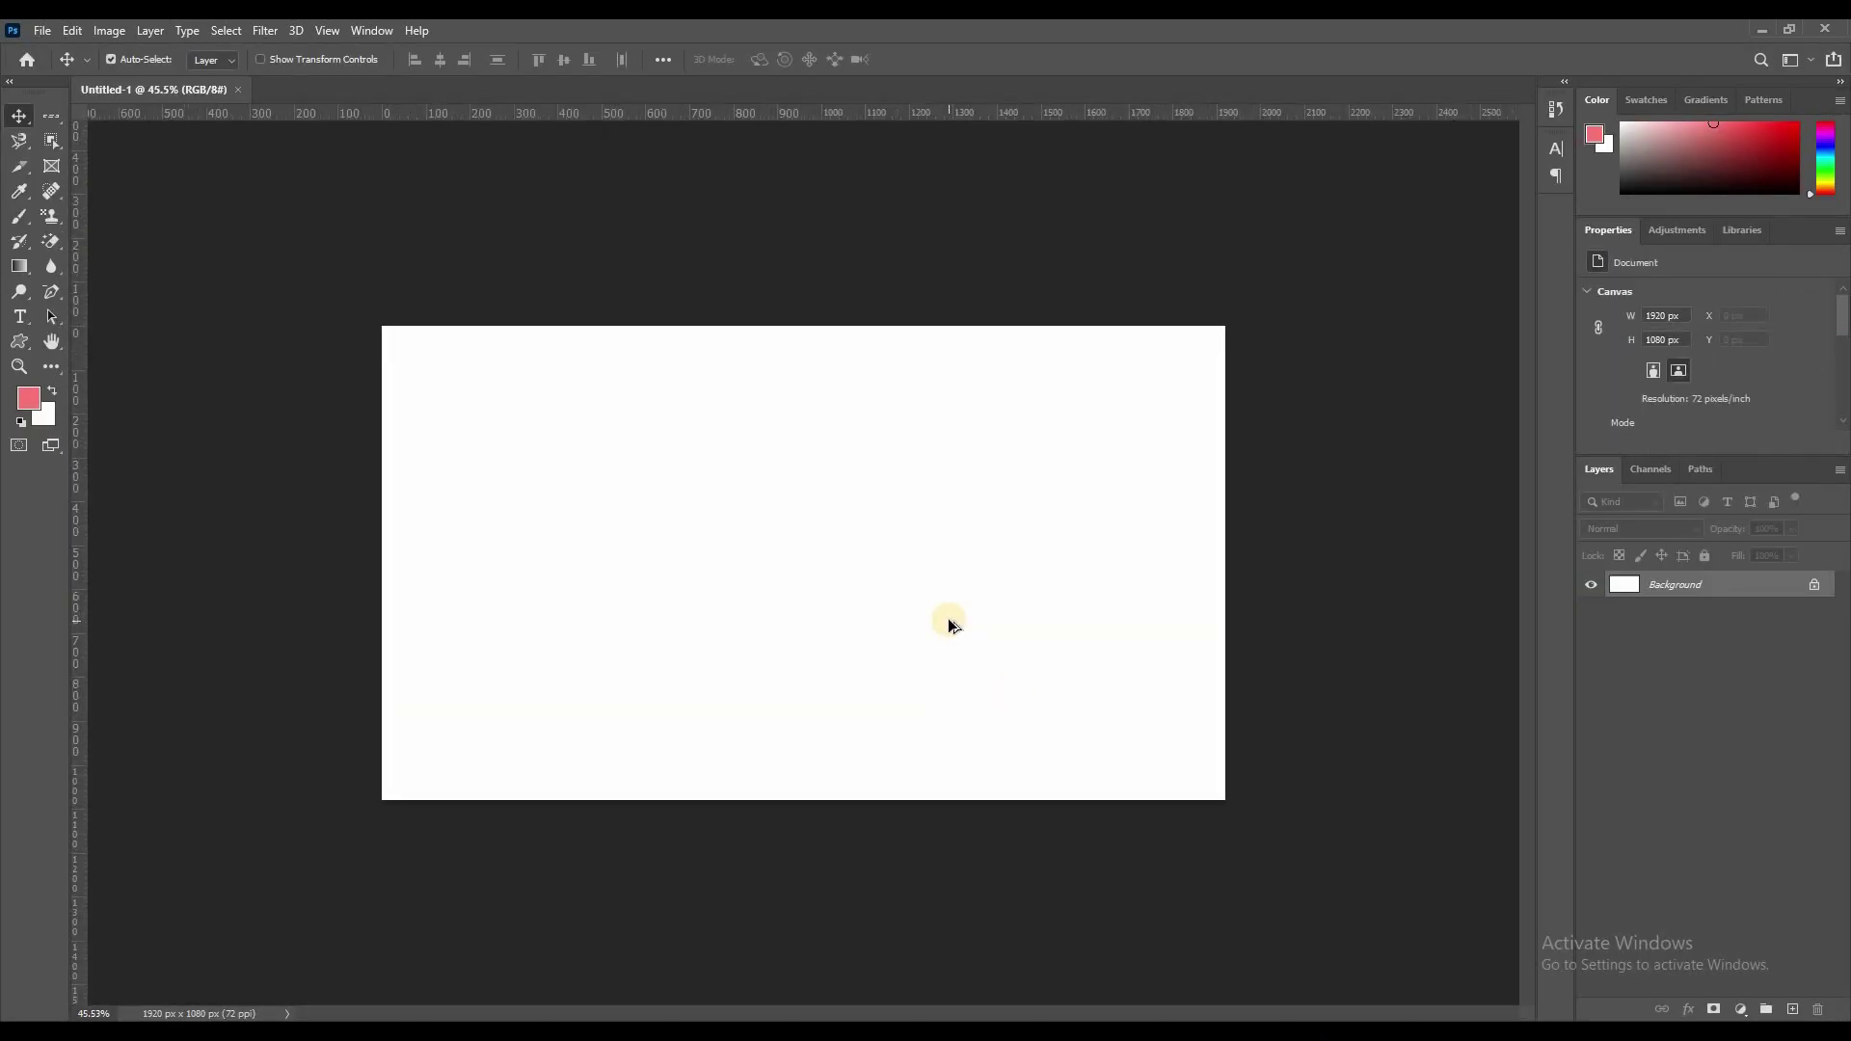
pyautogui.scroll(1, 949, 626)
pyautogui.scroll(-1, 950, 626)
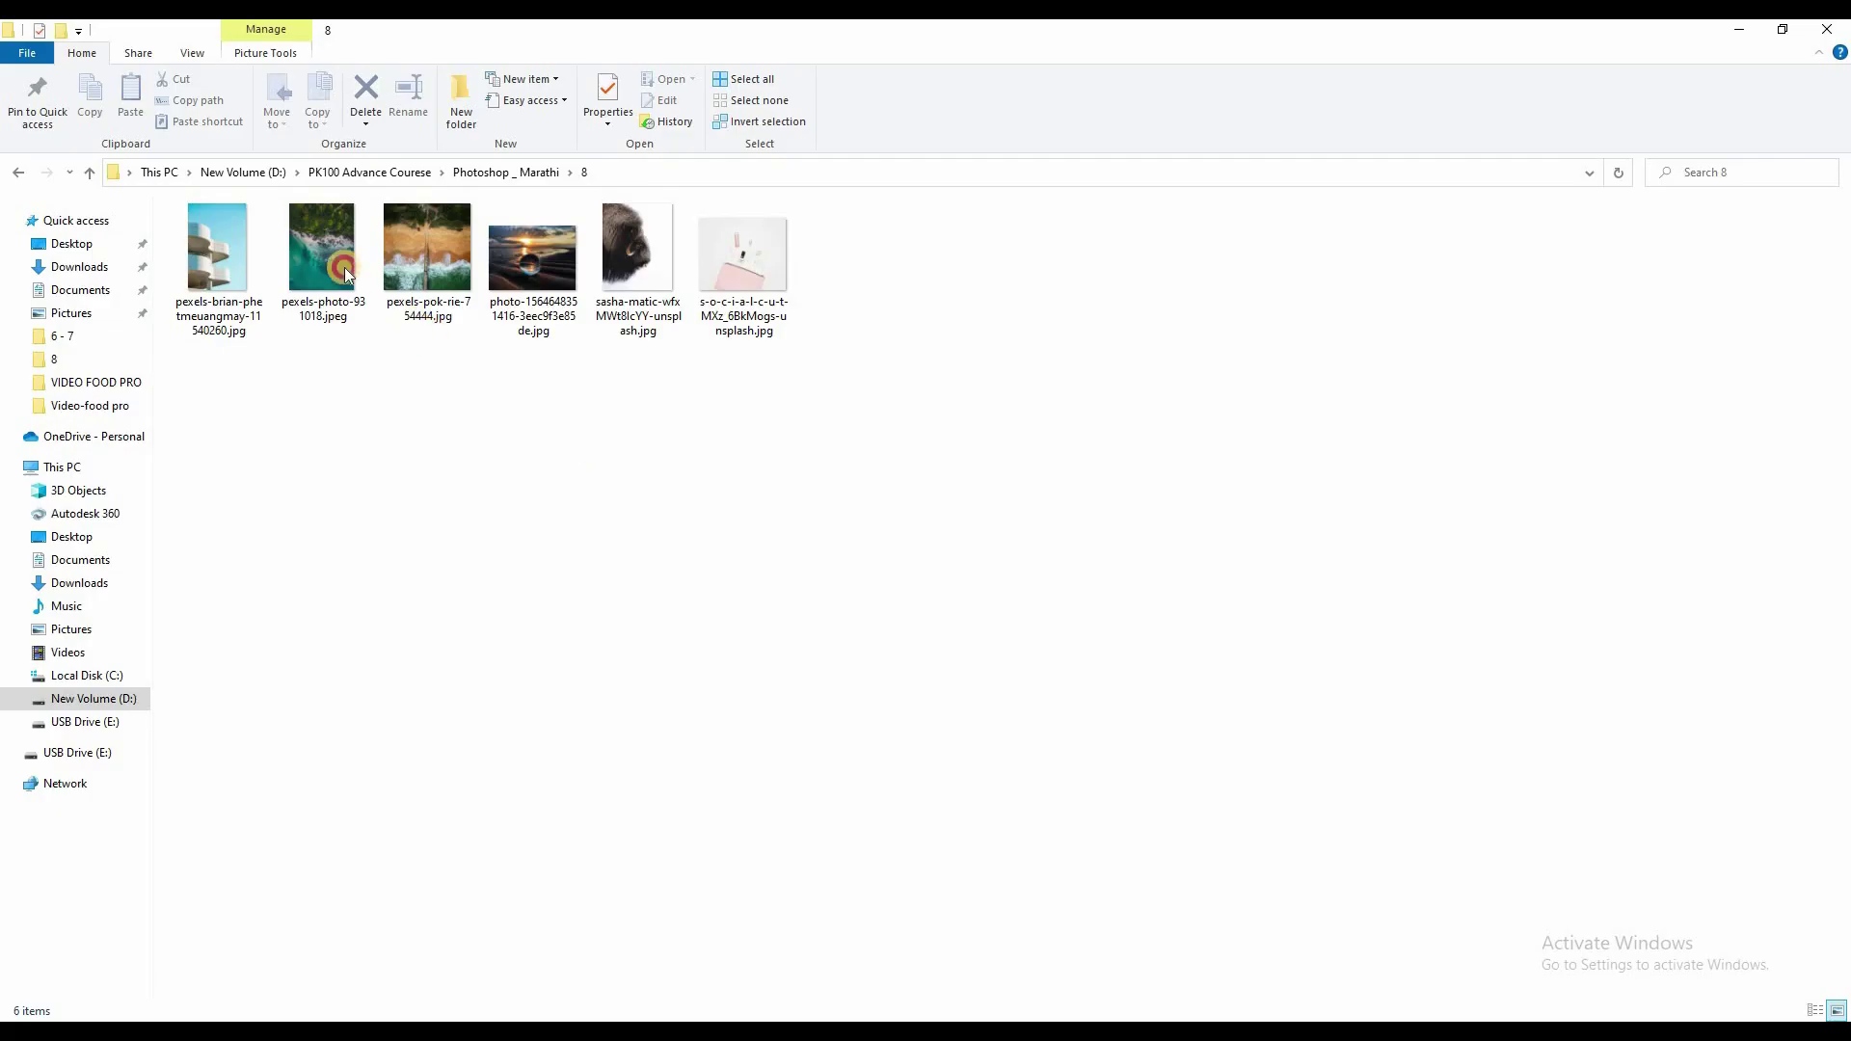
# - Drag pexels-photo-931018 and the pexels-pok-rie jetty photo onto the canvas
pyautogui.click(427, 251)
pyautogui.keyDown('ctrl'); pyautogui.click(322, 251); pyautogui.keyUp('ctrl')
pyautogui.moveTo(323, 250)
pyautogui.mouseDown()
pyautogui.moveTo(1087, 1012)
pyautogui.moveTo(894, 604)
pyautogui.mouseUp()
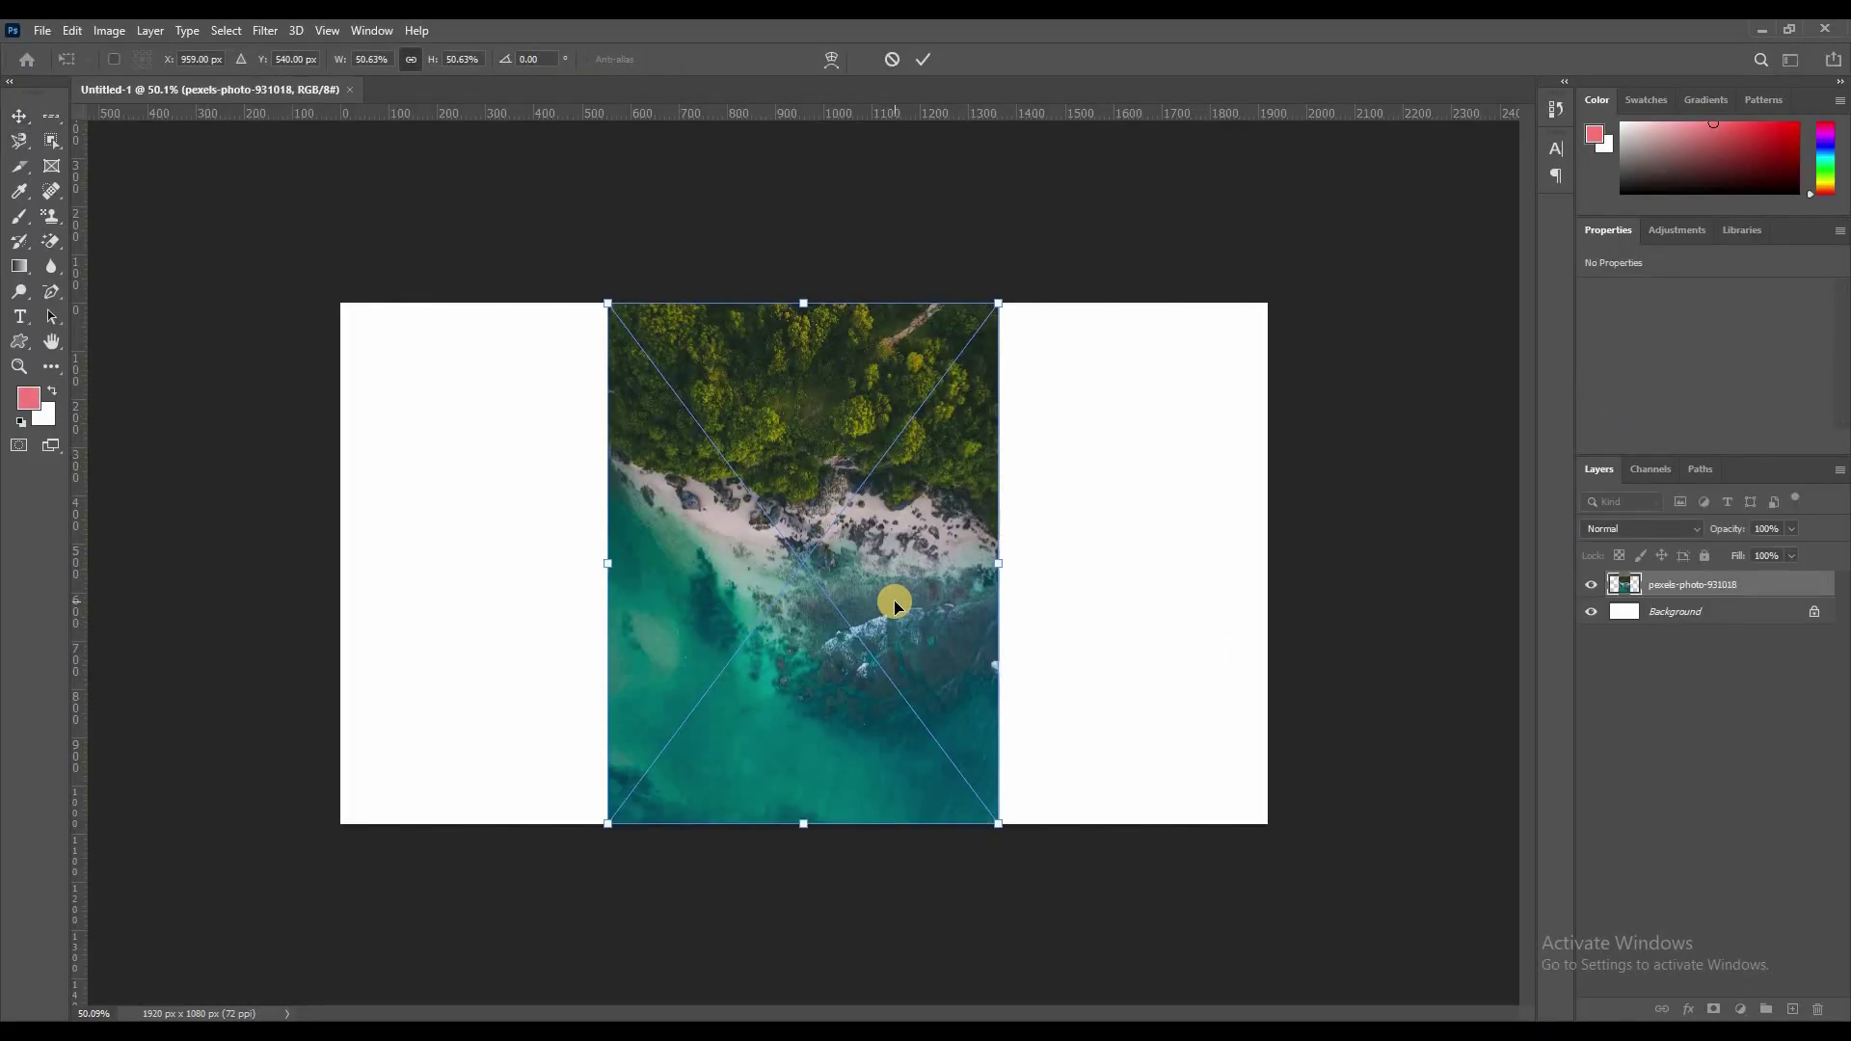
# - Commit both photos, then rotate and enlarge the jetty beach photo over the right side
pyautogui.press('Return')
pyautogui.press('Return')
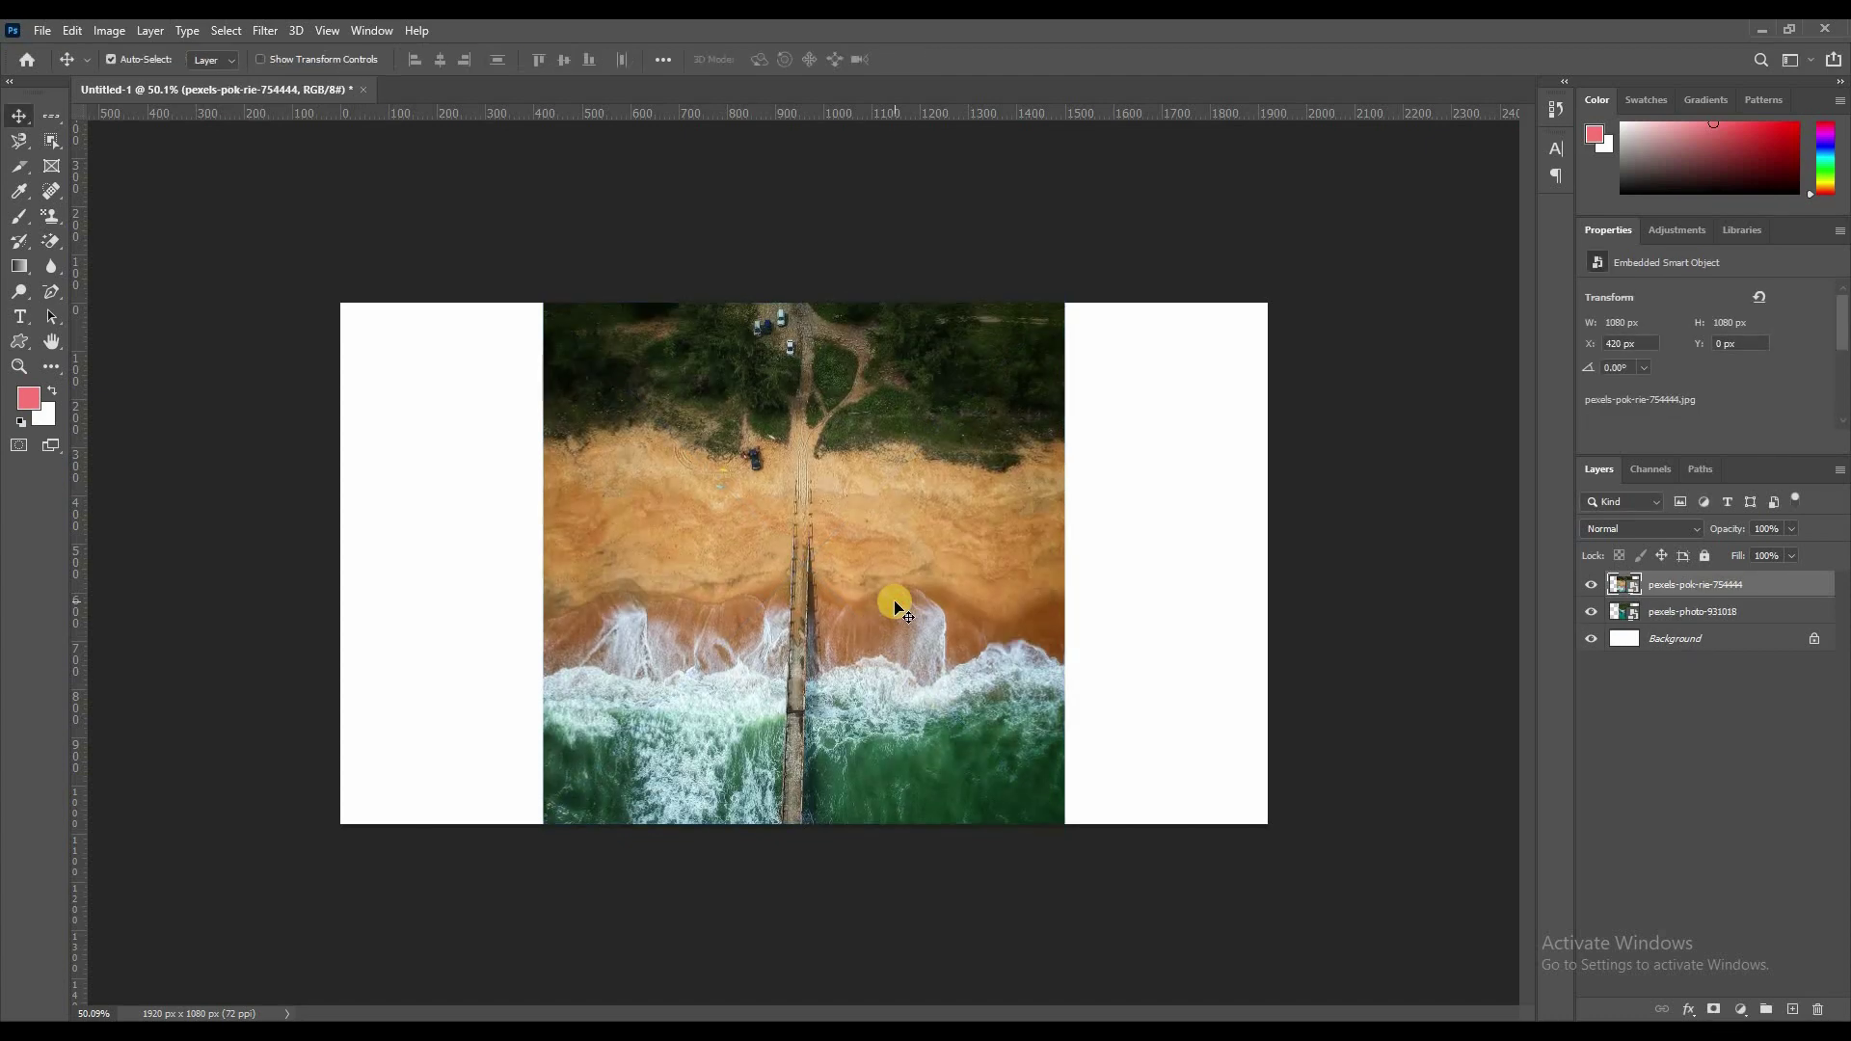
pyautogui.hotkey('ctrl', 't')
pyautogui.moveTo(1070, 555)
pyautogui.mouseDown()
pyautogui.moveTo(996, 427)
pyautogui.moveTo(838, 332)
pyautogui.mouseUp()
pyautogui.moveTo(926, 532); pyautogui.dragTo(1159, 554)
pyautogui.moveTo(761, 562); pyautogui.dragTo(491, 579)
pyautogui.press('Return')
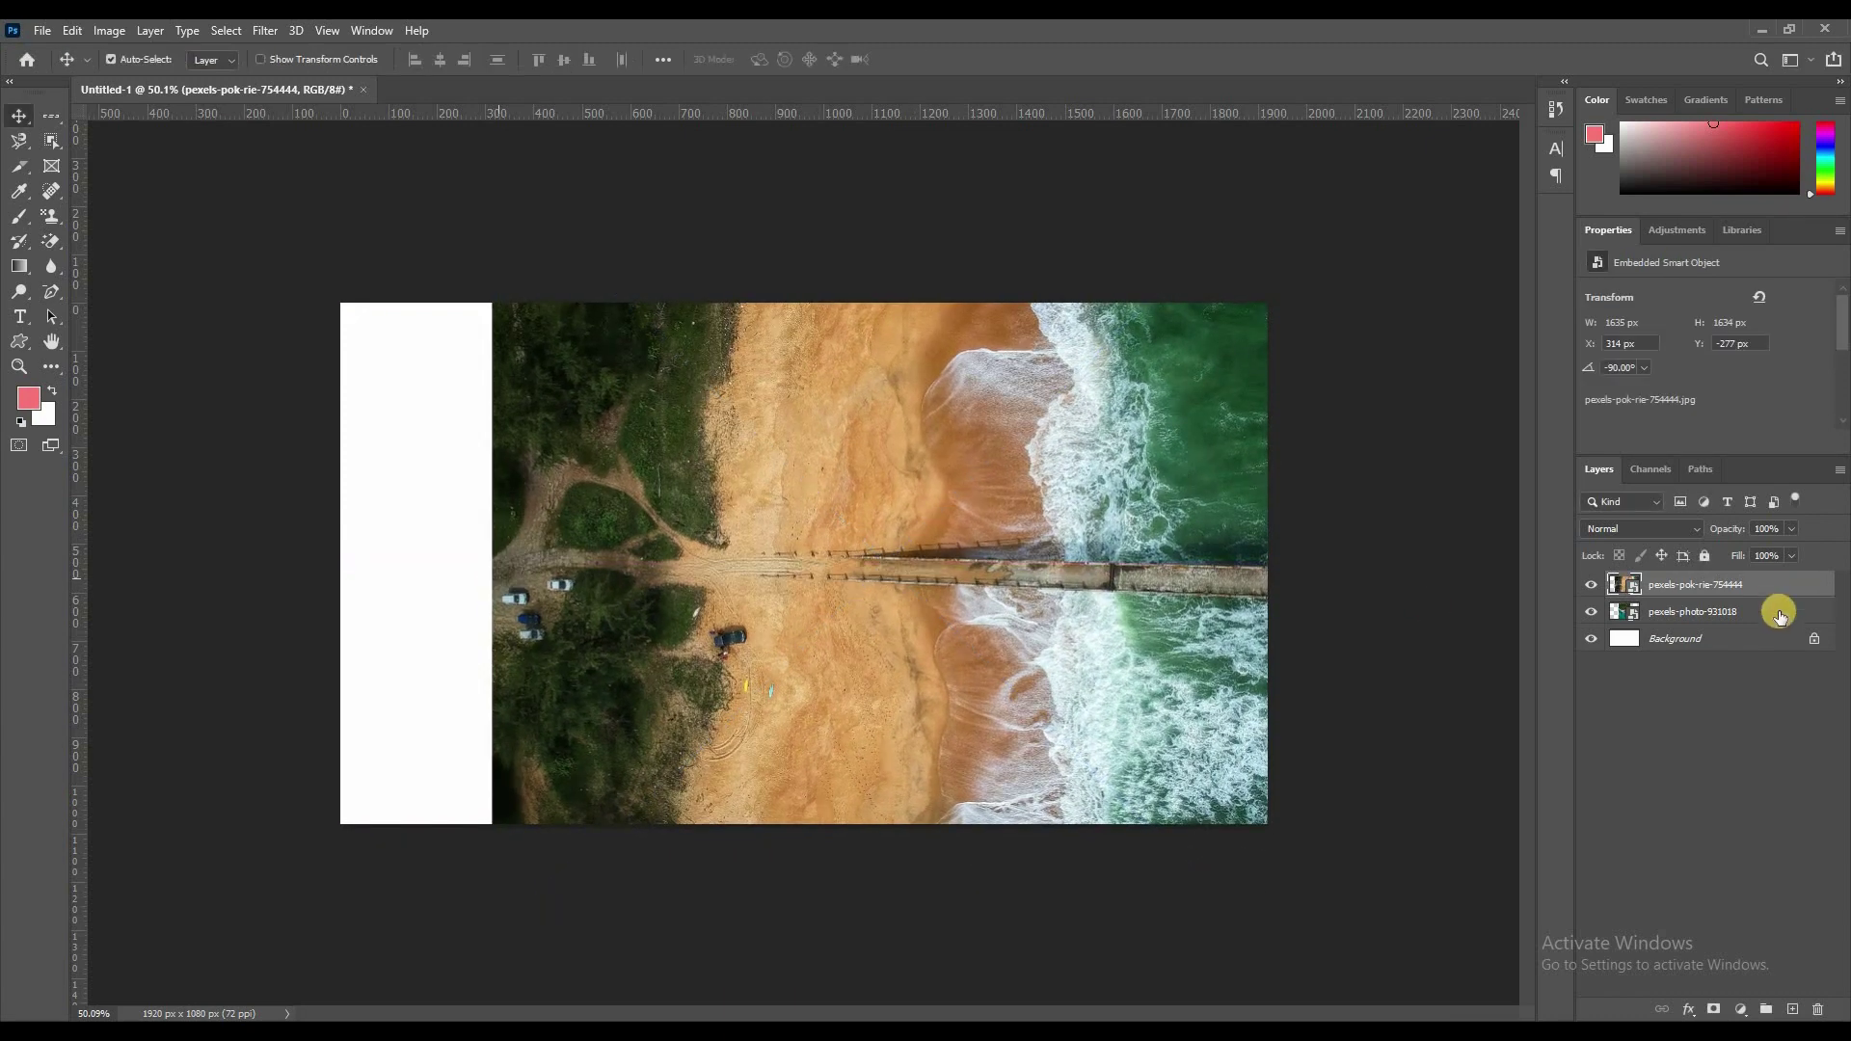
# - Rotate the teal coast photo -90° and stretch it over the canvas's left side
pyautogui.click(1726, 612)
pyautogui.hotkey('ctrl', 't')
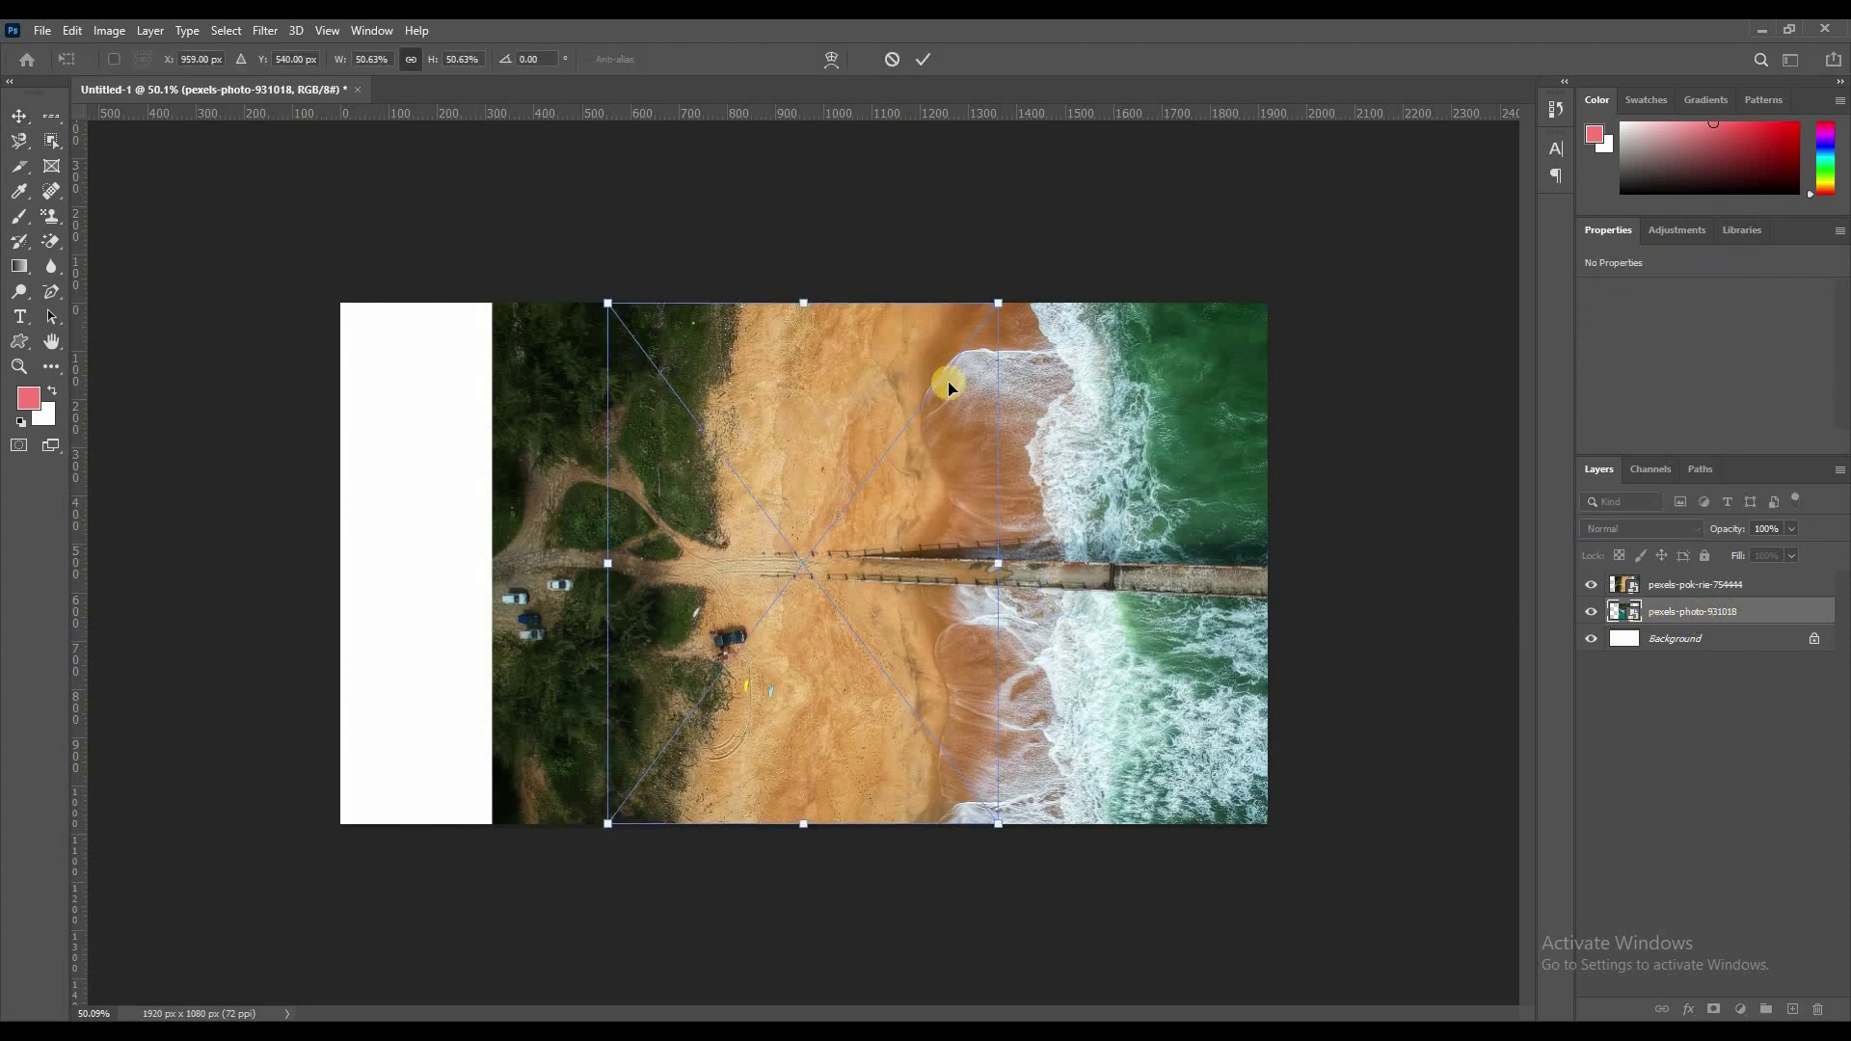
pyautogui.moveTo(940, 434); pyautogui.dragTo(617, 501)
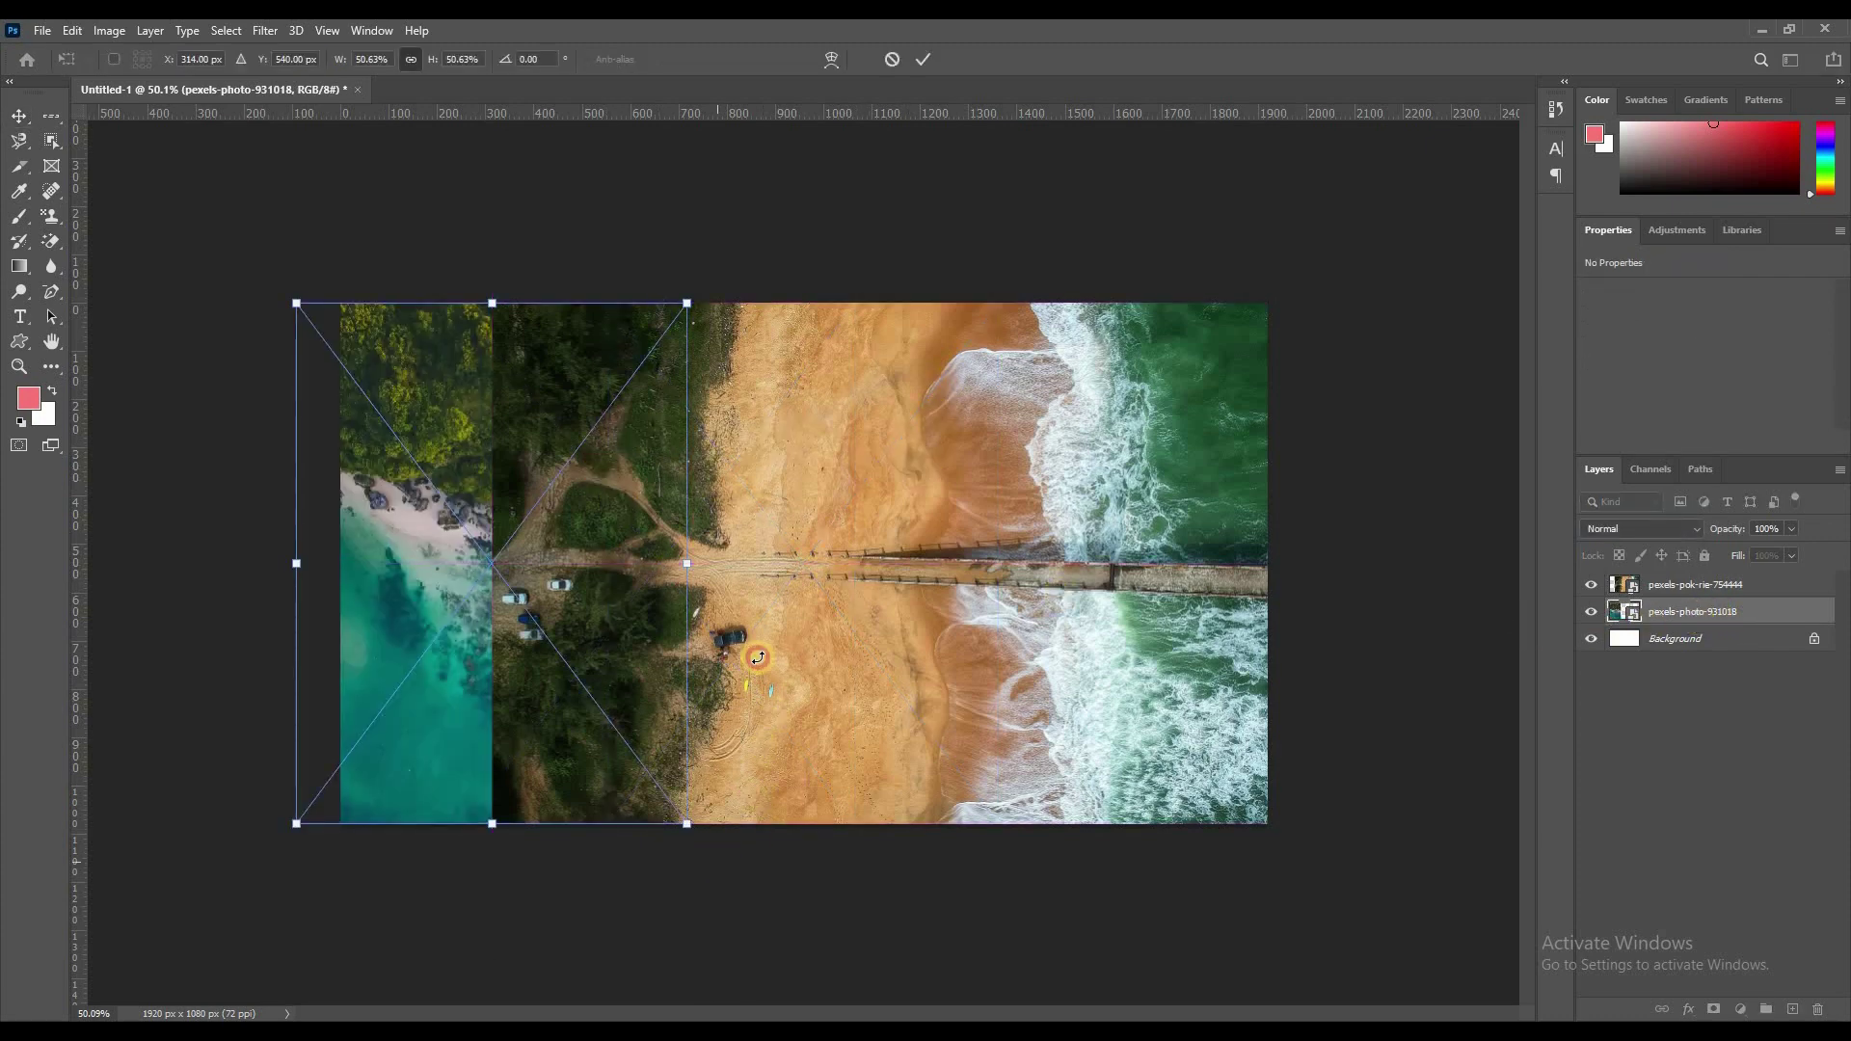
pyautogui.moveTo(758, 658)
pyautogui.mouseDown()
pyautogui.moveTo(751, 562)
pyautogui.moveTo(827, 550)
pyautogui.mouseUp()
pyautogui.moveTo(531, 563); pyautogui.dragTo(604, 567)
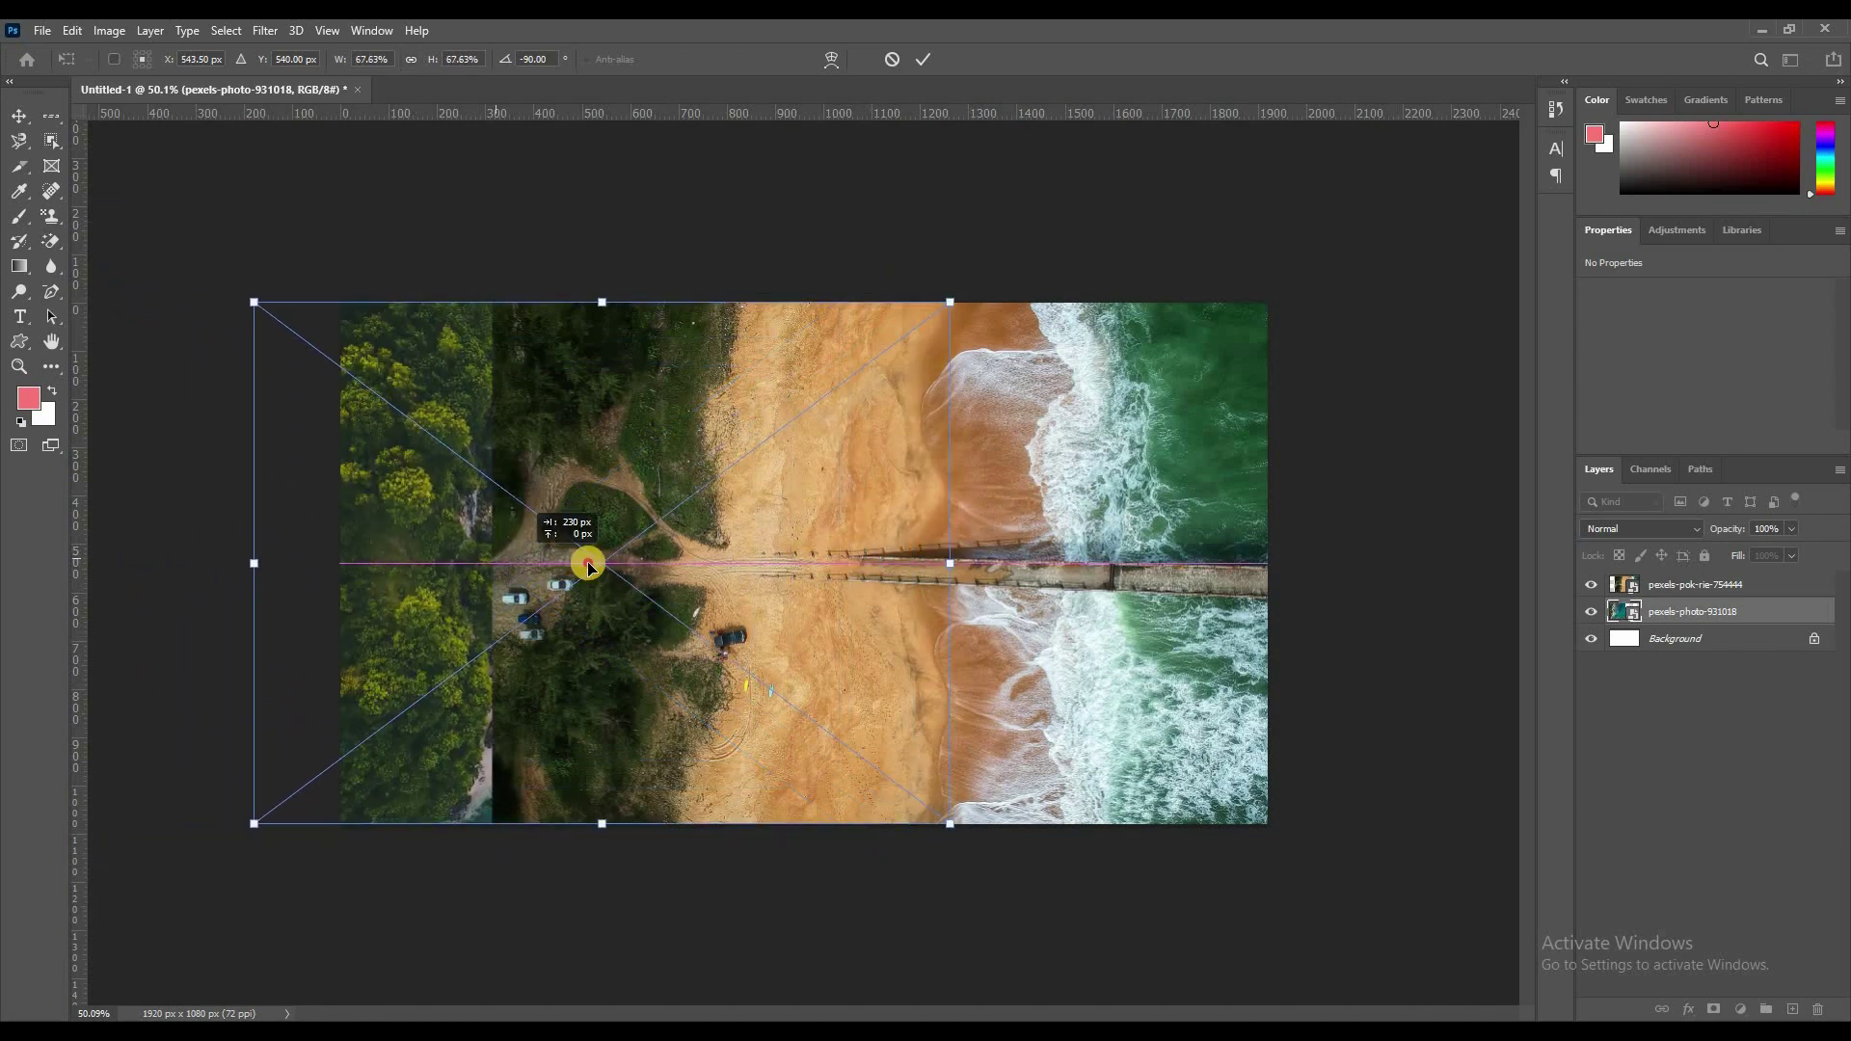
pyautogui.press('Return')
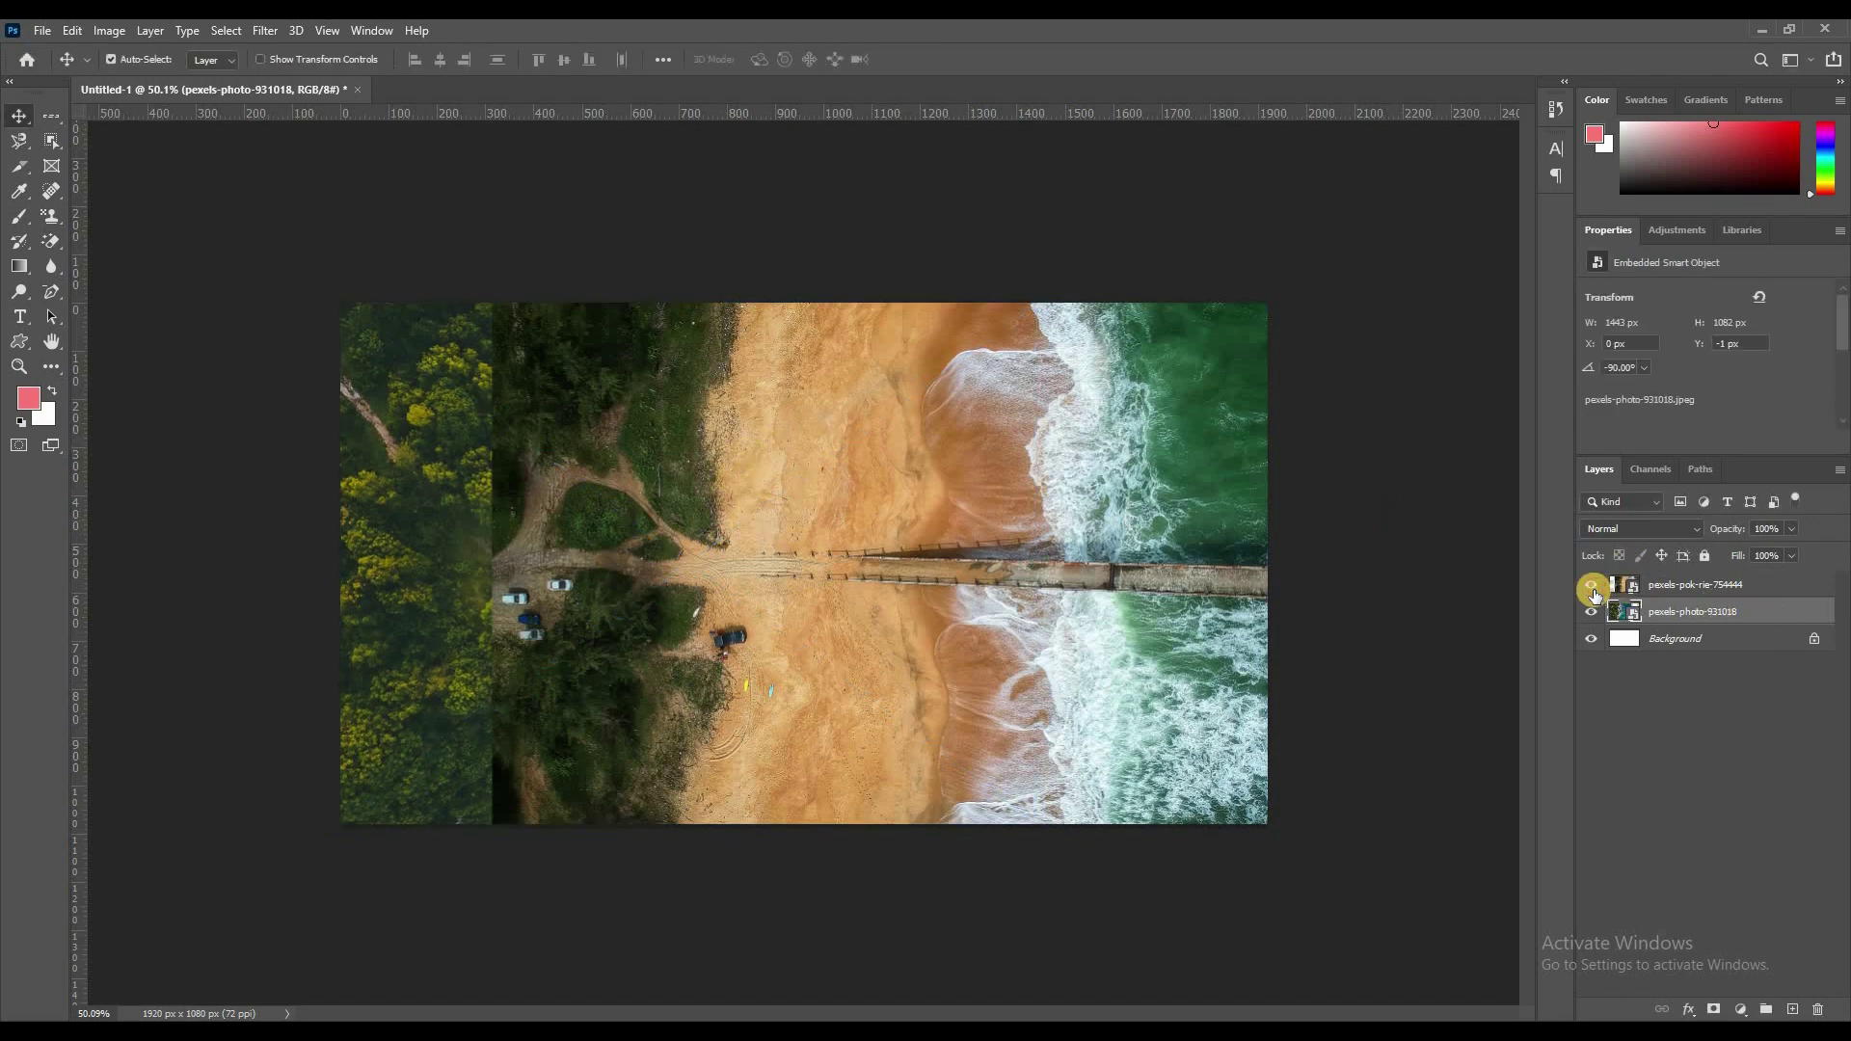
# - Compare the photos by toggling visibility, then add a white mask to pexels-pok-rie-754444
pyautogui.click(1592, 585)
pyautogui.click(1592, 585)
pyautogui.click(1591, 587)
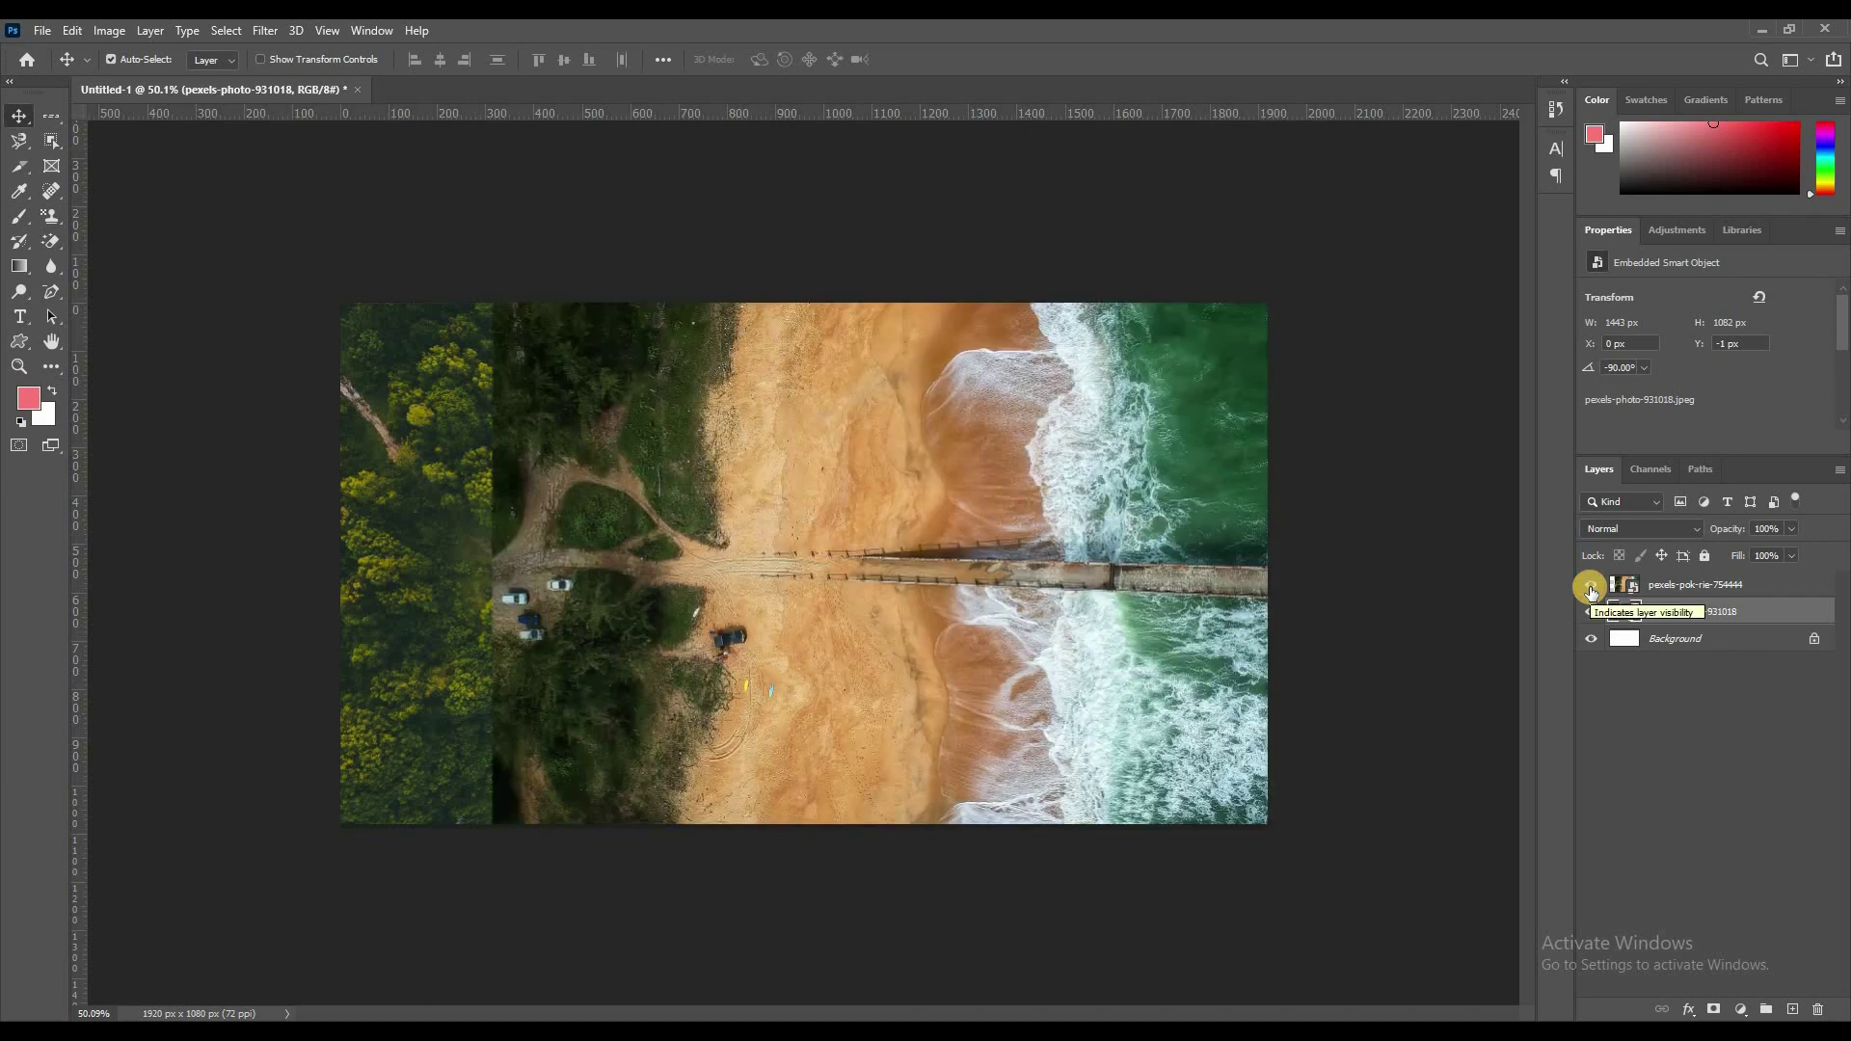
pyautogui.click(1694, 586)
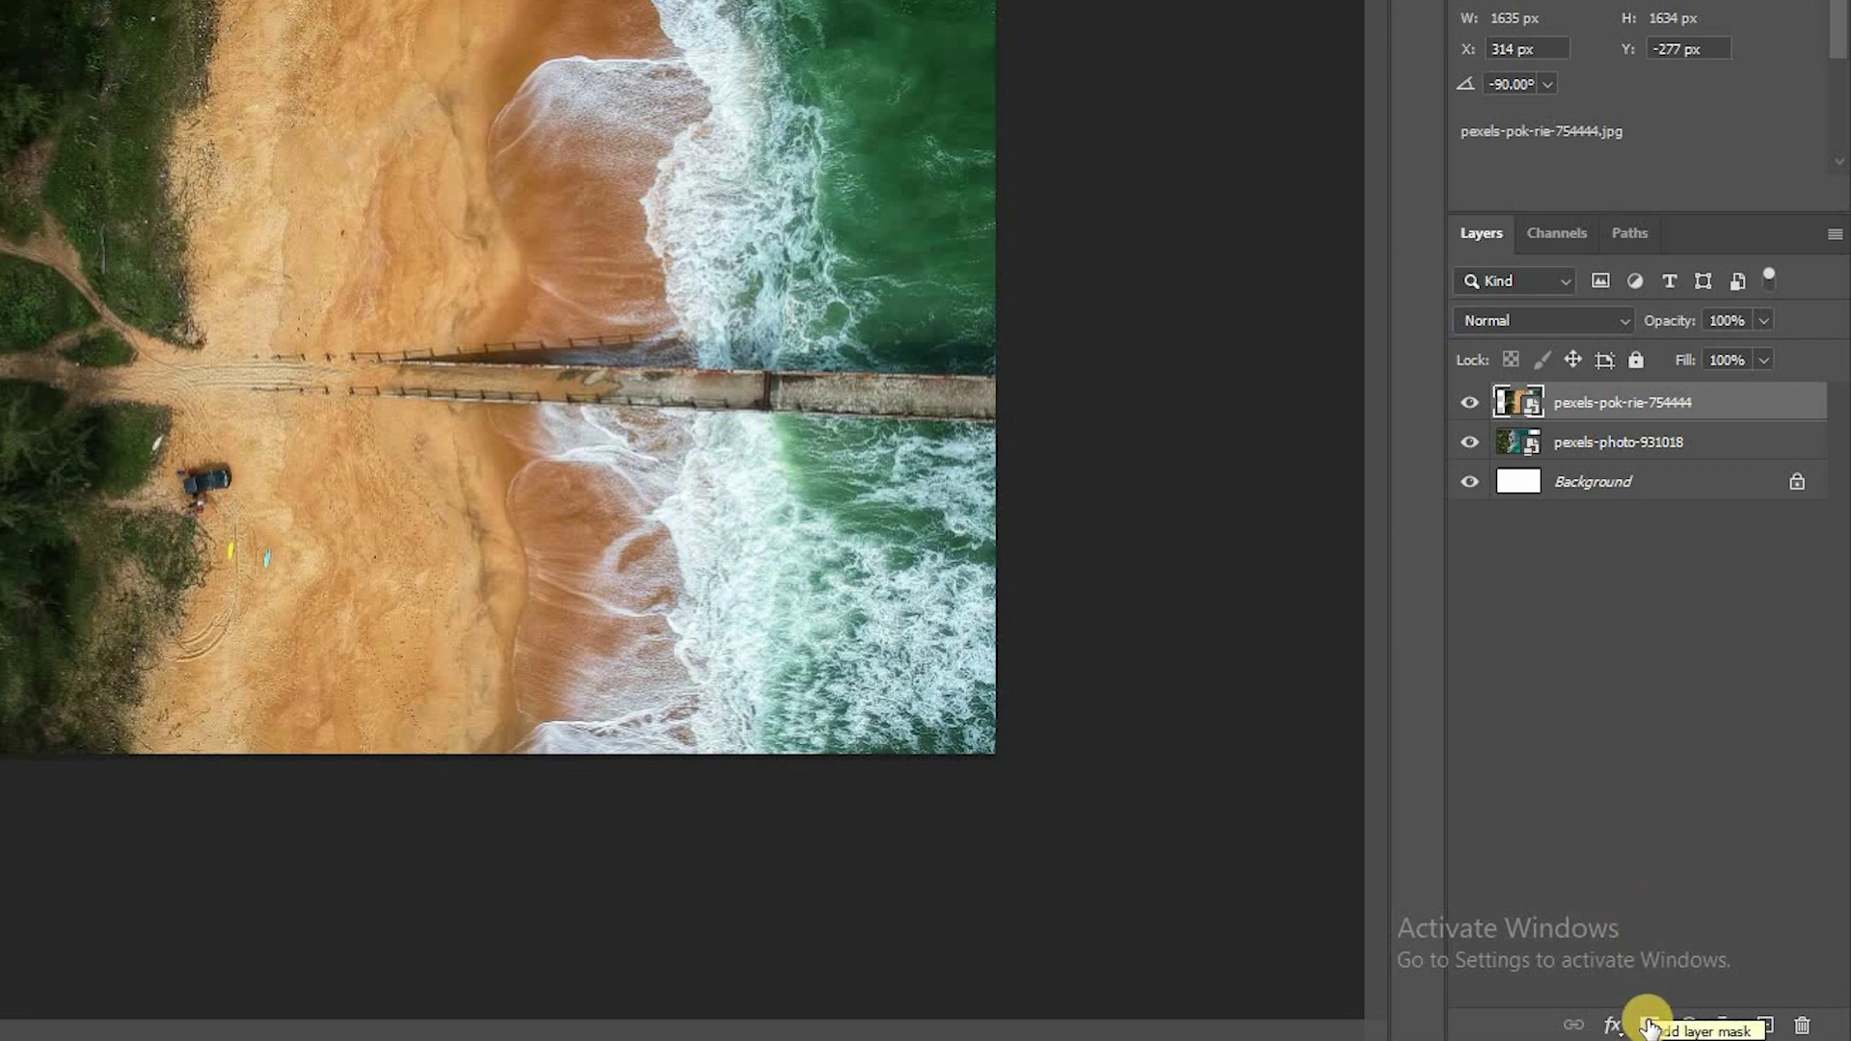
pyautogui.click(1648, 1025)
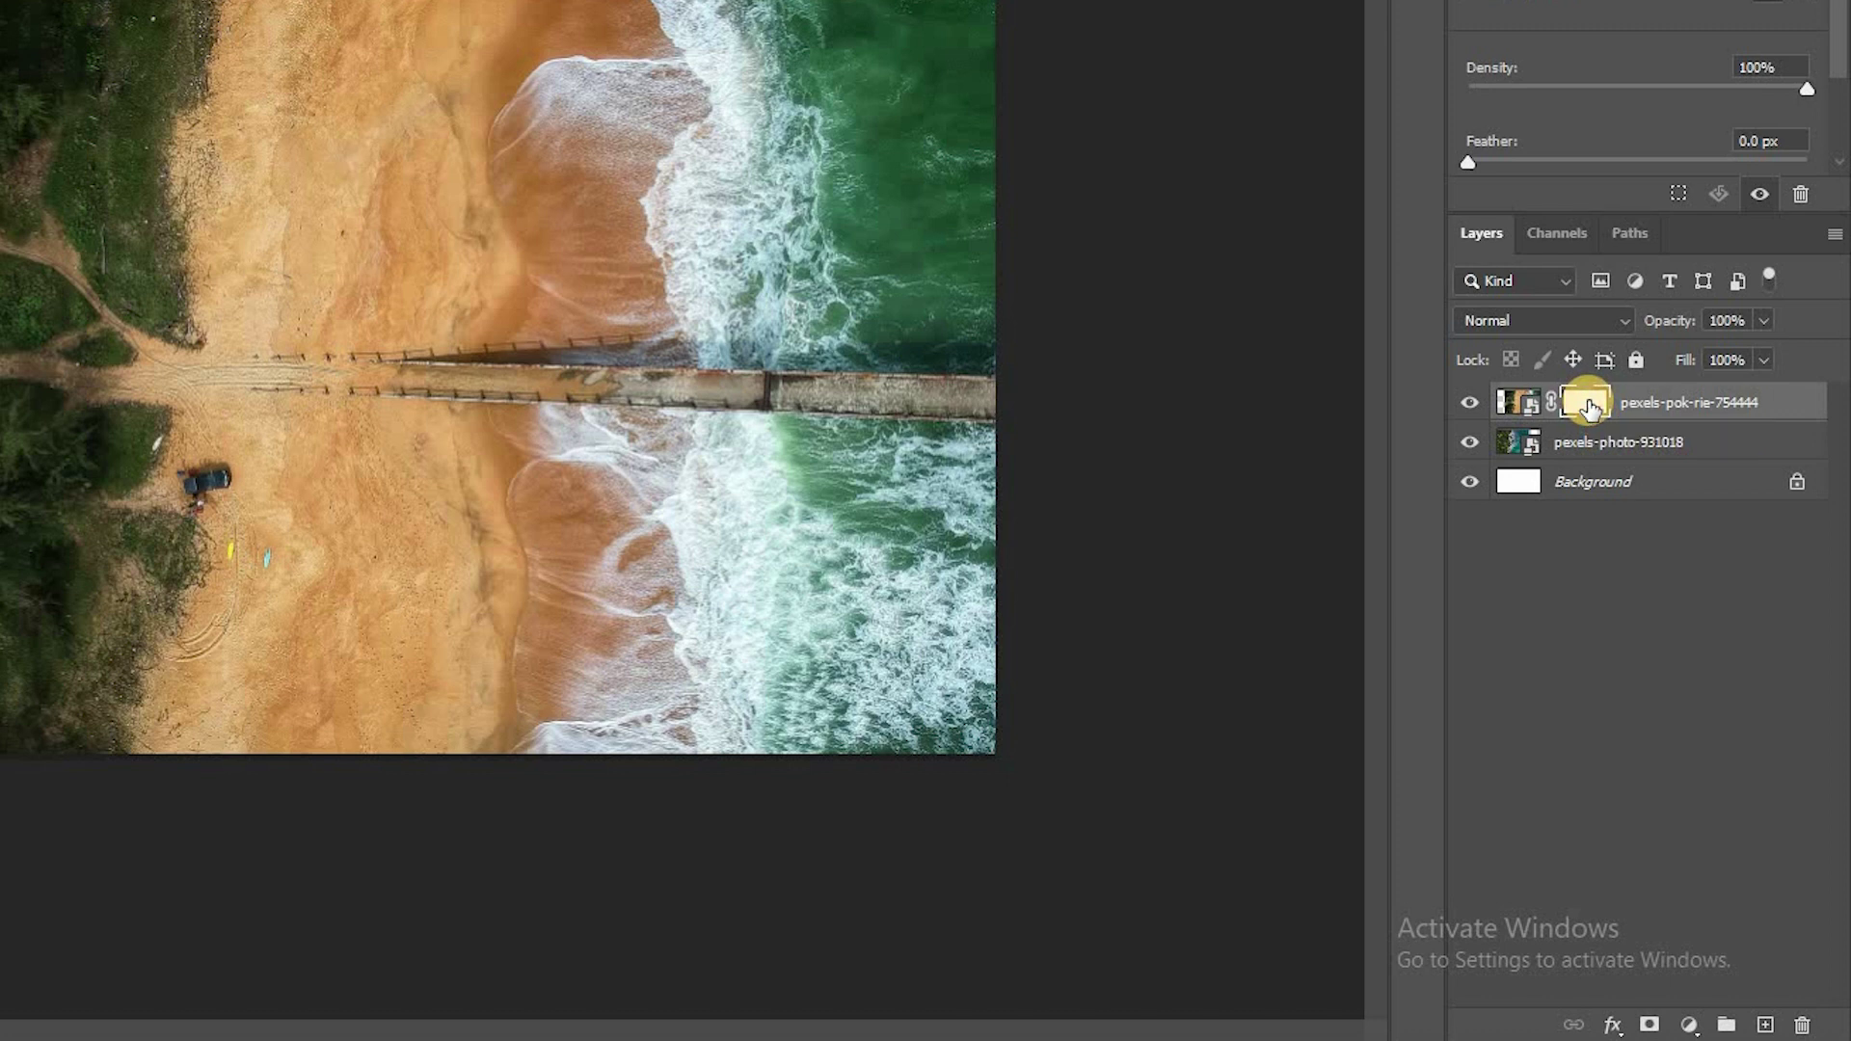
pyautogui.click(66, 157)
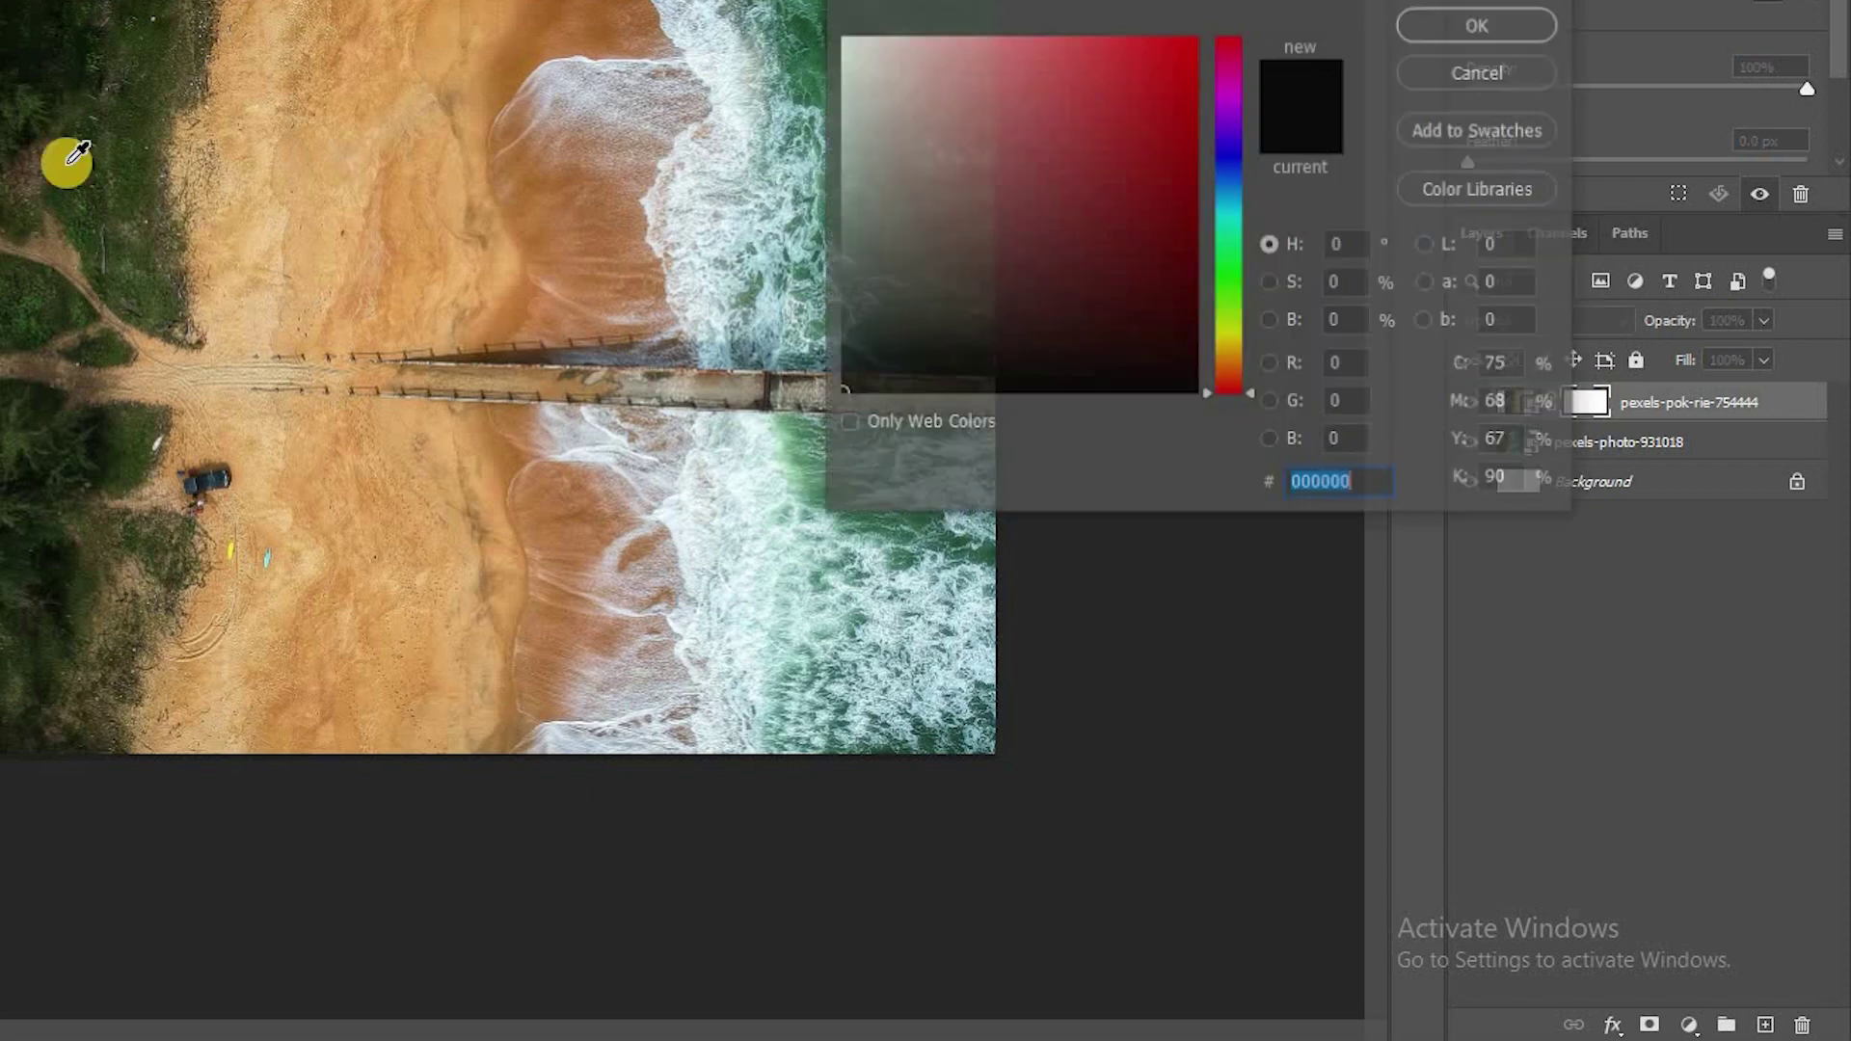
pyautogui.click(1479, 71)
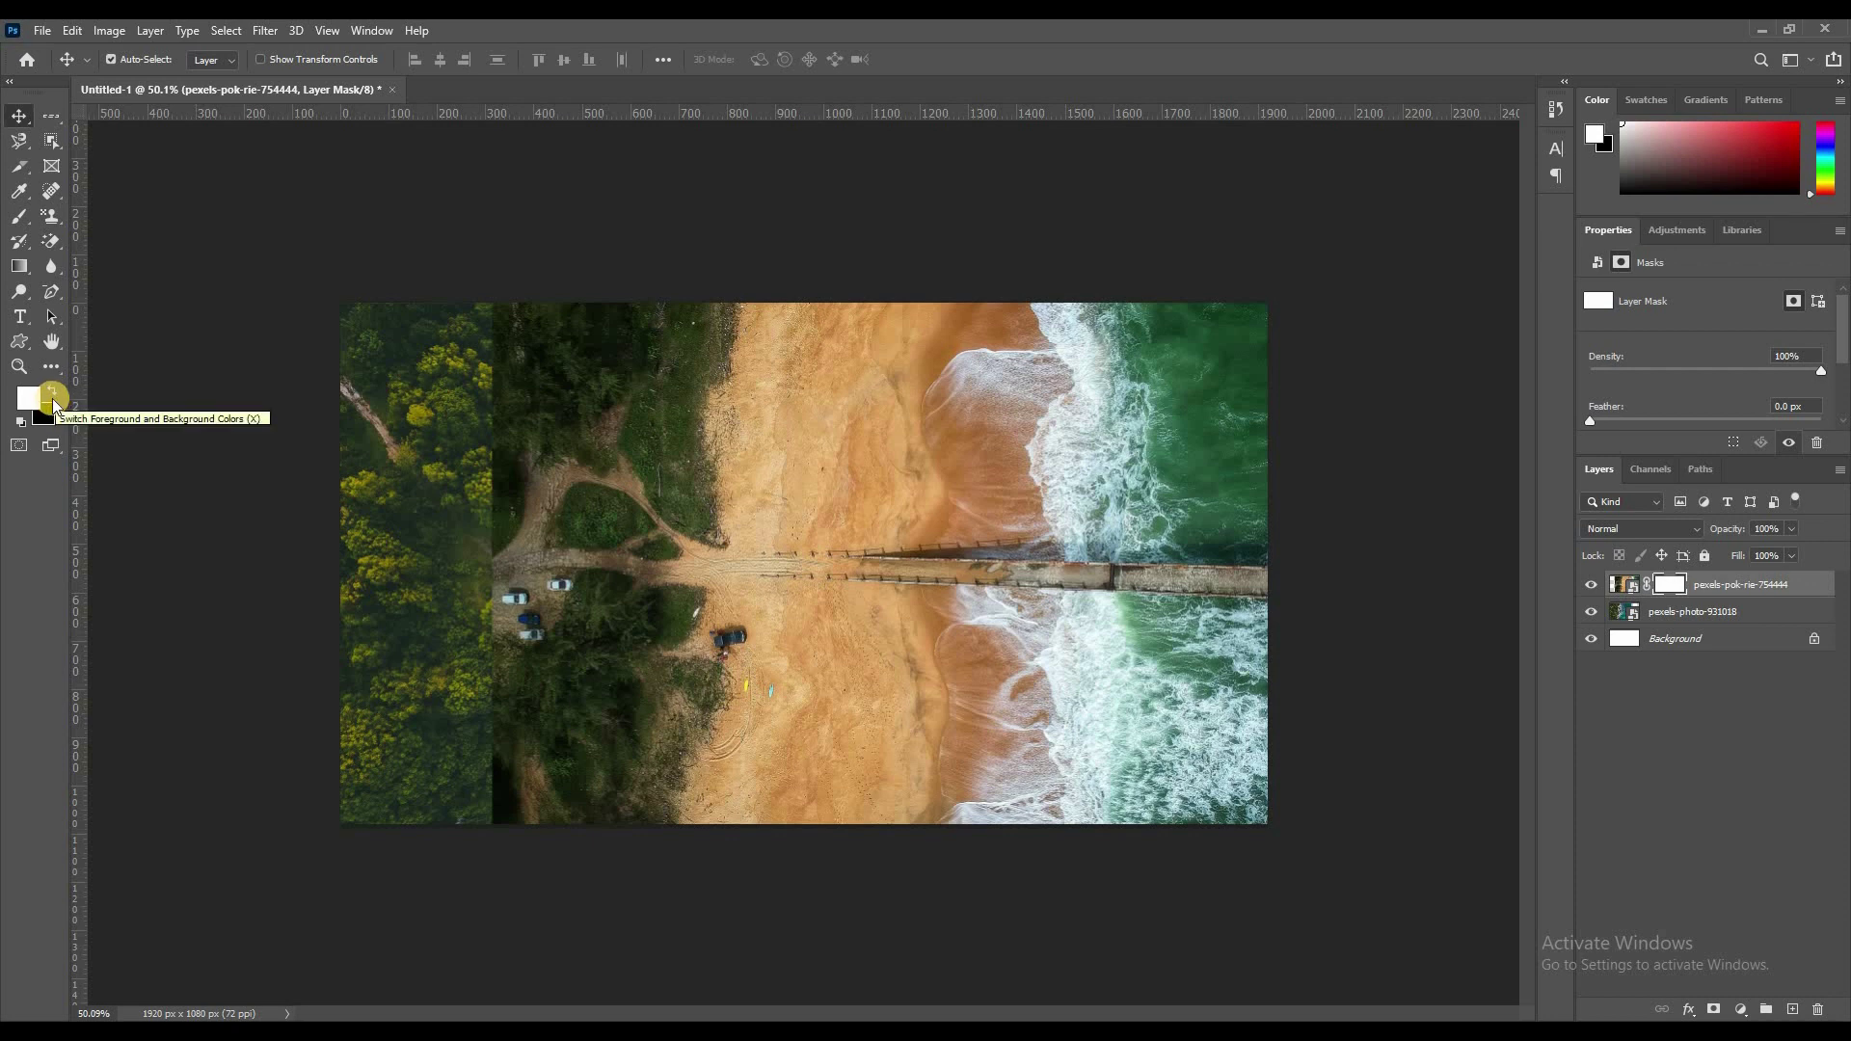
# - Set black as the foreground colour and a 448 px Brush
pyautogui.click(52, 385)
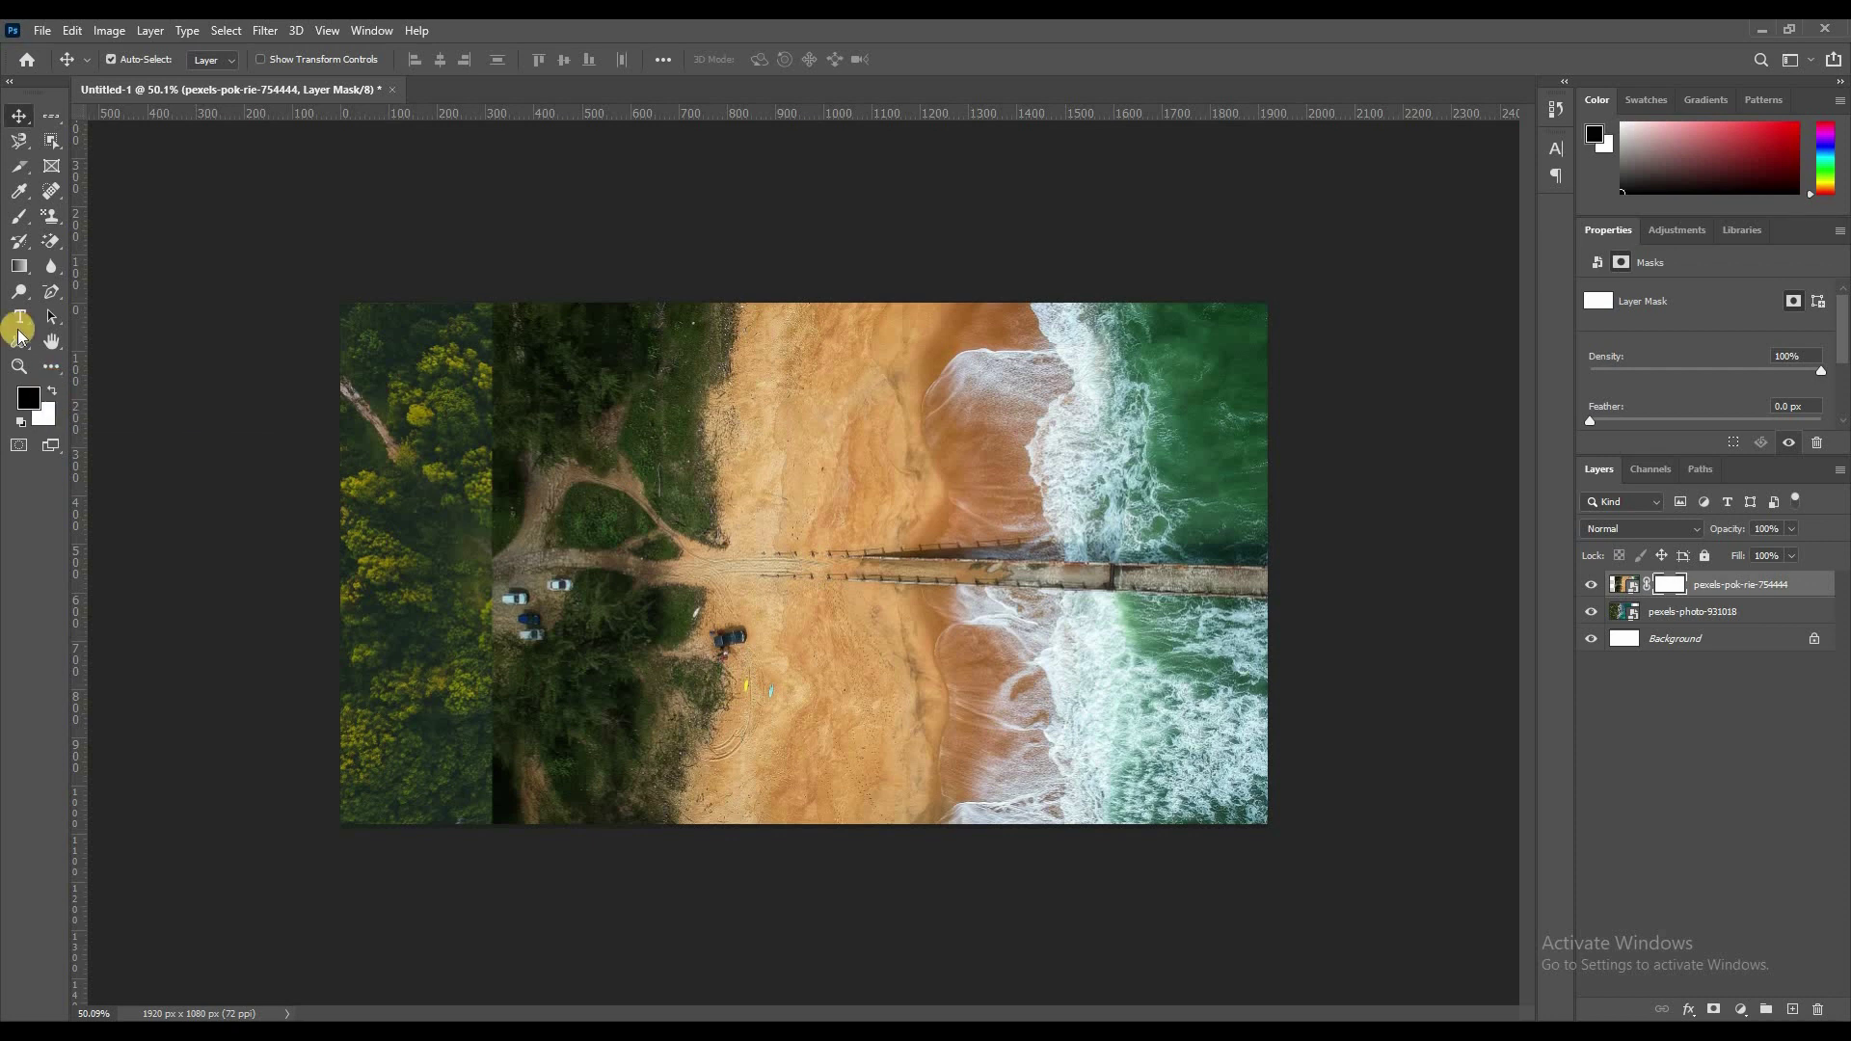
pyautogui.click(18, 220)
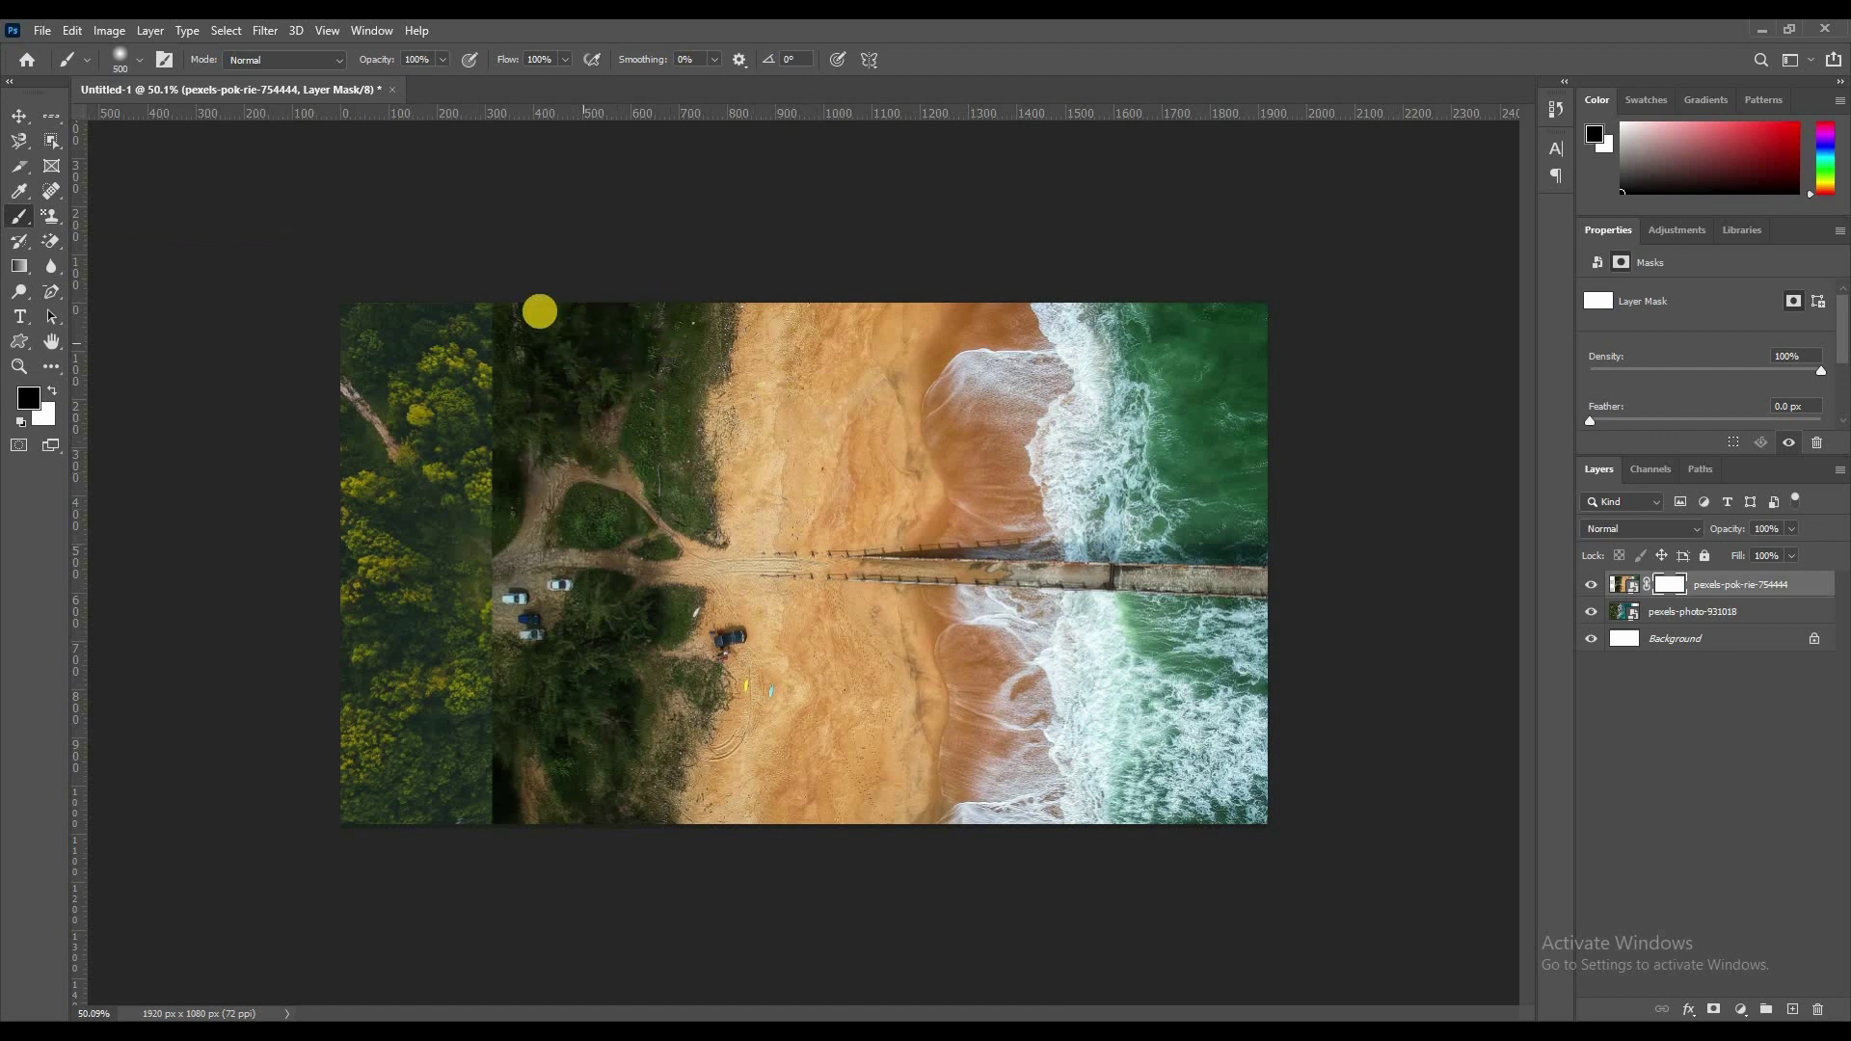
pyautogui.click(123, 58)
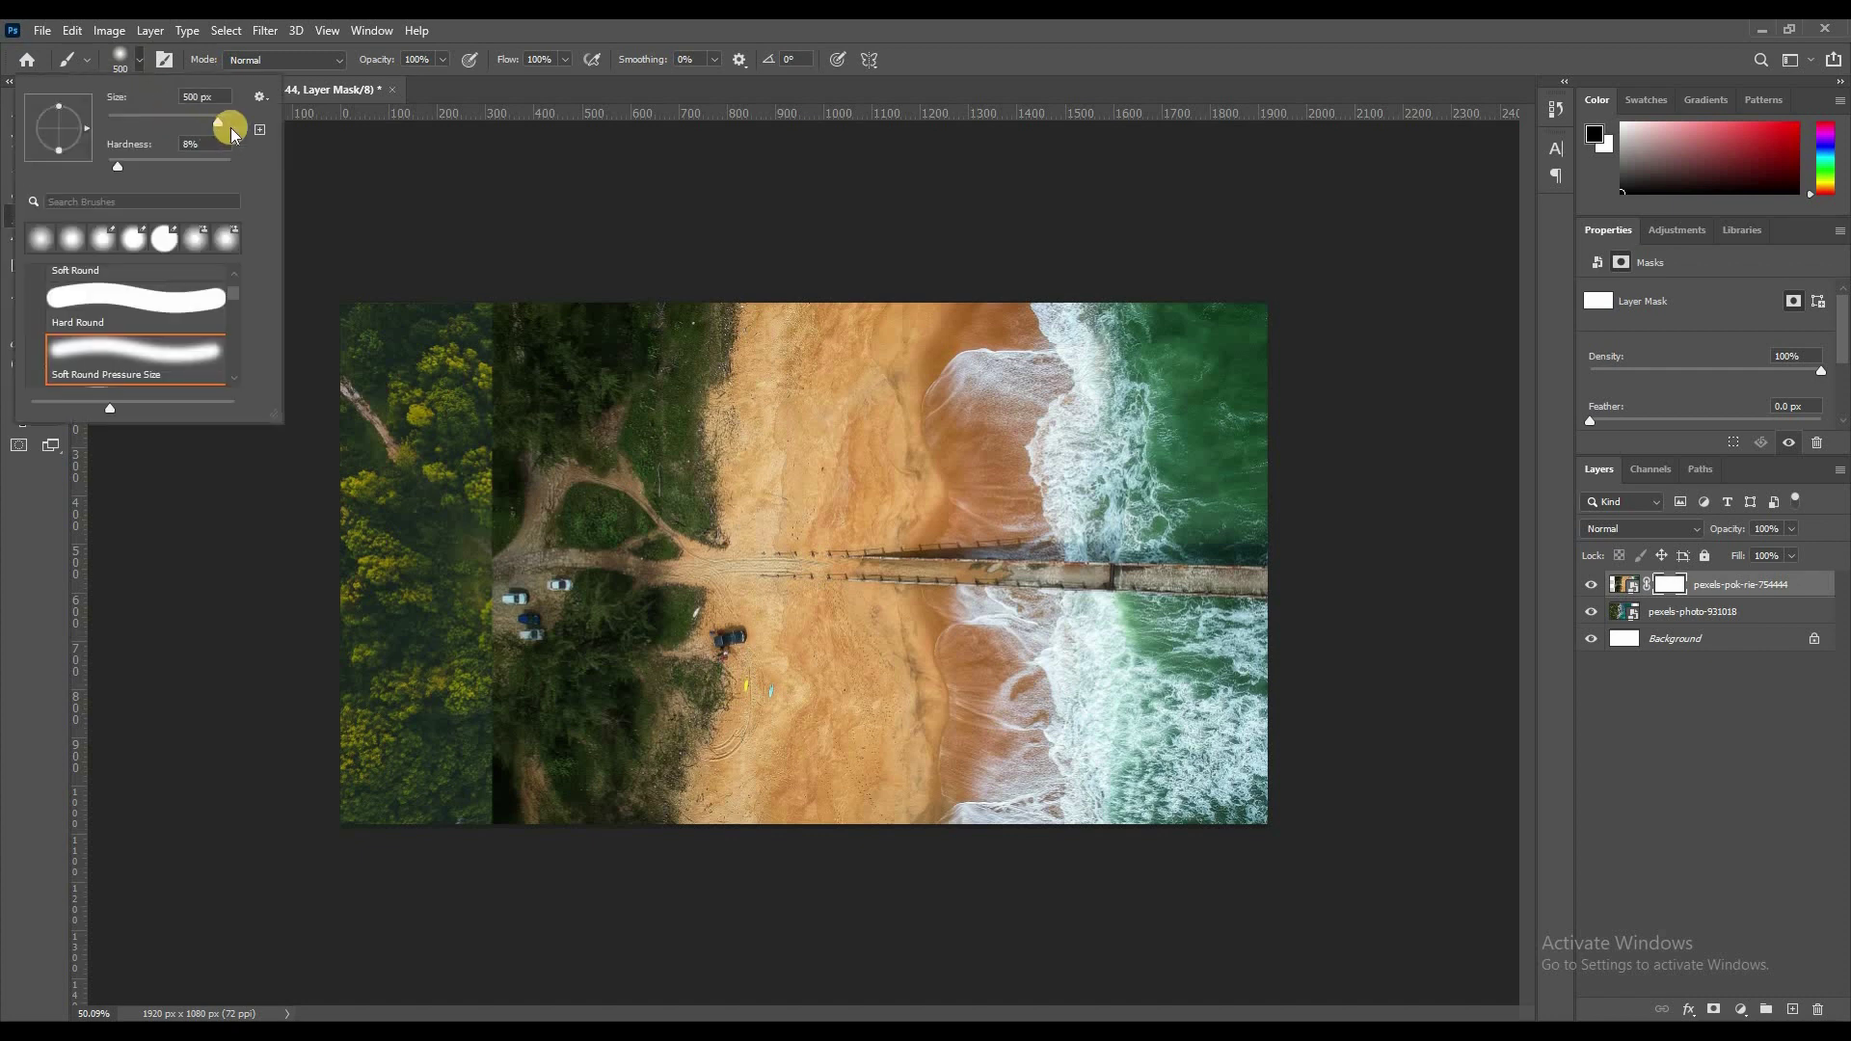
pyautogui.moveTo(216, 123); pyautogui.dragTo(216, 122)
pyautogui.click(1670, 586)
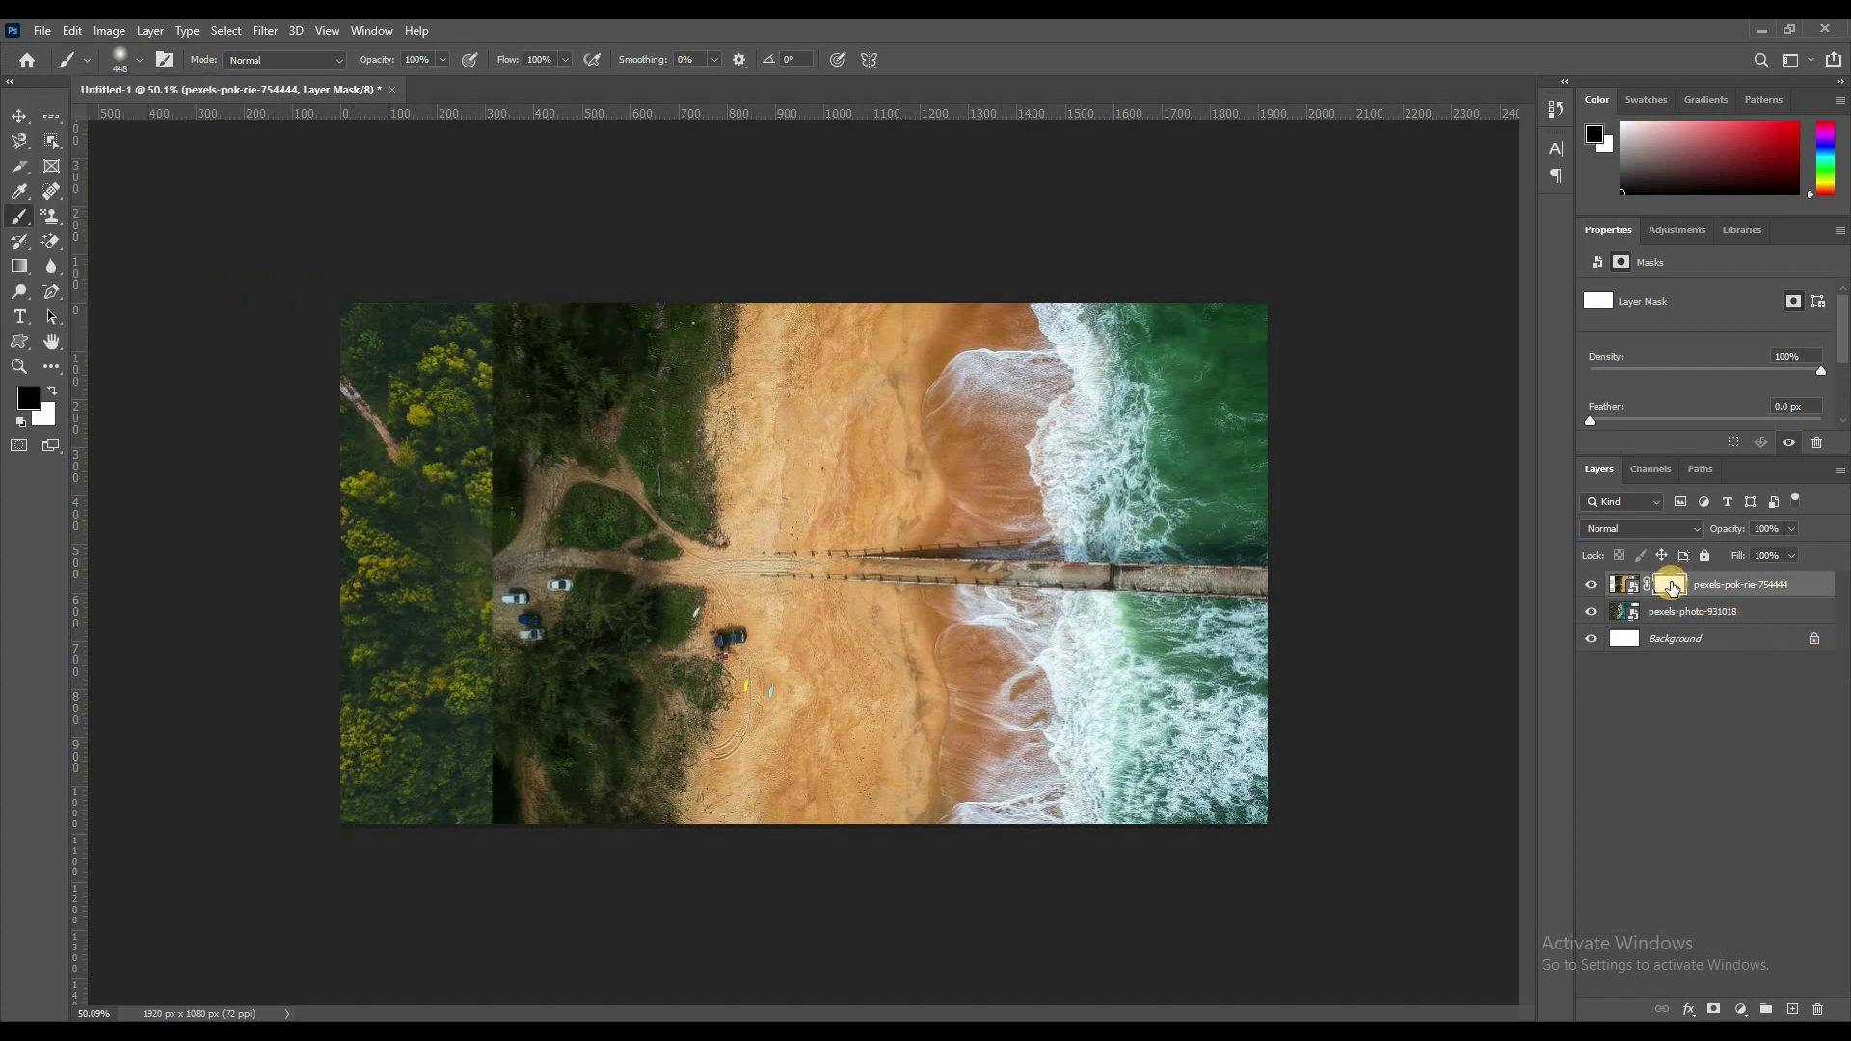
# - Paint black on the jetty-beach mask's left area to reveal the forest beneath
pyautogui.click(1622, 584)
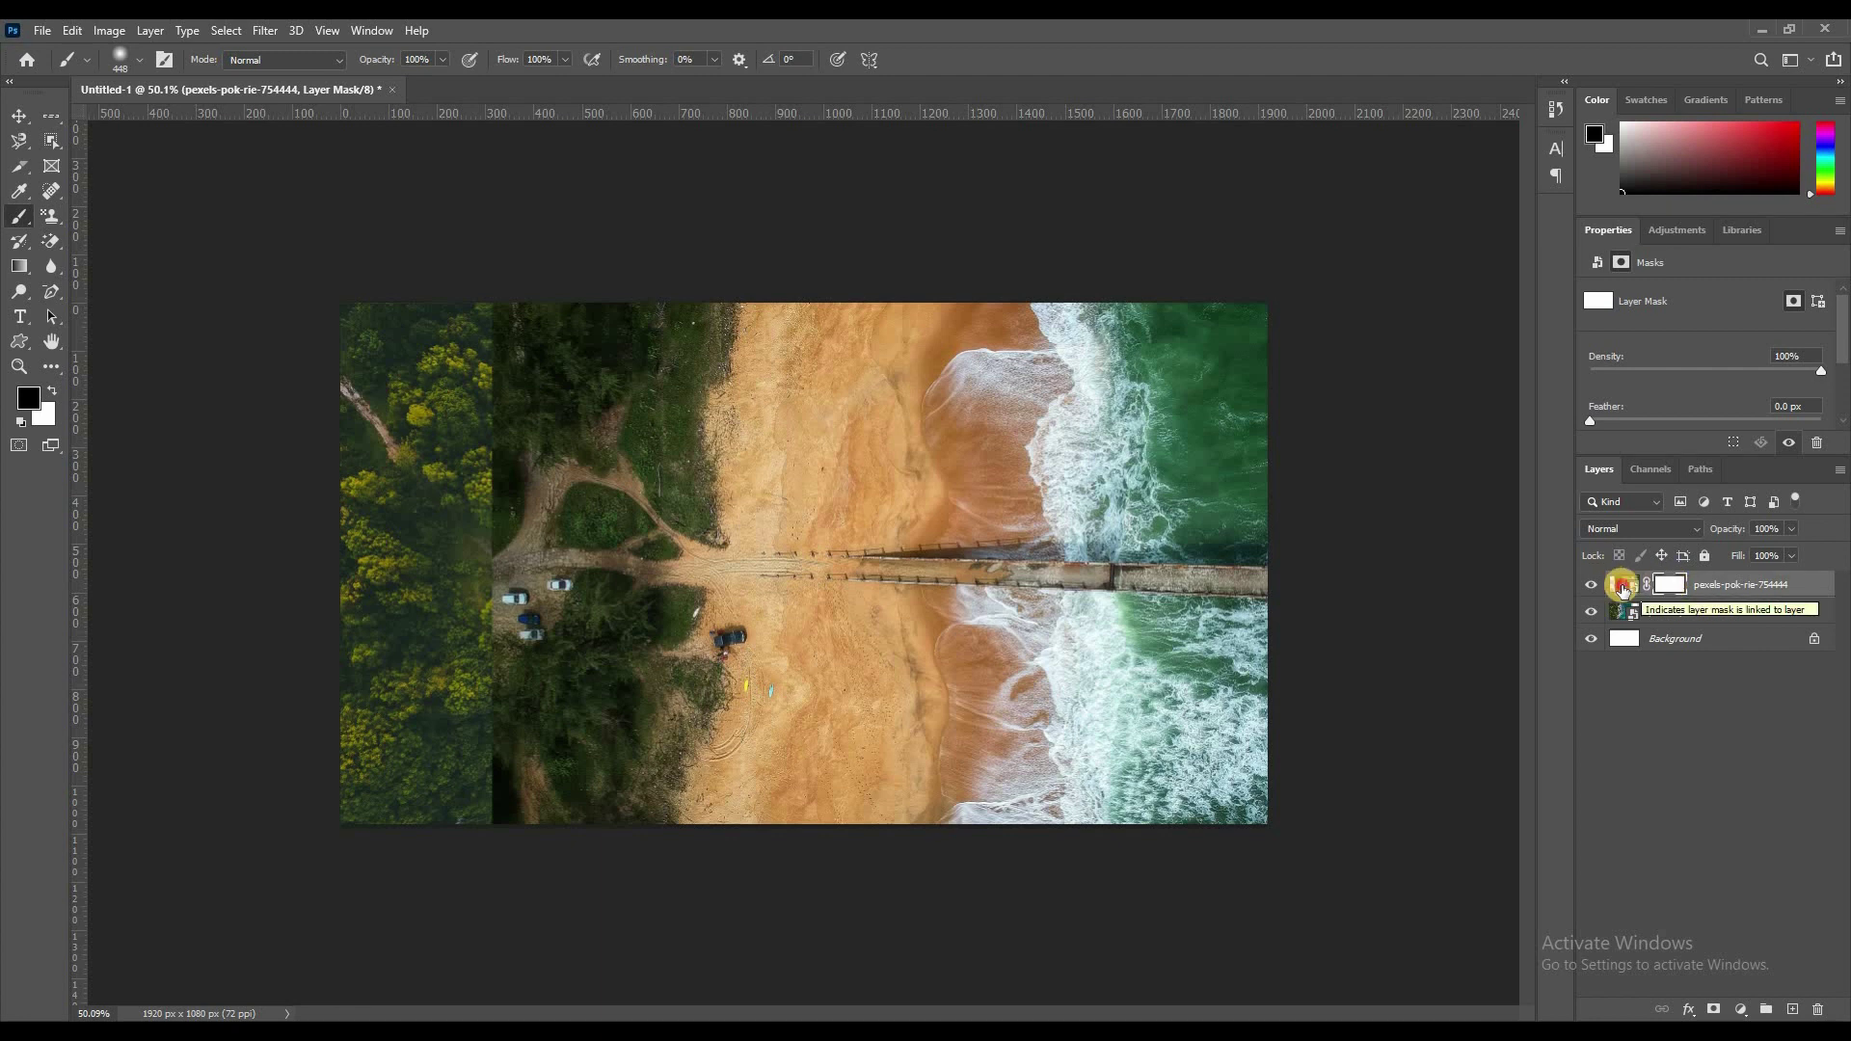
pyautogui.click(1677, 585)
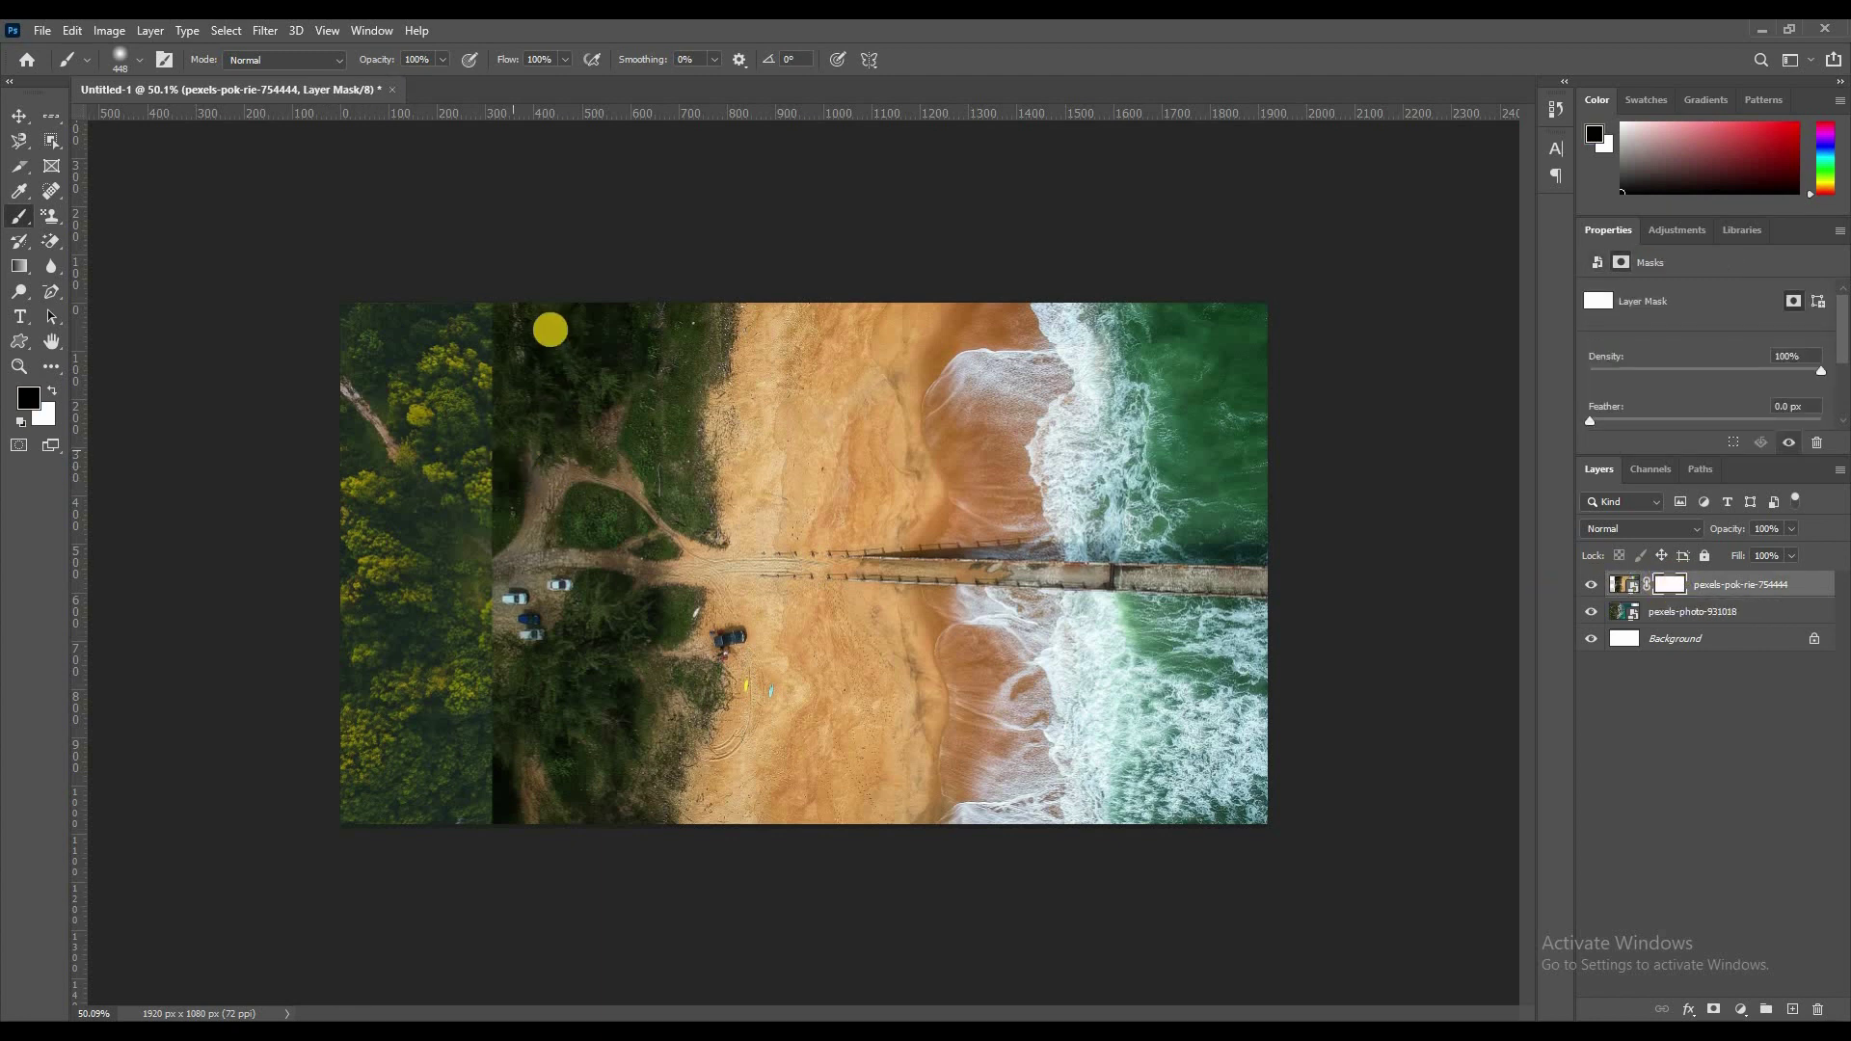
pyautogui.moveTo(502, 590)
pyautogui.mouseDown()
pyautogui.moveTo(554, 324)
pyautogui.moveTo(437, 818)
pyautogui.moveTo(508, 690)
pyautogui.moveTo(574, 748)
pyautogui.moveTo(534, 909)
pyautogui.moveTo(448, 940)
pyautogui.mouseUp()
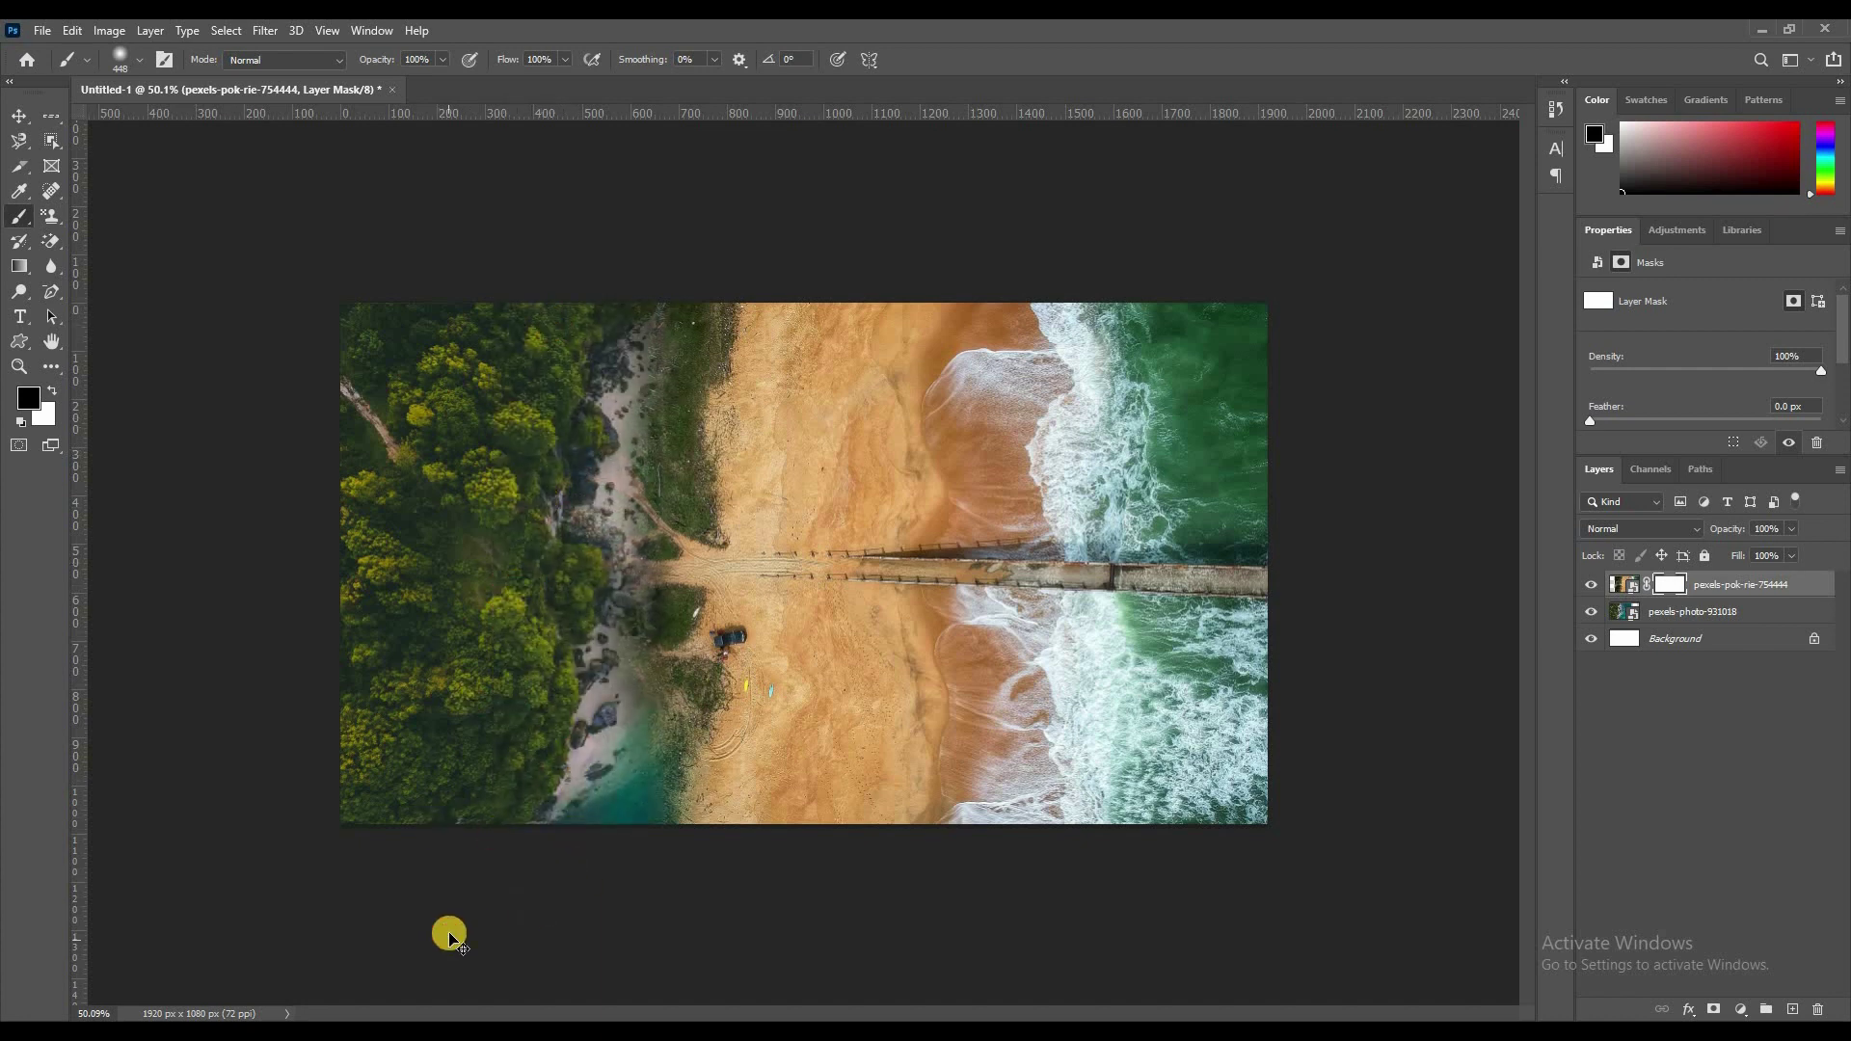
pyautogui.moveTo(495, 872)
pyautogui.mouseDown()
pyautogui.moveTo(582, 302)
pyautogui.moveTo(479, 653)
pyautogui.moveTo(372, 857)
pyautogui.moveTo(508, 709)
pyautogui.moveTo(458, 791)
pyautogui.moveTo(475, 592)
pyautogui.mouseUp()
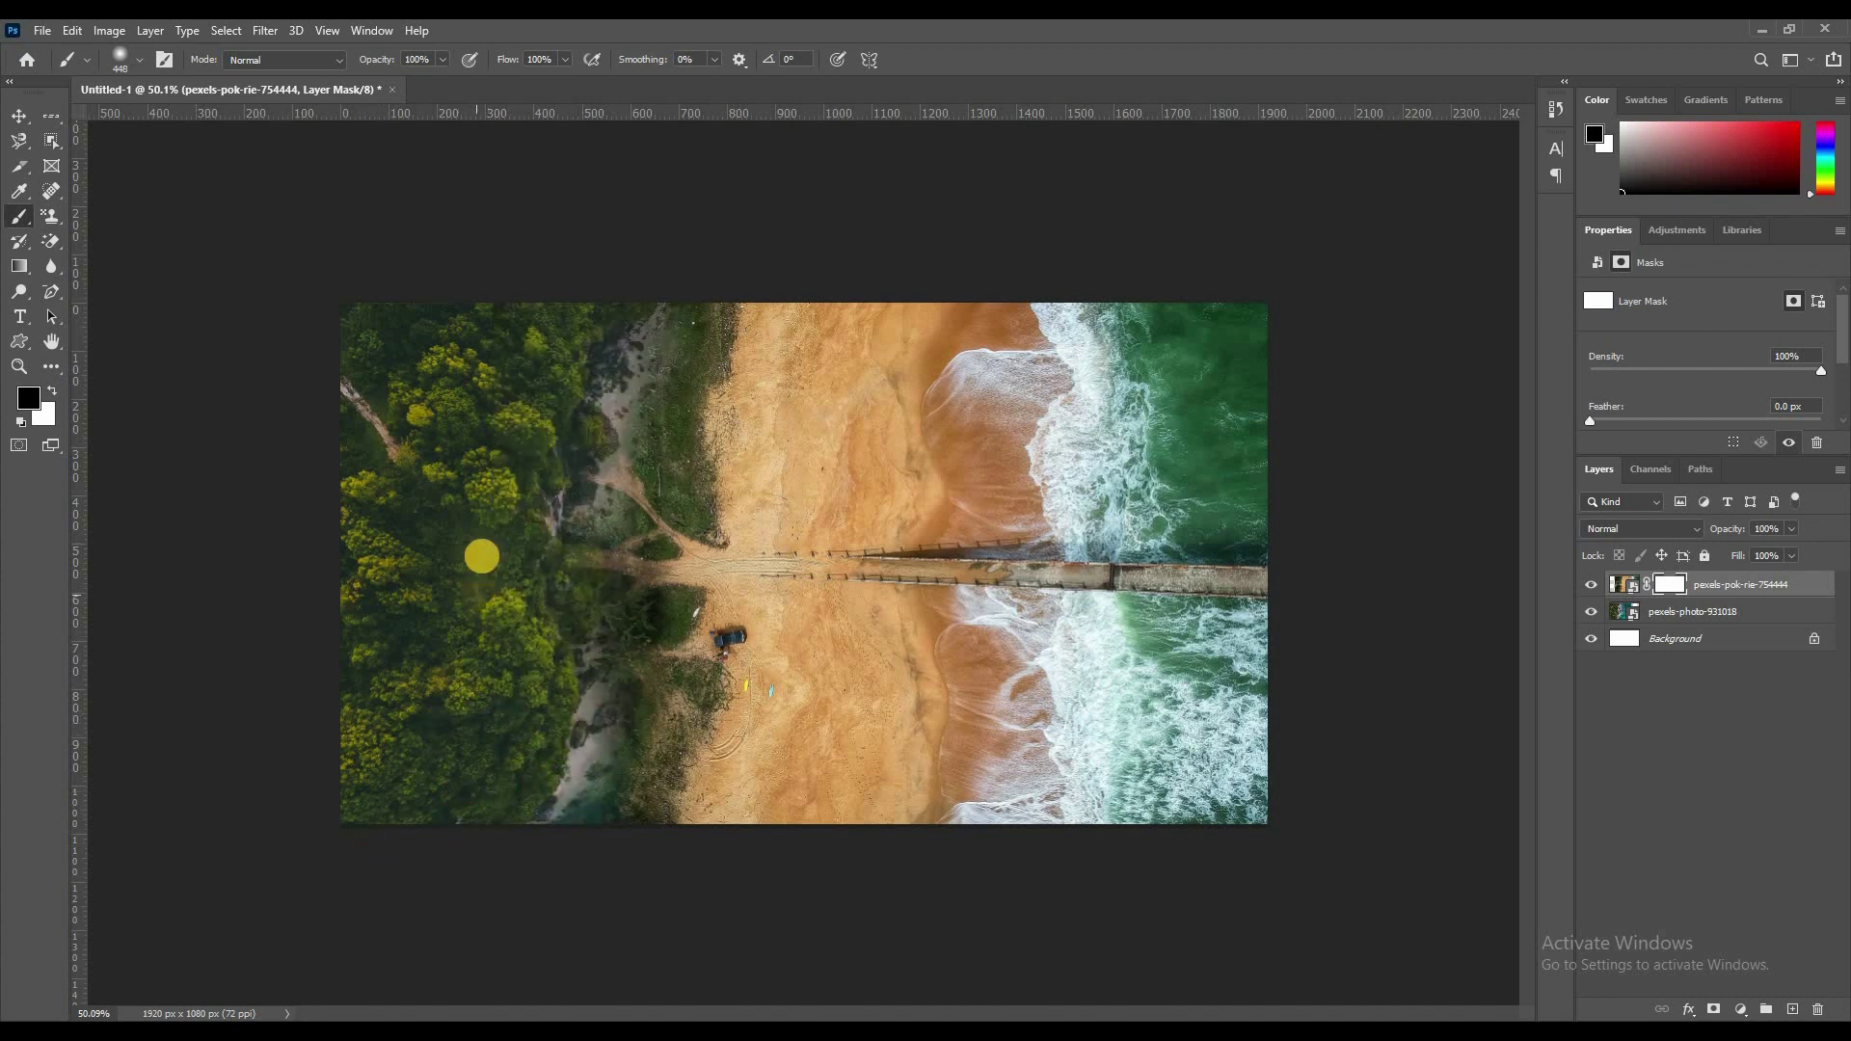
# - Stretch the jetty-beach layer mask wider toward the left with Free Transform
pyautogui.click(19, 116)
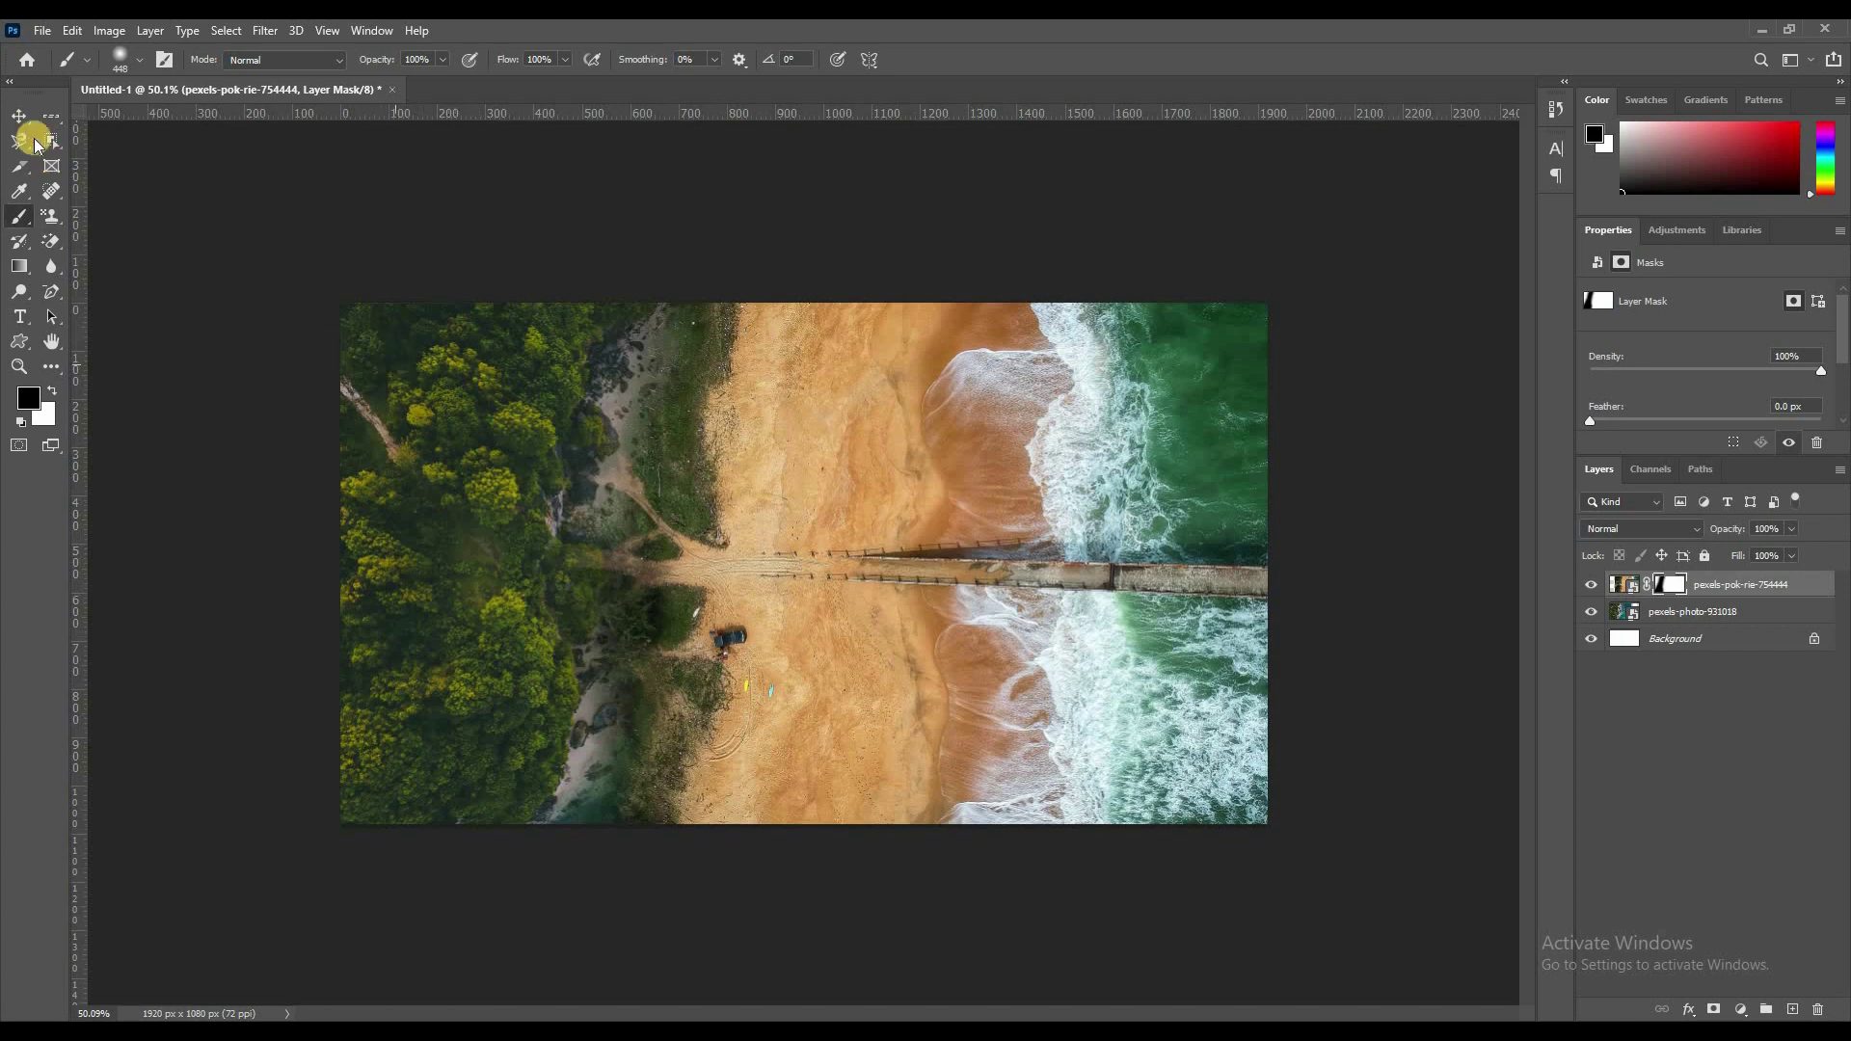
pyautogui.hotkey('ctrl', 't')
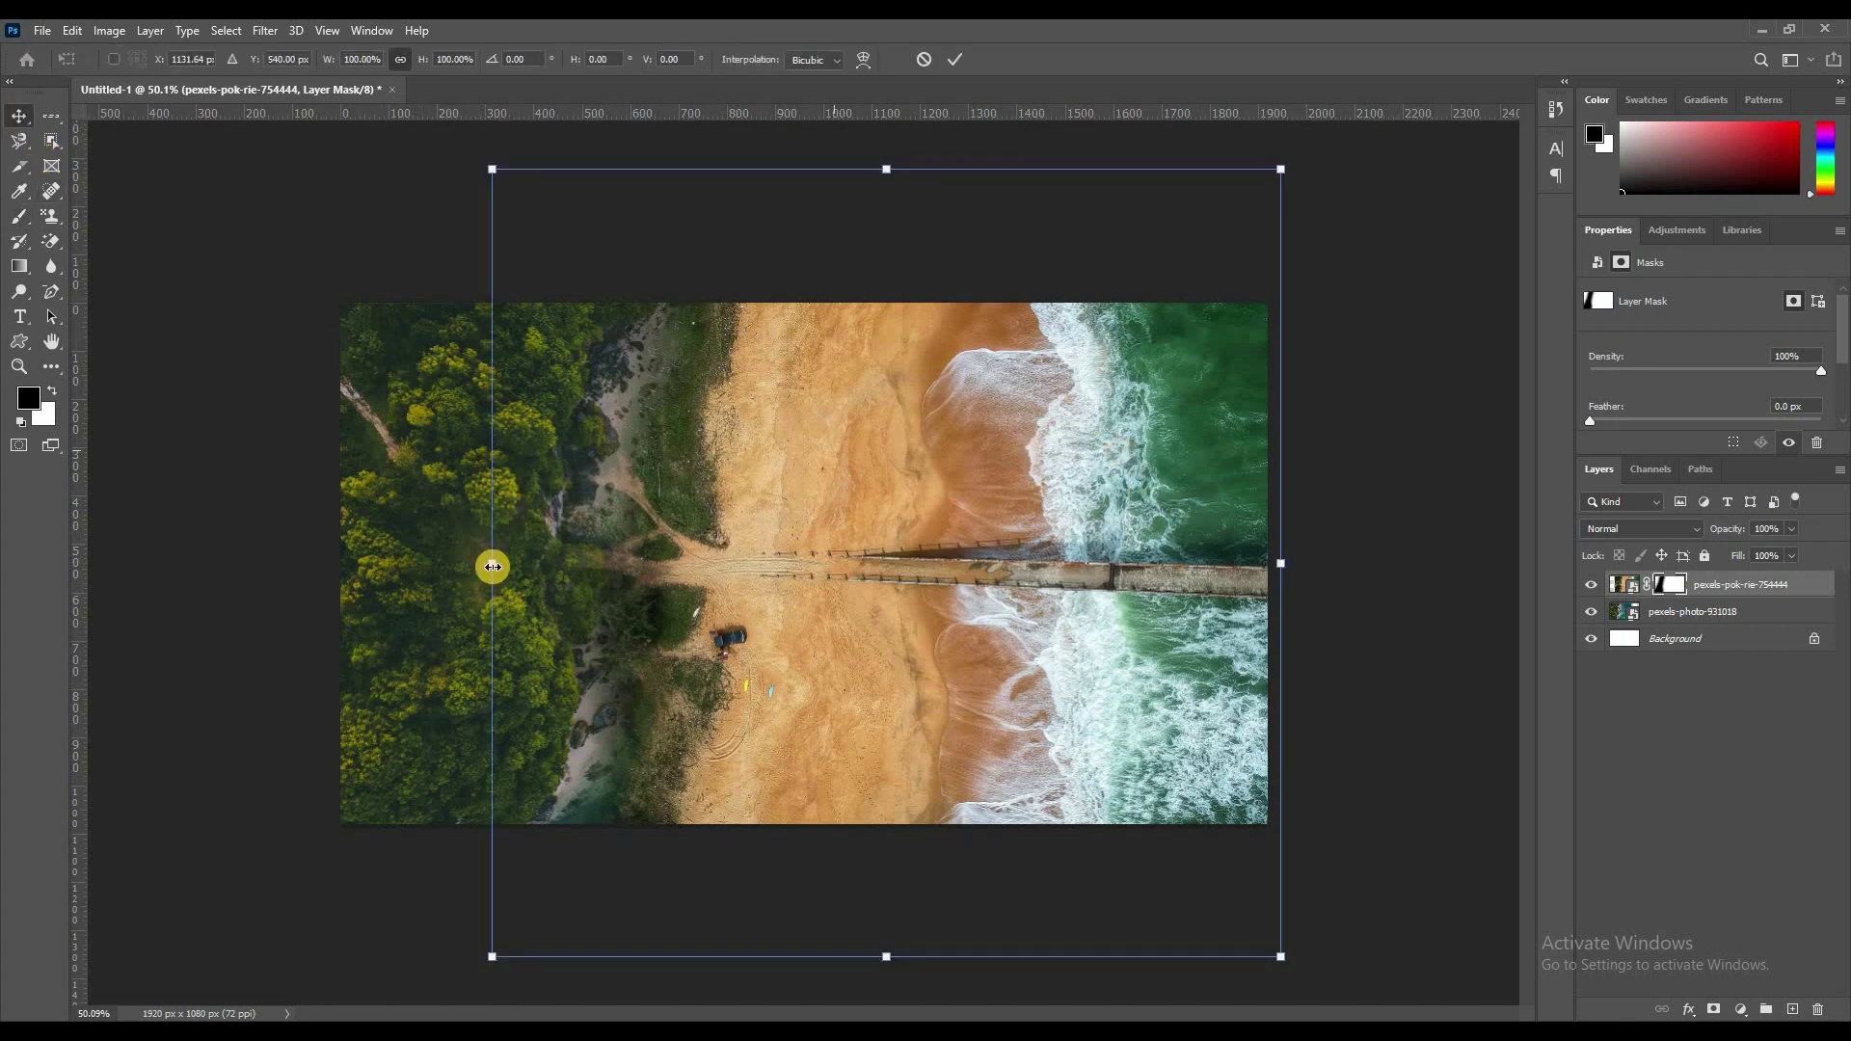
pyautogui.moveTo(475, 567); pyautogui.dragTo(433, 567)
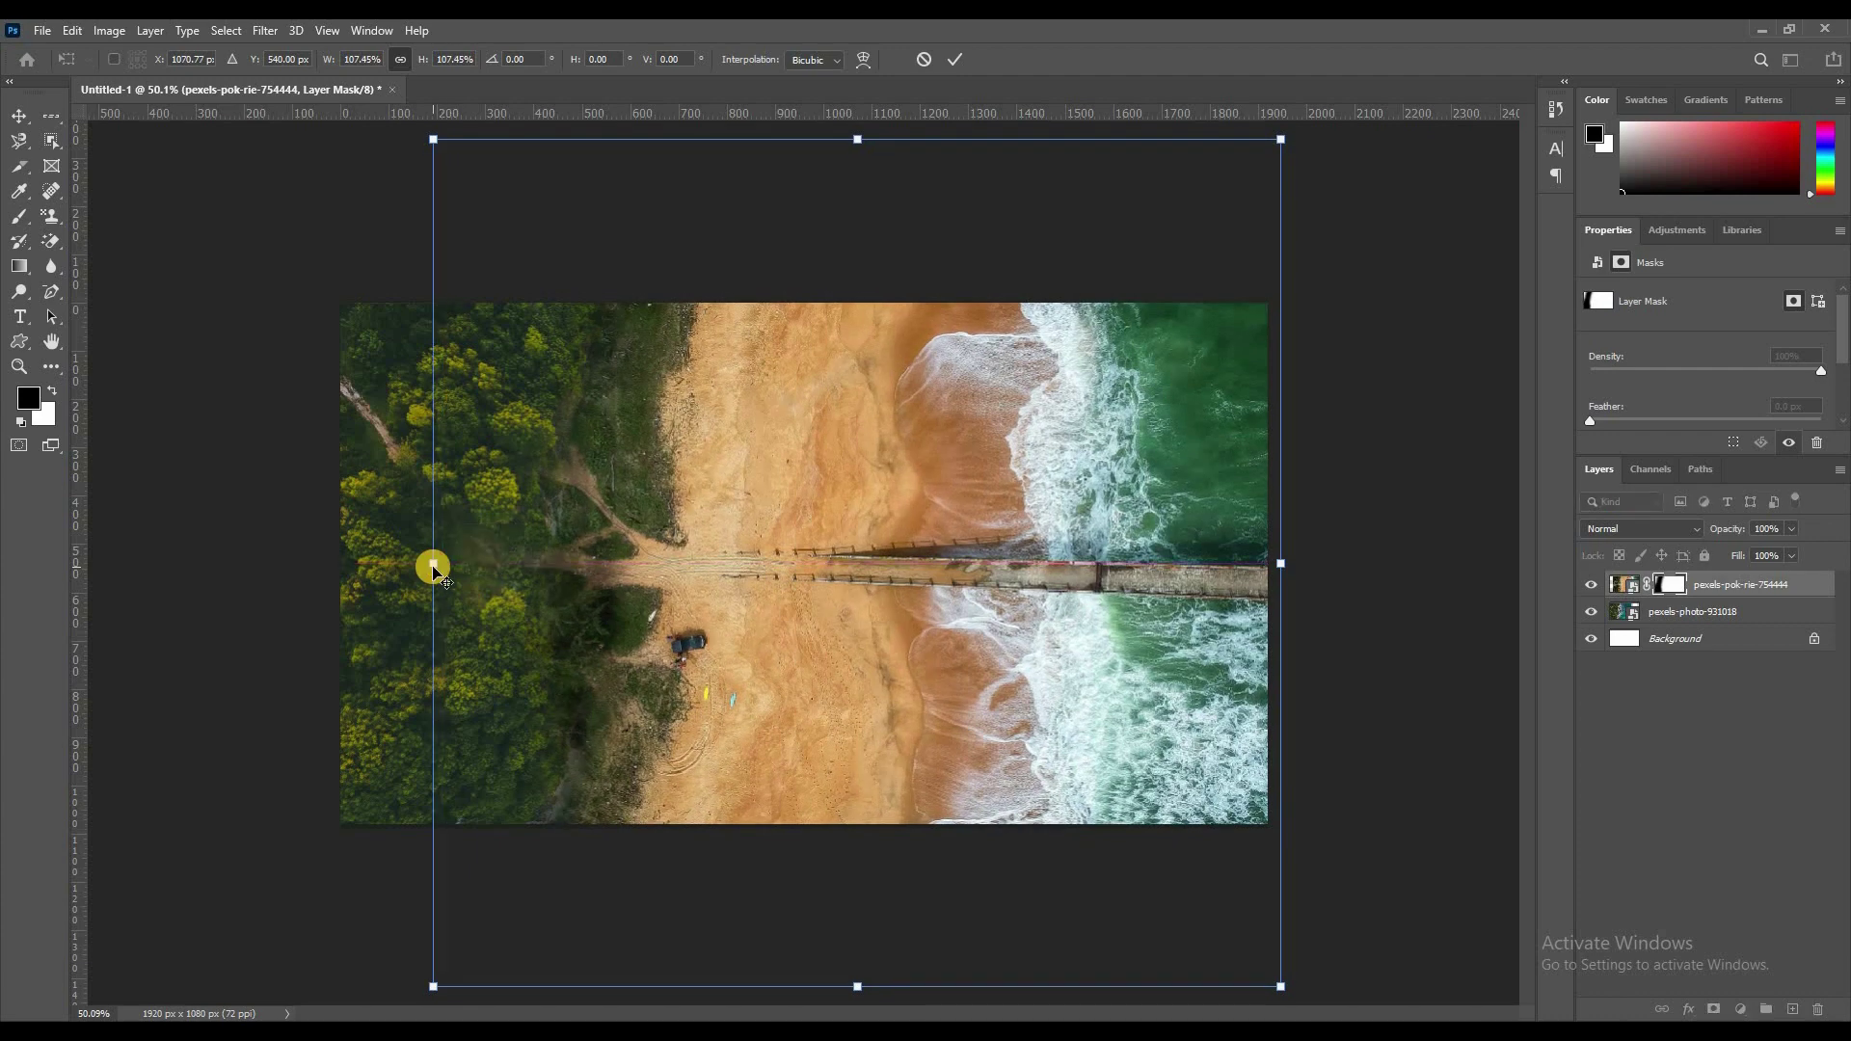
pyautogui.press('Return')
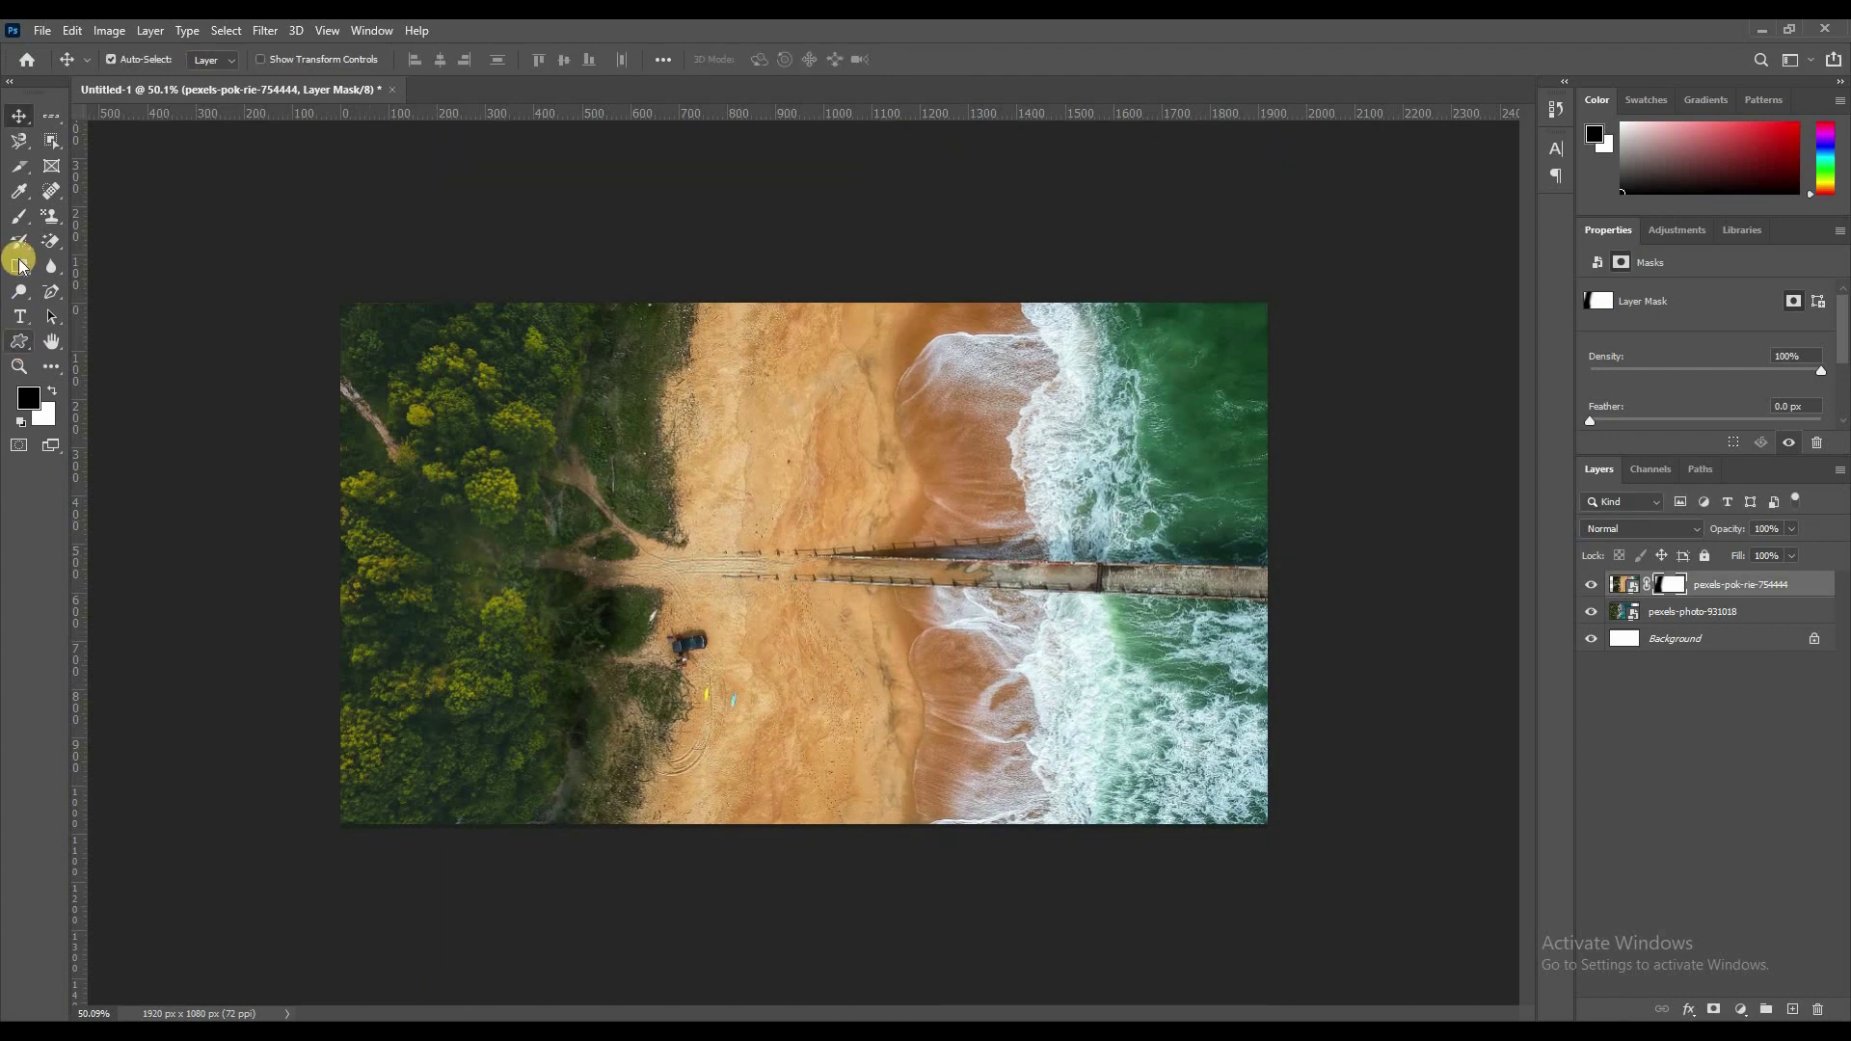
# - Paint the mask along the treeline to hide the seam, switch to white, and deselect layers
pyautogui.press('b')
pyautogui.moveTo(570, 363); pyautogui.dragTo(499, 611)
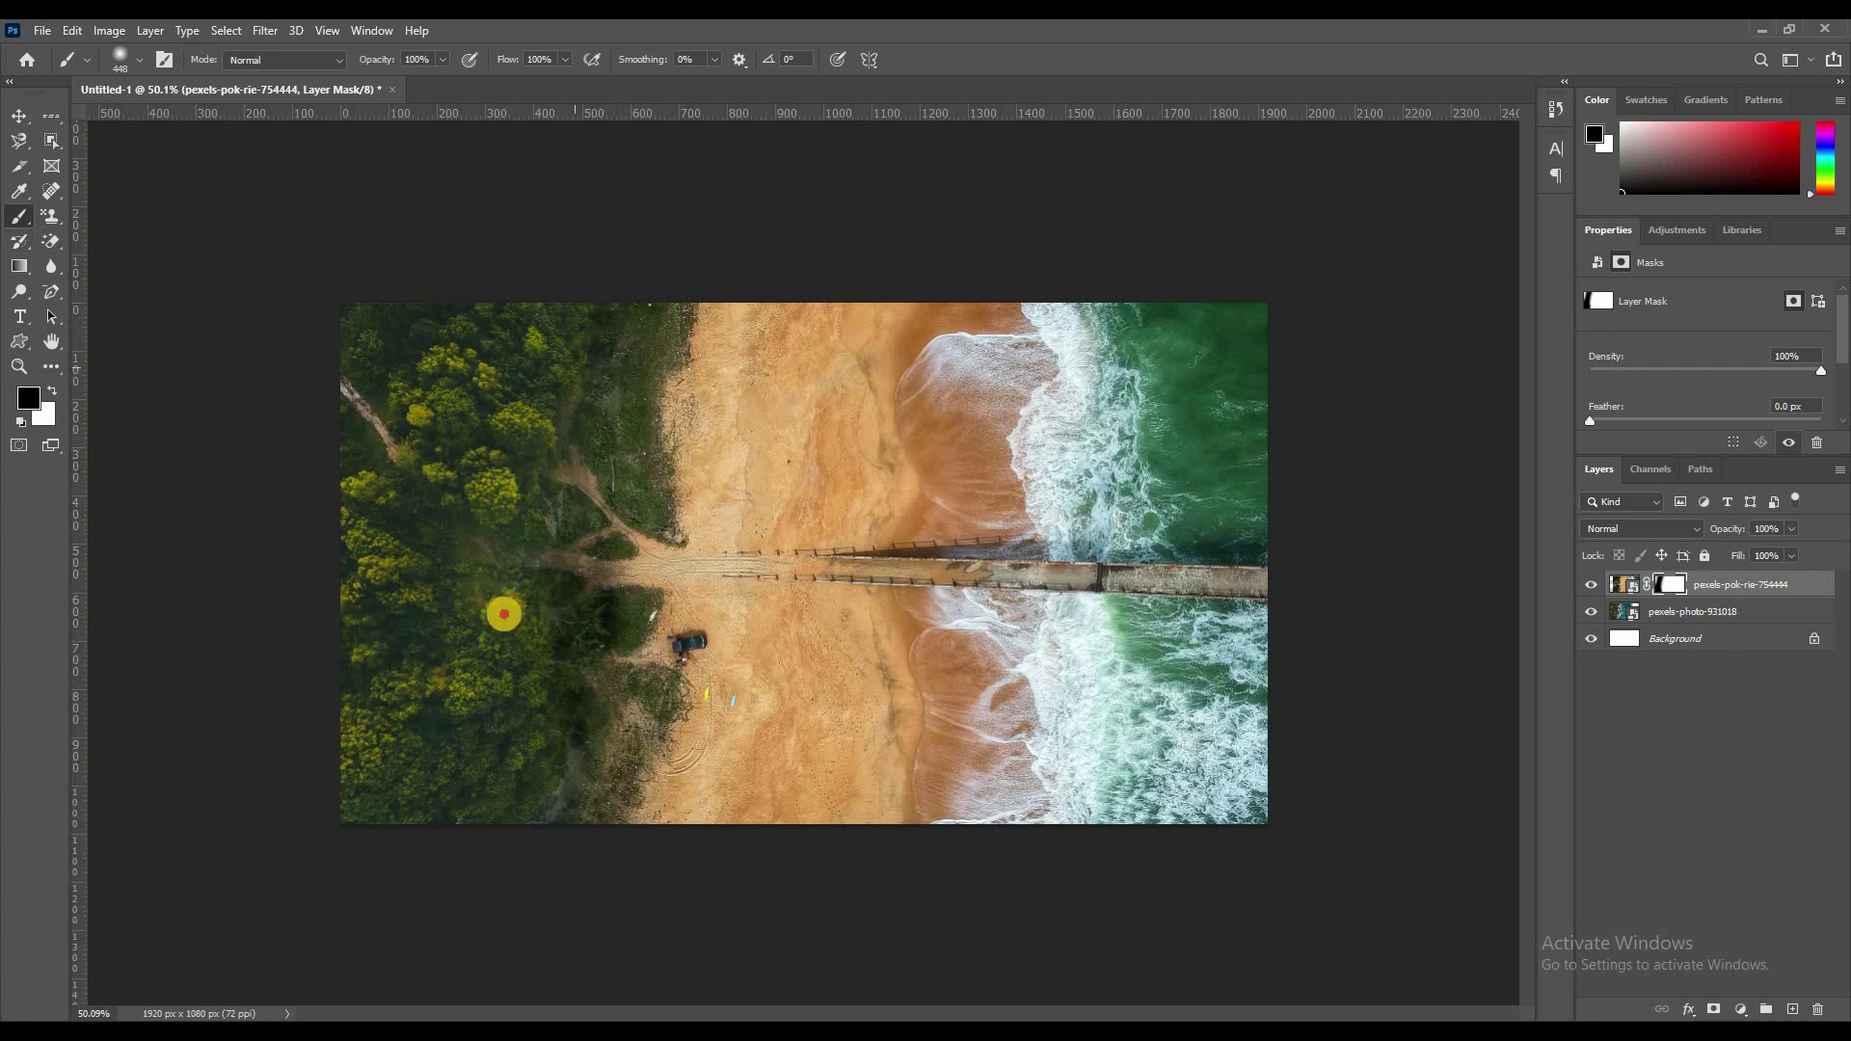
pyautogui.moveTo(550, 370)
pyautogui.mouseDown()
pyautogui.moveTo(443, 818)
pyautogui.moveTo(419, 812)
pyautogui.mouseUp()
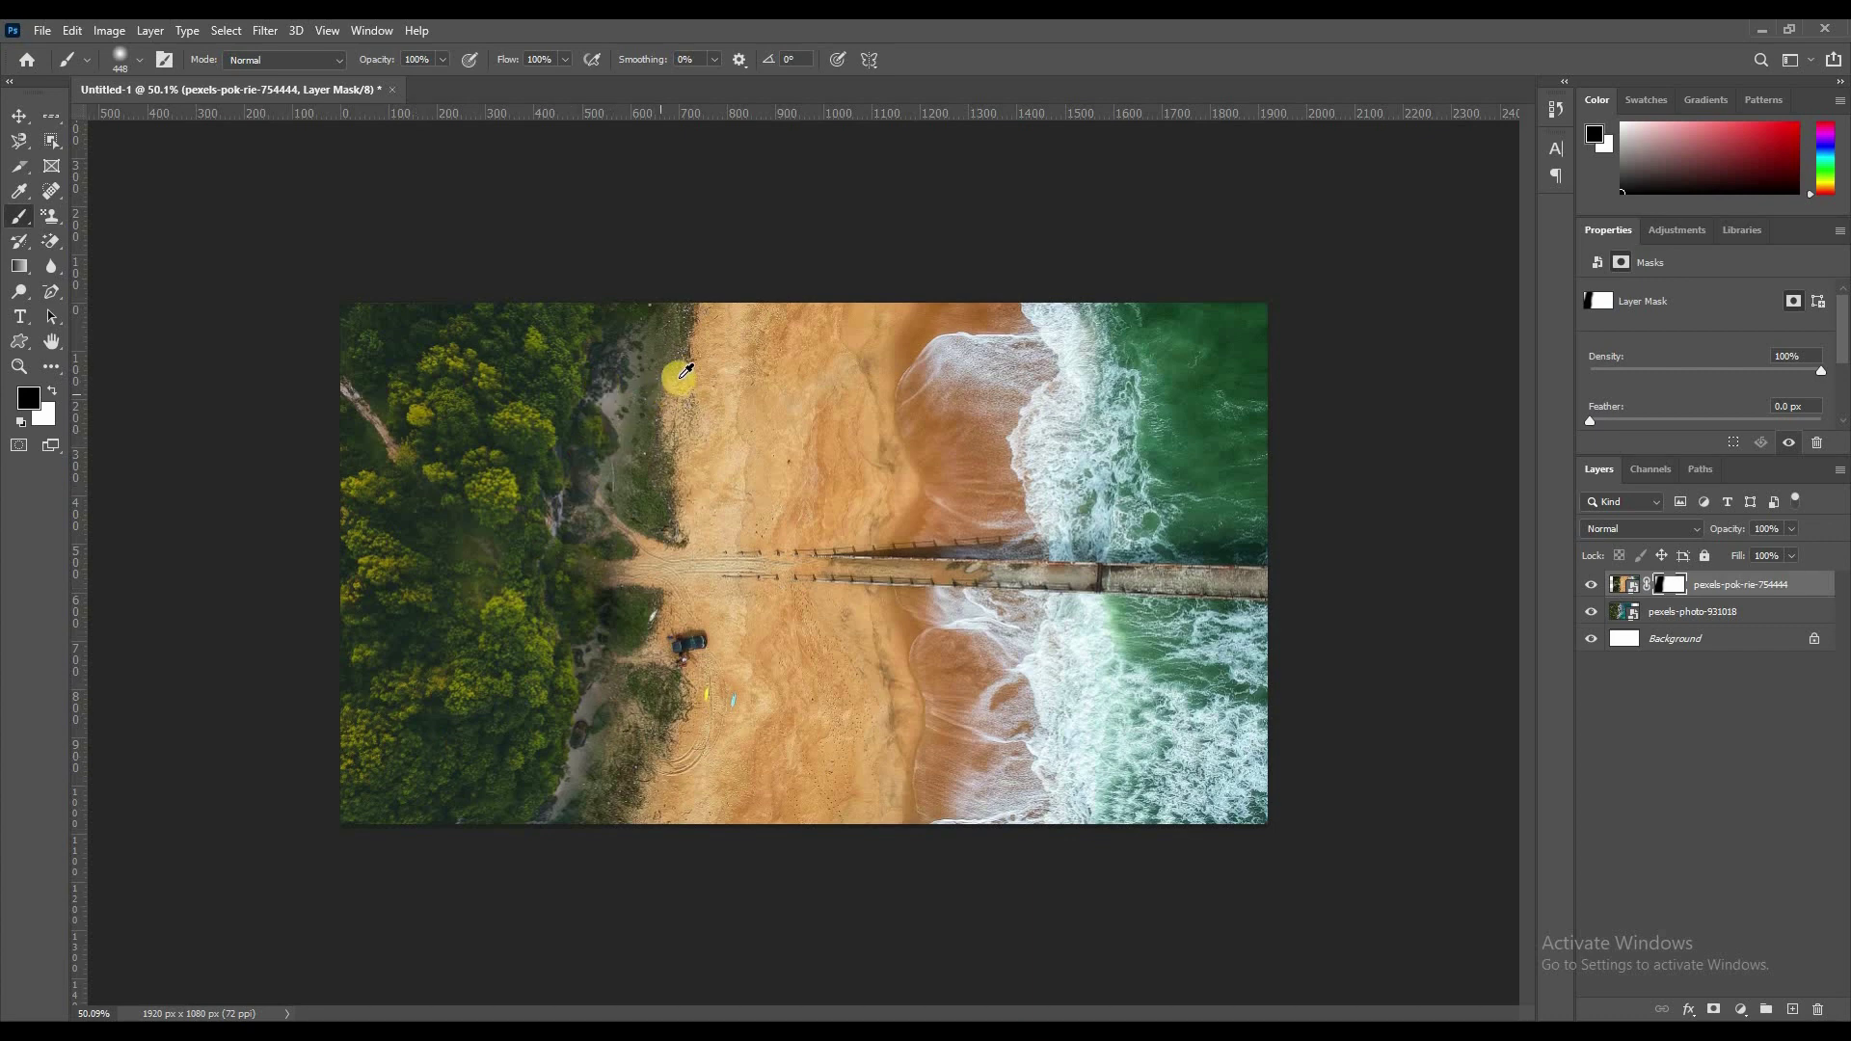
pyautogui.scroll(2, 685, 371)
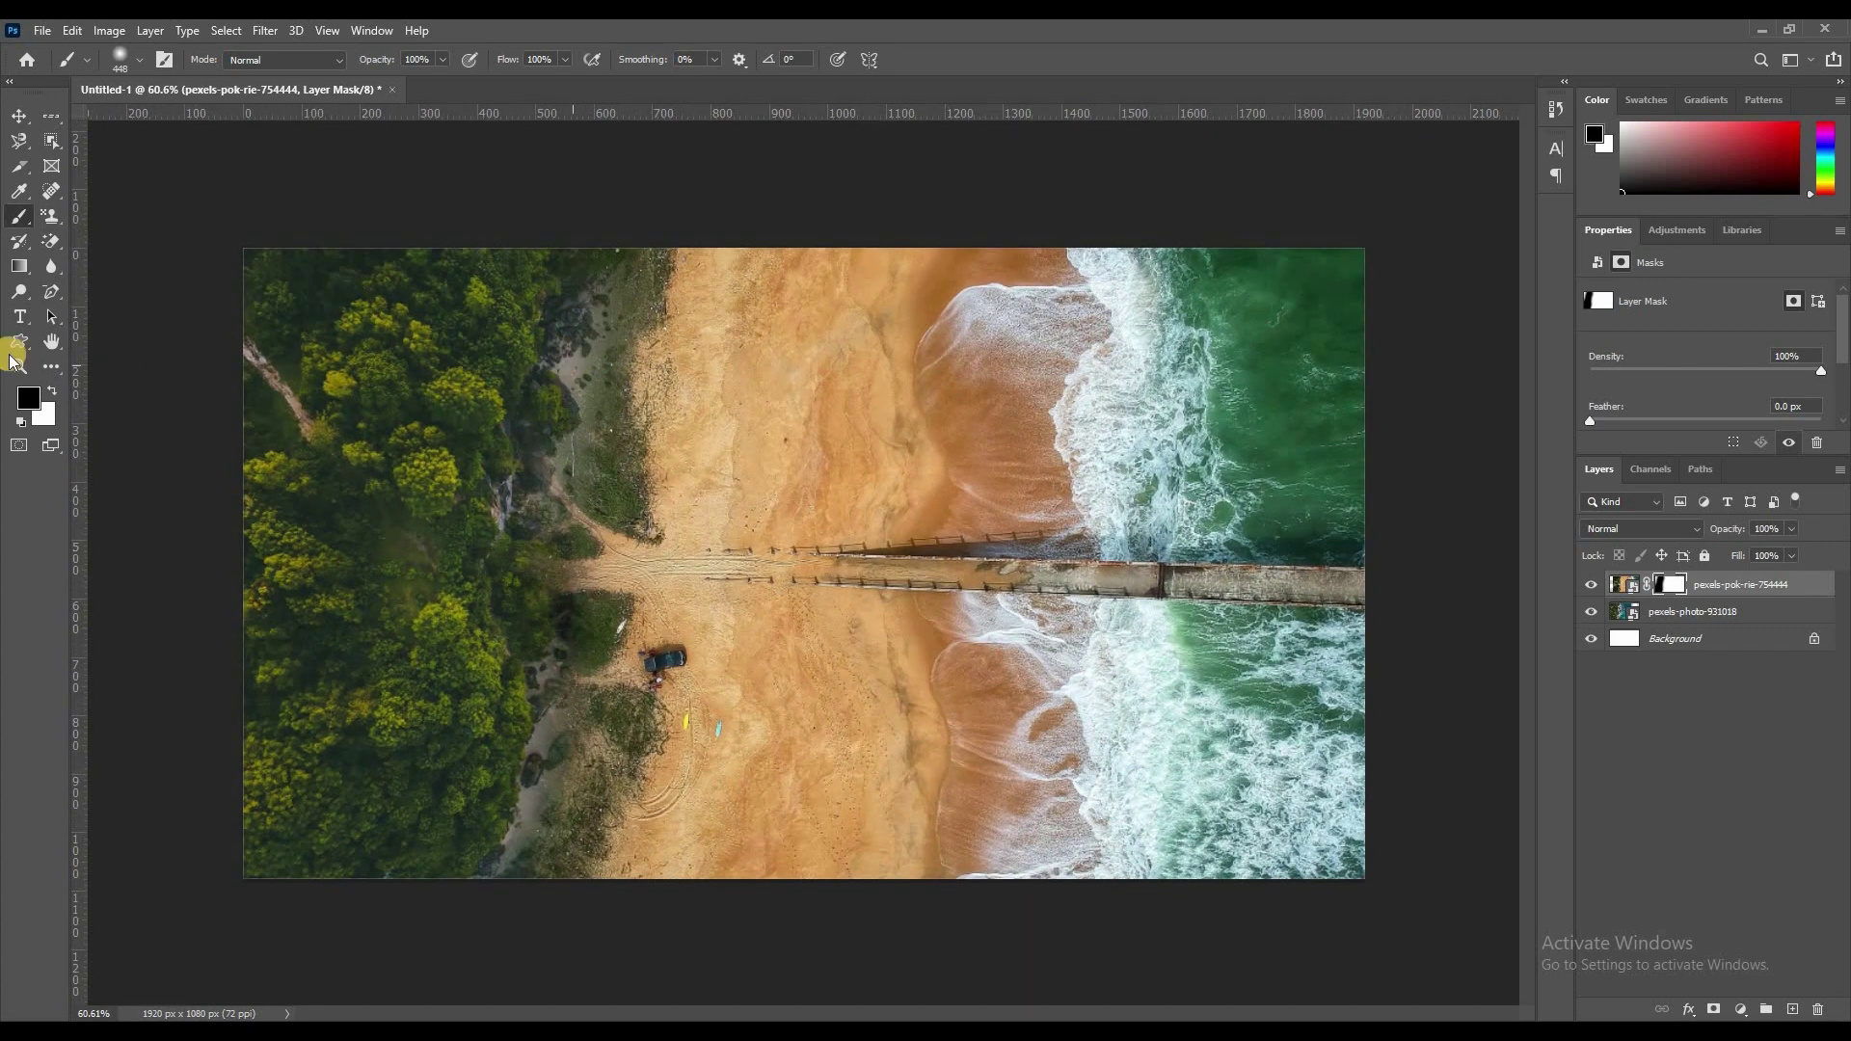
pyautogui.click(53, 390)
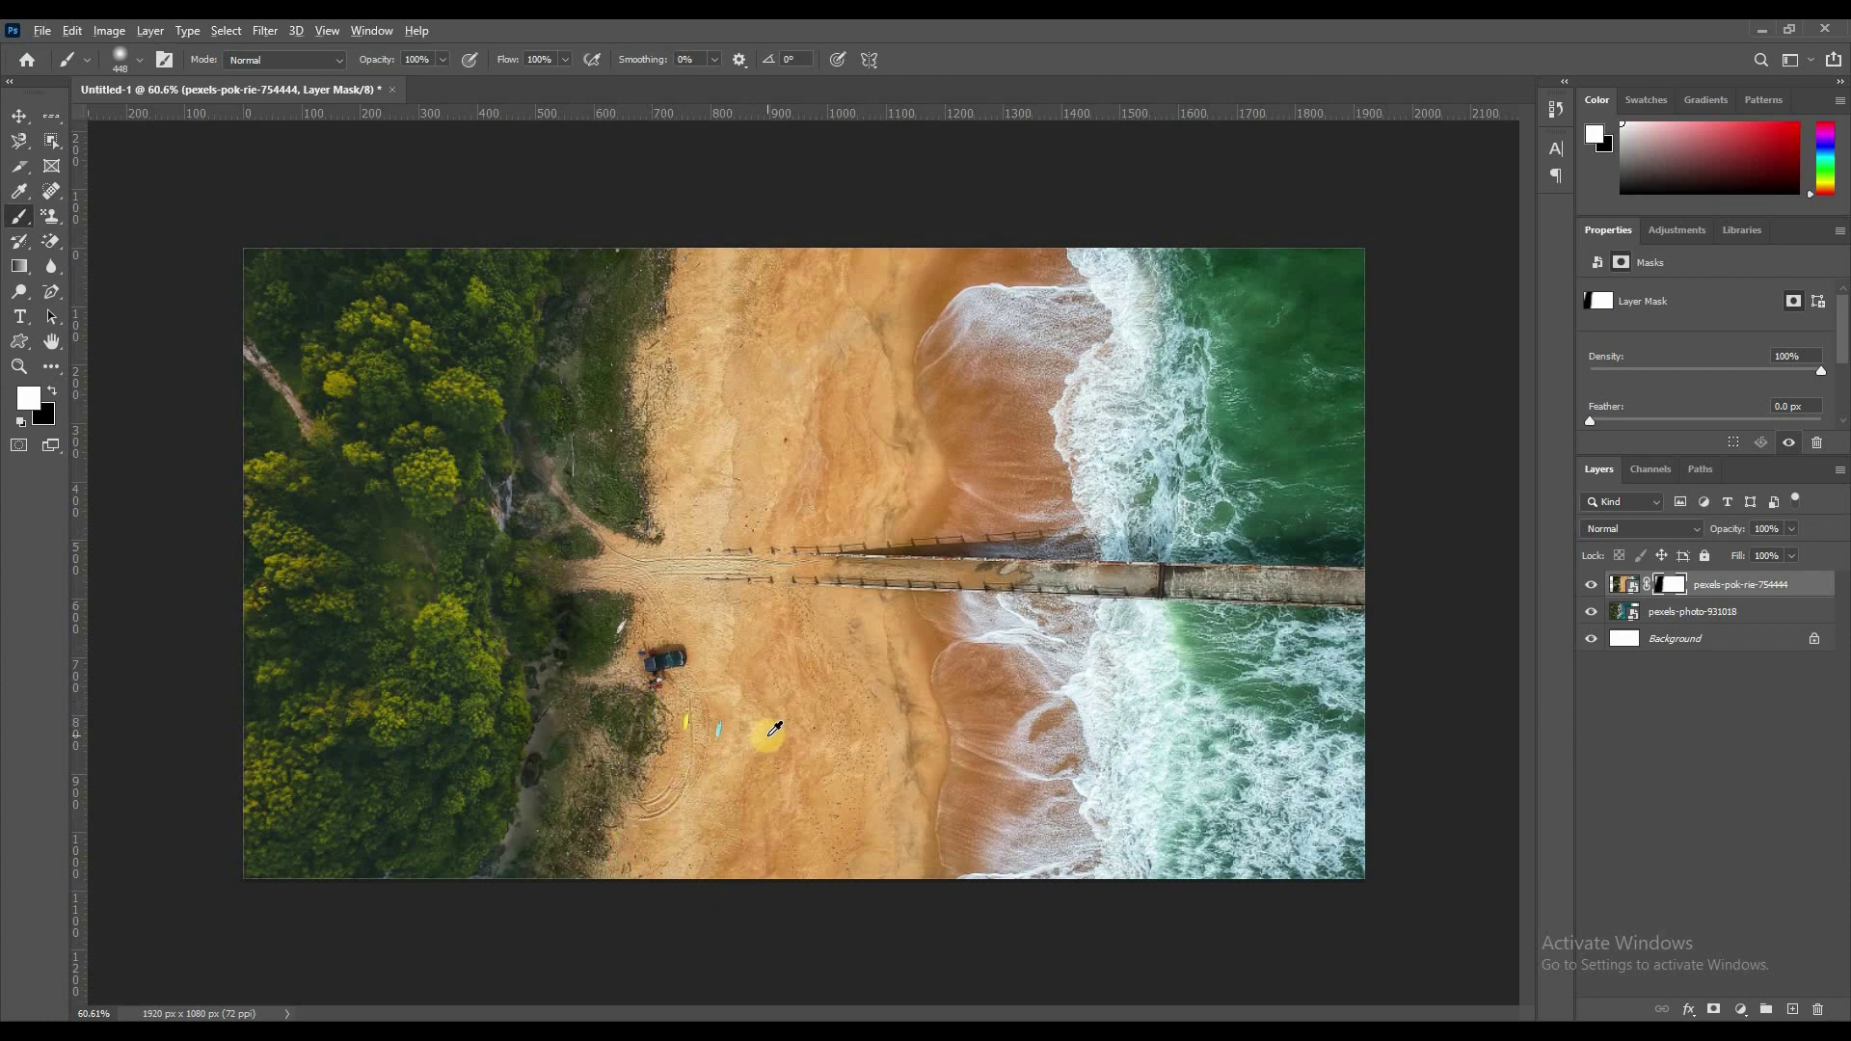
pyautogui.hotkey('ctrl', '-')
pyautogui.hotkey('ctrl', '-')
pyautogui.hotkey('ctrl', '+')
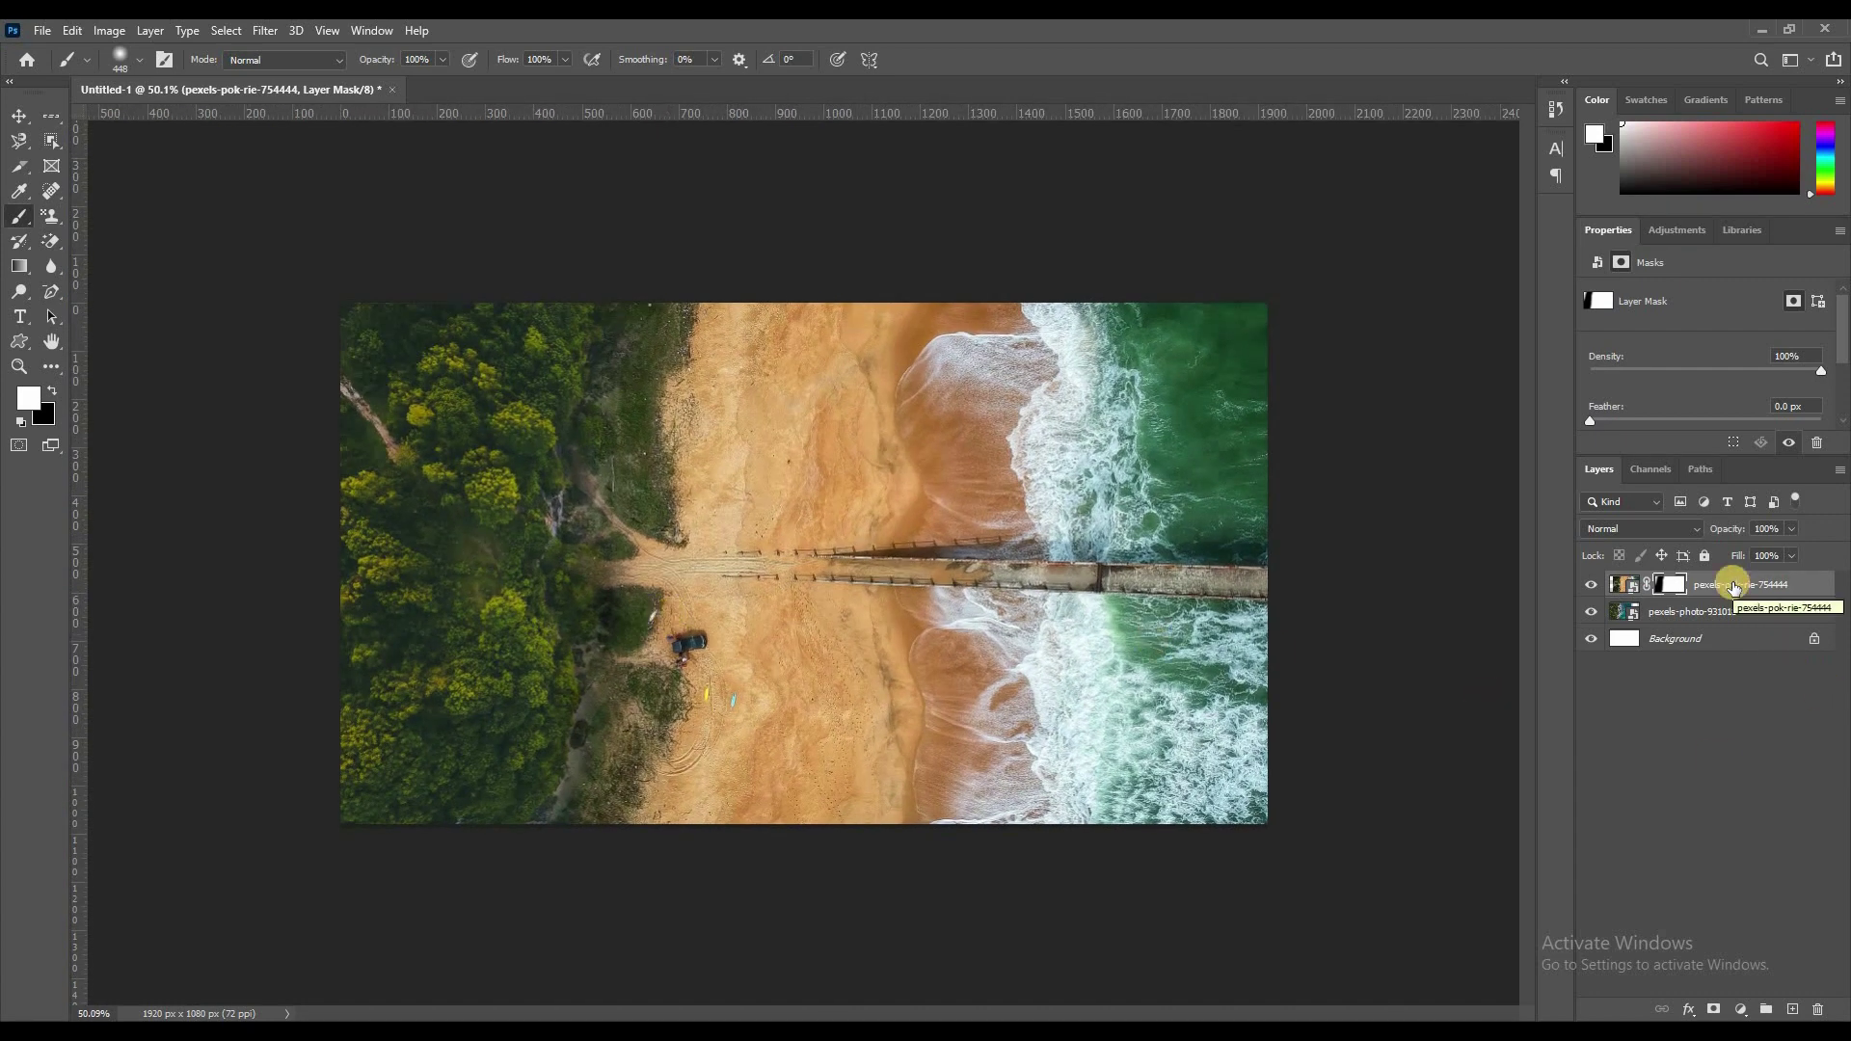
pyautogui.click(1633, 723)
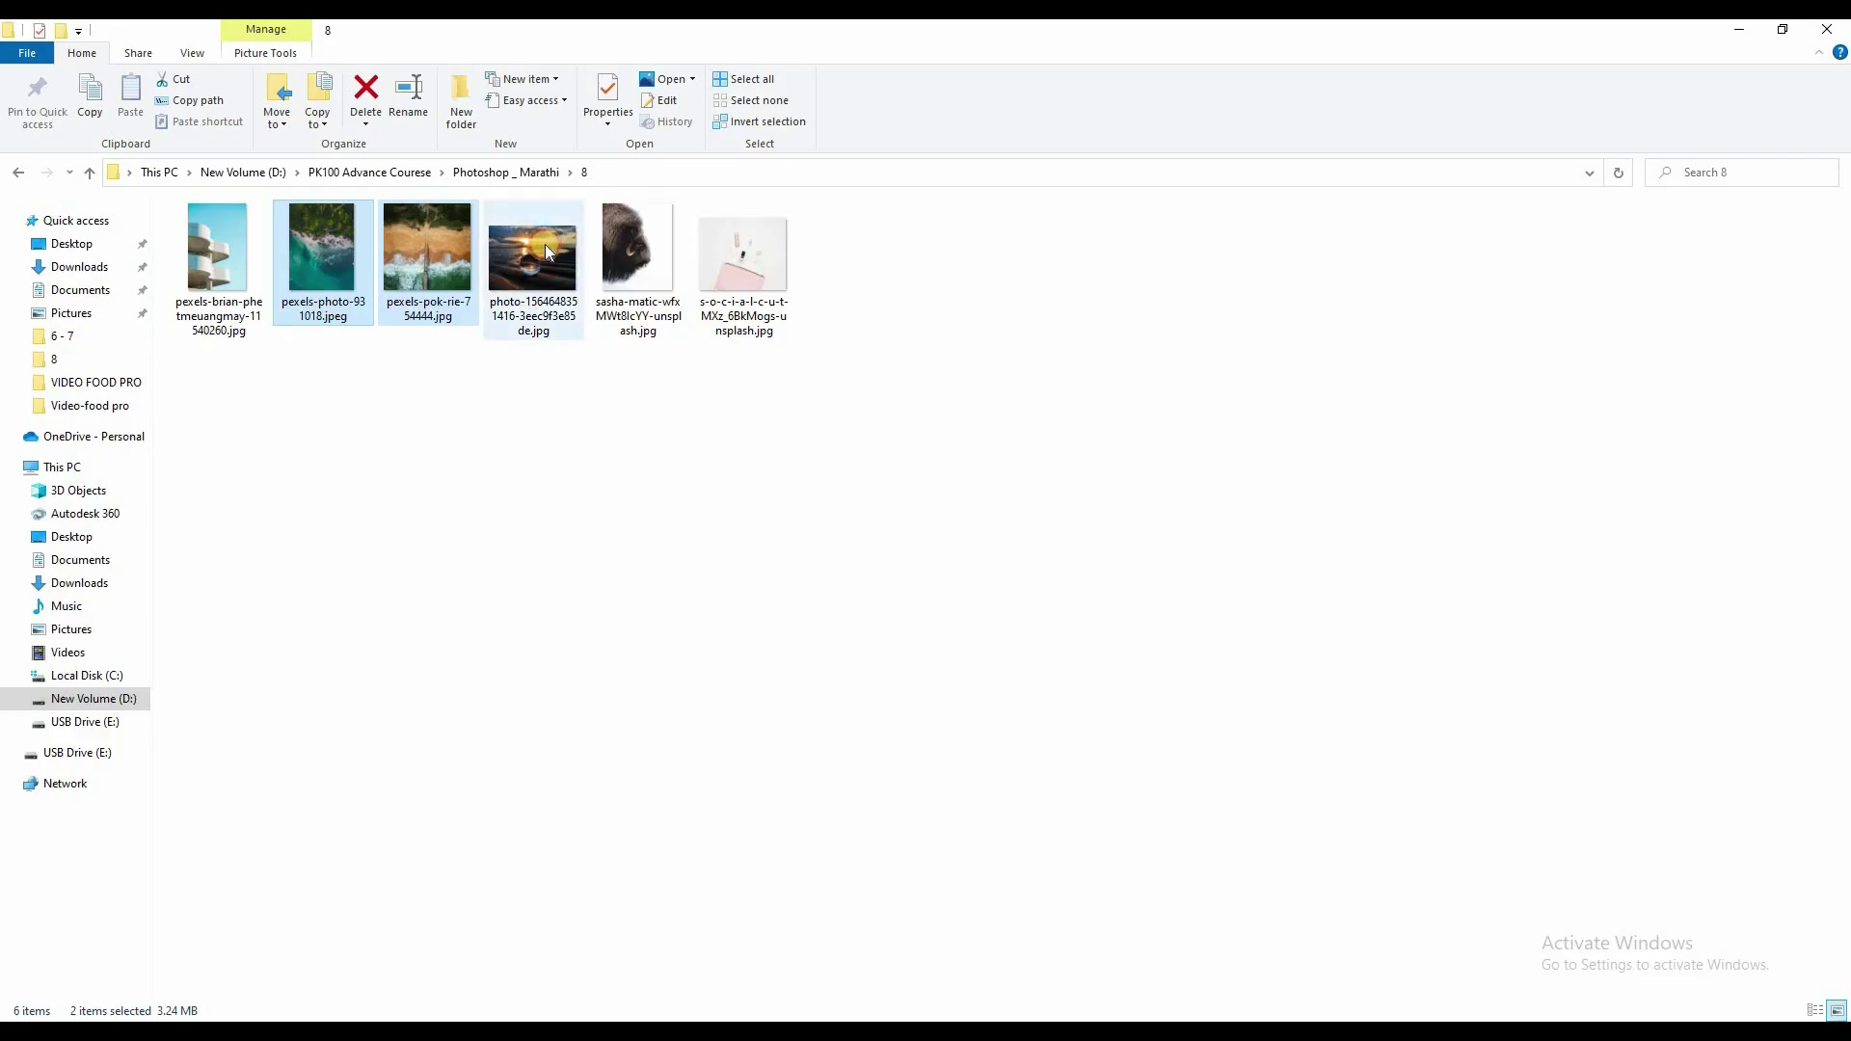
# - Open the crystal-ball sunset photo, duplicate it to Layer 1, and hide Background
pyautogui.moveTo(546, 245); pyautogui.dragTo(685, 92)
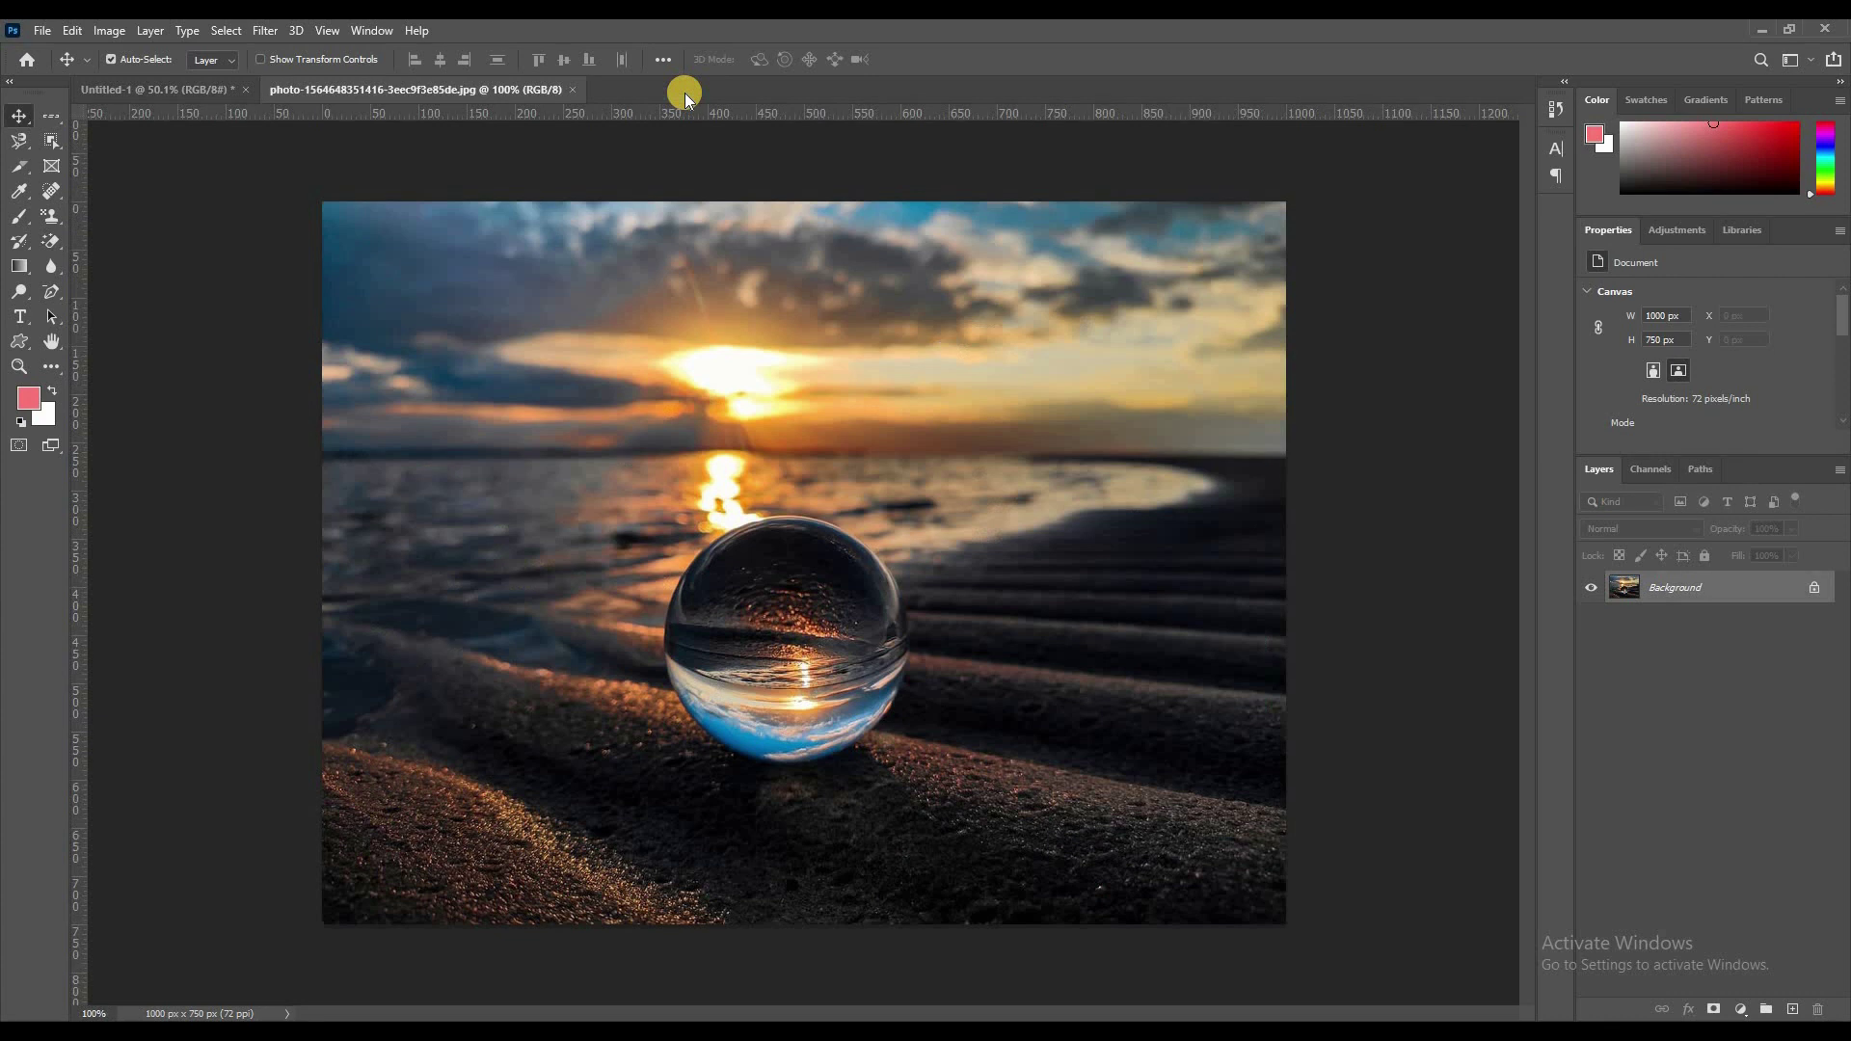
pyautogui.hotkey('ctrl', 'j')
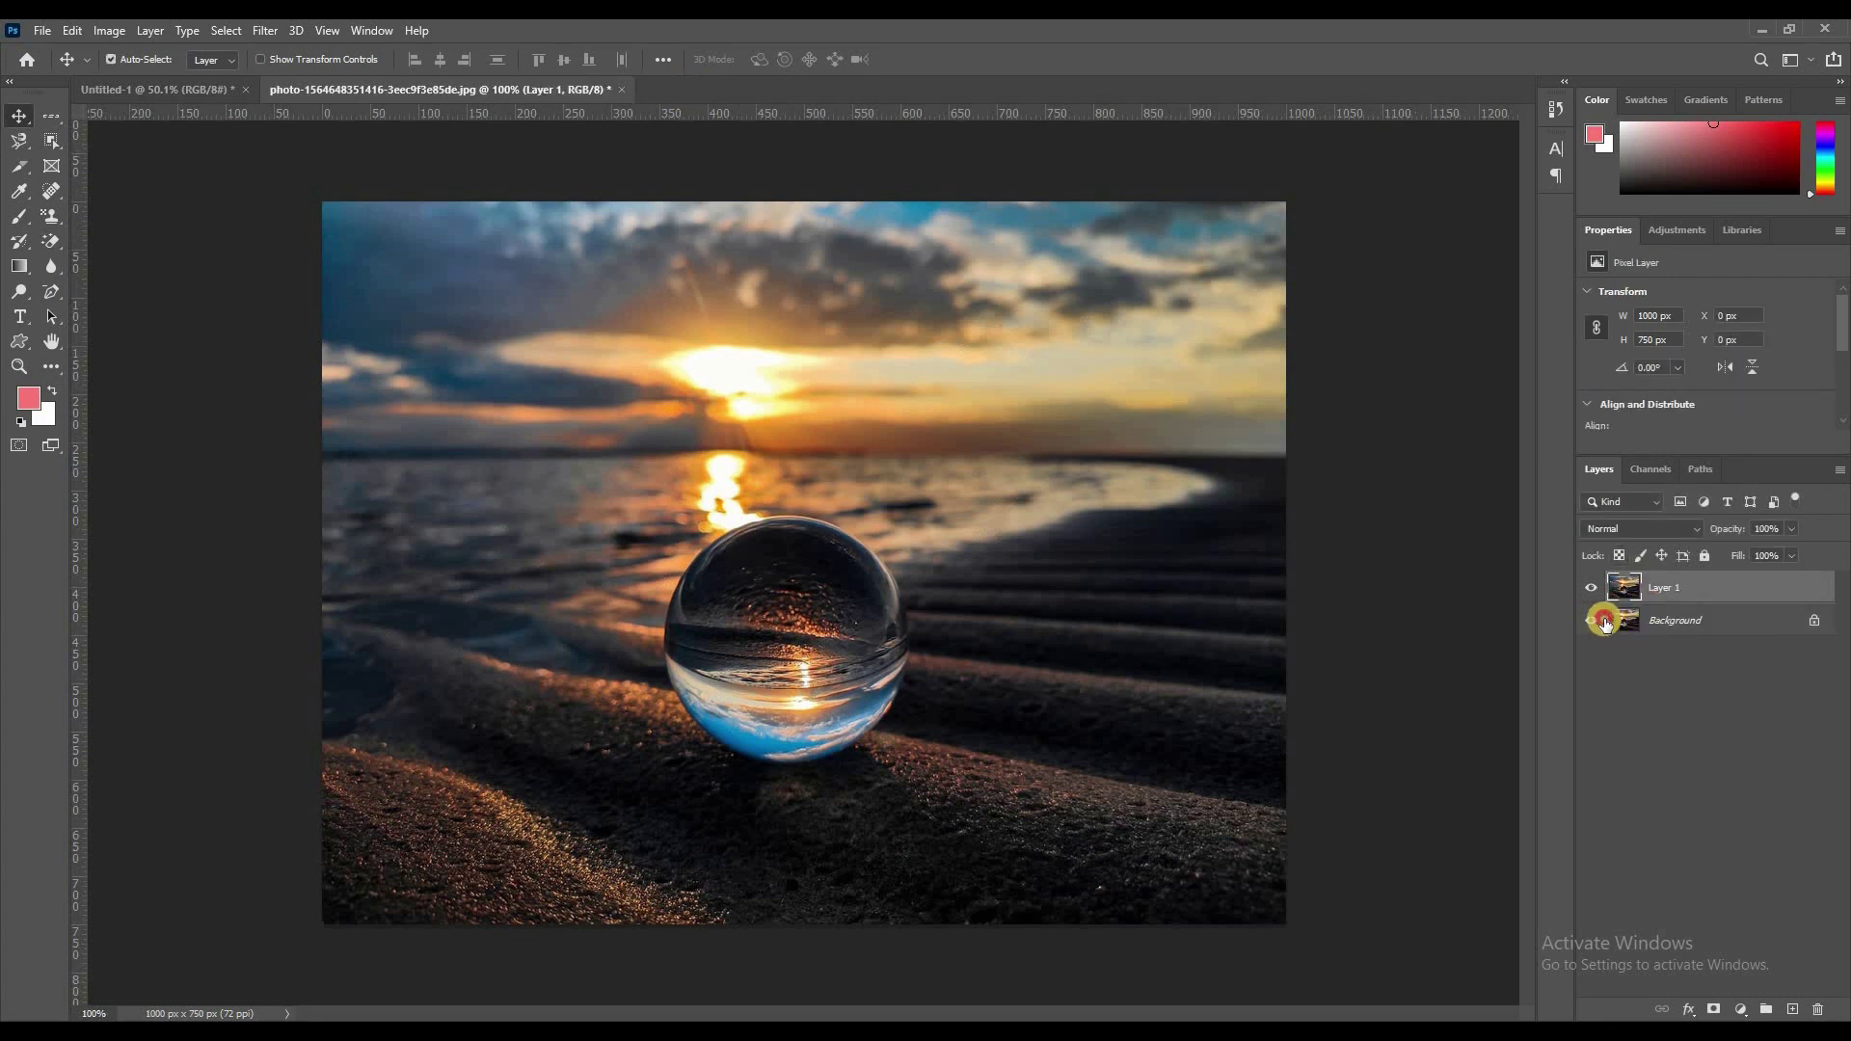
pyautogui.click(1590, 620)
# - Test an Object Selection mask on the crystal ball, revert it, and bring in the cosmetics photo
pyautogui.click(52, 141)
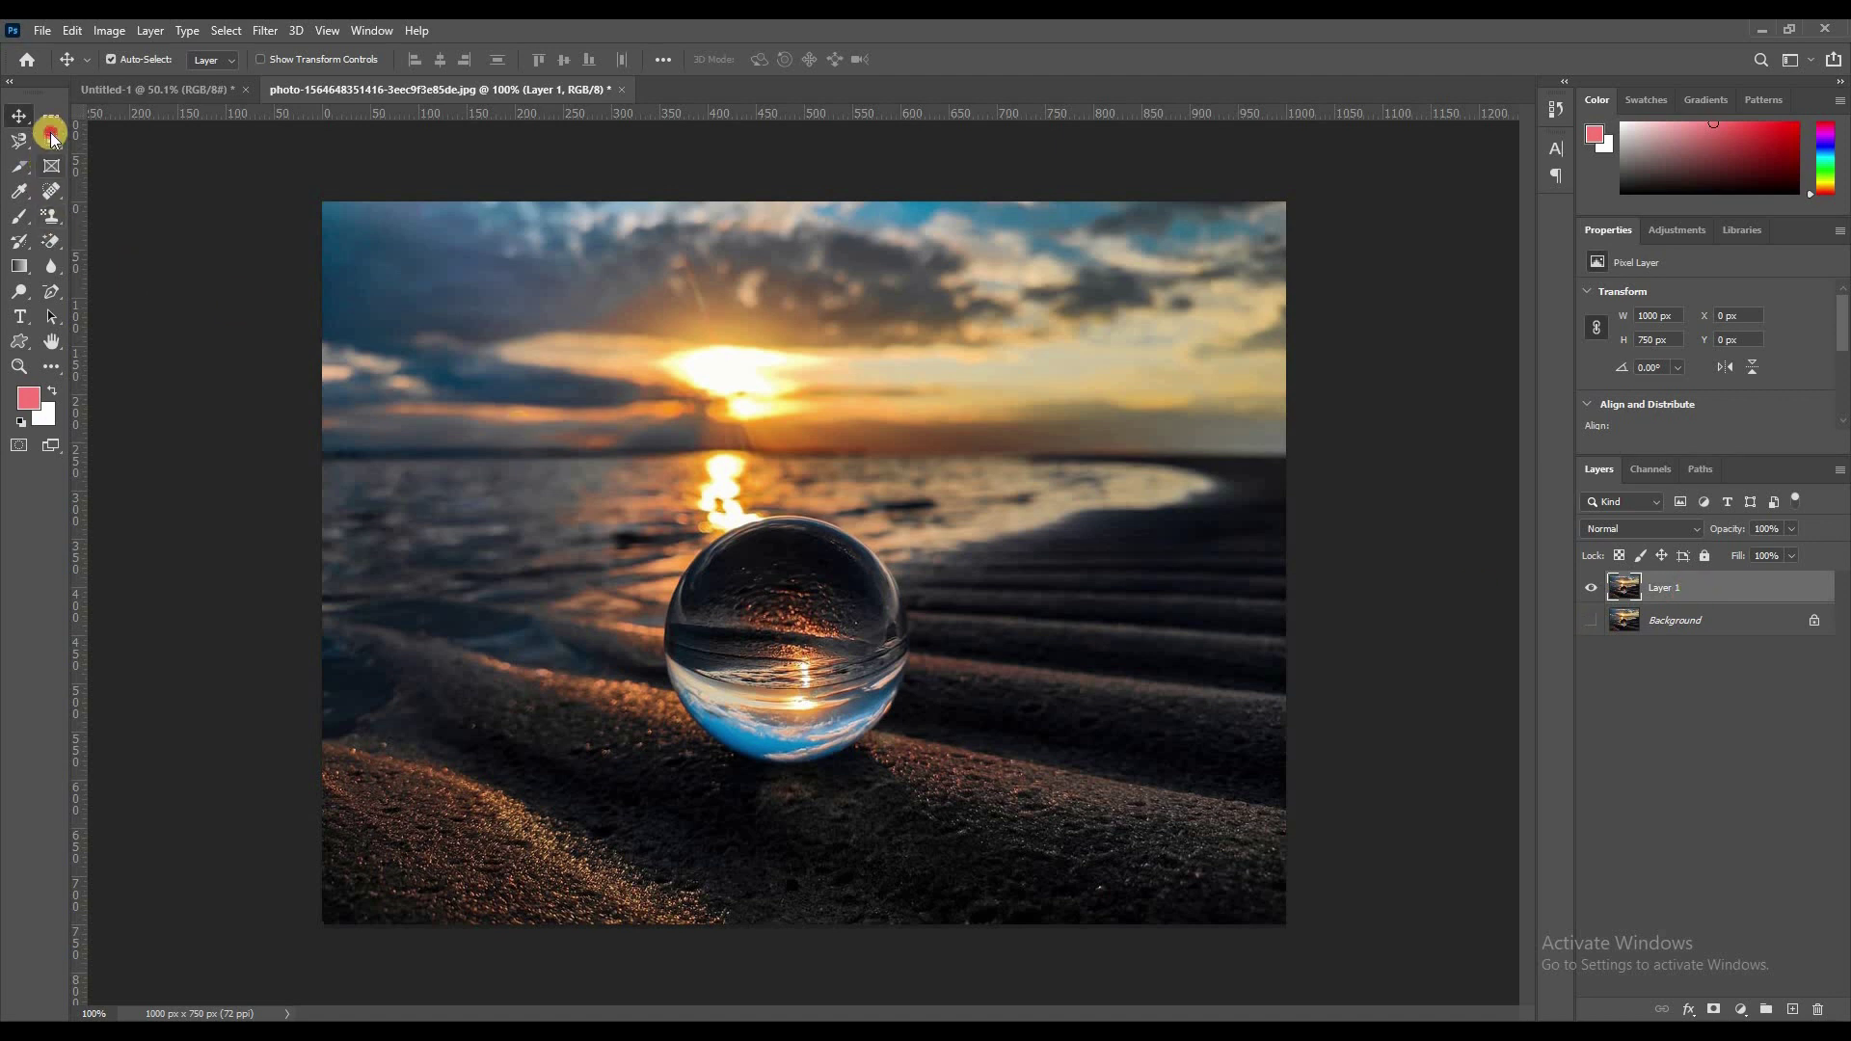
pyautogui.moveTo(617, 525); pyautogui.dragTo(966, 821)
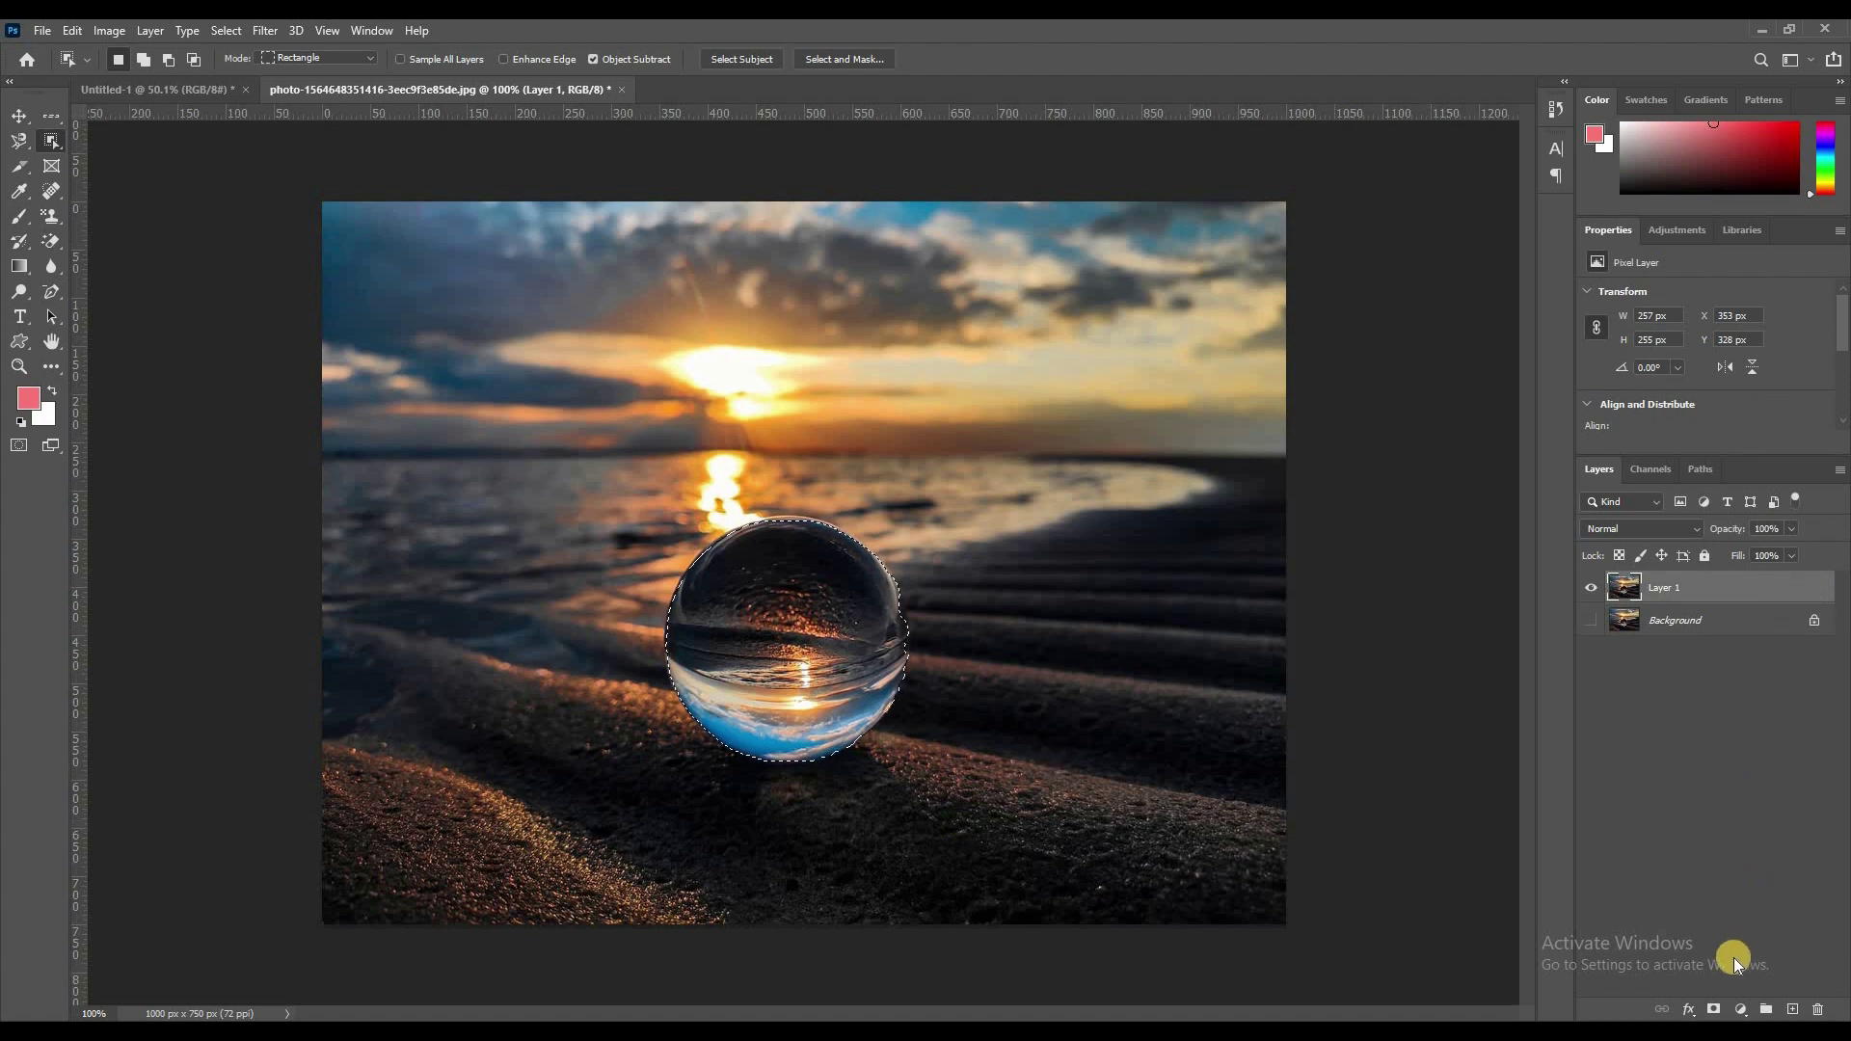
pyautogui.click(1709, 1009)
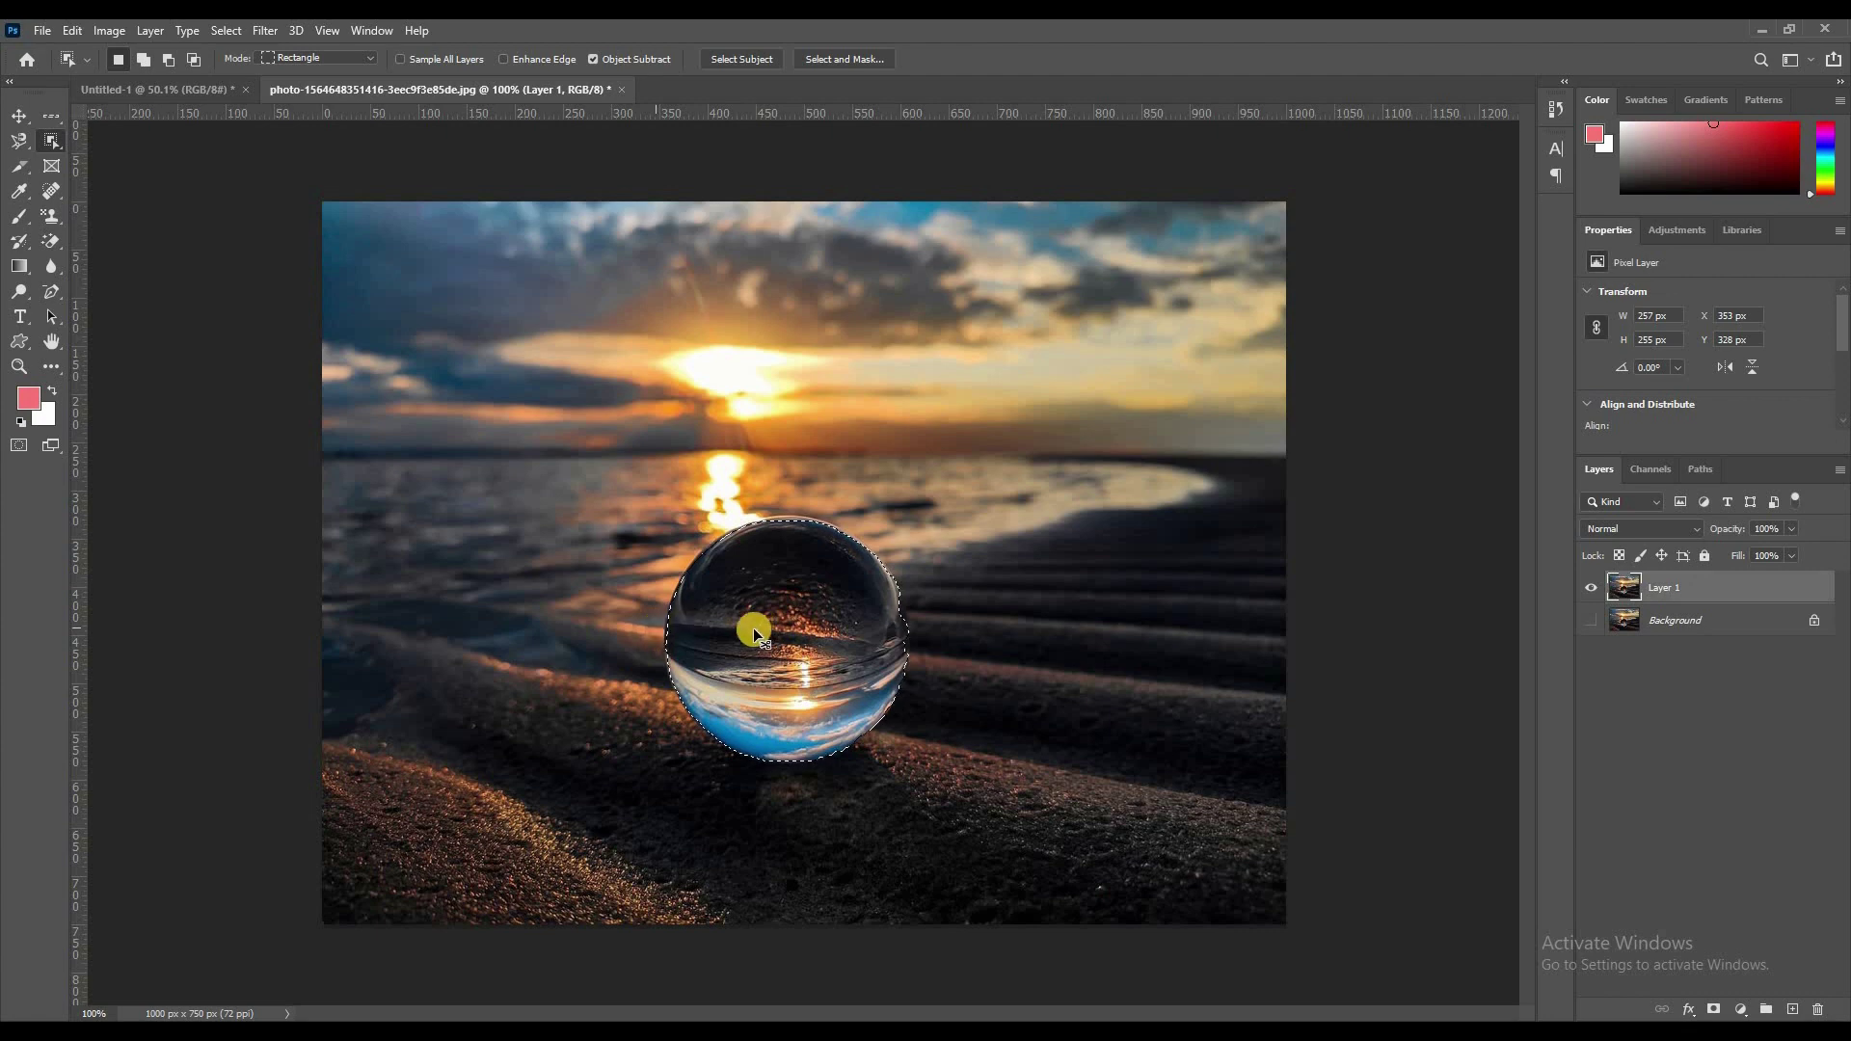
pyautogui.press('v')
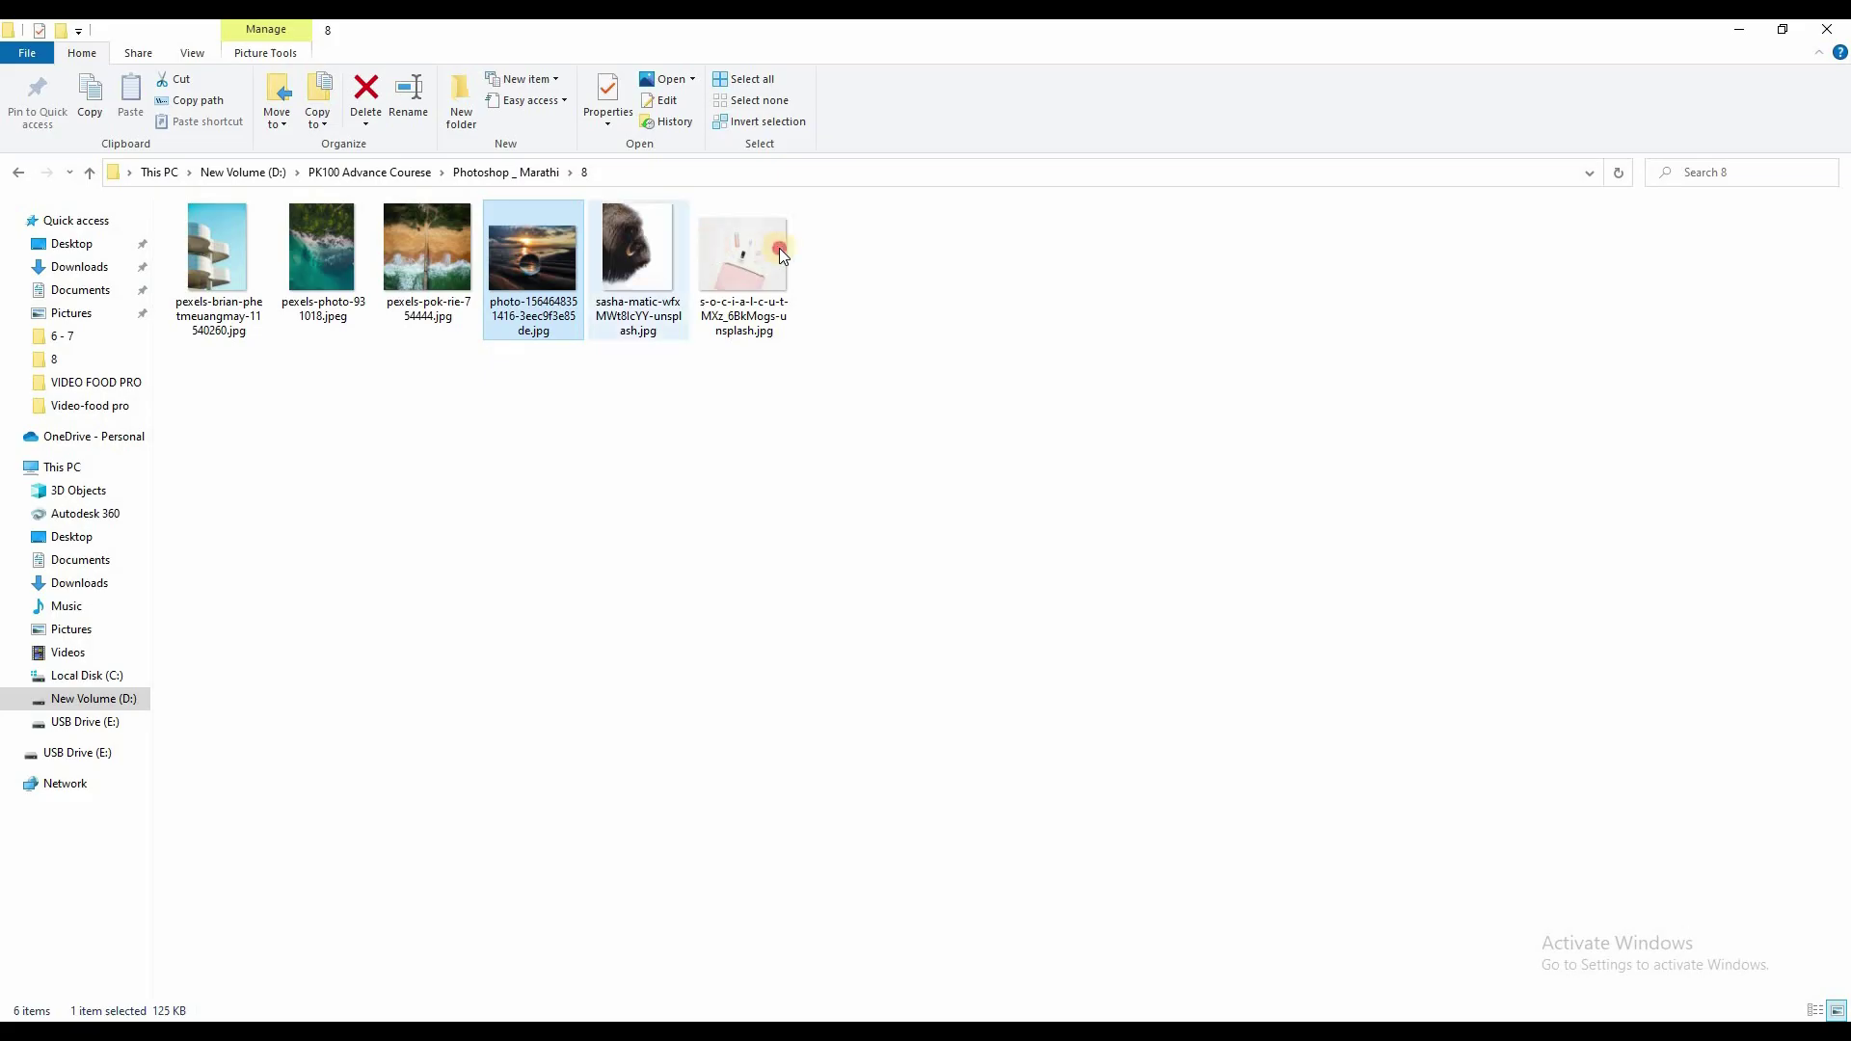
pyautogui.moveTo(779, 247)
pyautogui.mouseDown()
pyautogui.moveTo(1025, 993)
pyautogui.moveTo(839, 84)
pyautogui.mouseUp()
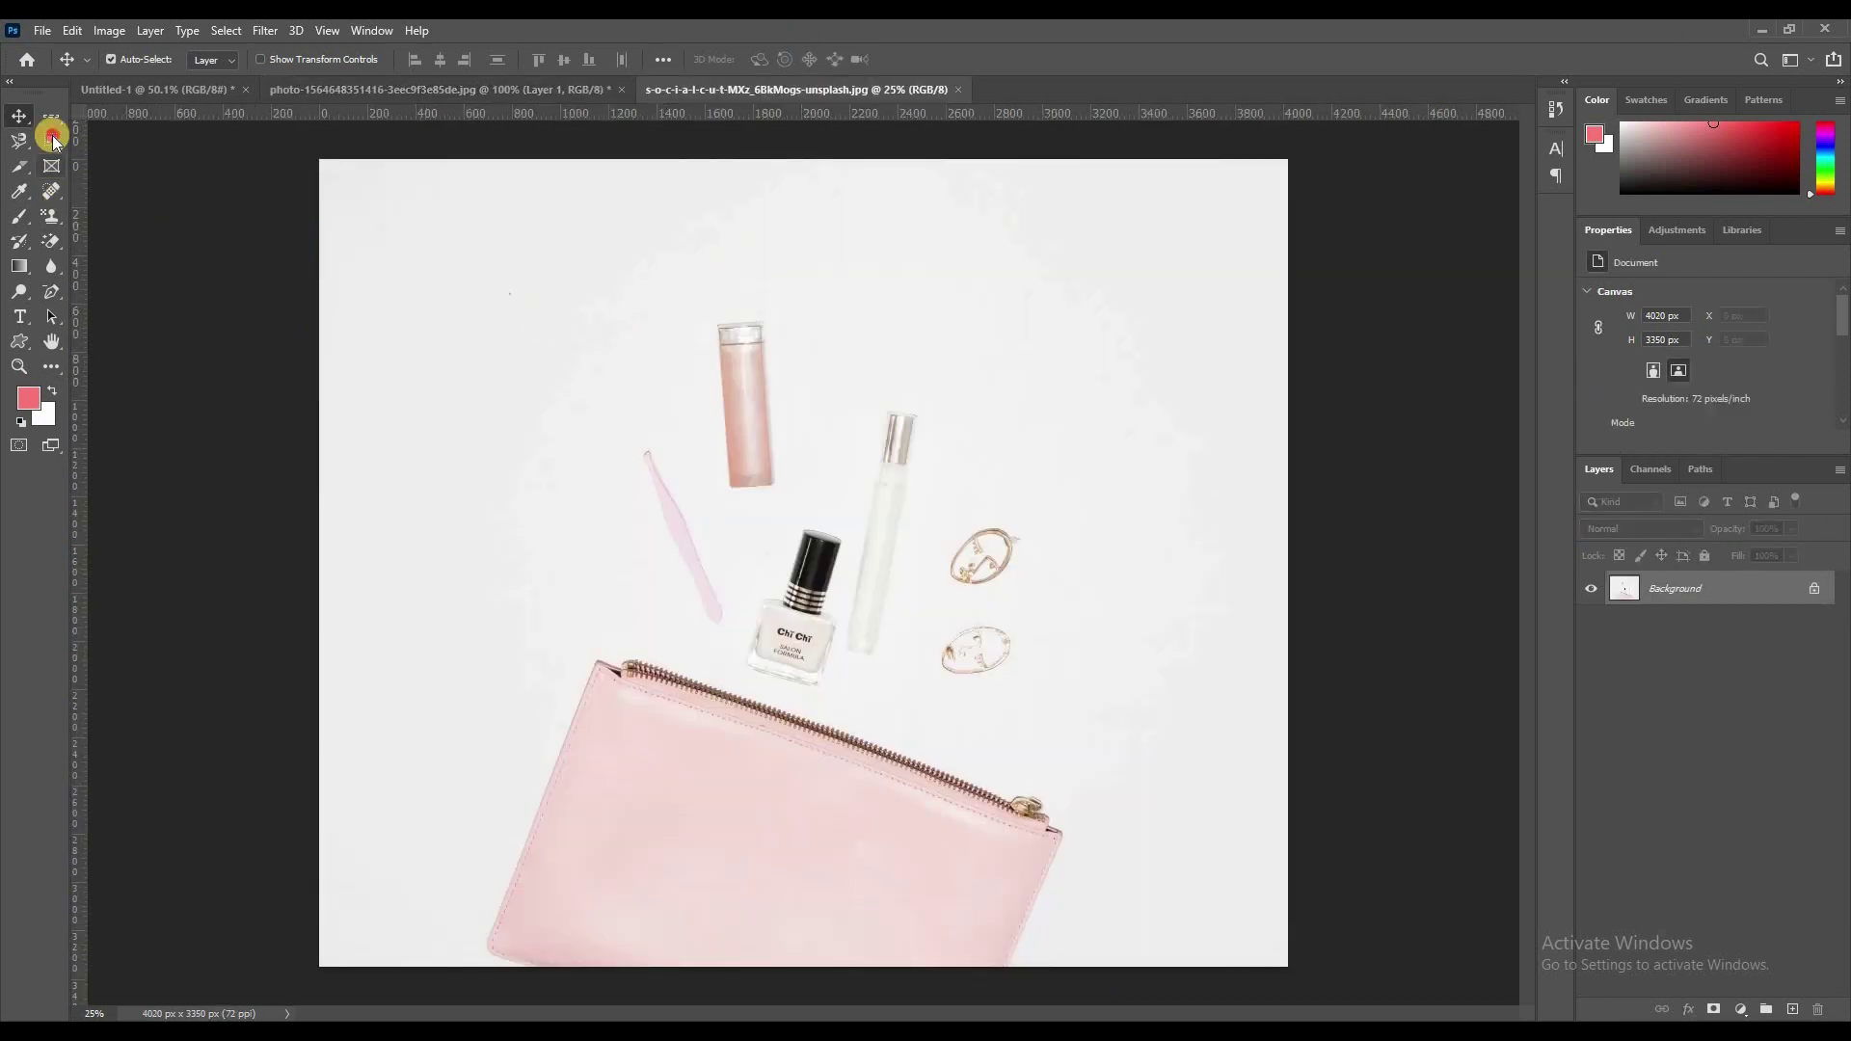
# - Test Object Selection on the lipstick tube and ring earring, then discard it and switch to Move
pyautogui.click(51, 141)
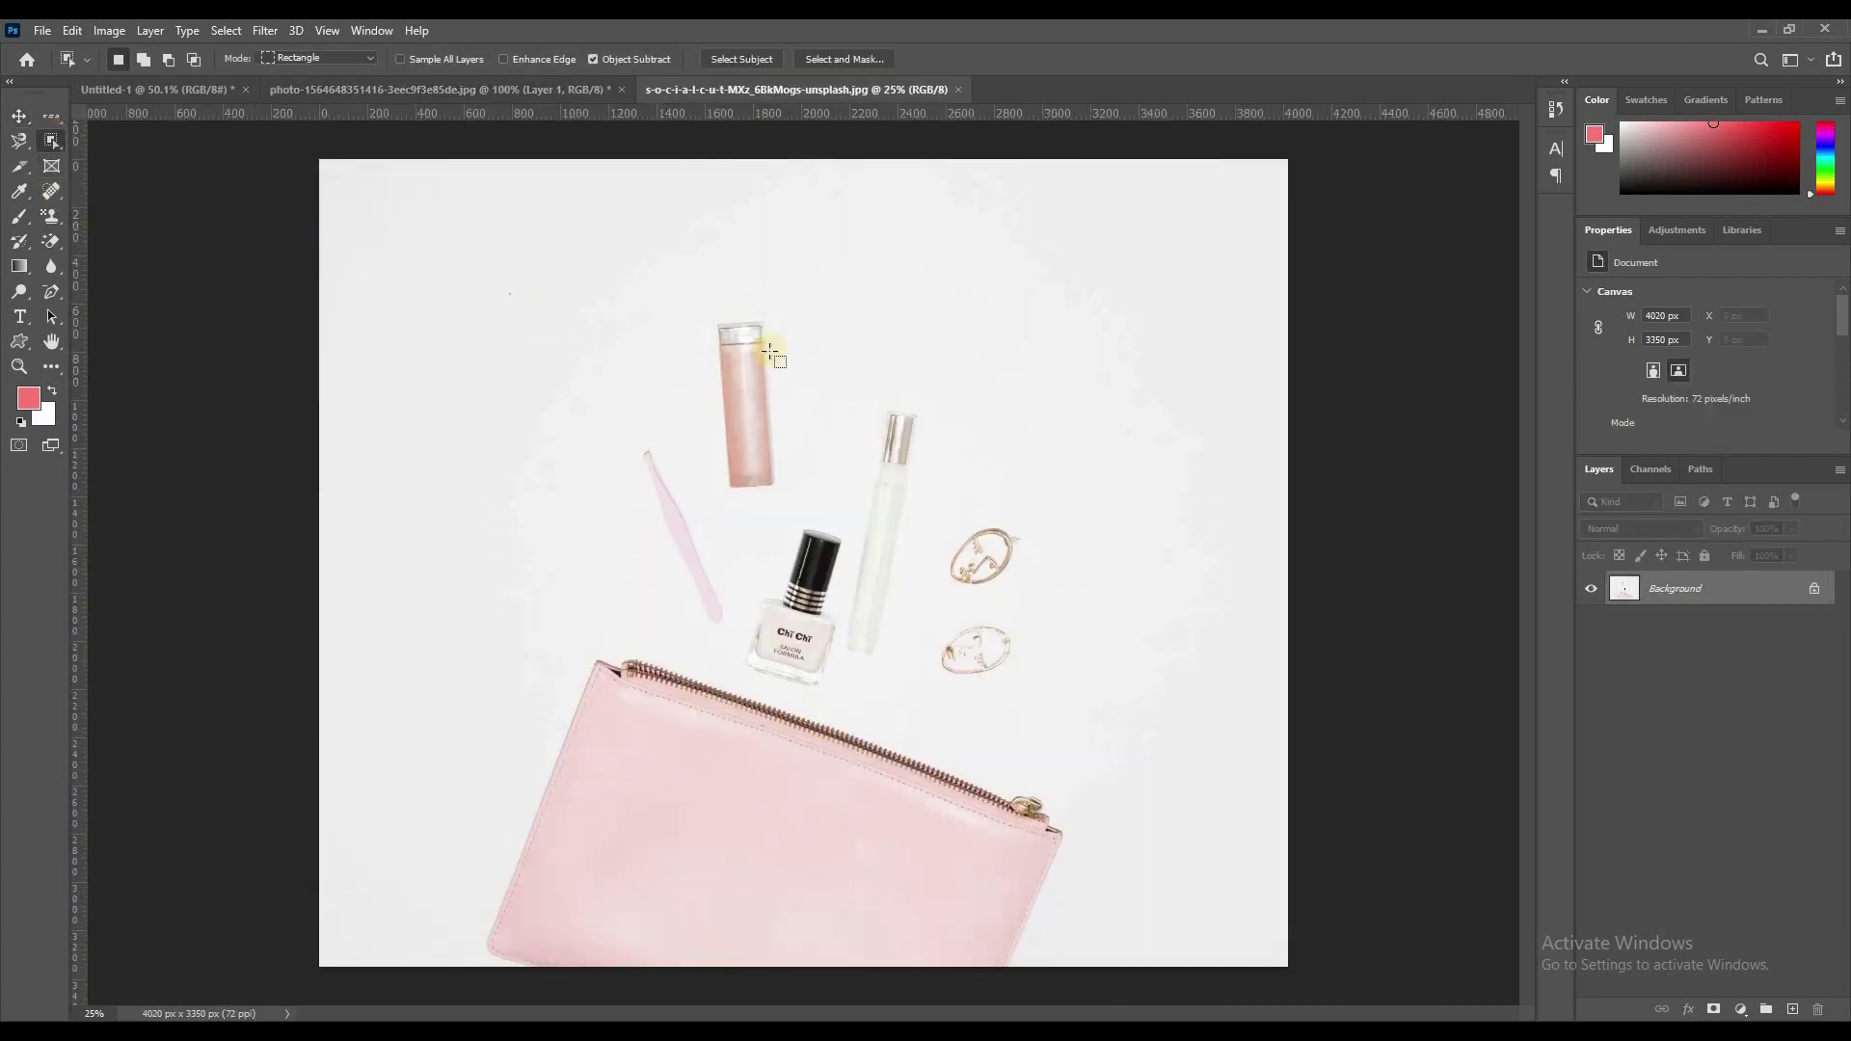
pyautogui.moveTo(700, 296); pyautogui.dragTo(796, 498)
pyautogui.moveTo(805, 319); pyautogui.dragTo(778, 479)
pyautogui.scroll(1, 964, 617)
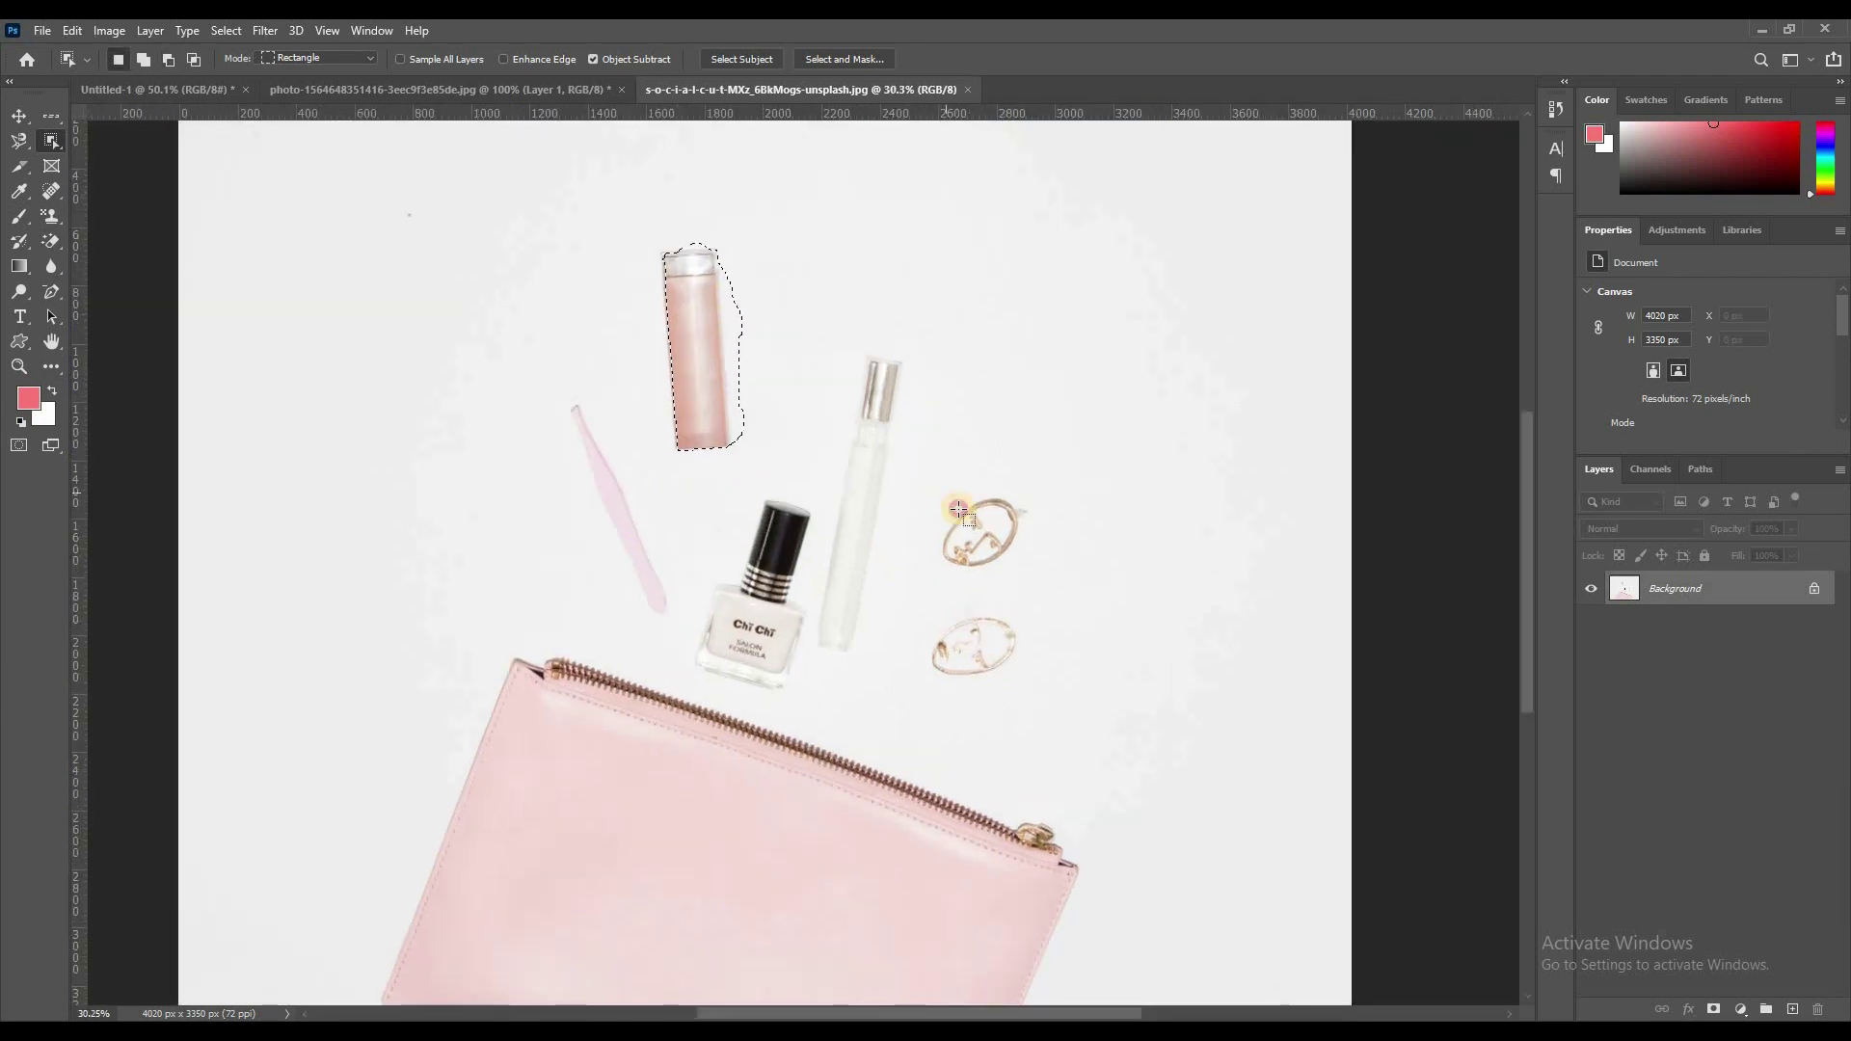
pyautogui.moveTo(932, 470); pyautogui.dragTo(1036, 585)
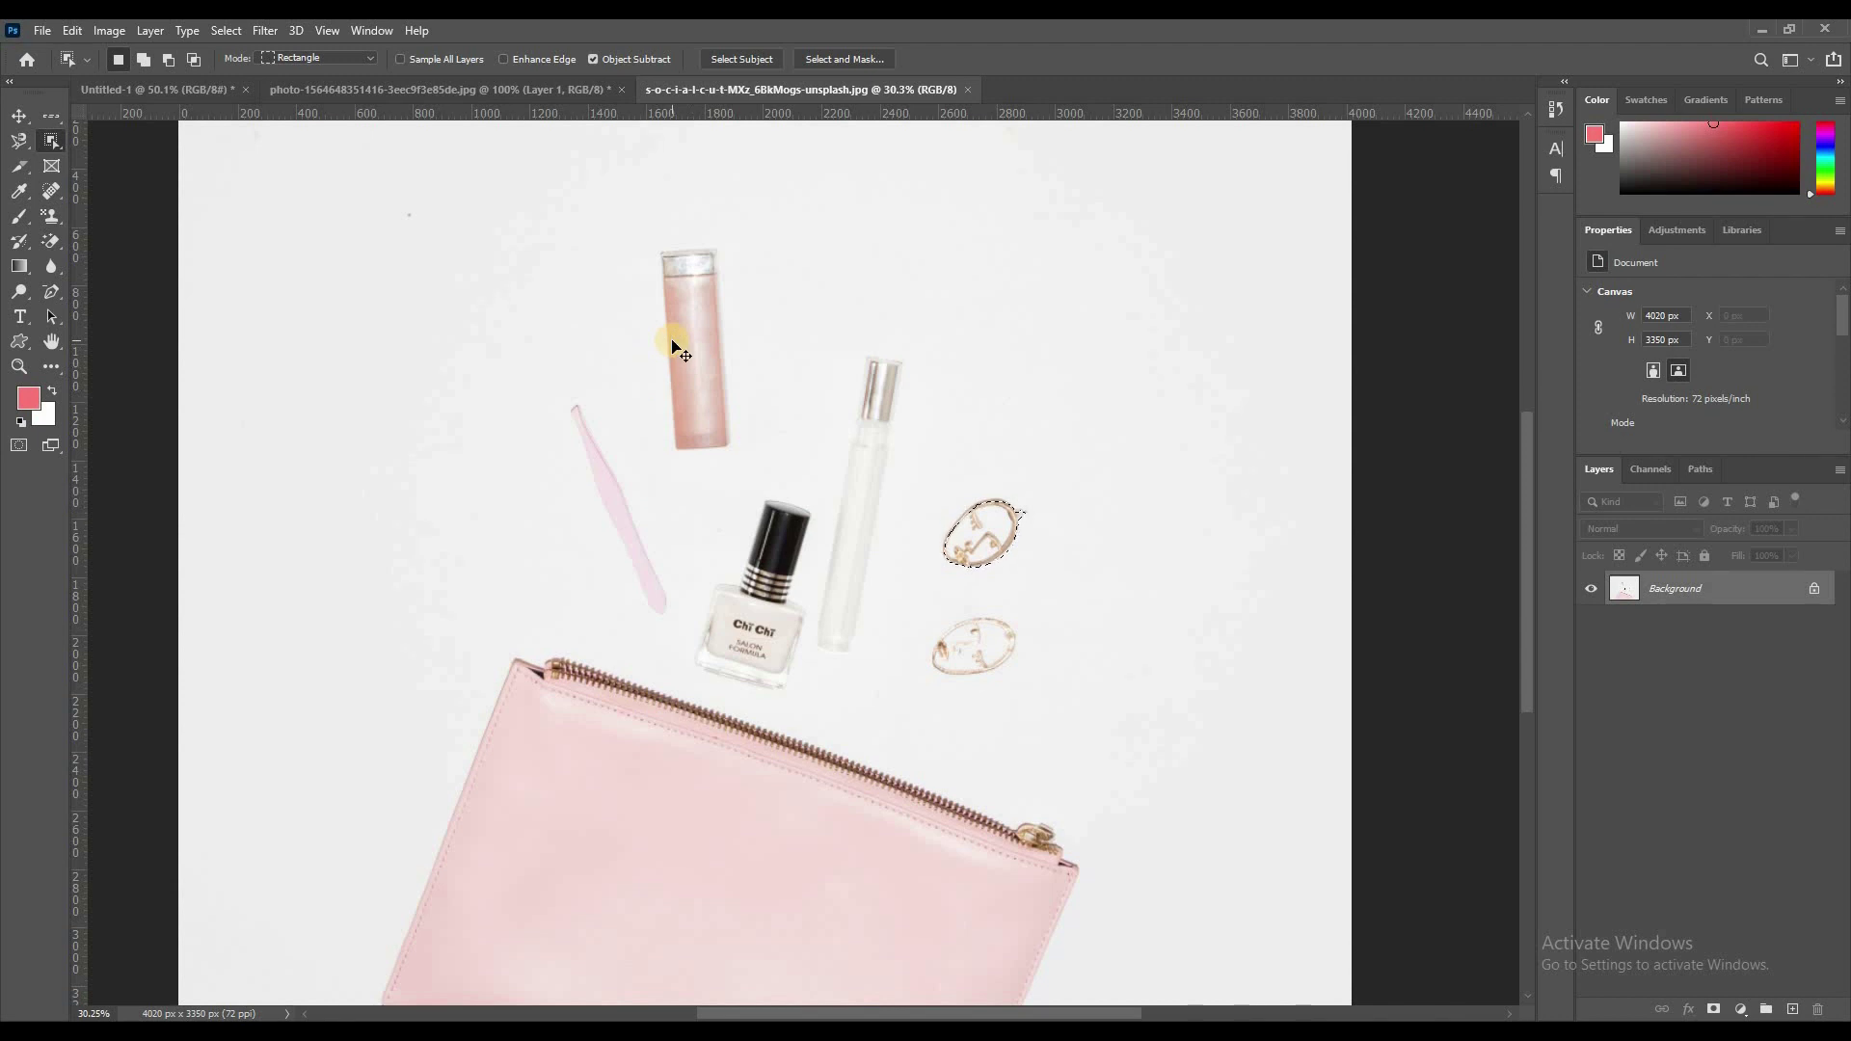
pyautogui.click(673, 345)
pyautogui.press('v')
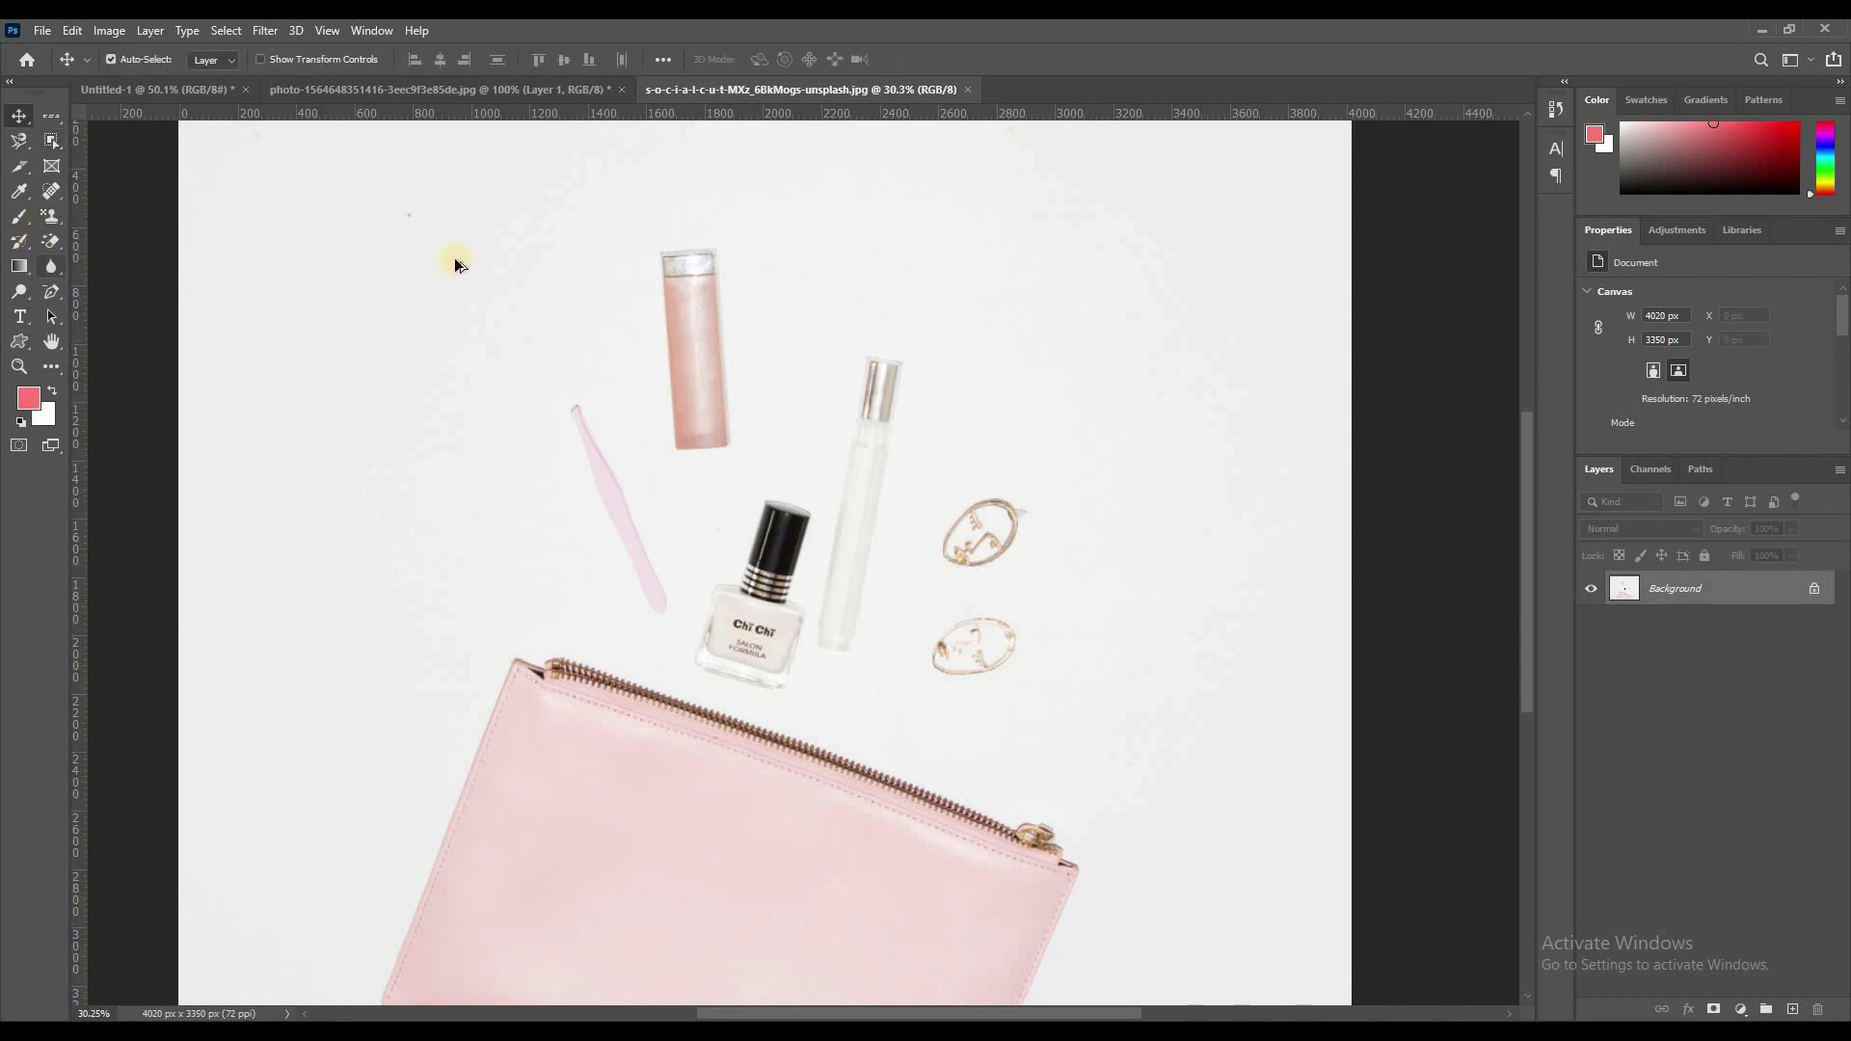
pyautogui.scroll(3, 701, 281)
# - Begin tracing the lipstick tube with the Pen in Shape mode, then undo the shape layer
pyautogui.press('p')
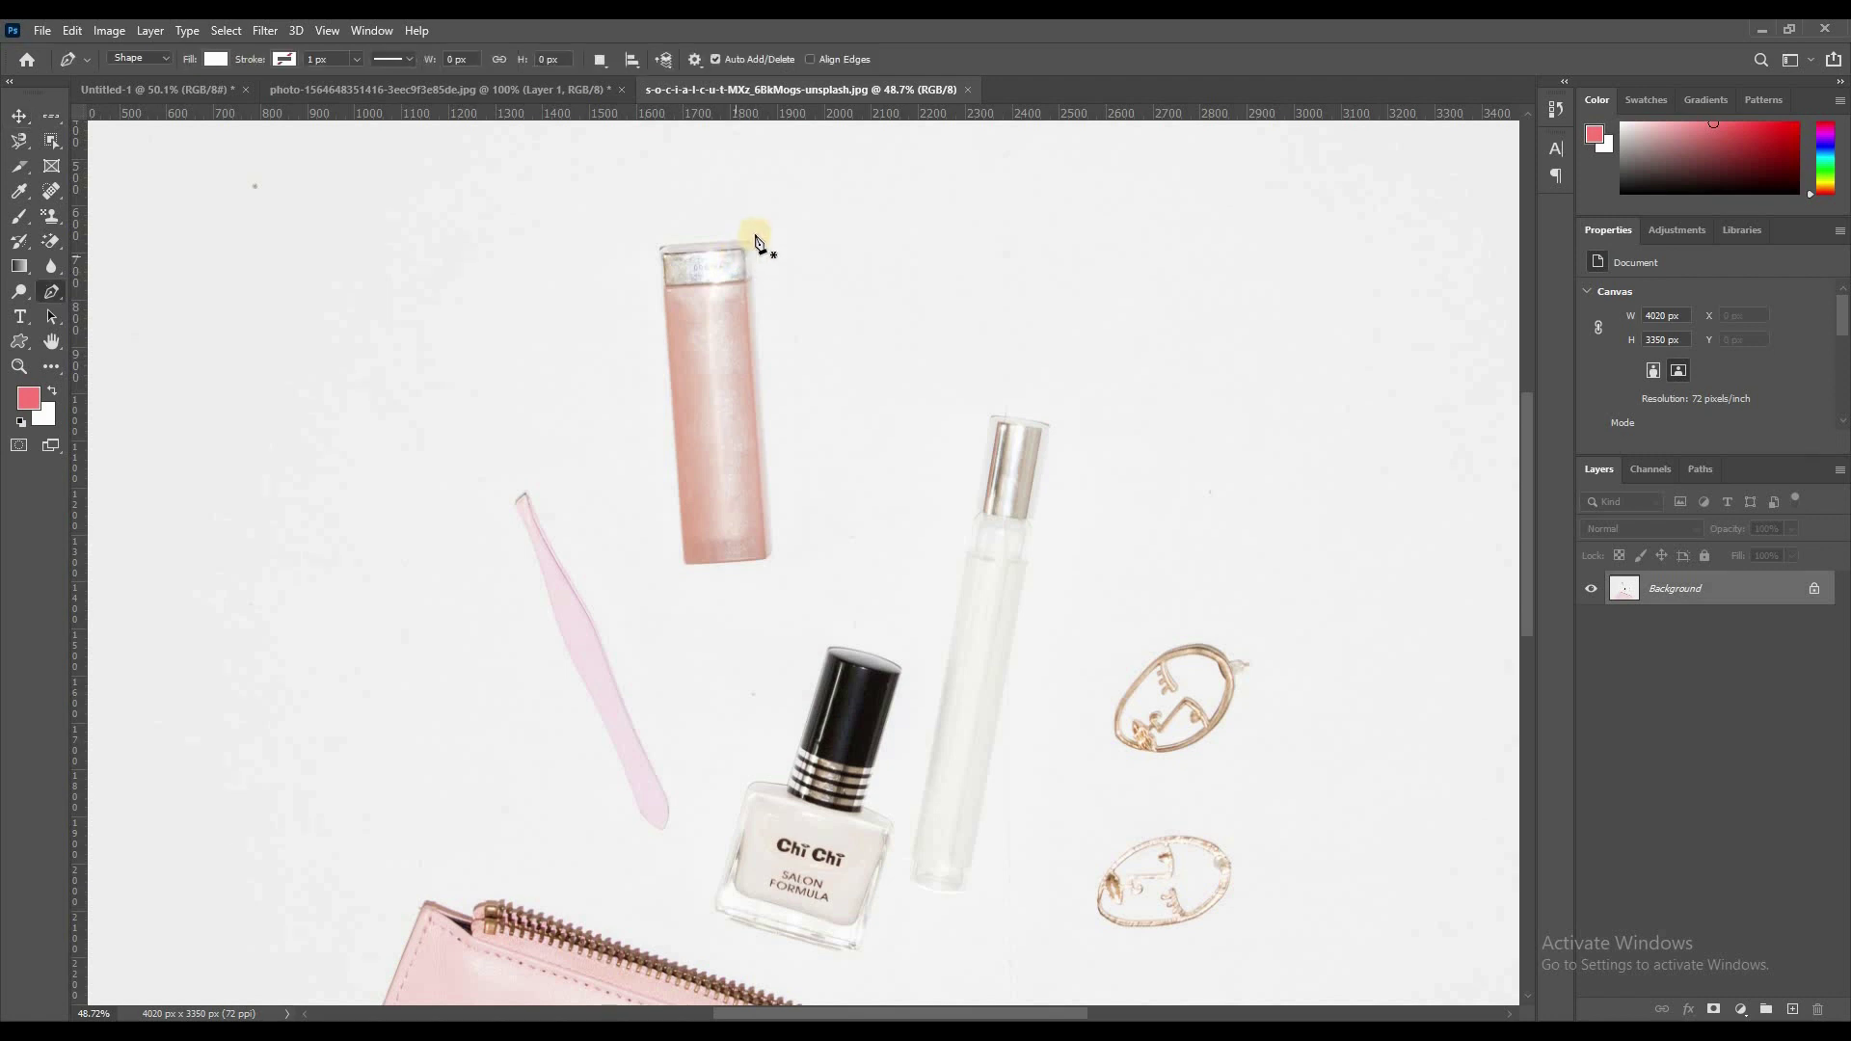
pyautogui.scroll(1, 749, 255)
pyautogui.scroll(1, 747, 254)
pyautogui.click(747, 250)
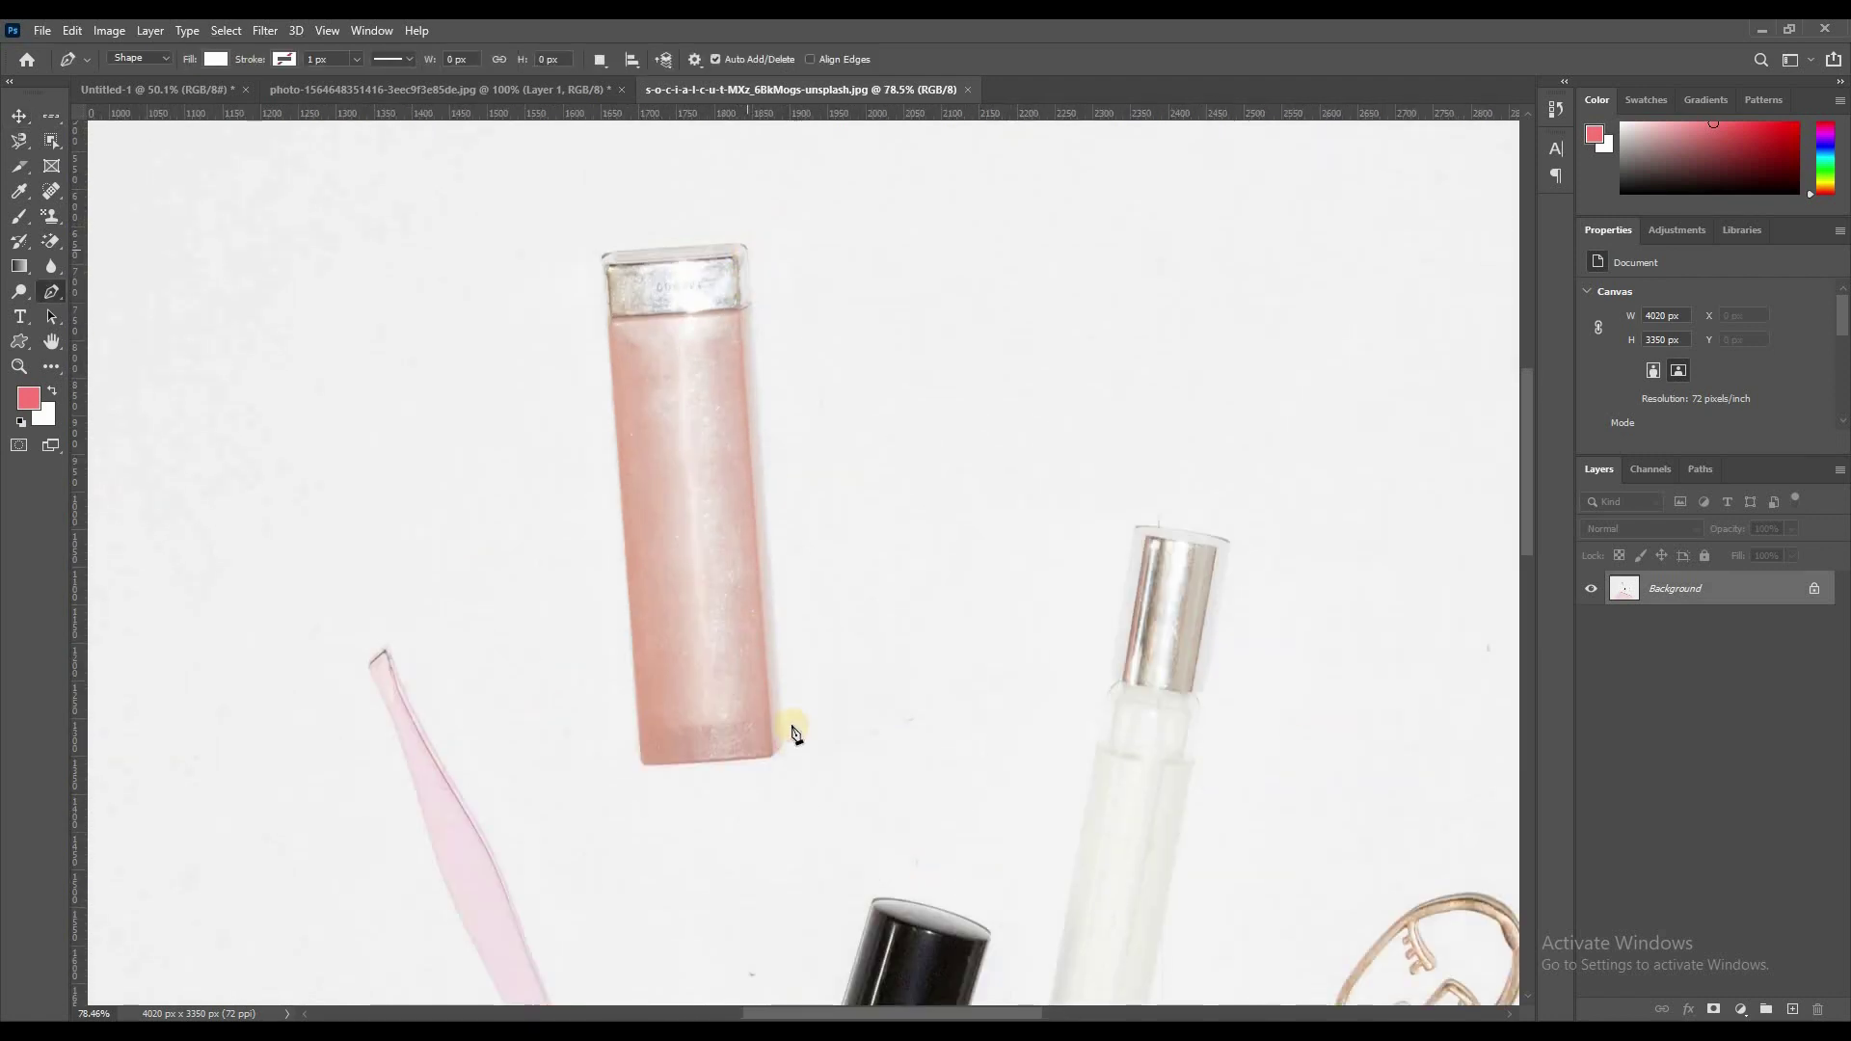
pyautogui.click(782, 749)
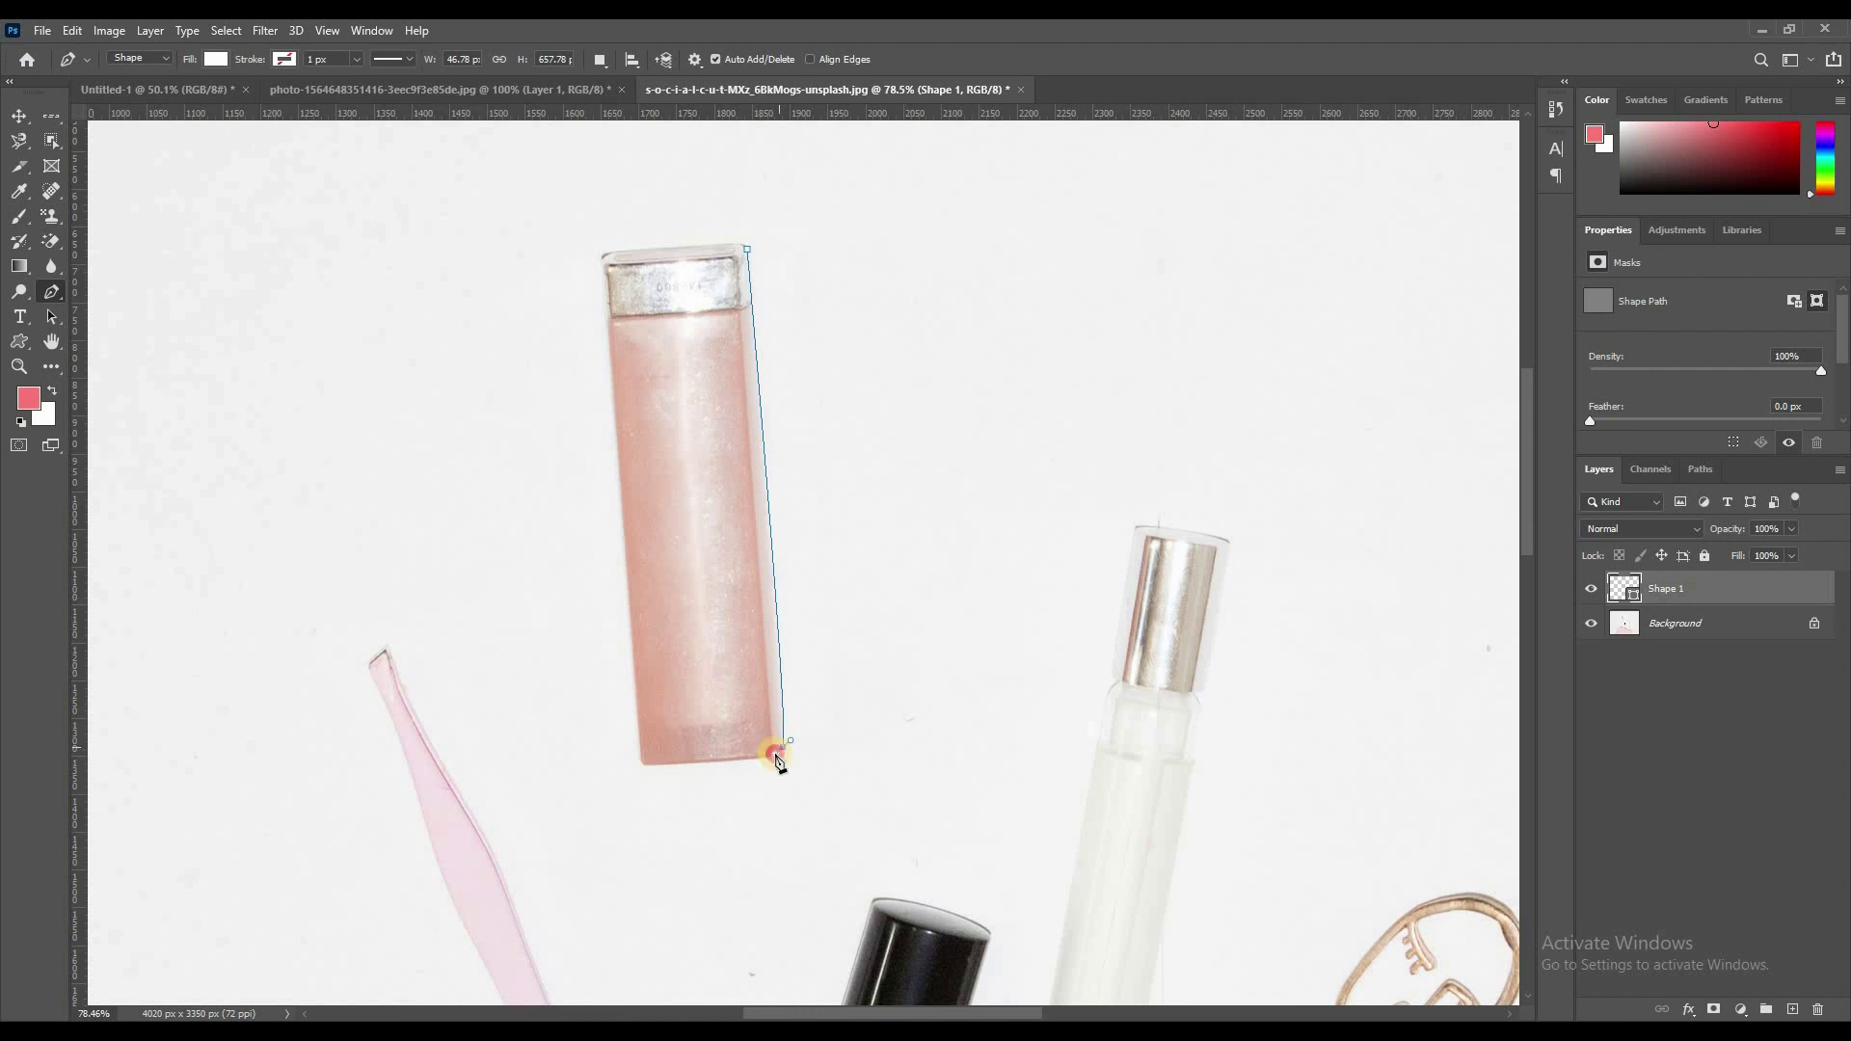
pyautogui.click(679, 763)
pyautogui.moveTo(678, 761); pyautogui.dragTo(626, 765)
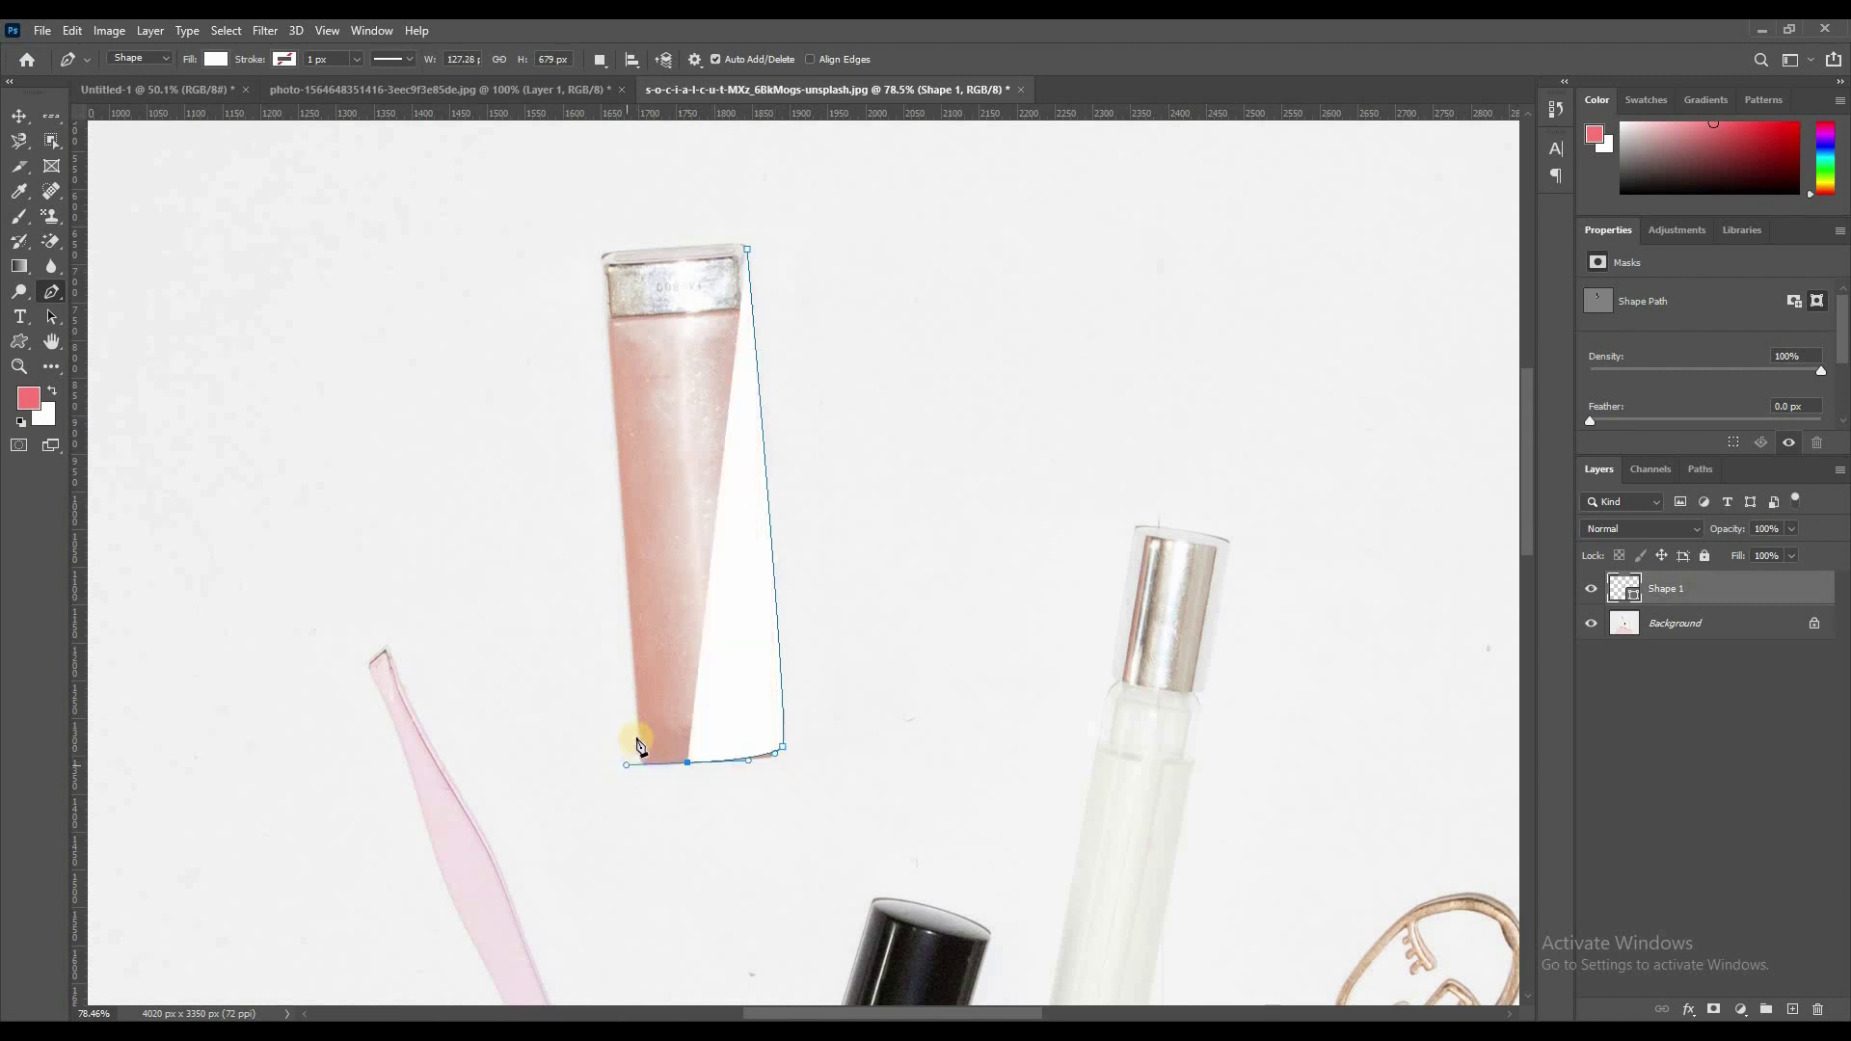
pyautogui.hotkey('ctrl', 'z')
pyautogui.hotkey('ctrl', 'z')
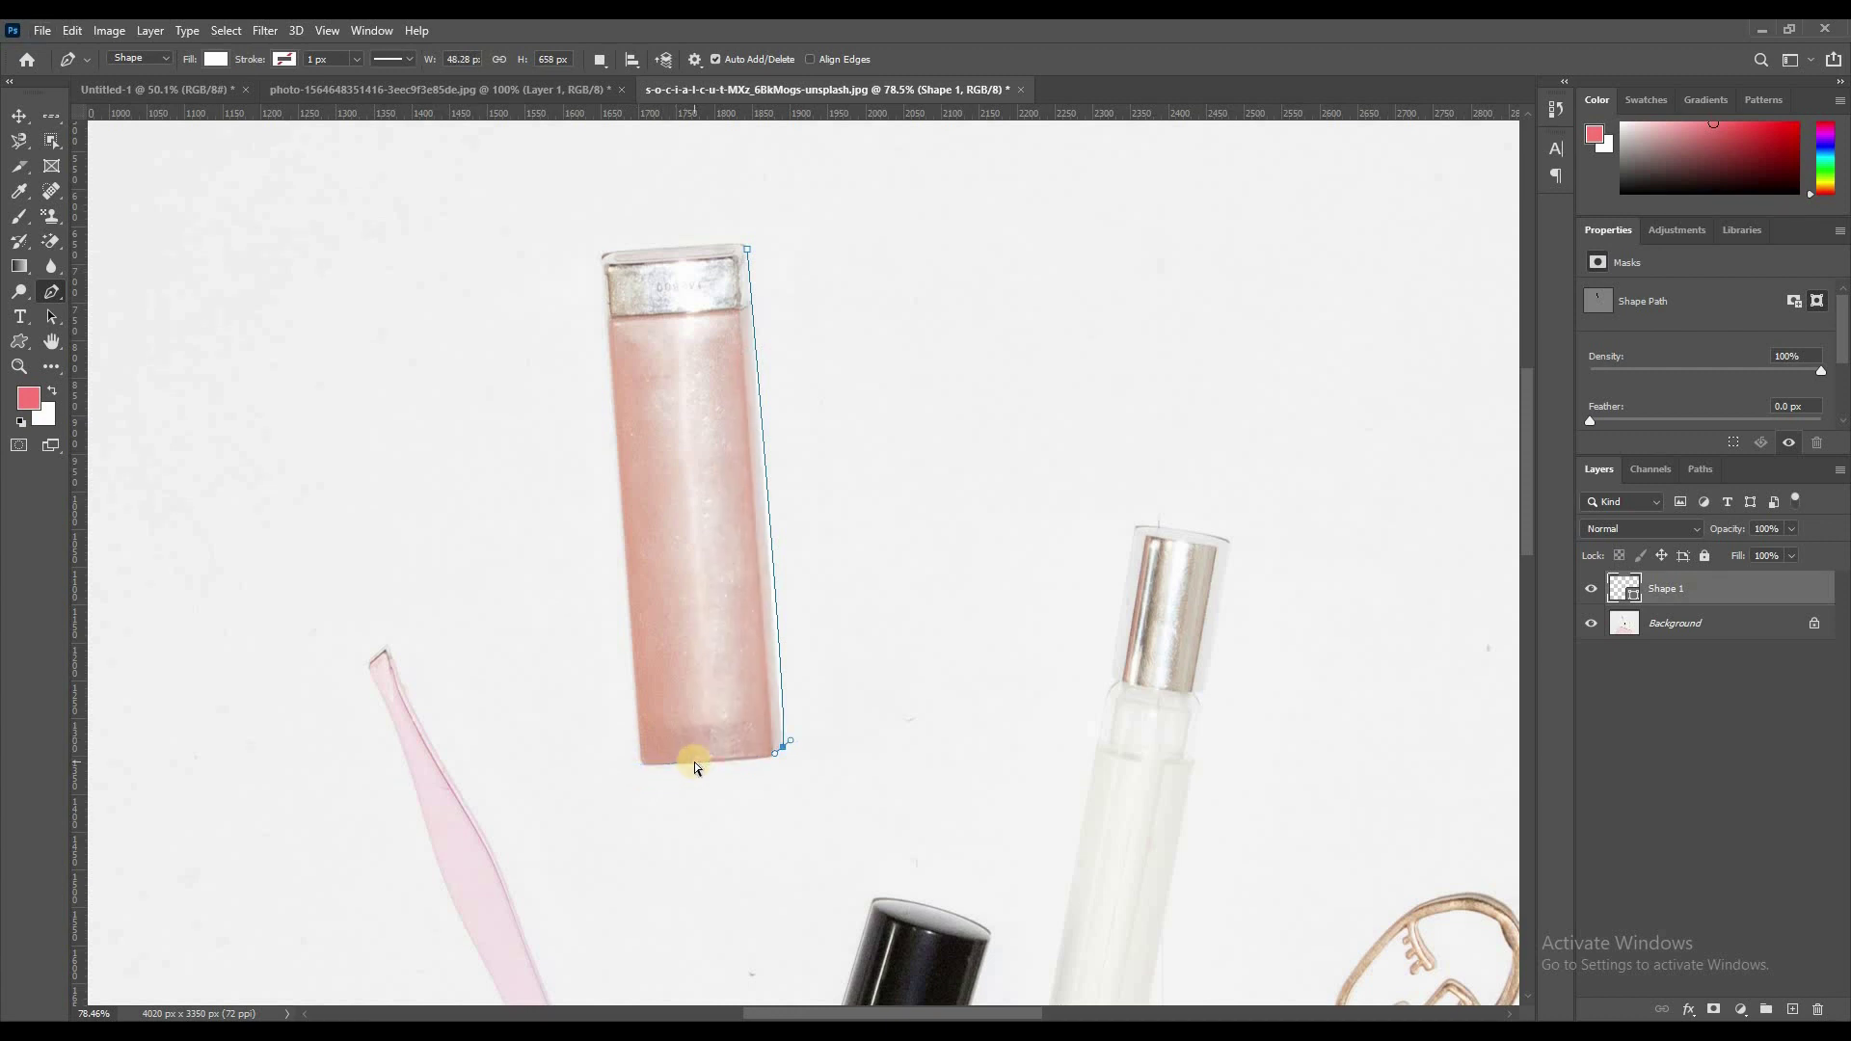
pyautogui.hotkey('ctrl', 'z')
pyautogui.hotkey('ctrl', 'z')
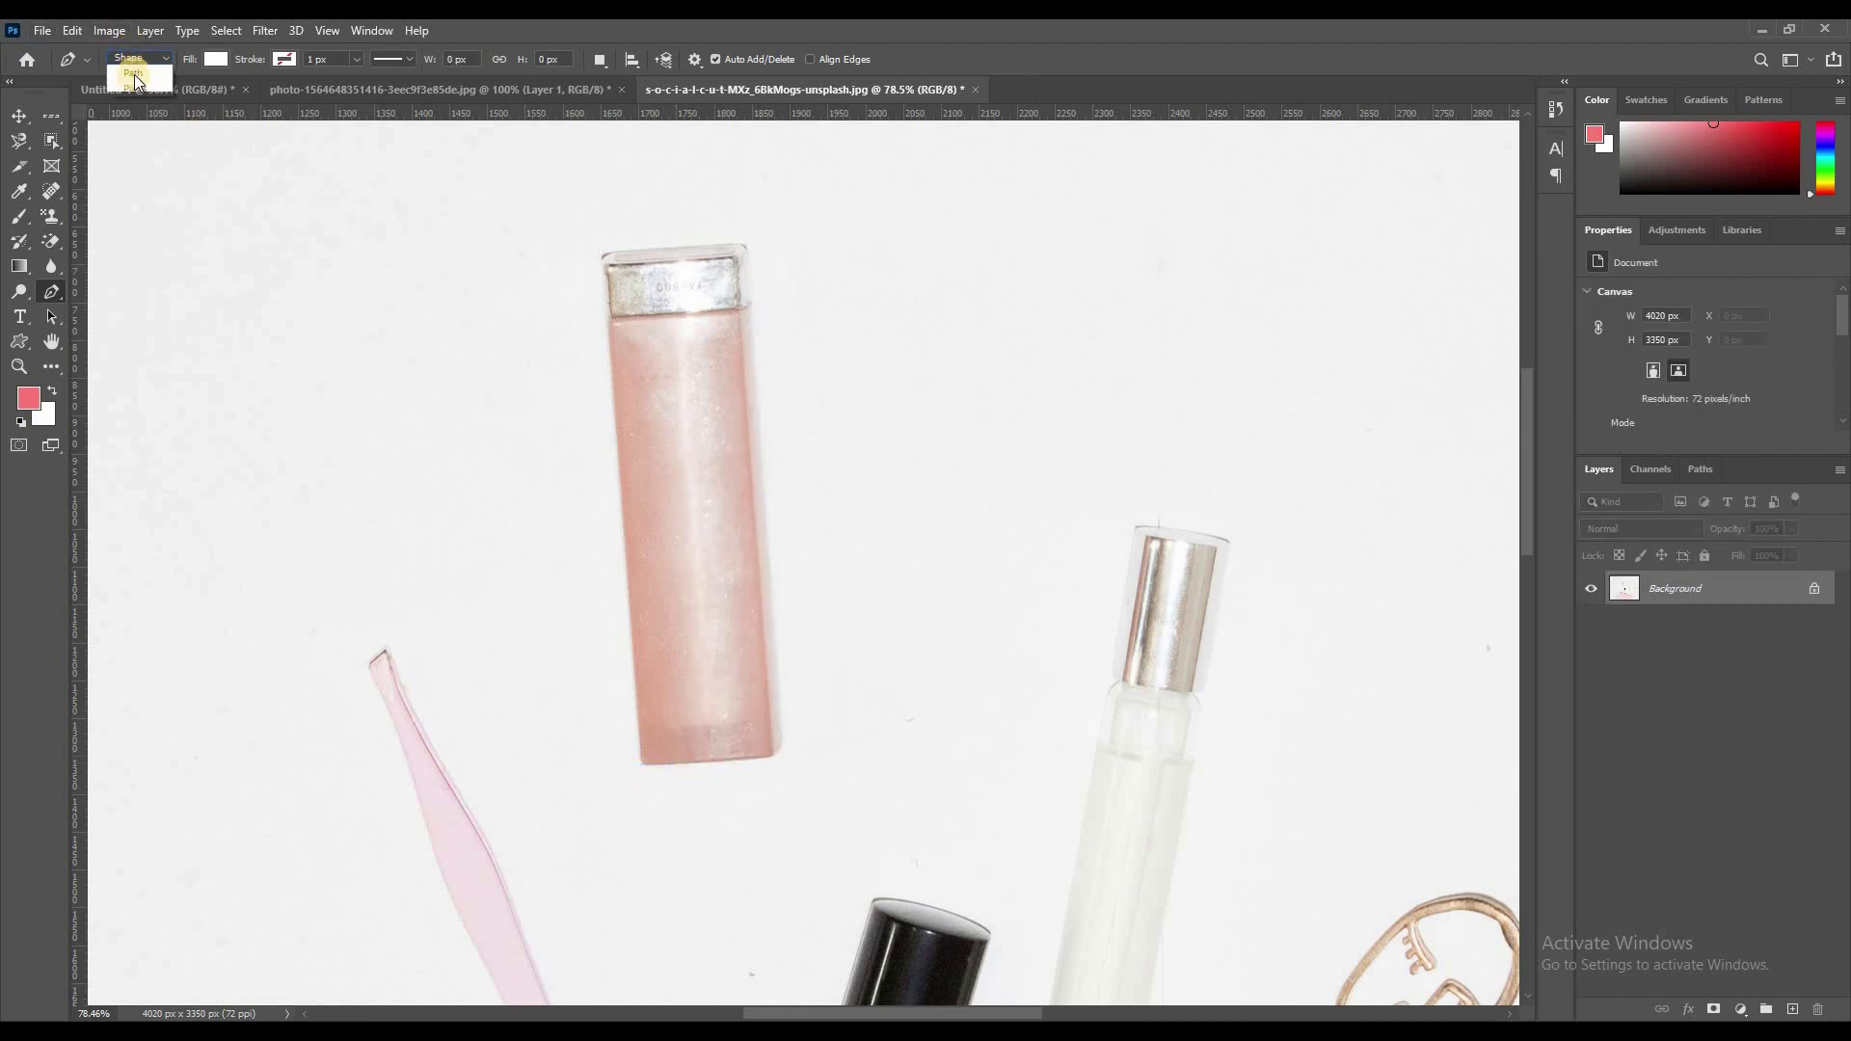
# - With the Pen in Path mode, trace a closed path around the lipstick tube and load it as a selection
pyautogui.click(137, 89)
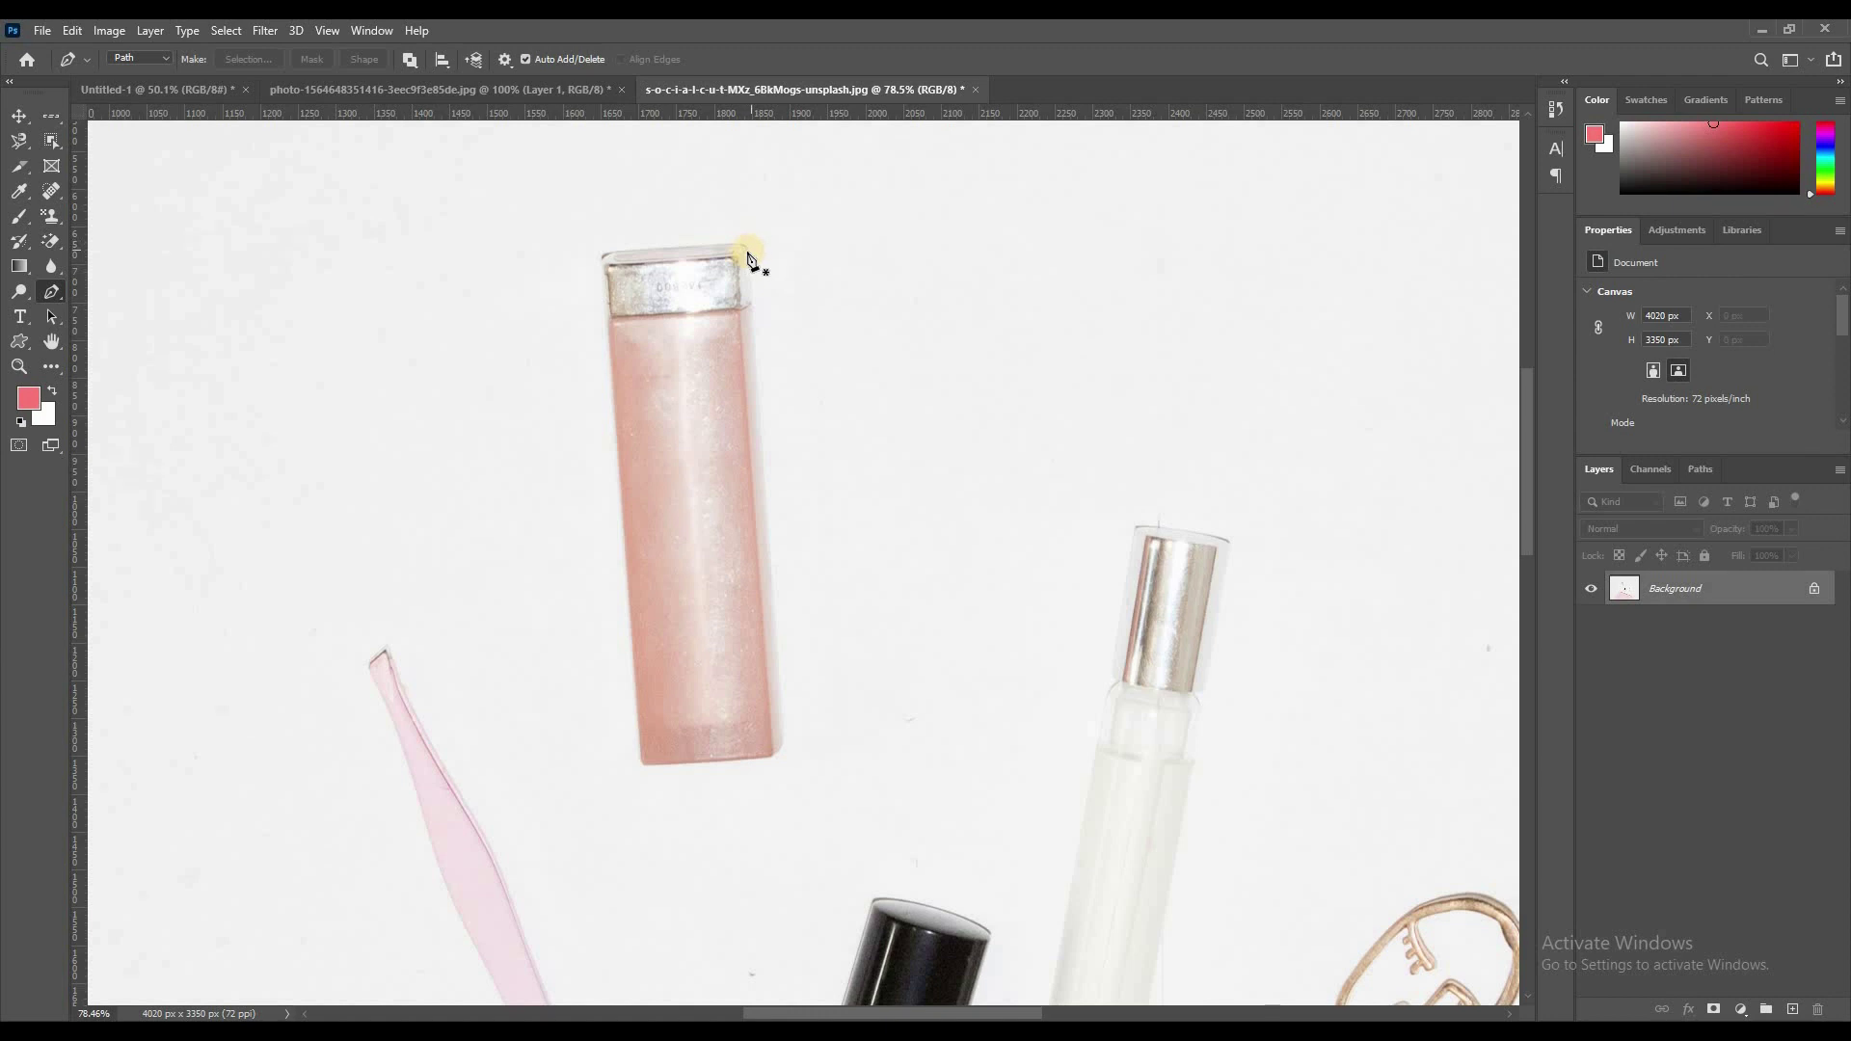
pyautogui.click(747, 251)
pyautogui.moveTo(779, 750); pyautogui.dragTo(778, 780)
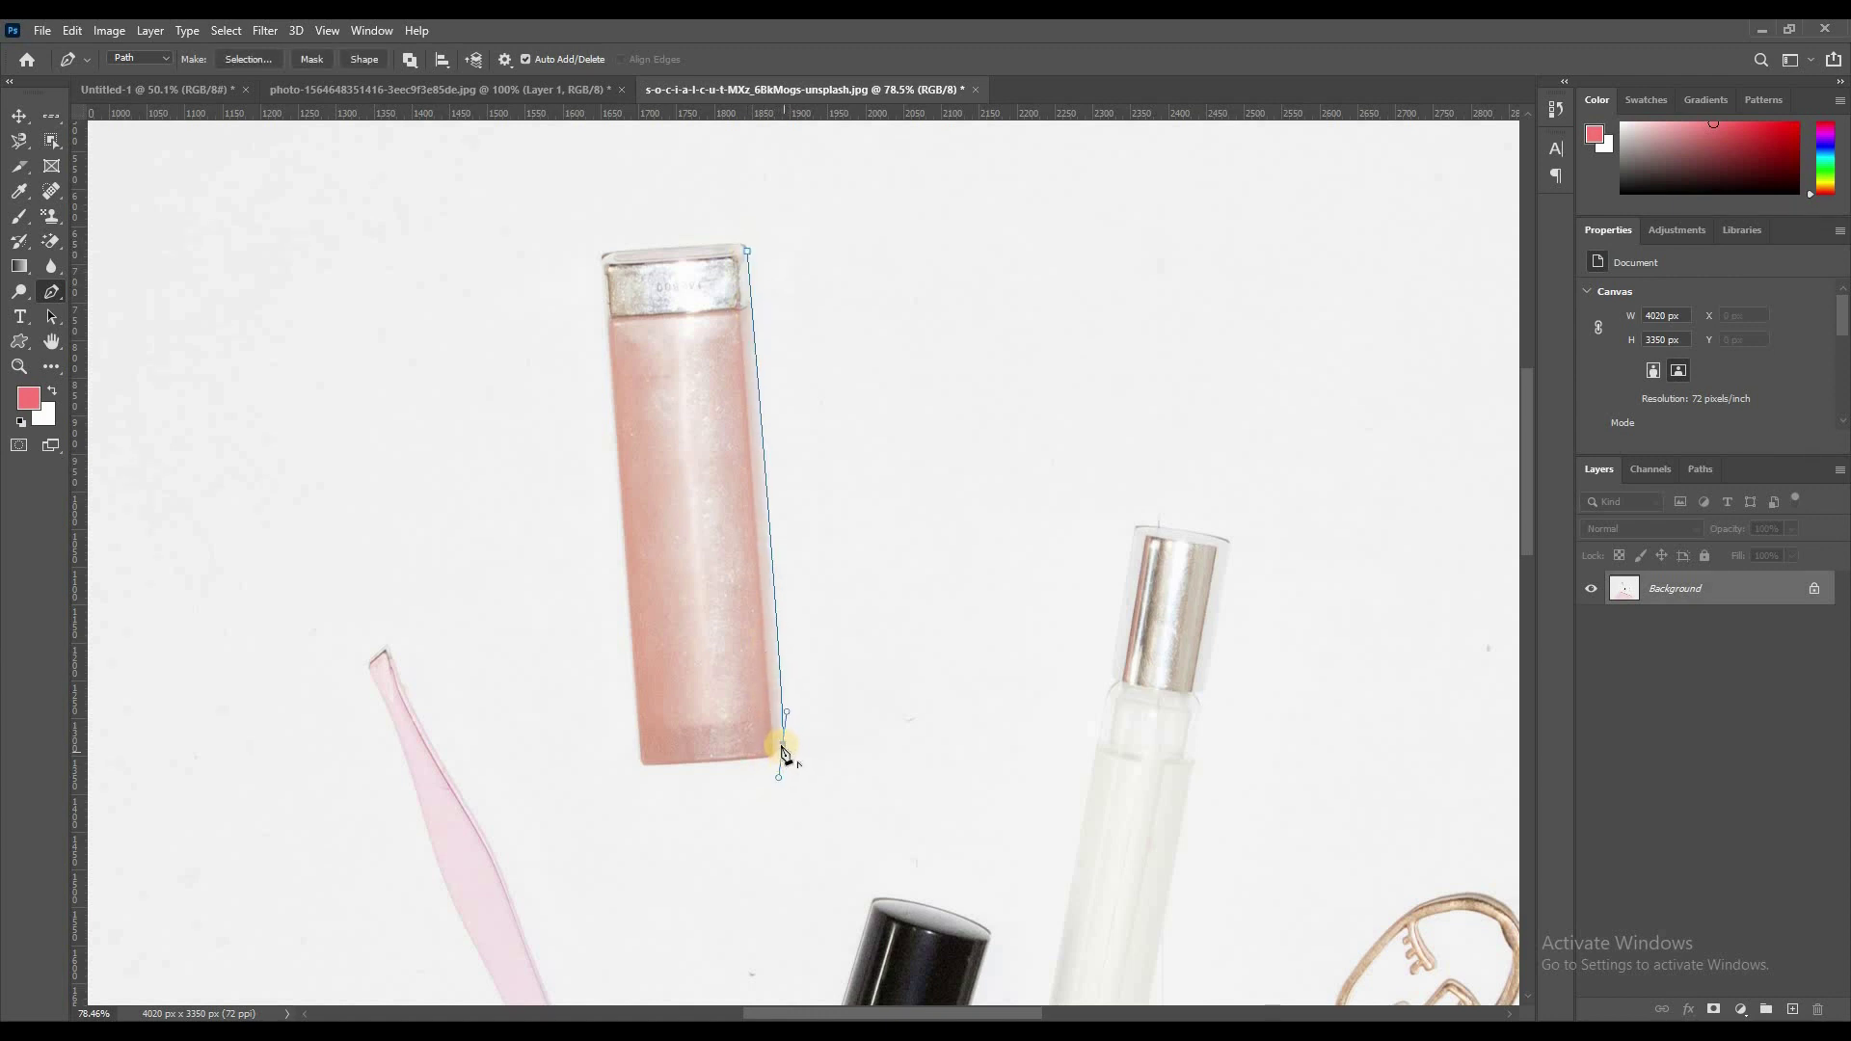
pyautogui.keyDown('alt'); pyautogui.click(783, 746); pyautogui.keyUp('alt')
pyautogui.moveTo(758, 762); pyautogui.dragTo(757, 758)
pyautogui.click(643, 765)
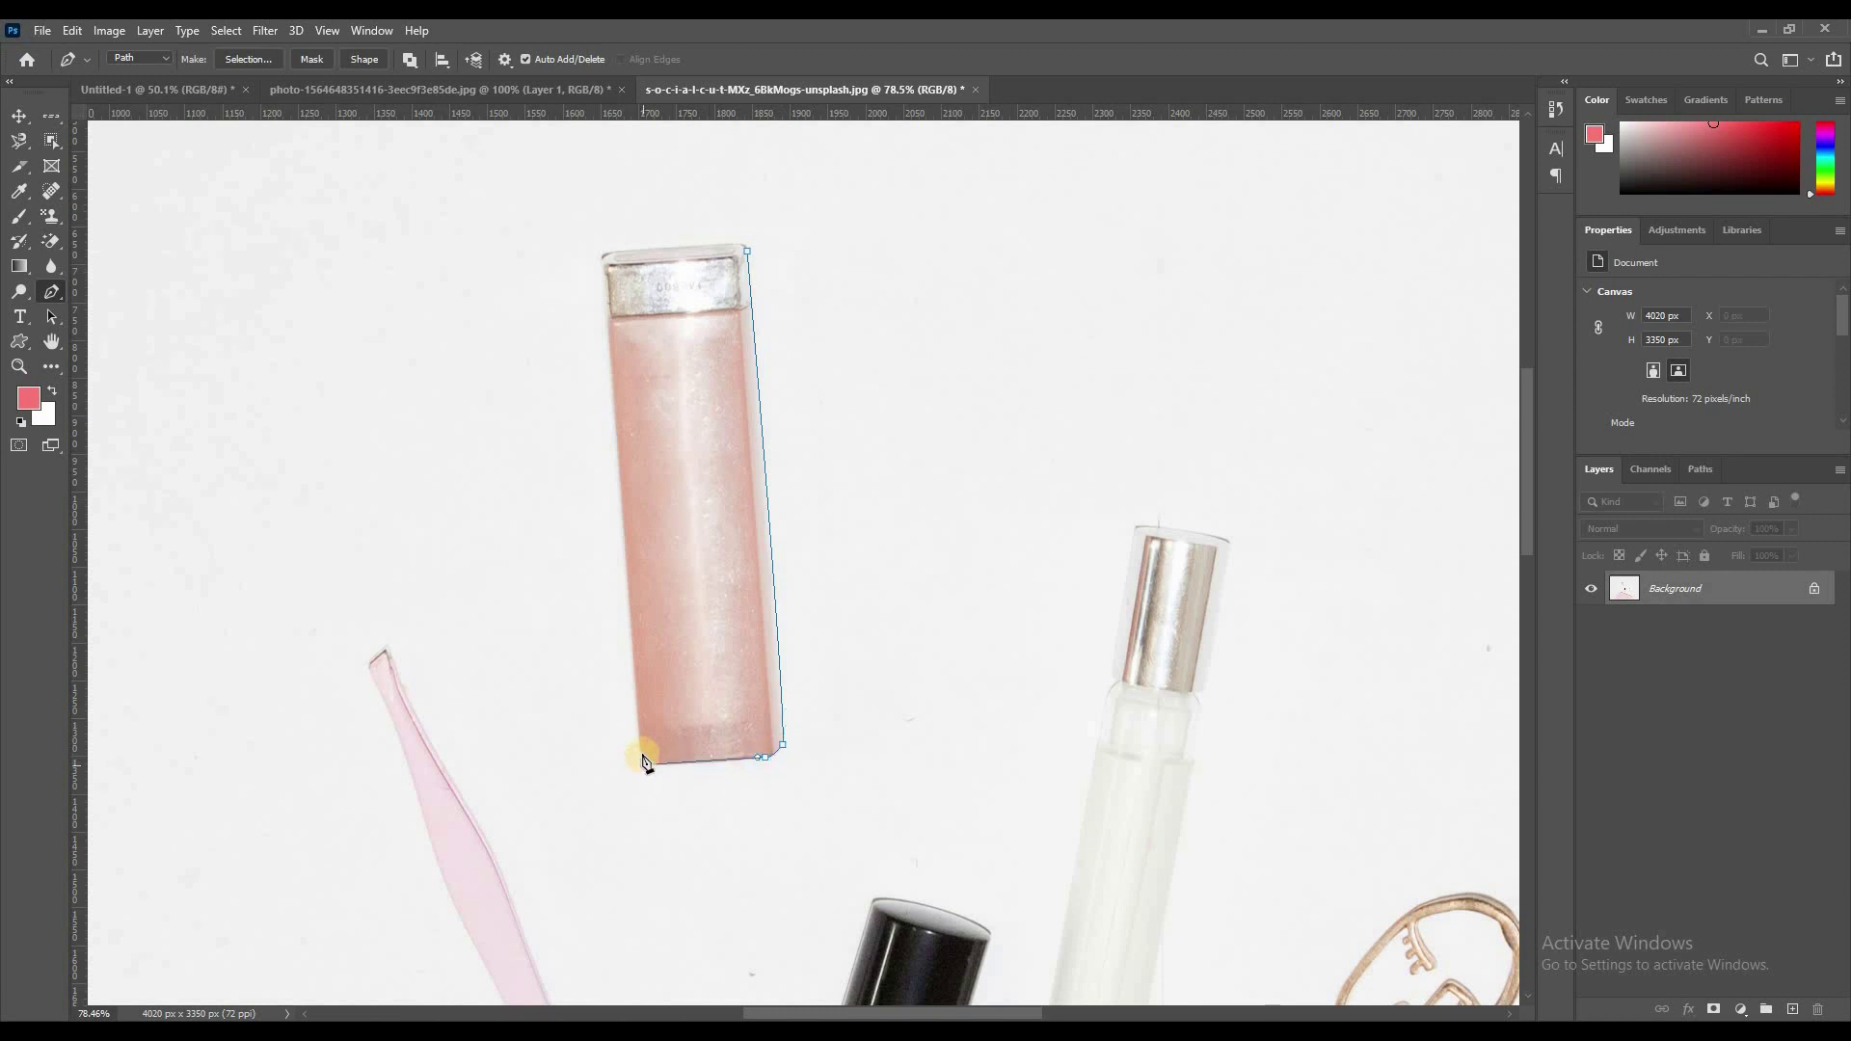
pyautogui.click(601, 262)
pyautogui.moveTo(617, 251); pyautogui.dragTo(628, 252)
pyautogui.moveTo(749, 253); pyautogui.dragTo(753, 269)
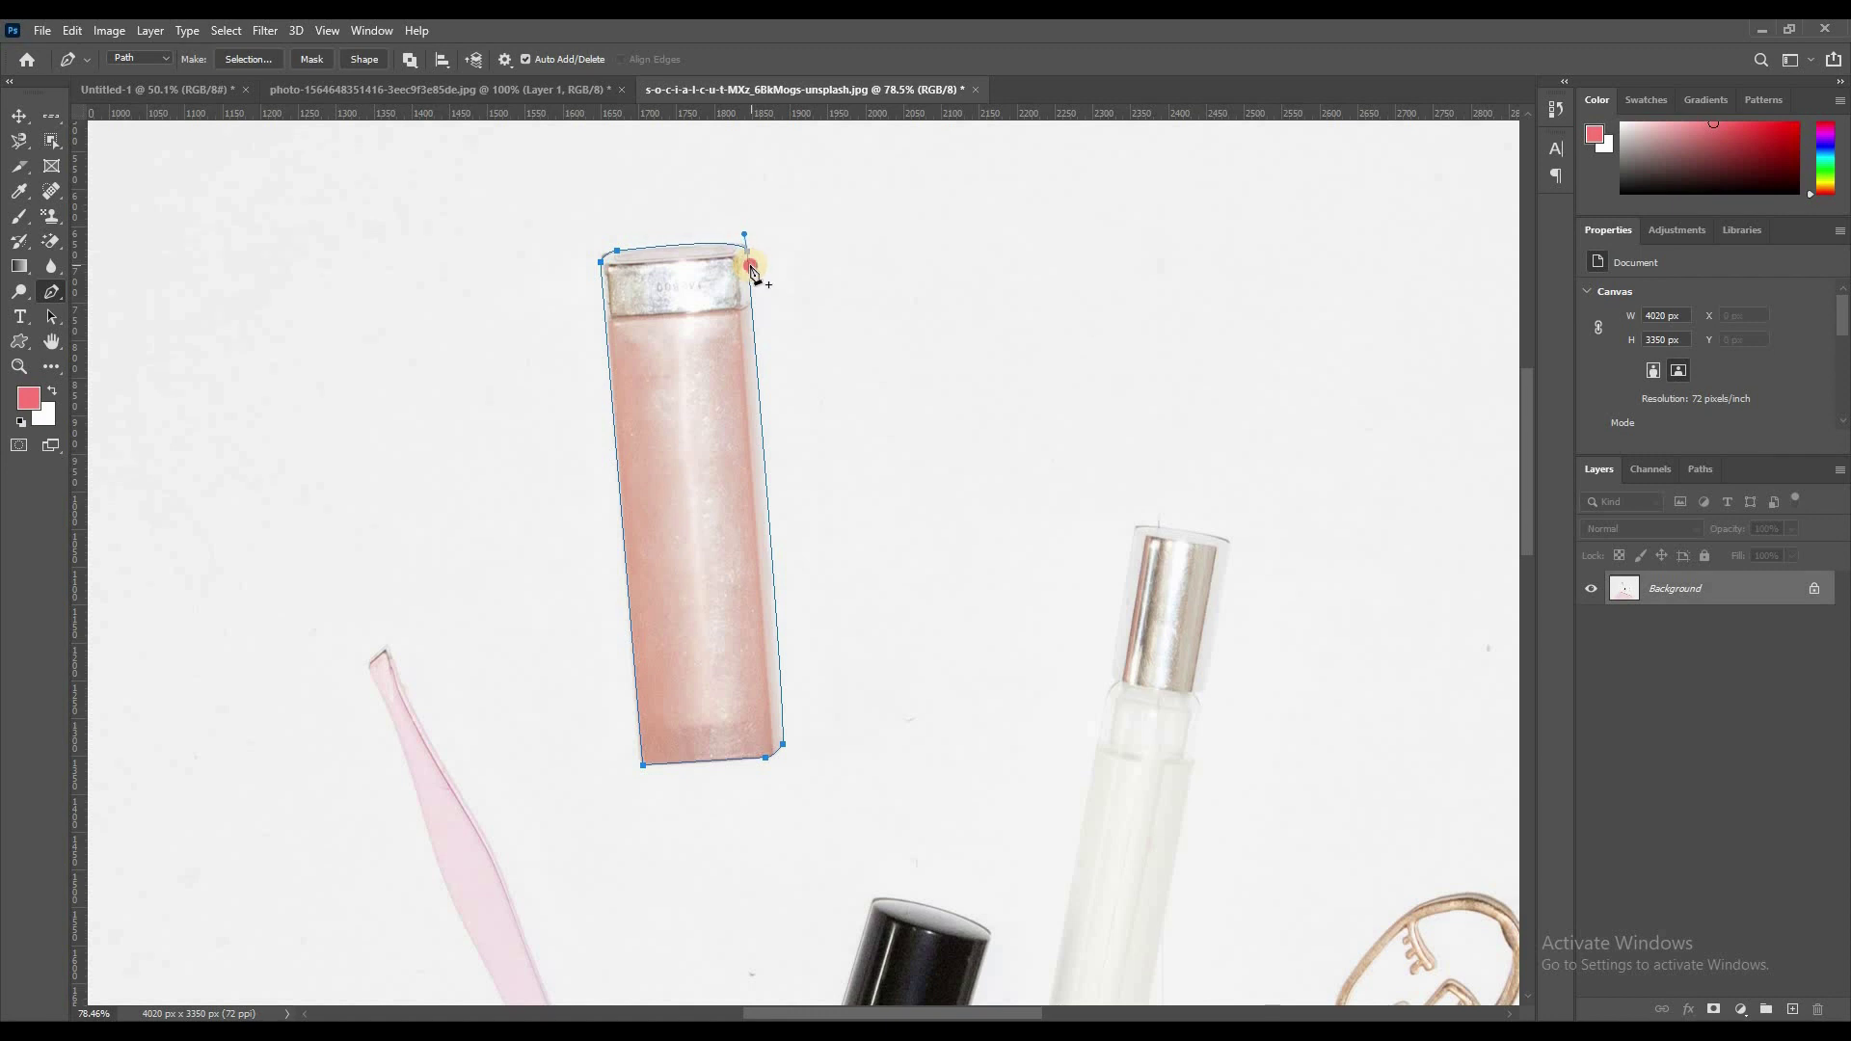
pyautogui.scroll(-2, 687, 412)
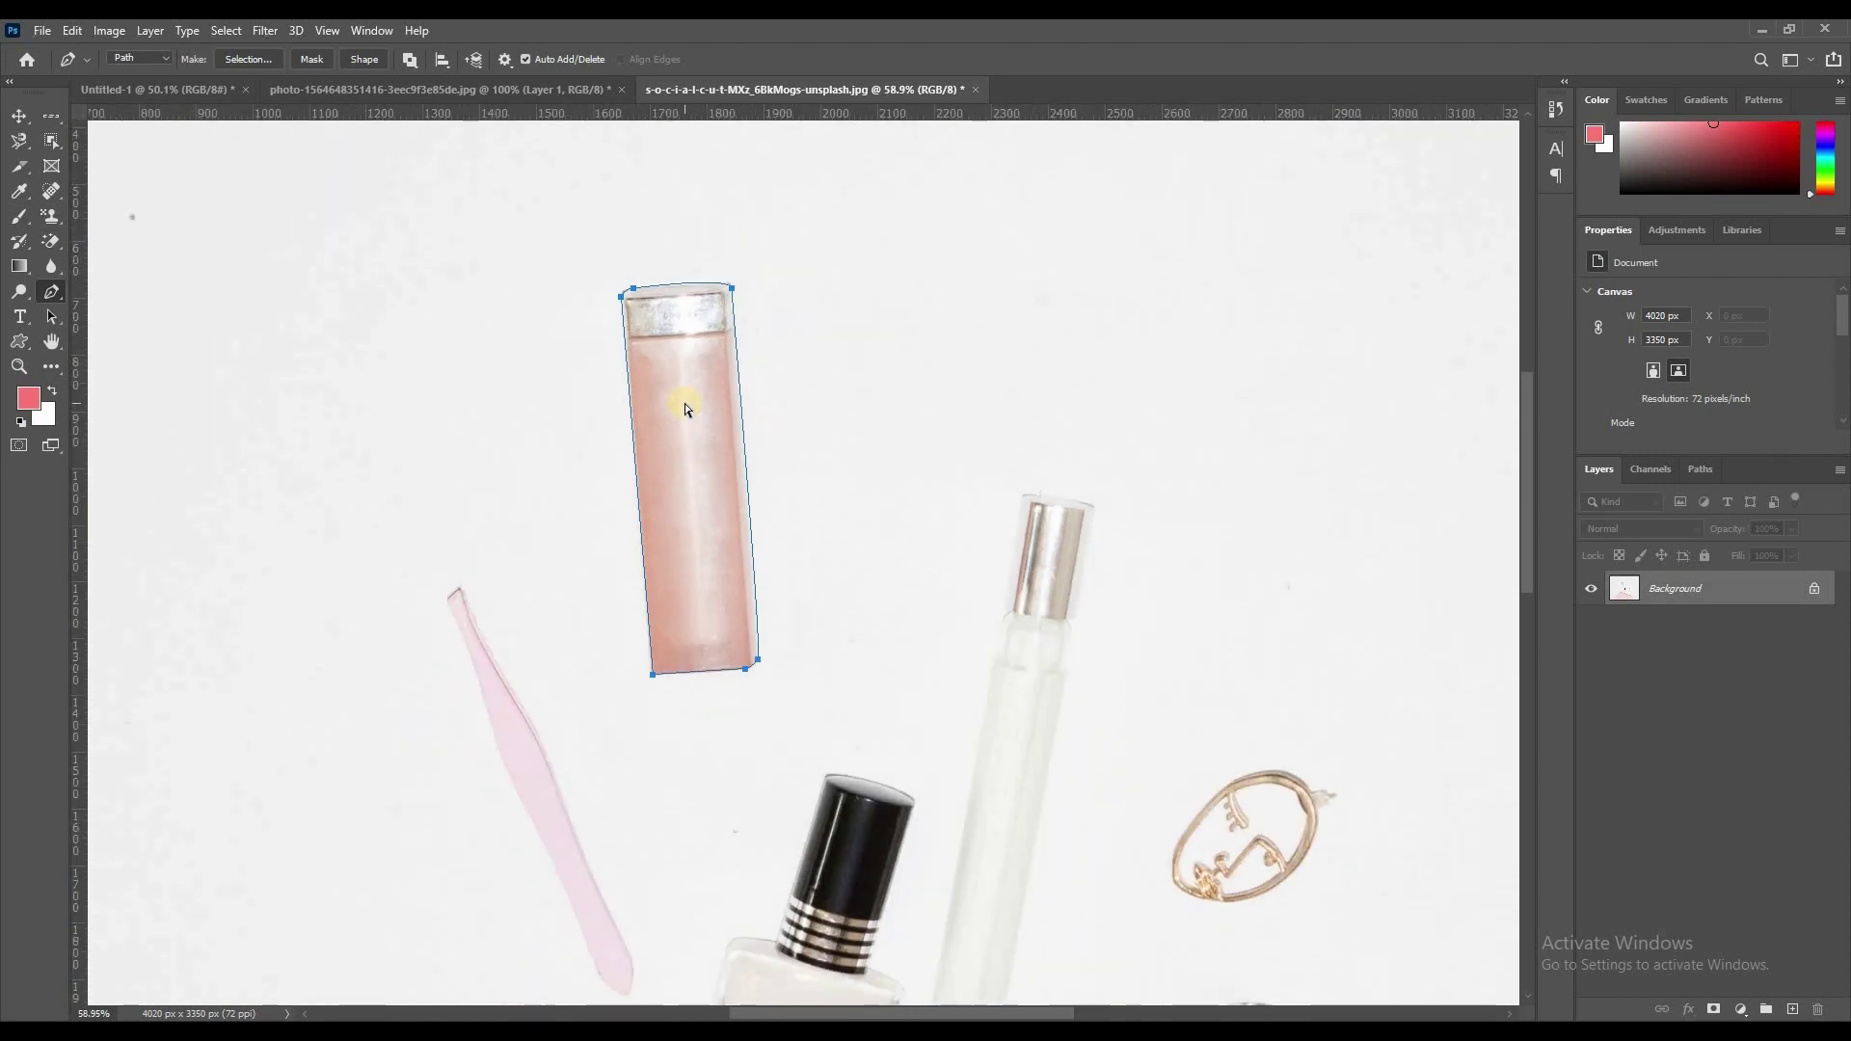
pyautogui.hotkey('ctrl', 'Return')
pyautogui.scroll(-2, 665, 367)
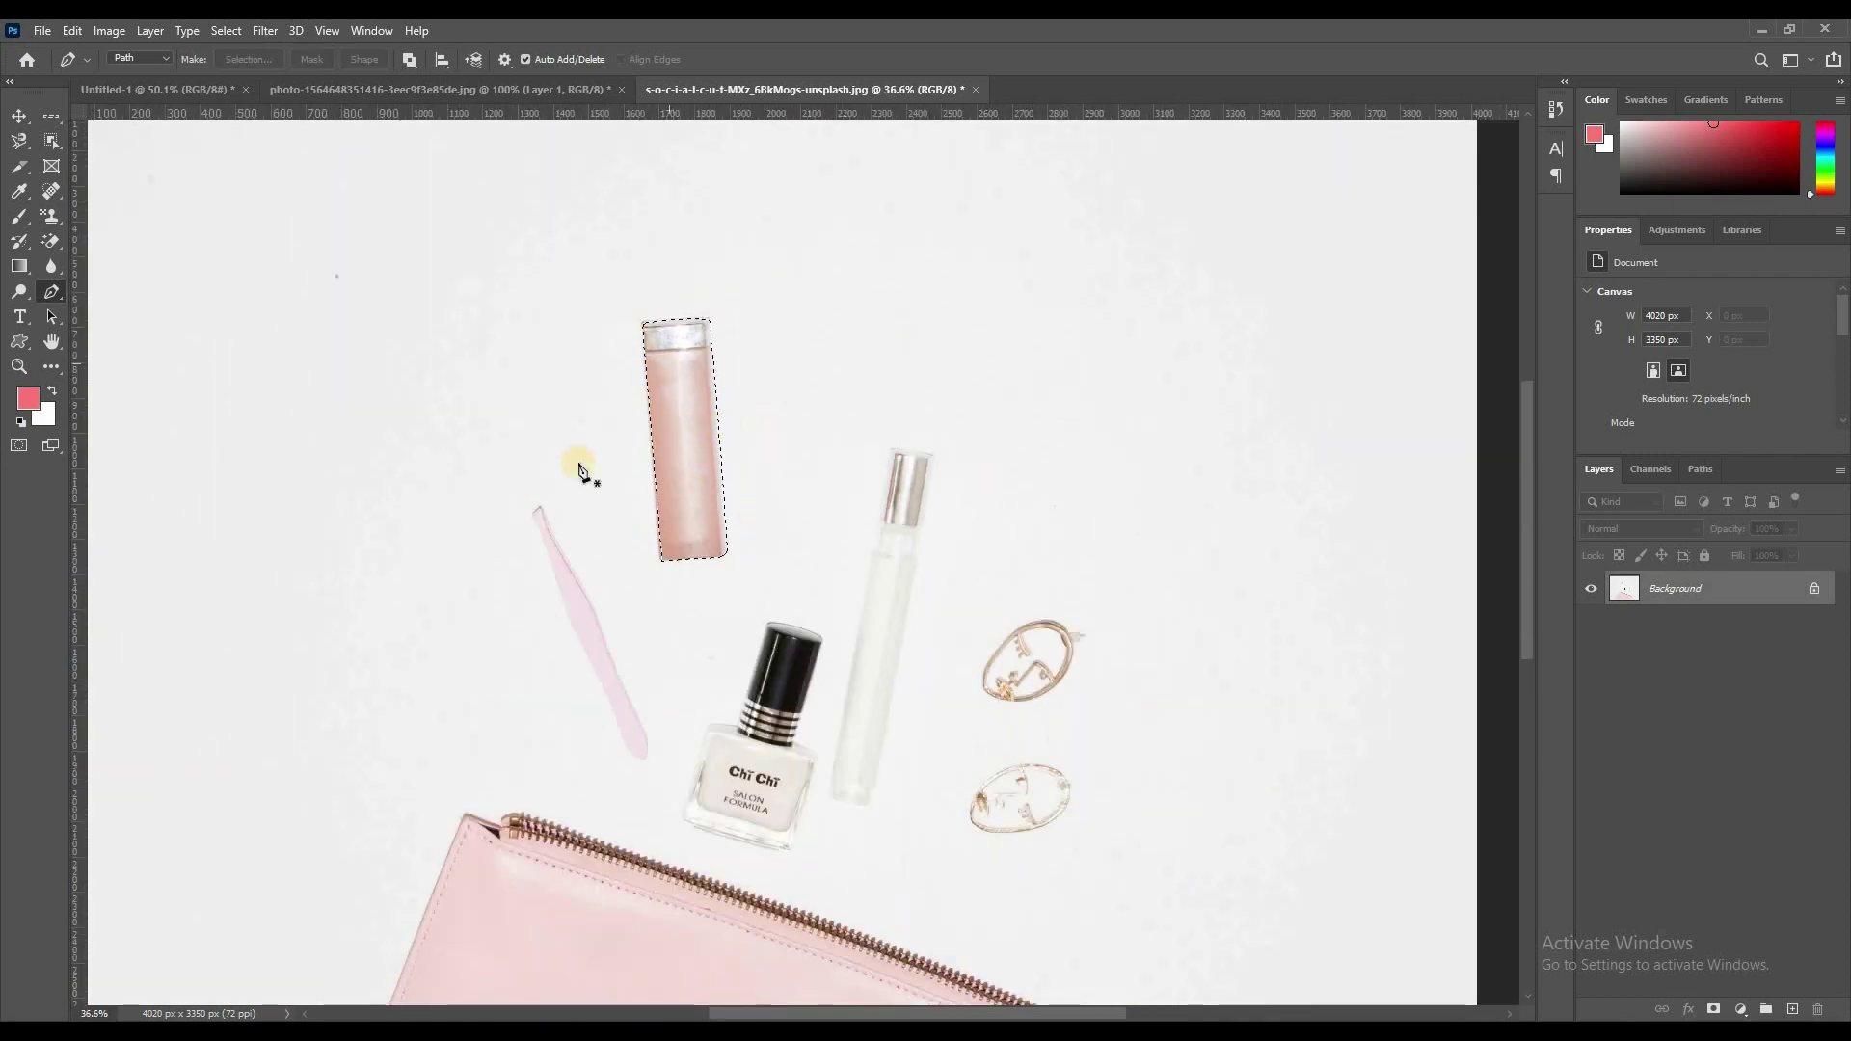
pyautogui.scroll(-2, 675, 434)
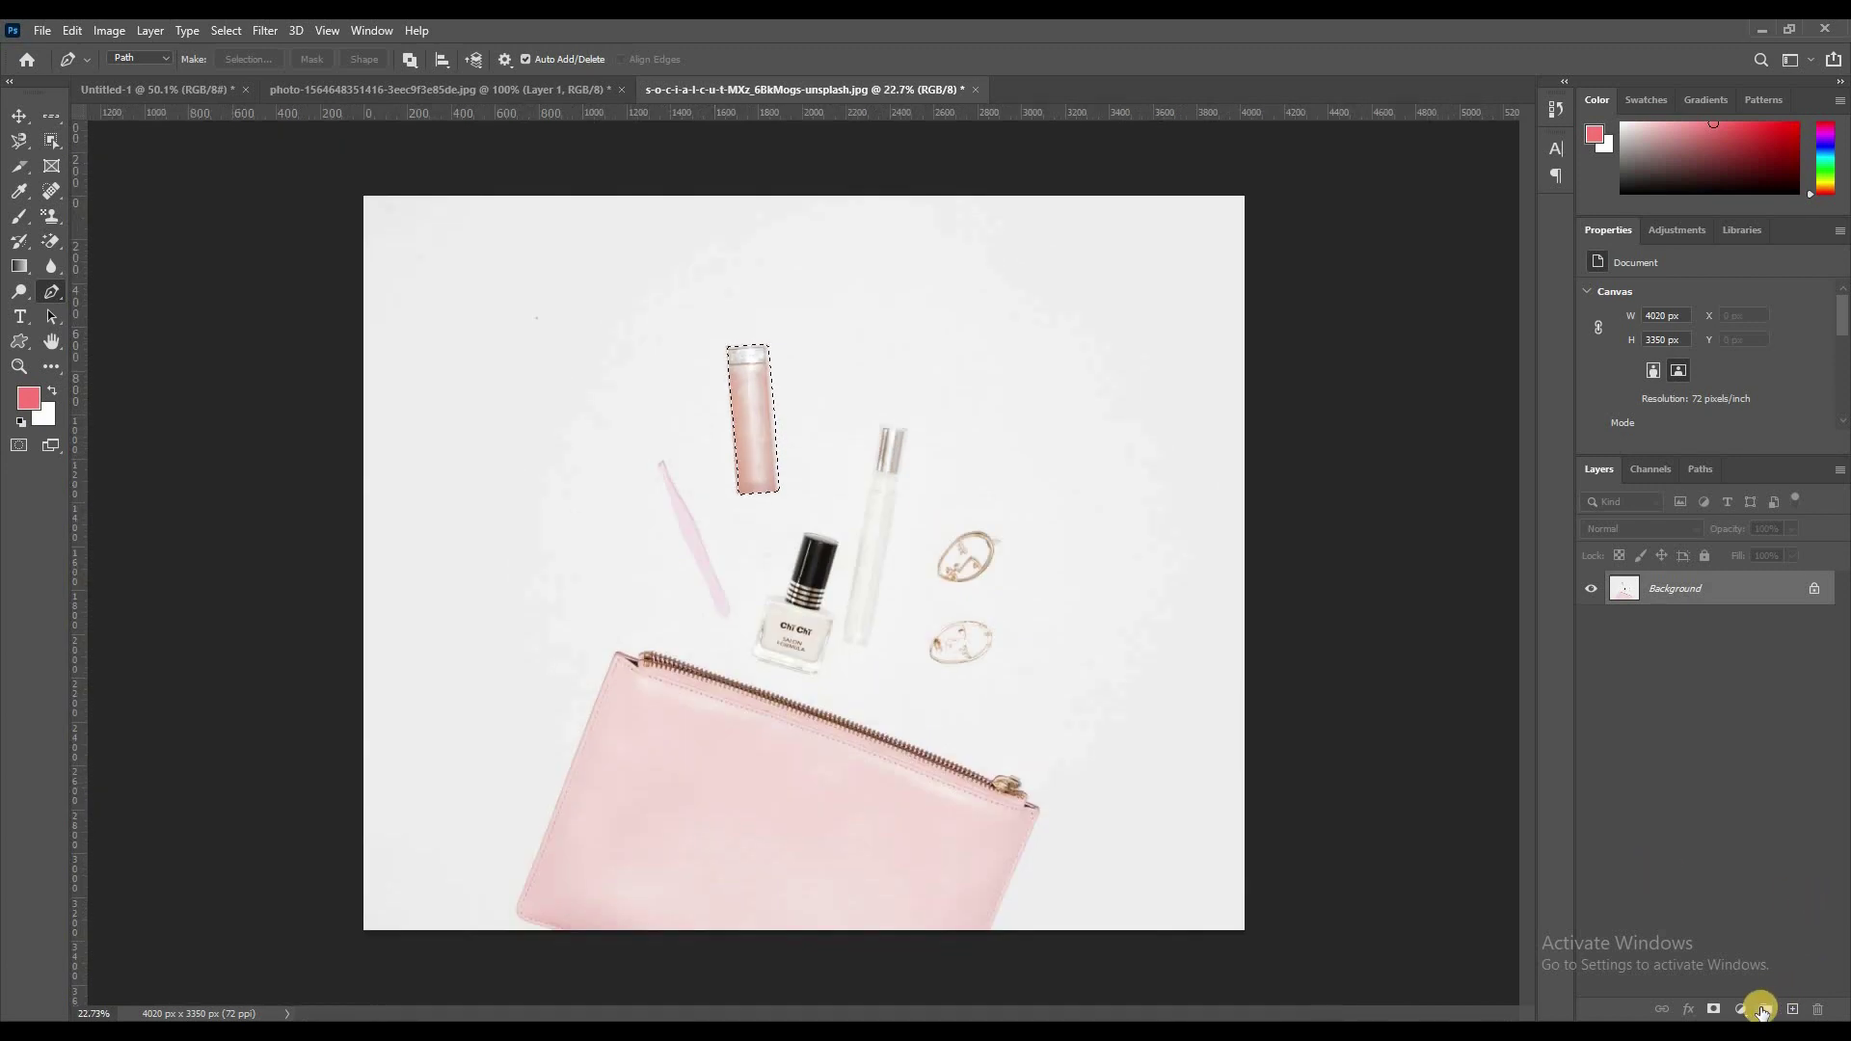
# - Mask the cosmetics photo to the lipstick tube, test and undo a white brush stroke, then deselect
pyautogui.click(1713, 1009)
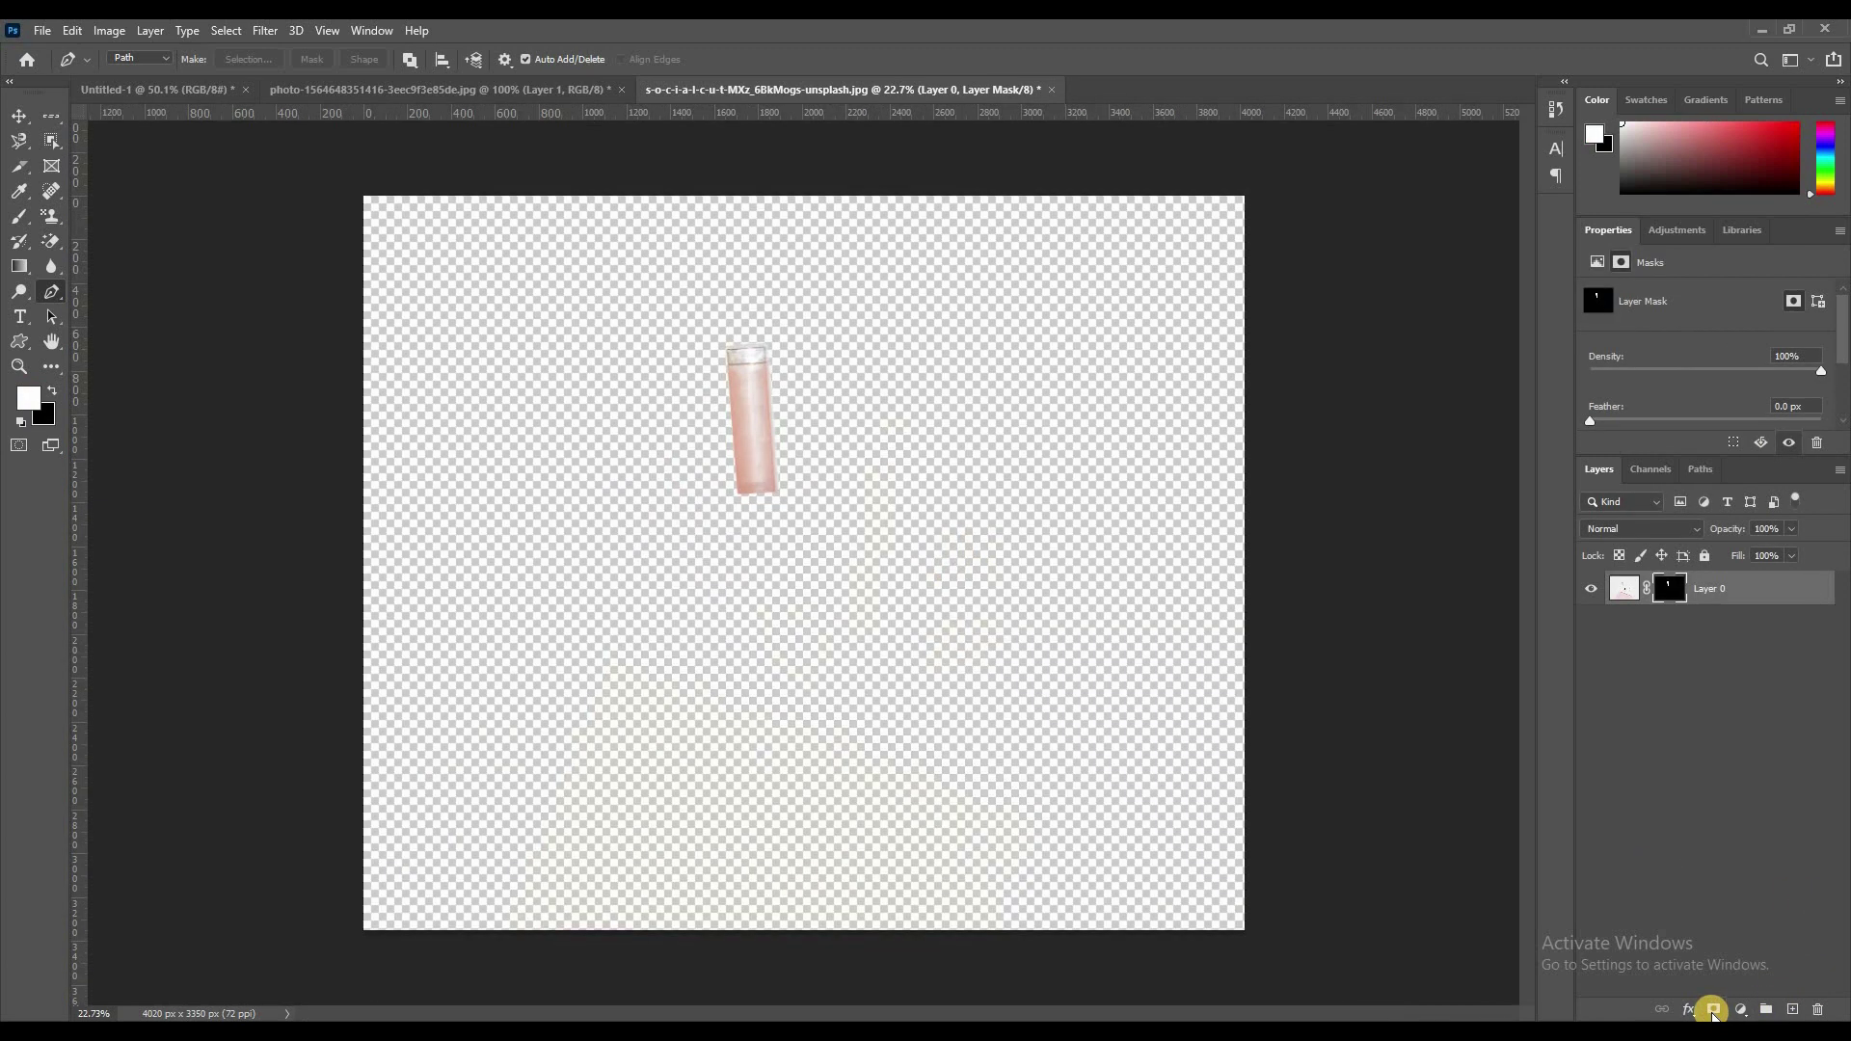
pyautogui.scroll(2, 727, 289)
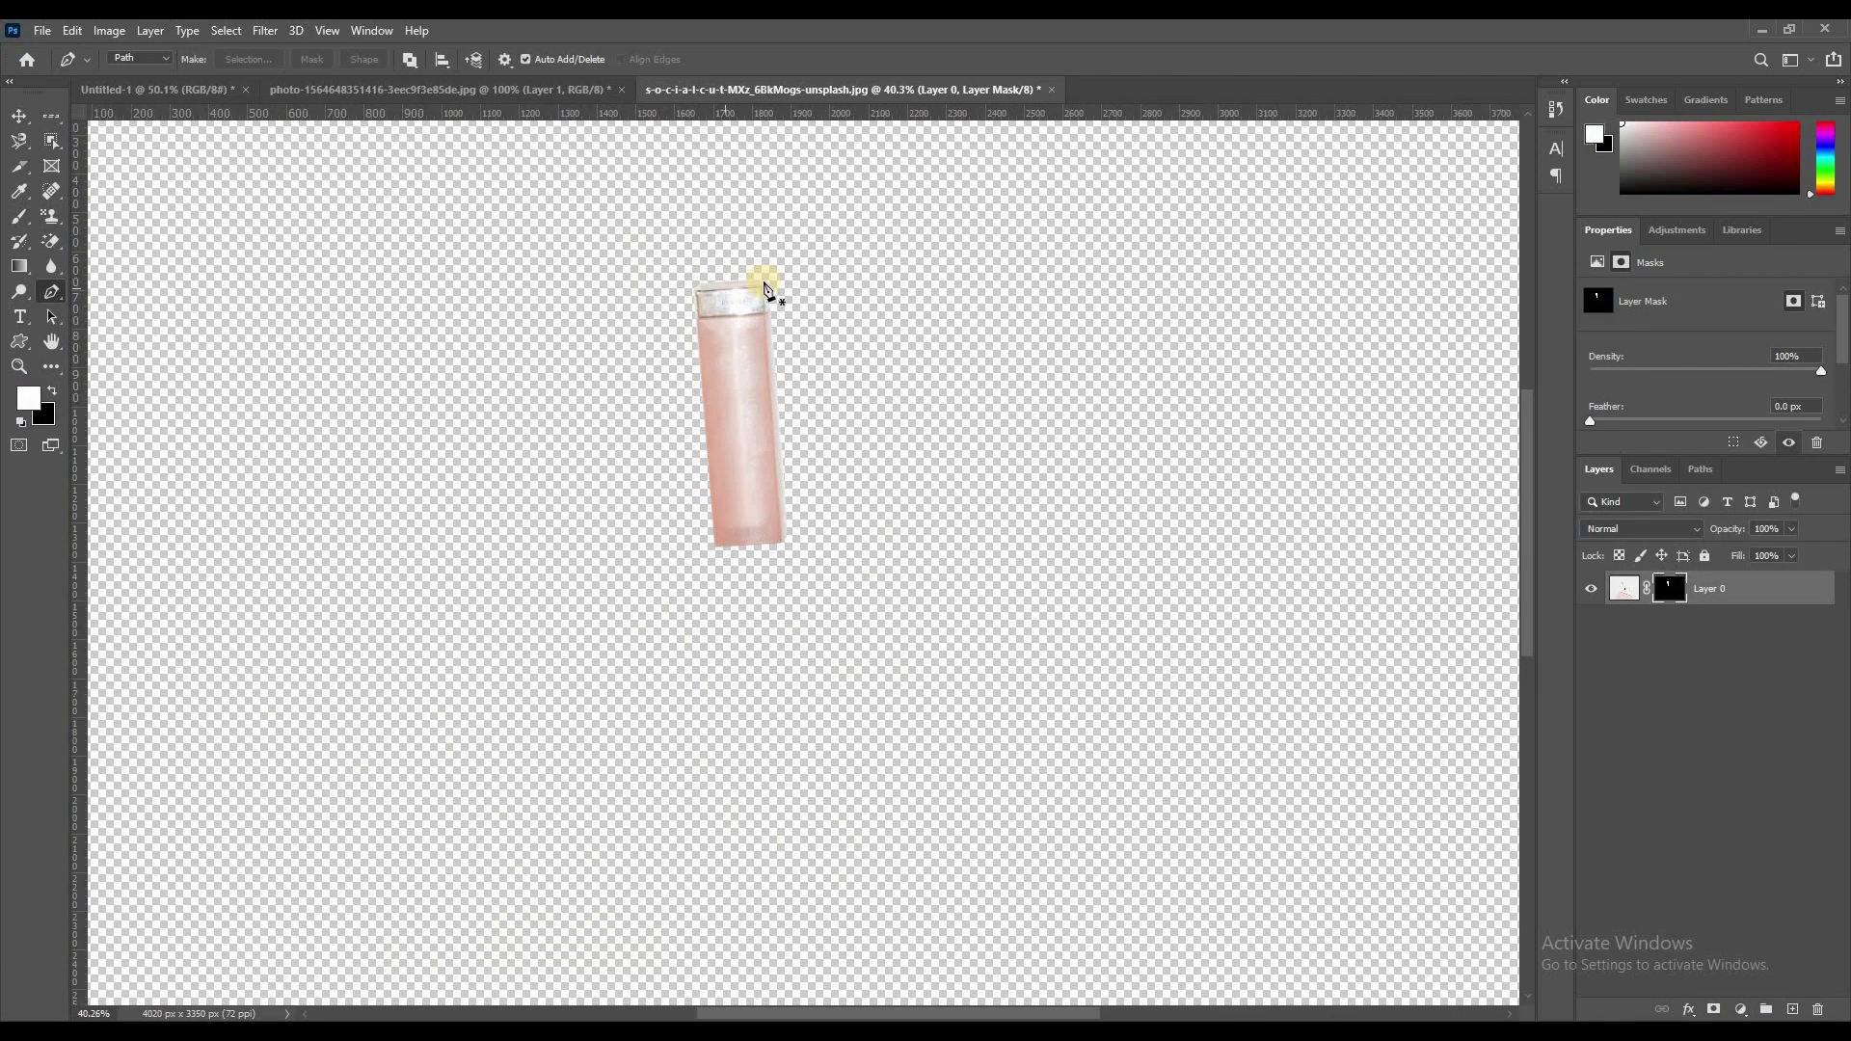
pyautogui.scroll(2, 760, 289)
pyautogui.click(1669, 607)
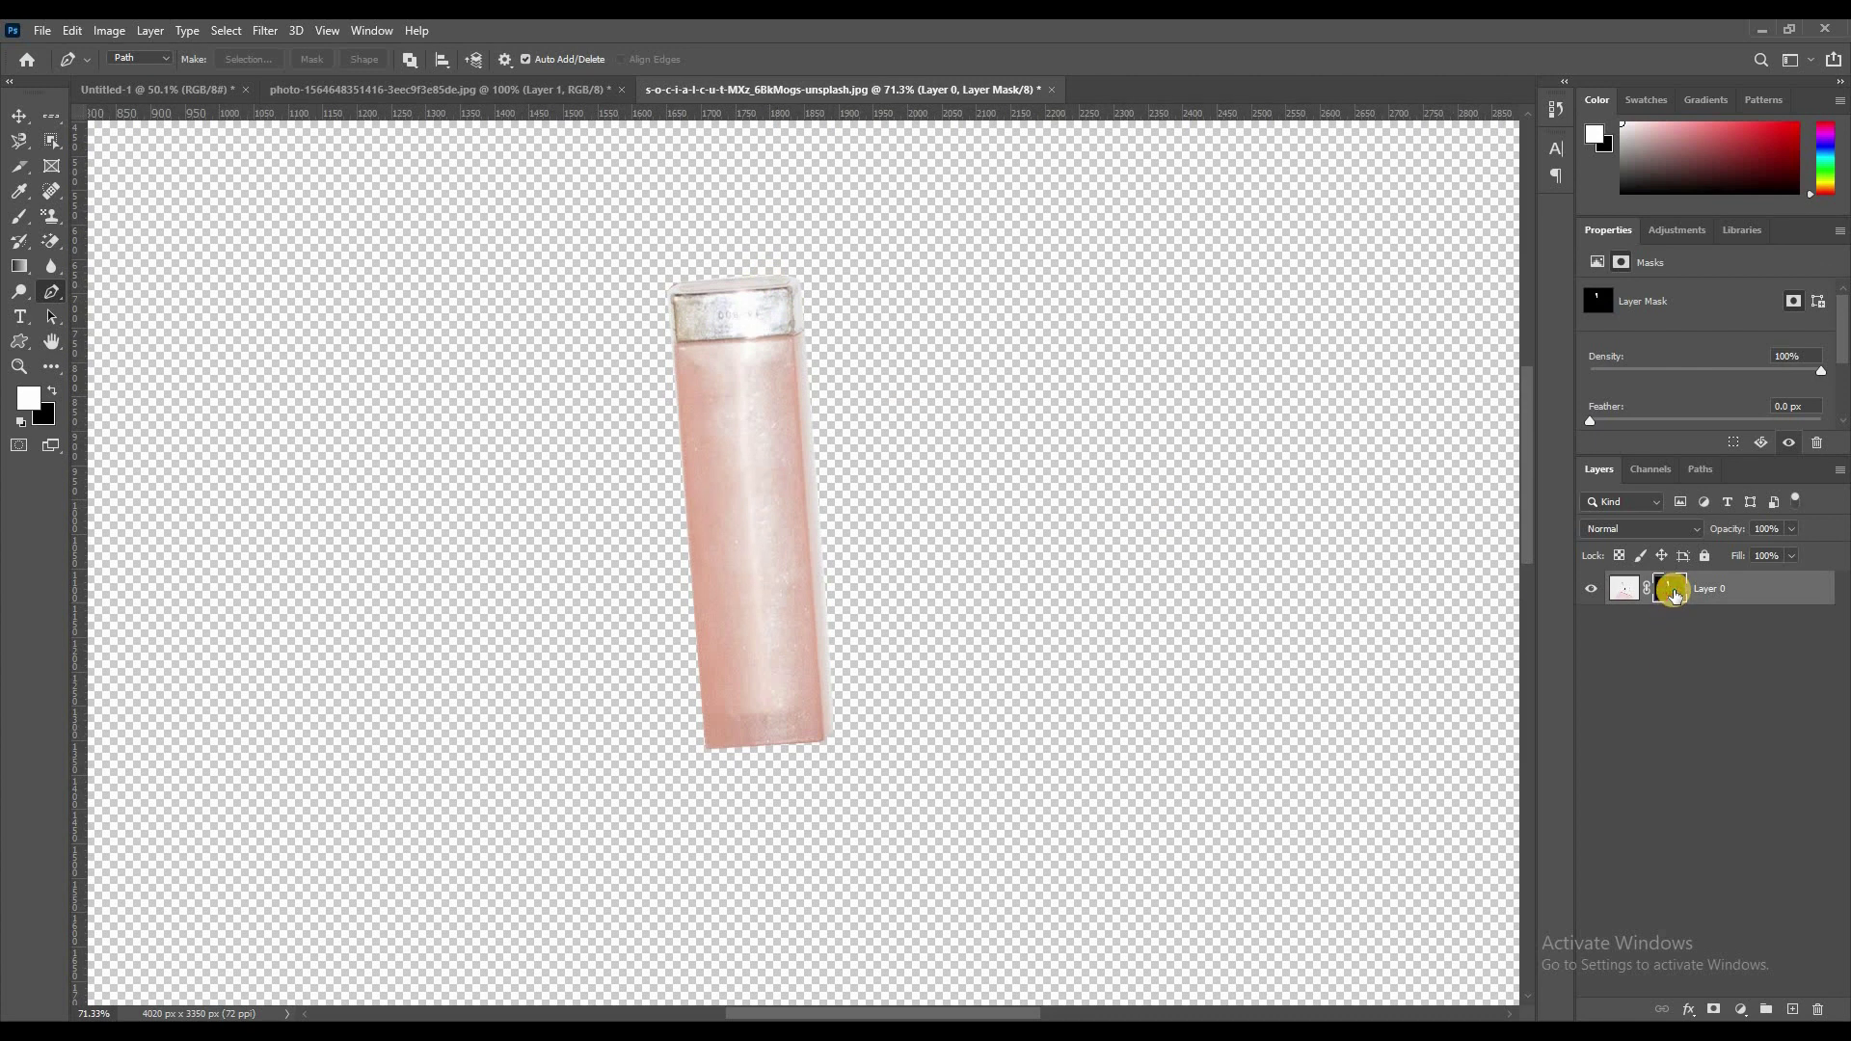
pyautogui.click(19, 216)
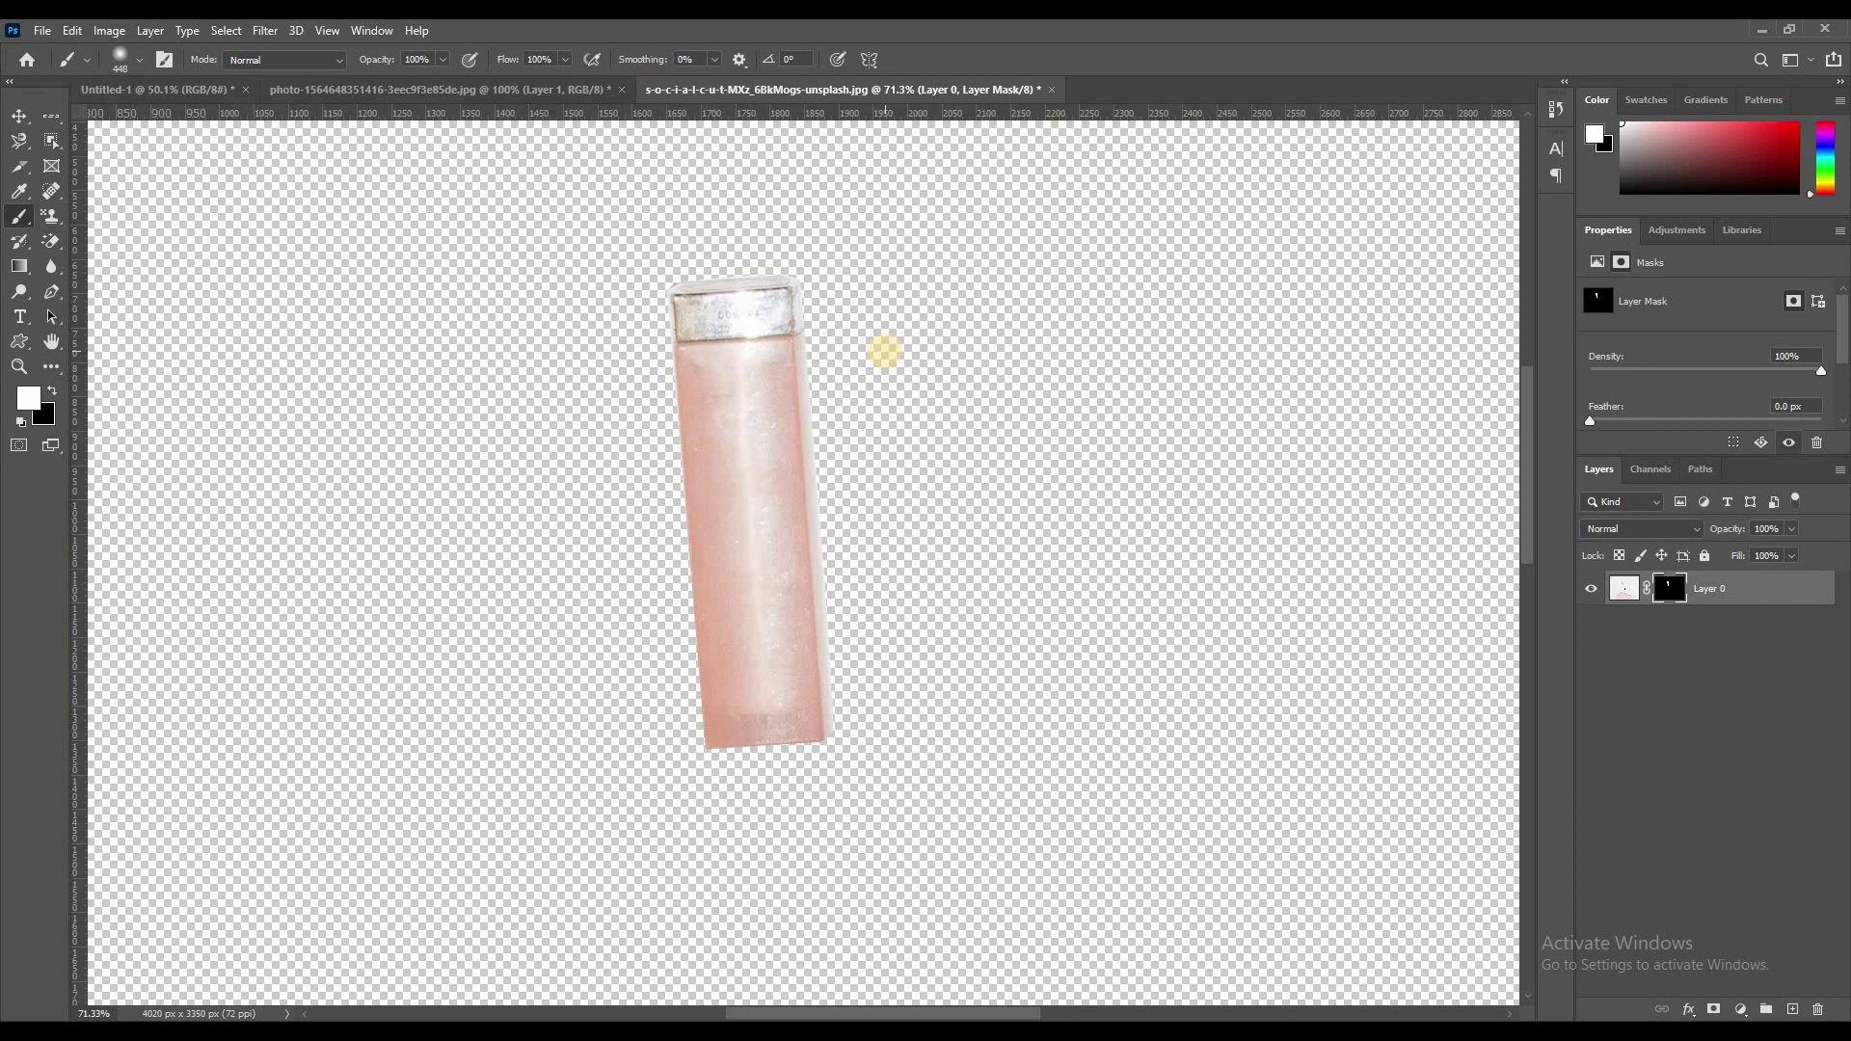
pyautogui.press('[')
pyautogui.press('[')
pyautogui.press('[')
pyautogui.press('[')
pyautogui.press('[')
pyautogui.press('[')
pyautogui.moveTo(813, 280); pyautogui.dragTo(810, 376)
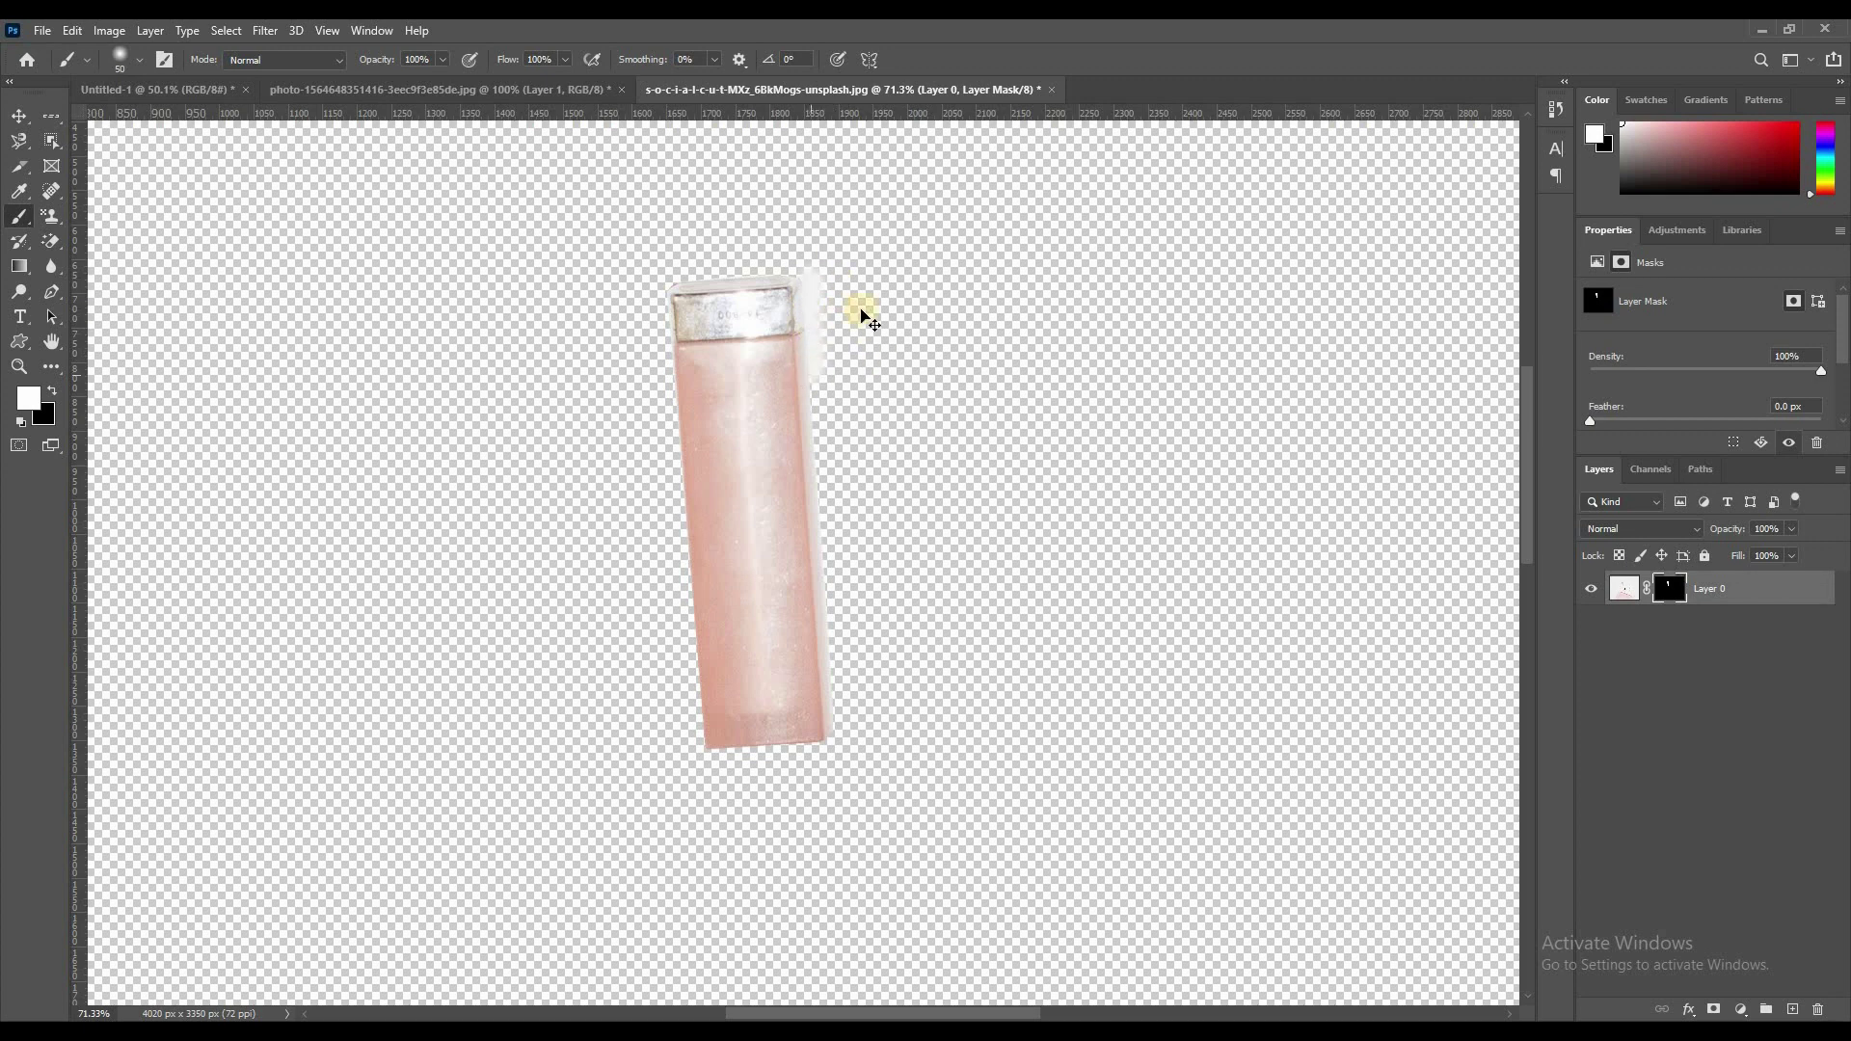
pyautogui.hotkey('ctrl', 'z')
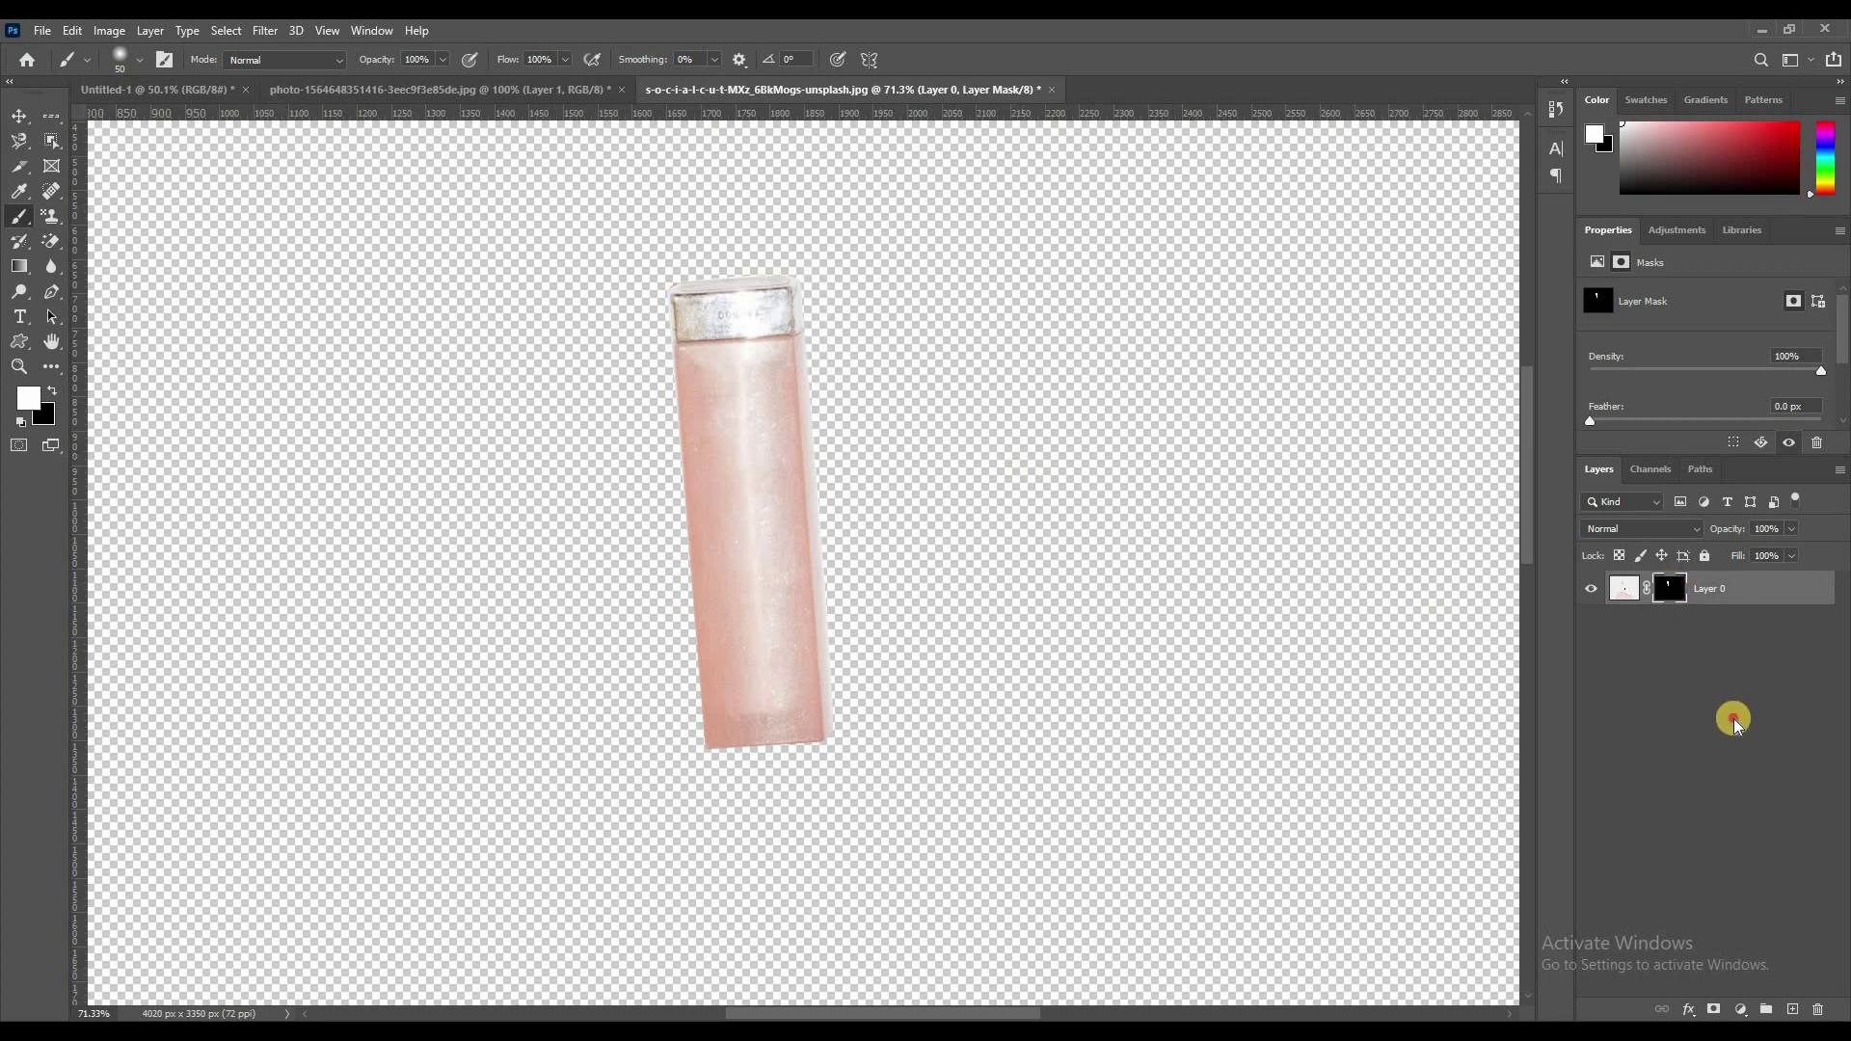
pyautogui.click(1699, 701)
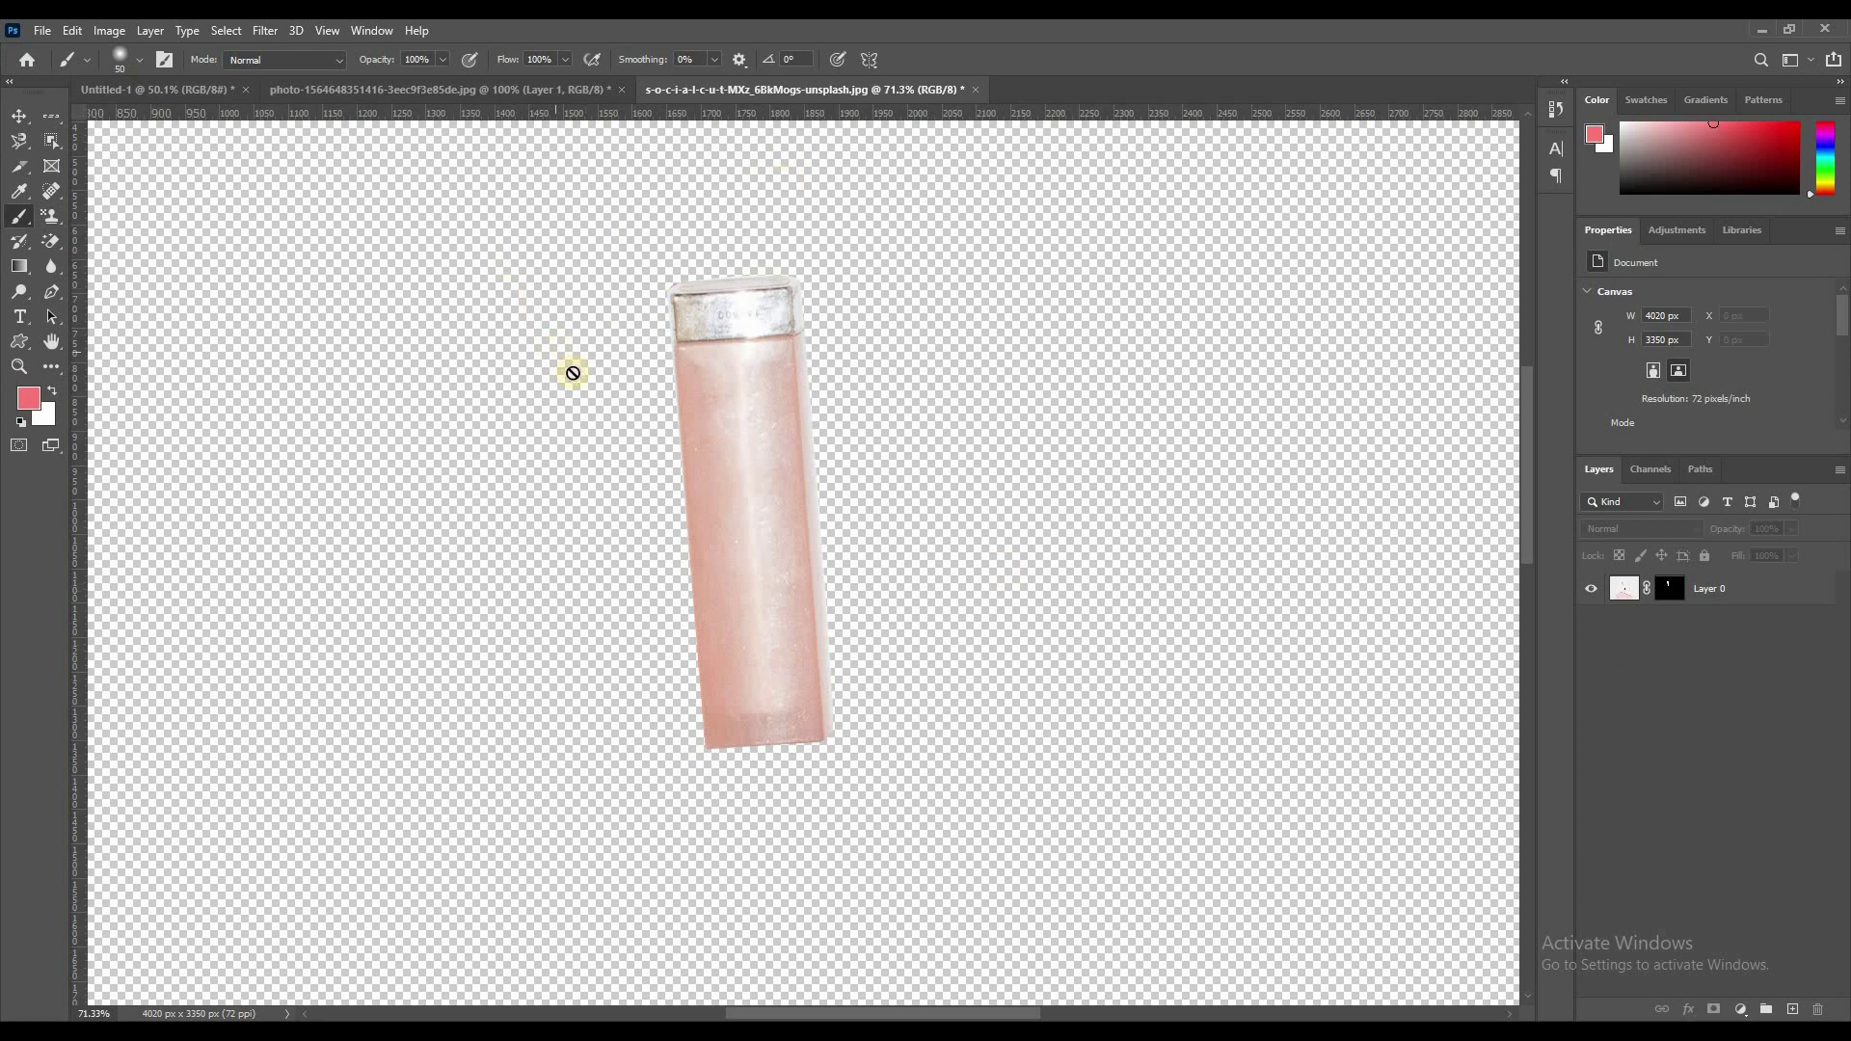
# - Drag the sunset crystal-ball photo from the file folder onto Photoshop's tab bar
pyautogui.hotkey('alt', 'Tab')
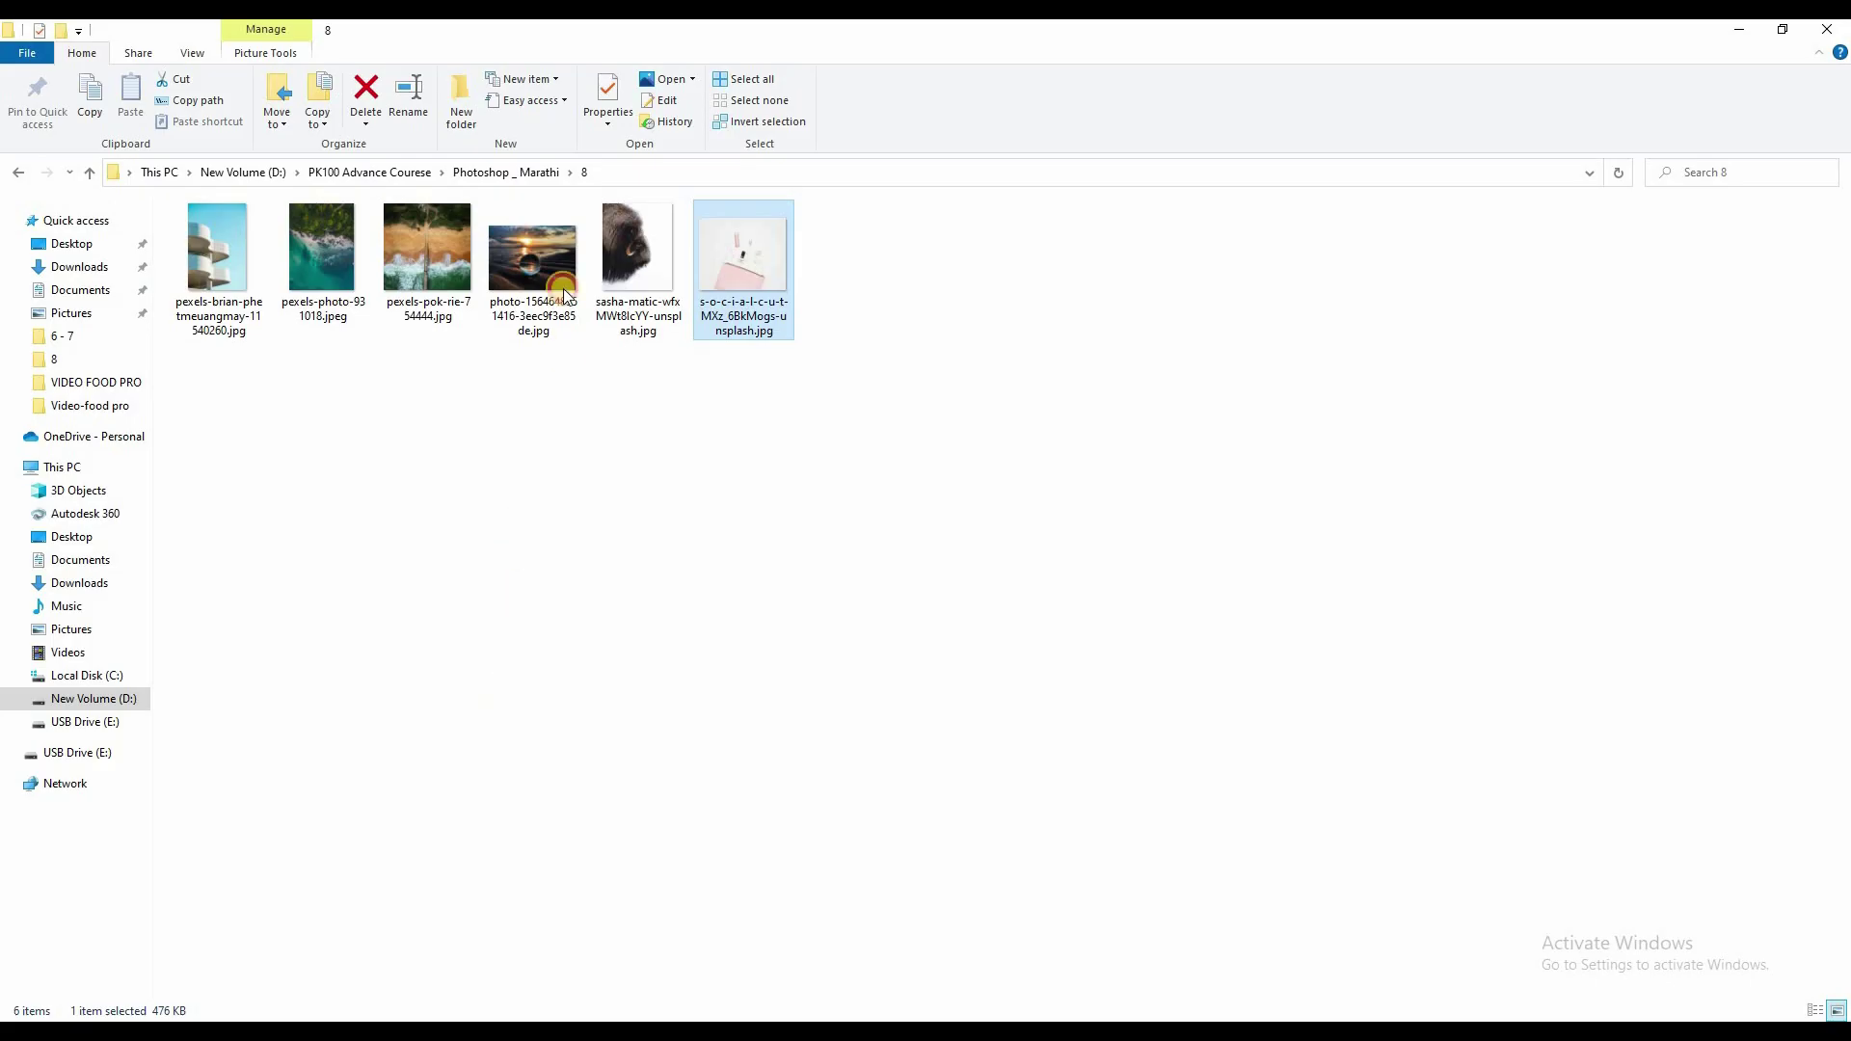
pyautogui.click(533, 256)
pyautogui.moveTo(728, 484); pyautogui.dragTo(1143, 63)
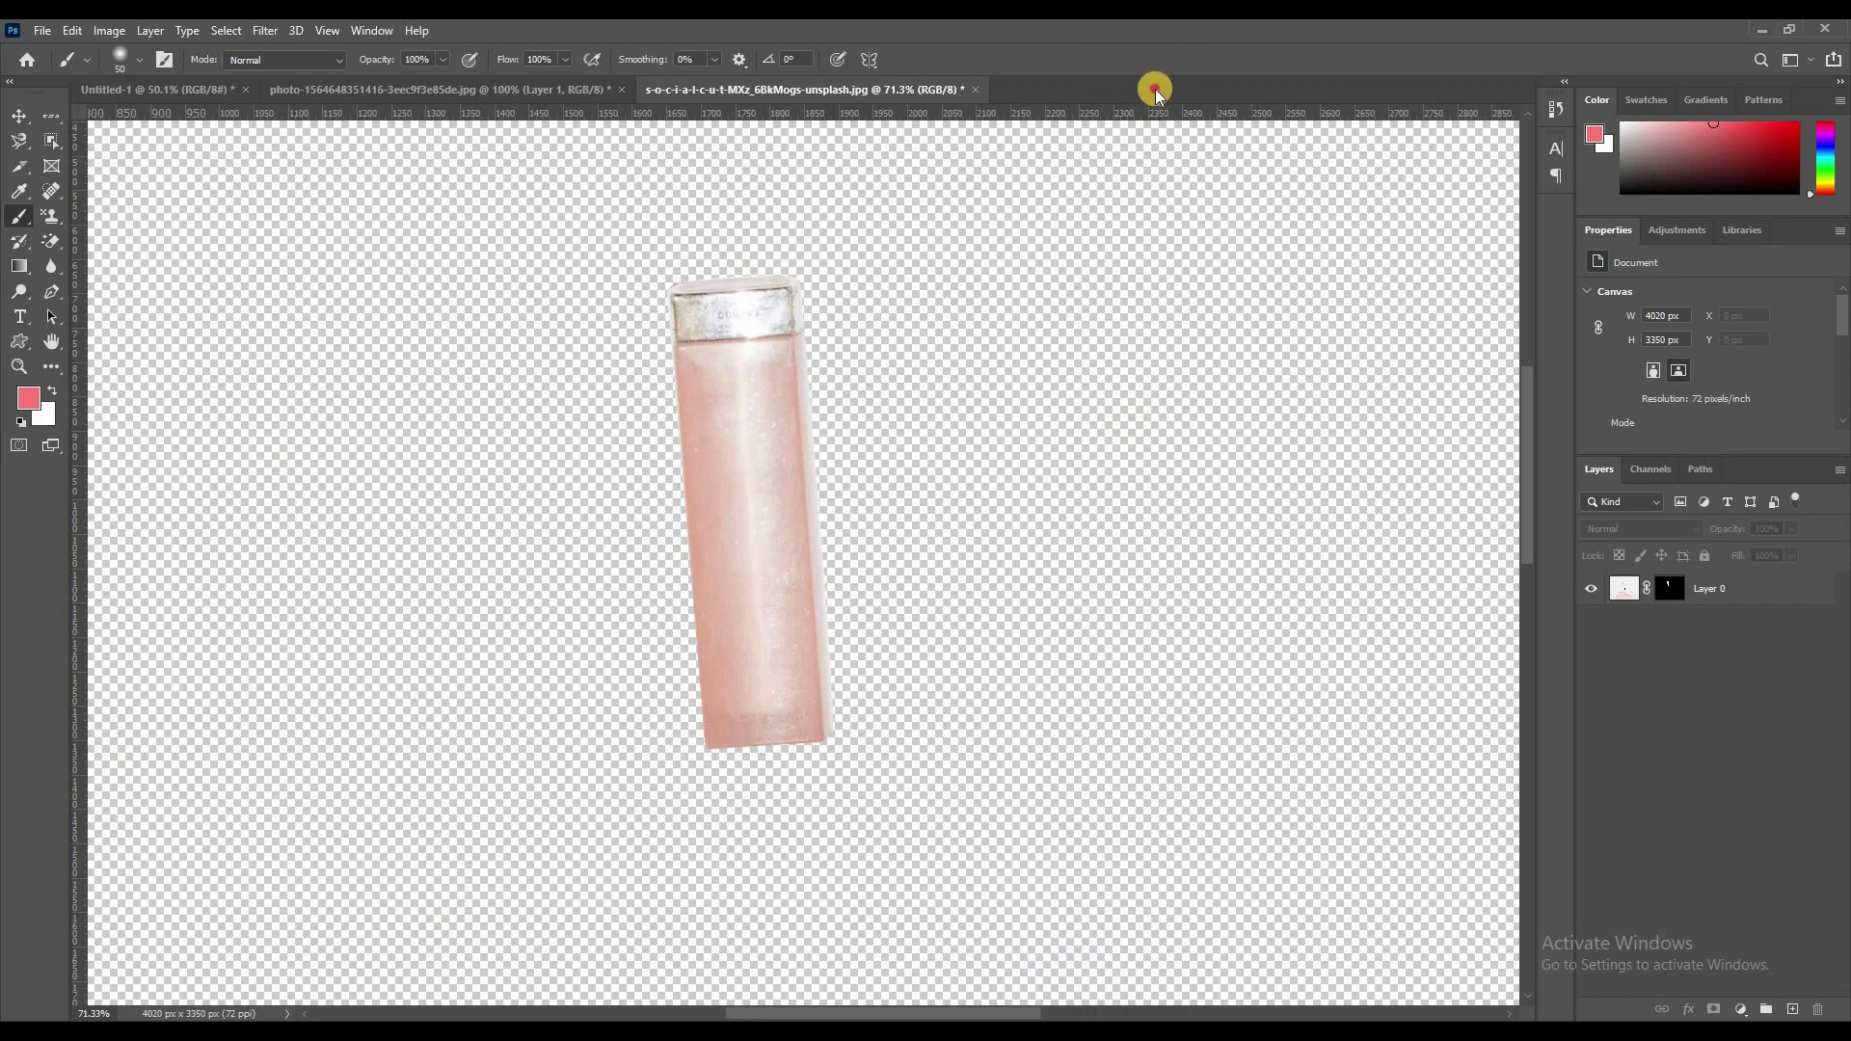
pyautogui.moveTo(1152, 75); pyautogui.dragTo(1154, 88)
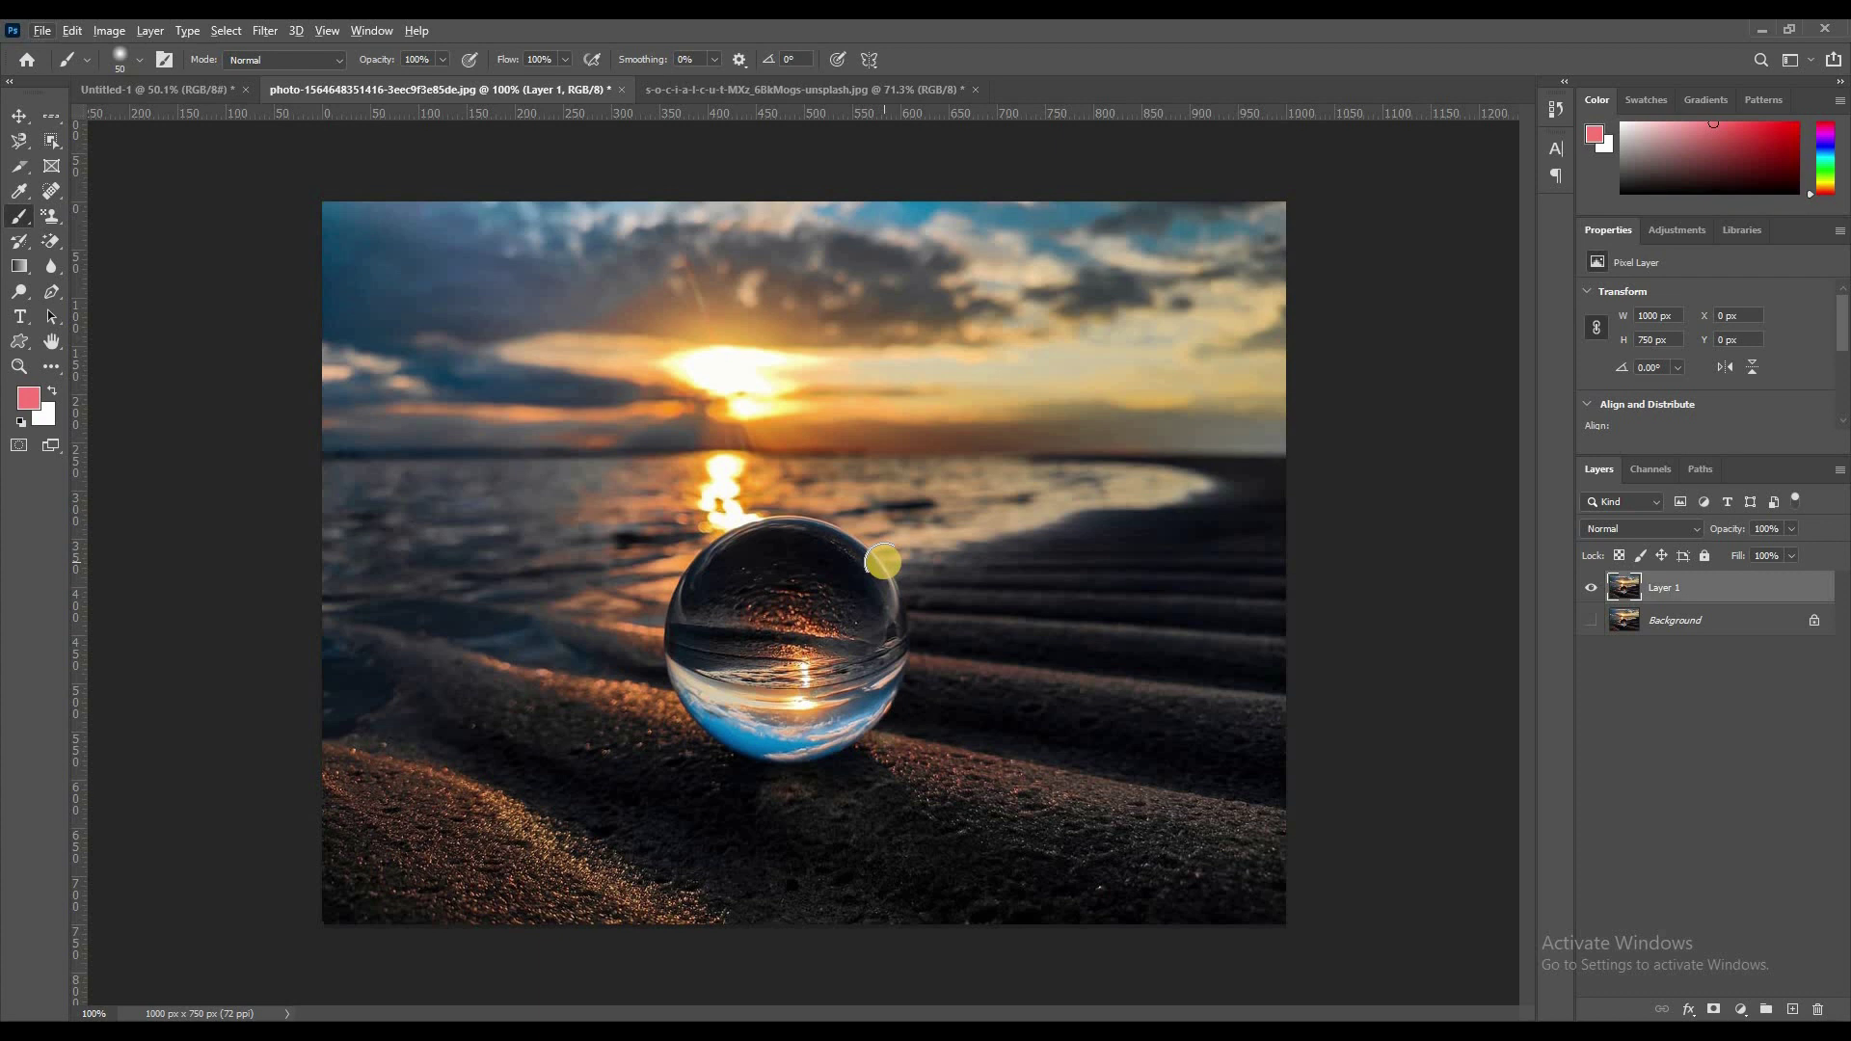
# - Add a Black & White adjustment layer above Layer 1 and target its mask
pyautogui.click(1721, 691)
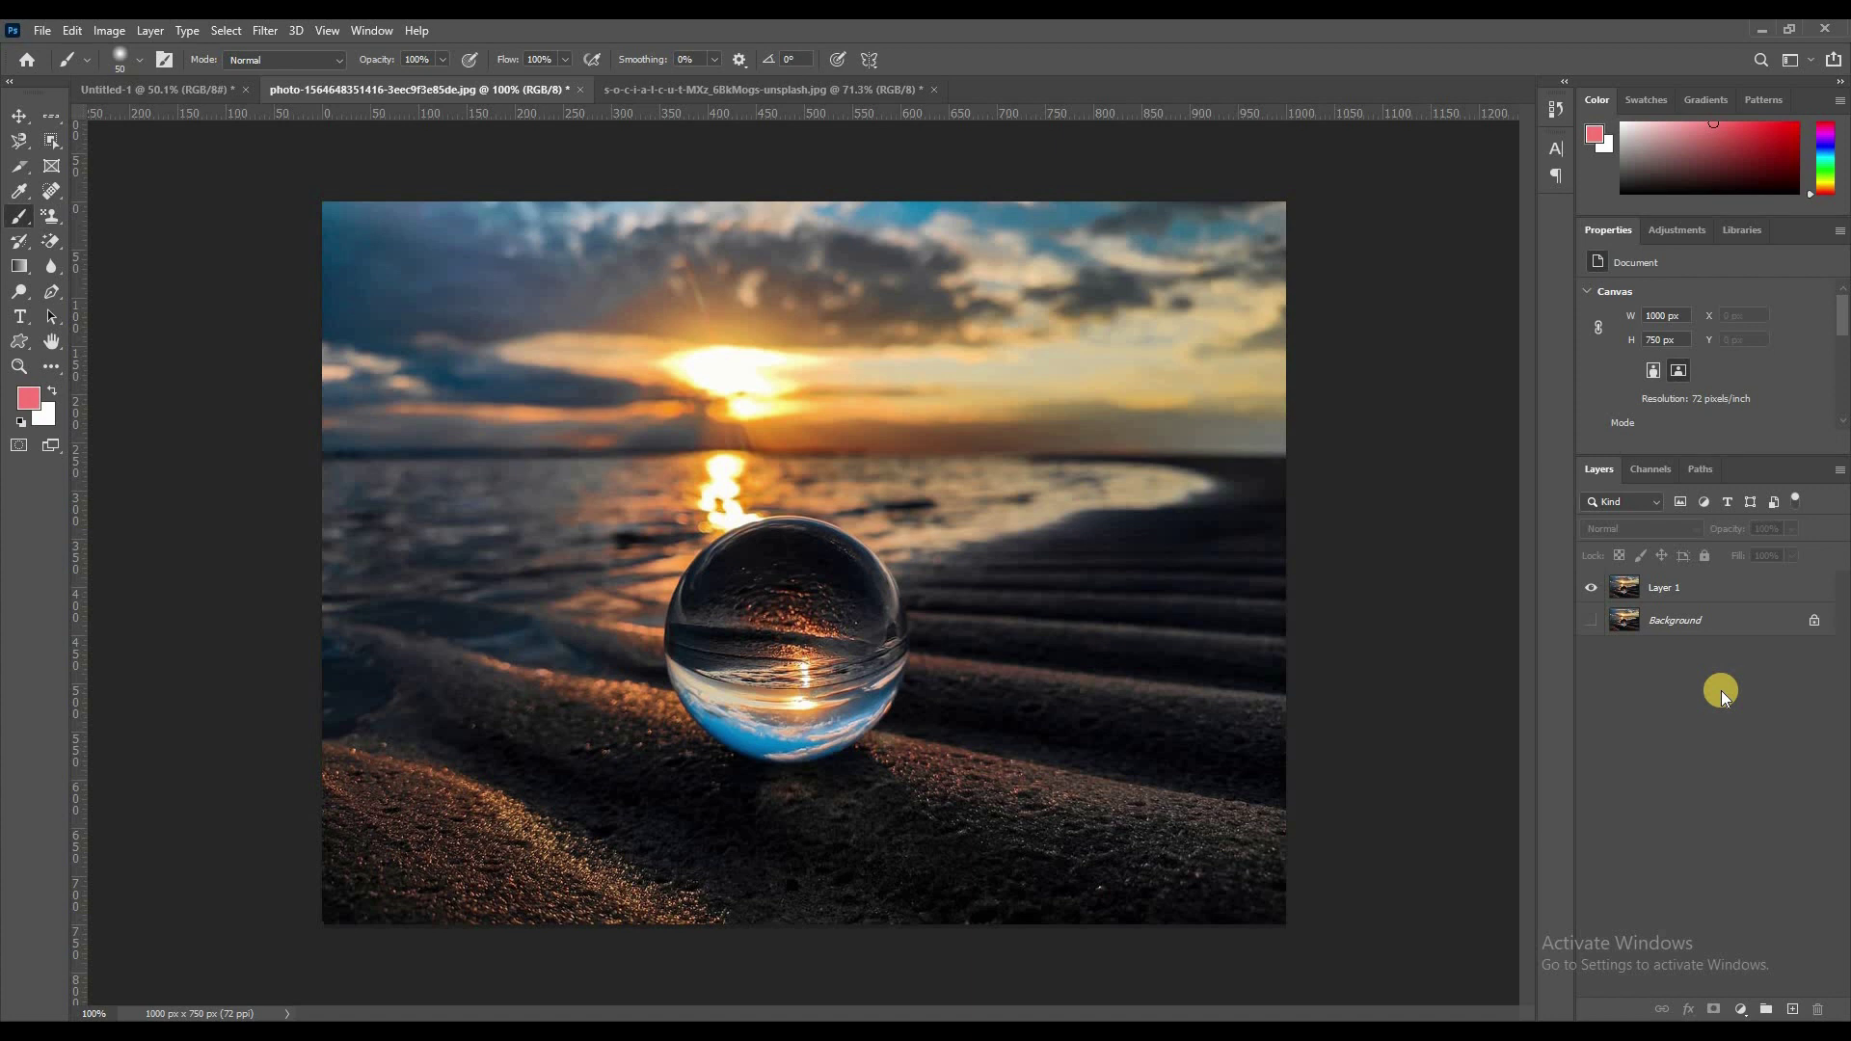
pyautogui.click(1694, 588)
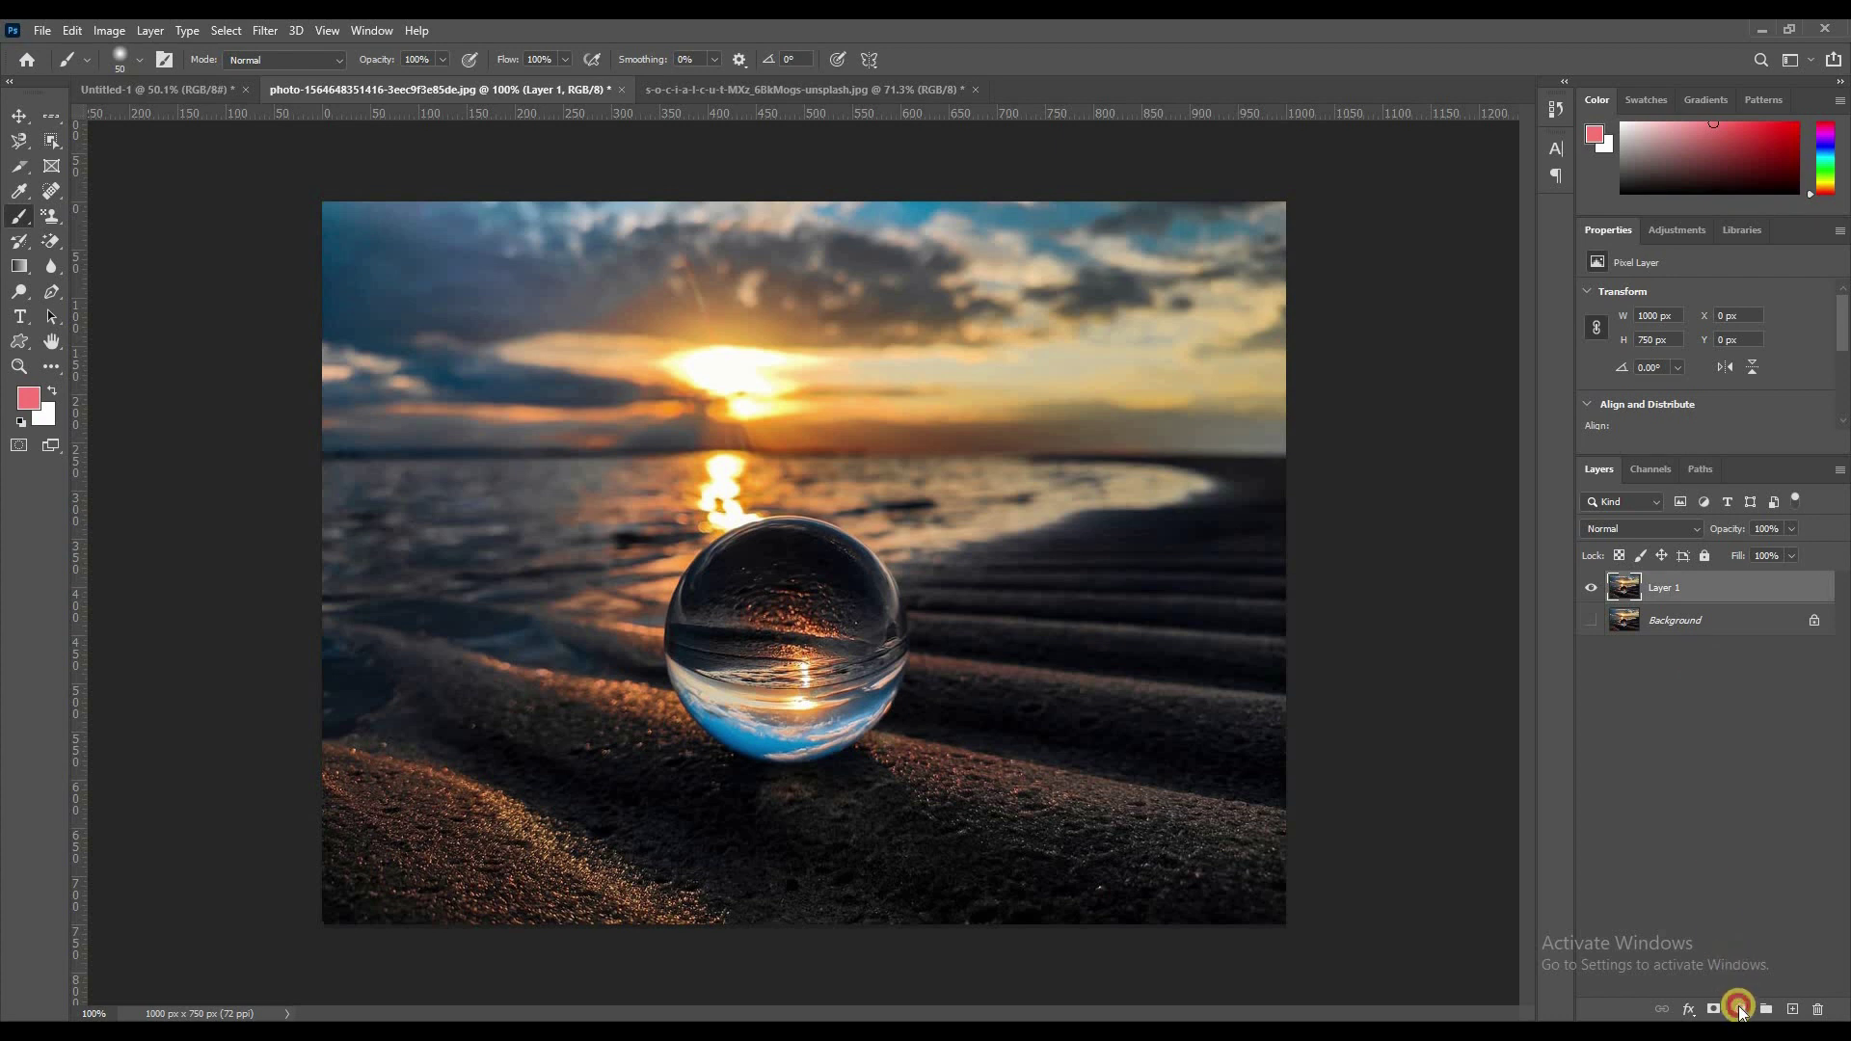
pyautogui.click(1741, 1009)
pyautogui.click(1740, 853)
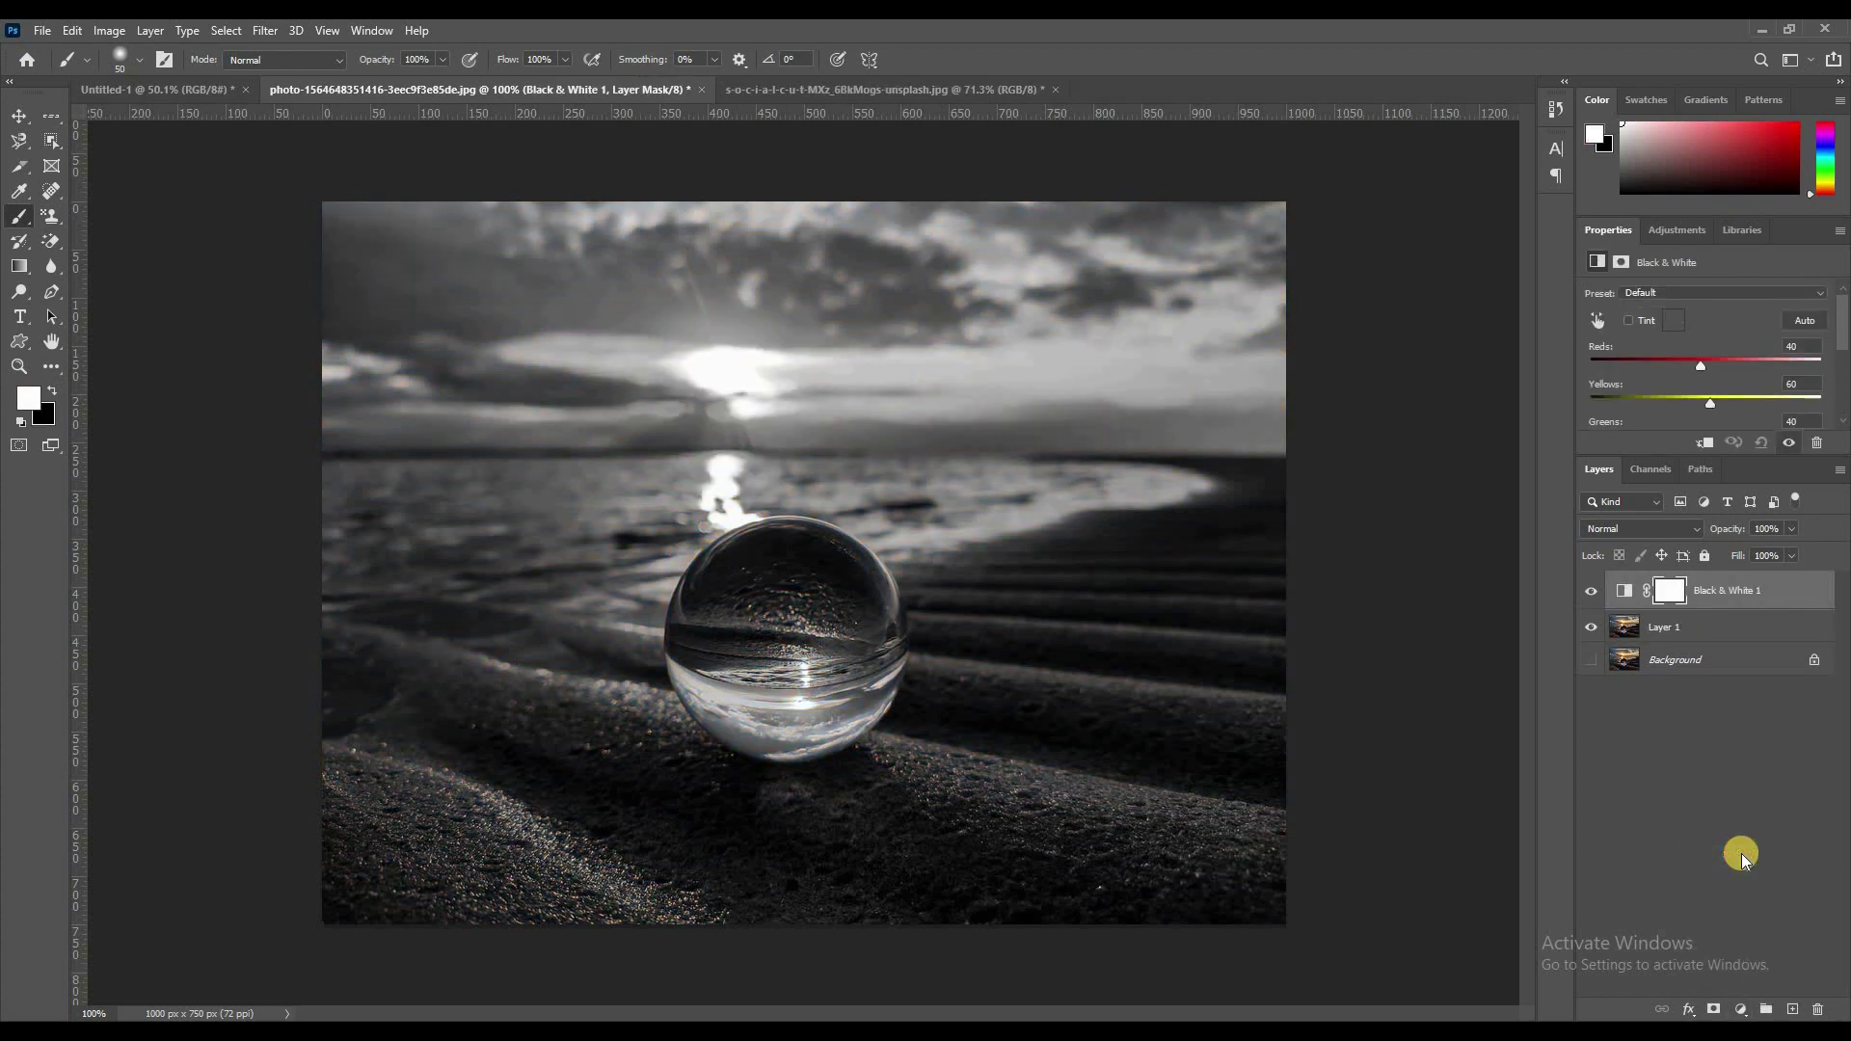
pyautogui.doubleClick(1671, 592)
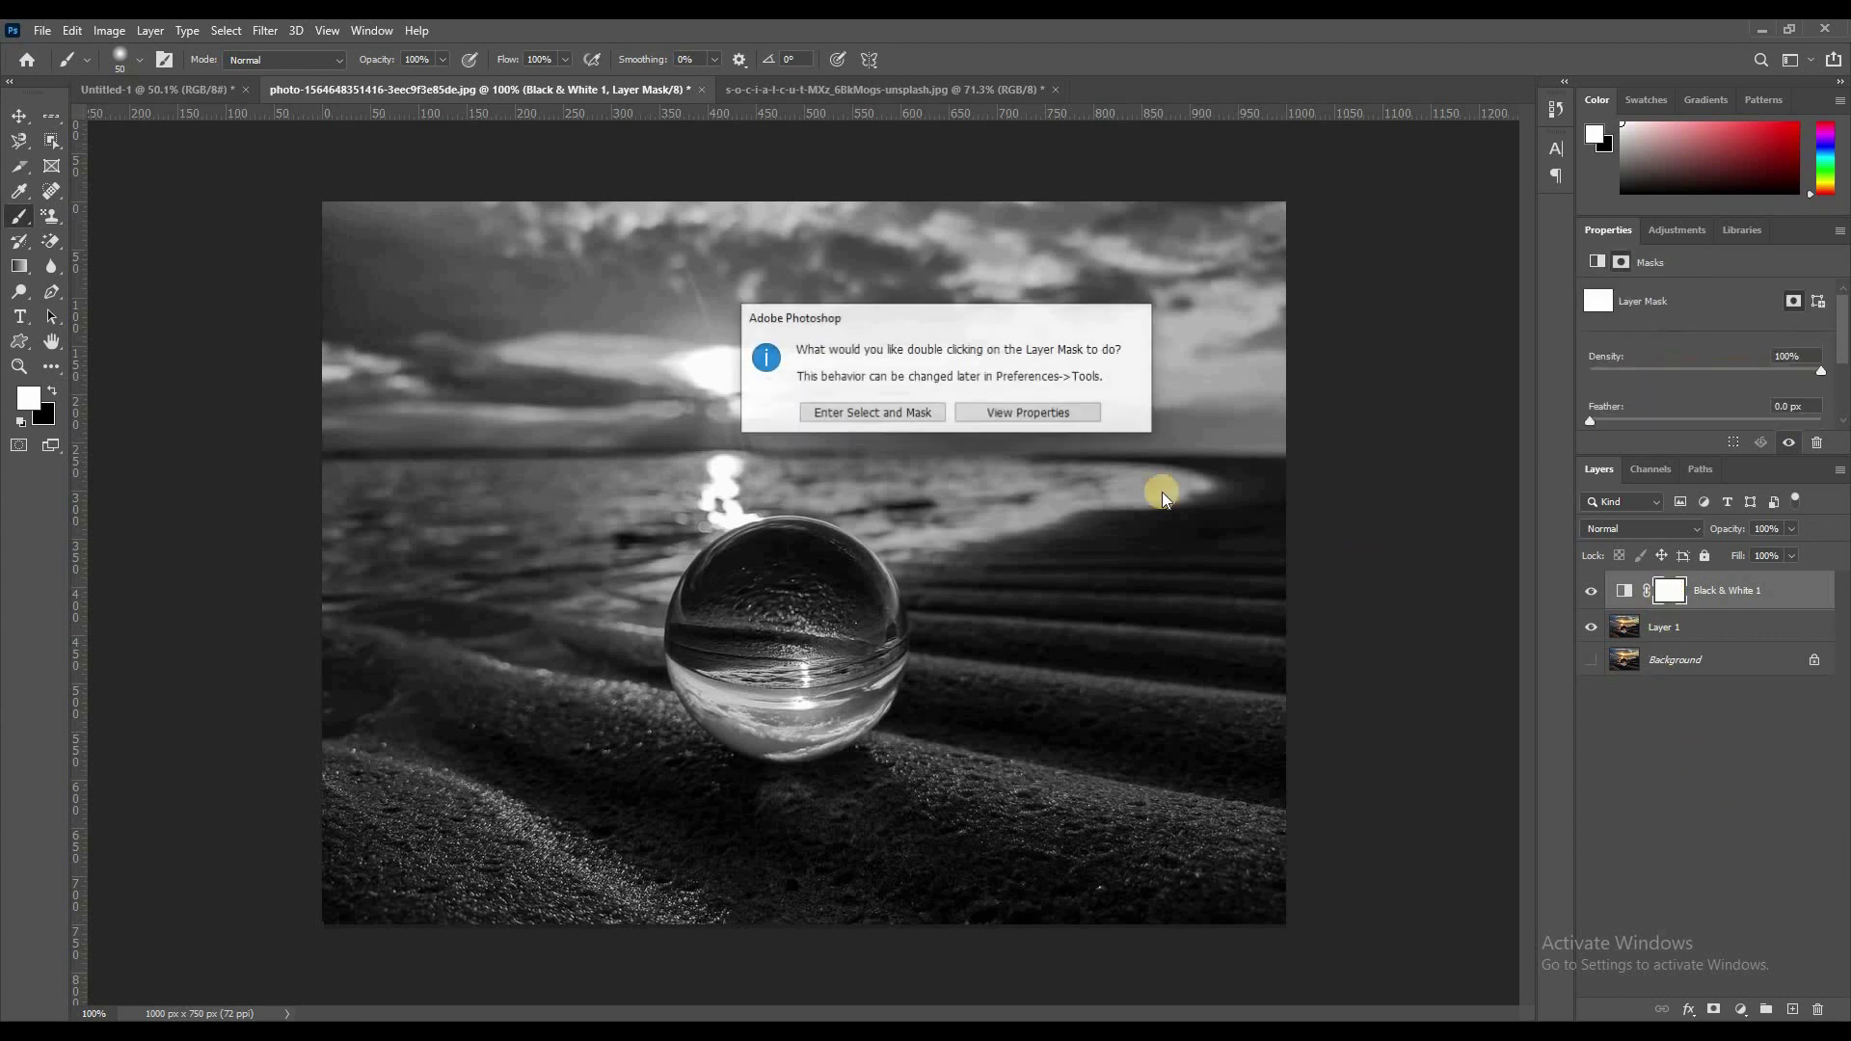
pyautogui.click(1008, 412)
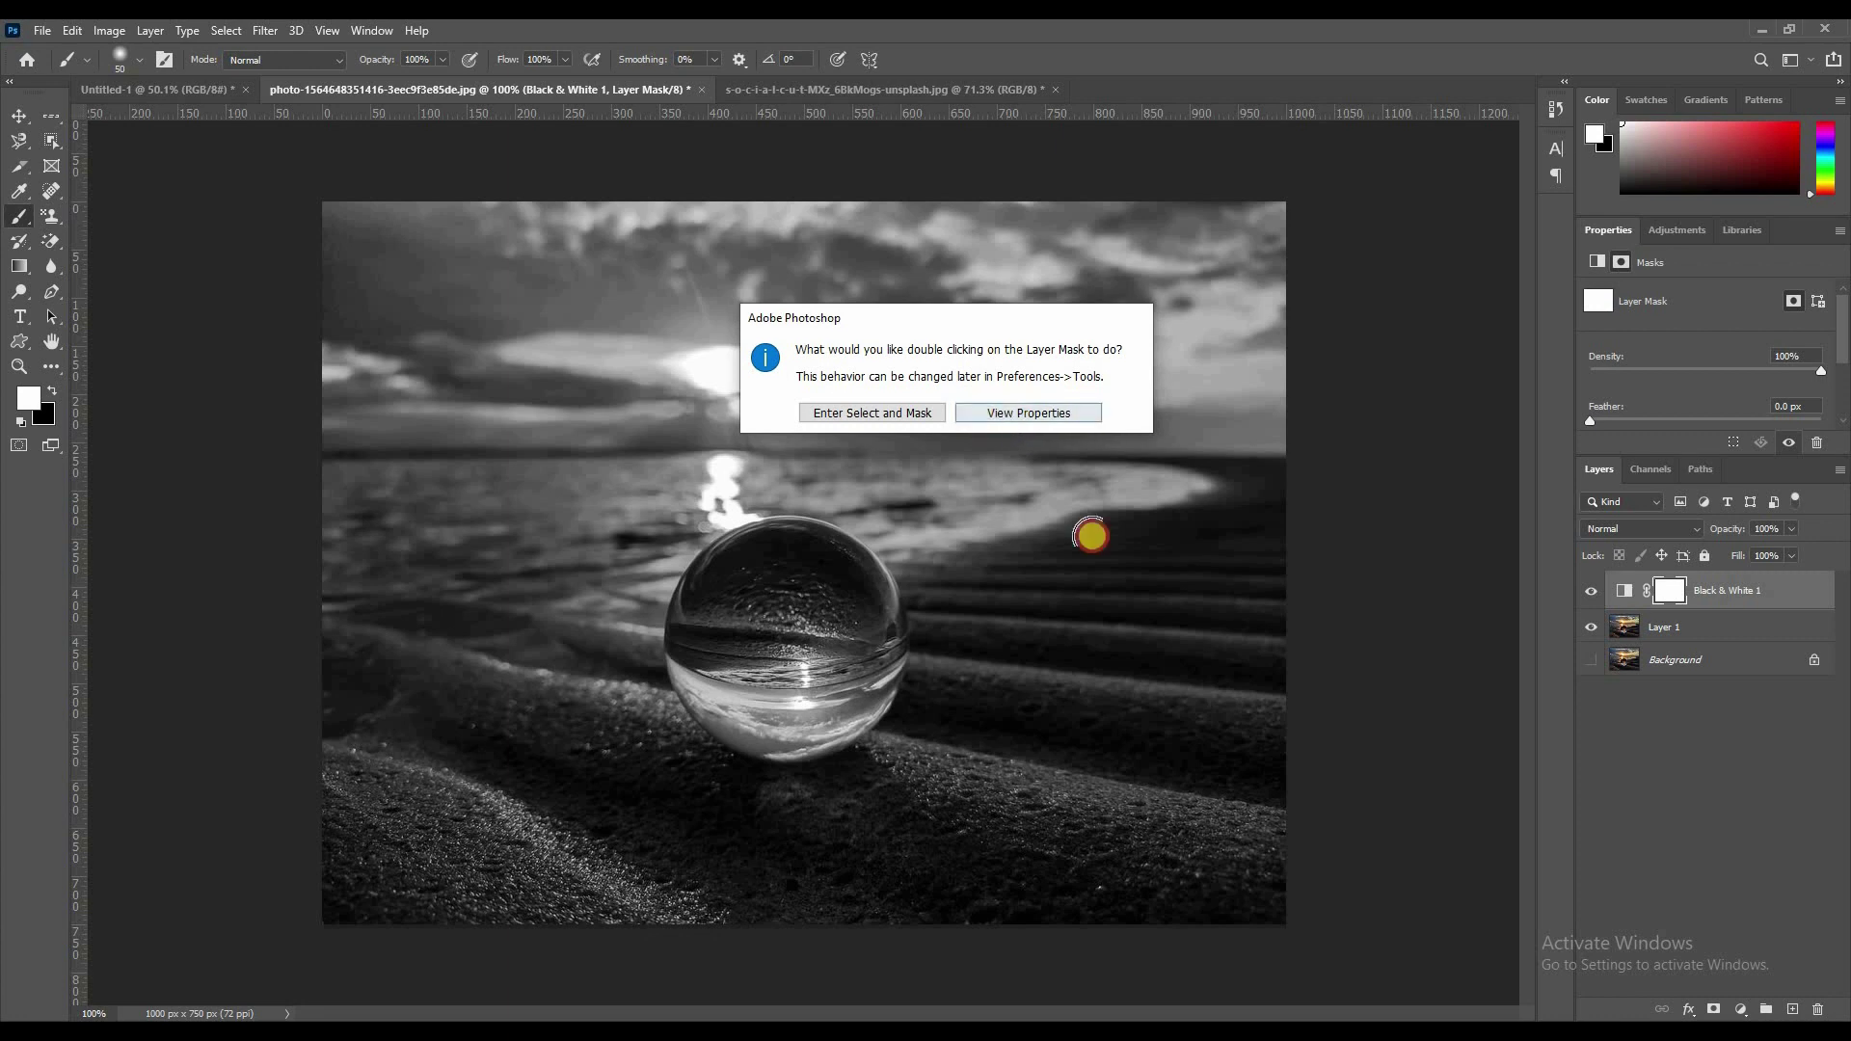
pyautogui.click(1674, 600)
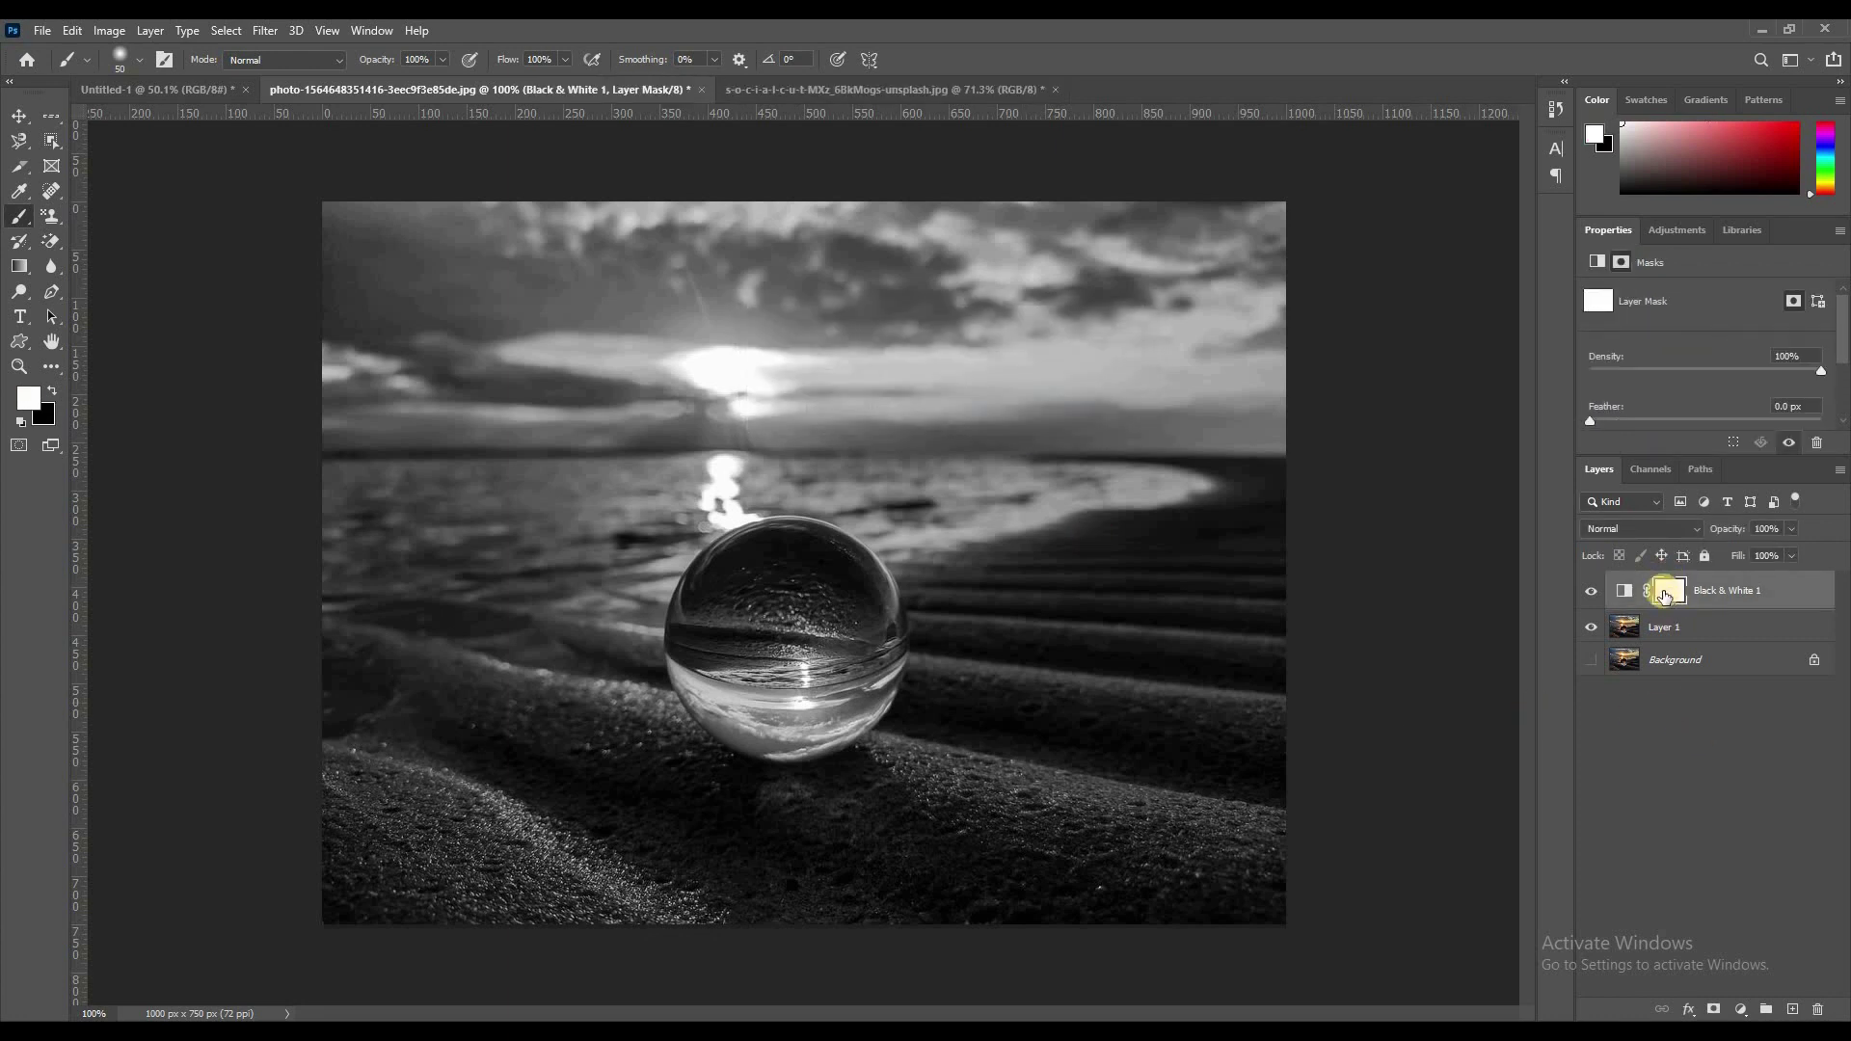
pyautogui.moveTo(1677, 604); pyautogui.dragTo(1653, 637)
pyautogui.click(1653, 636)
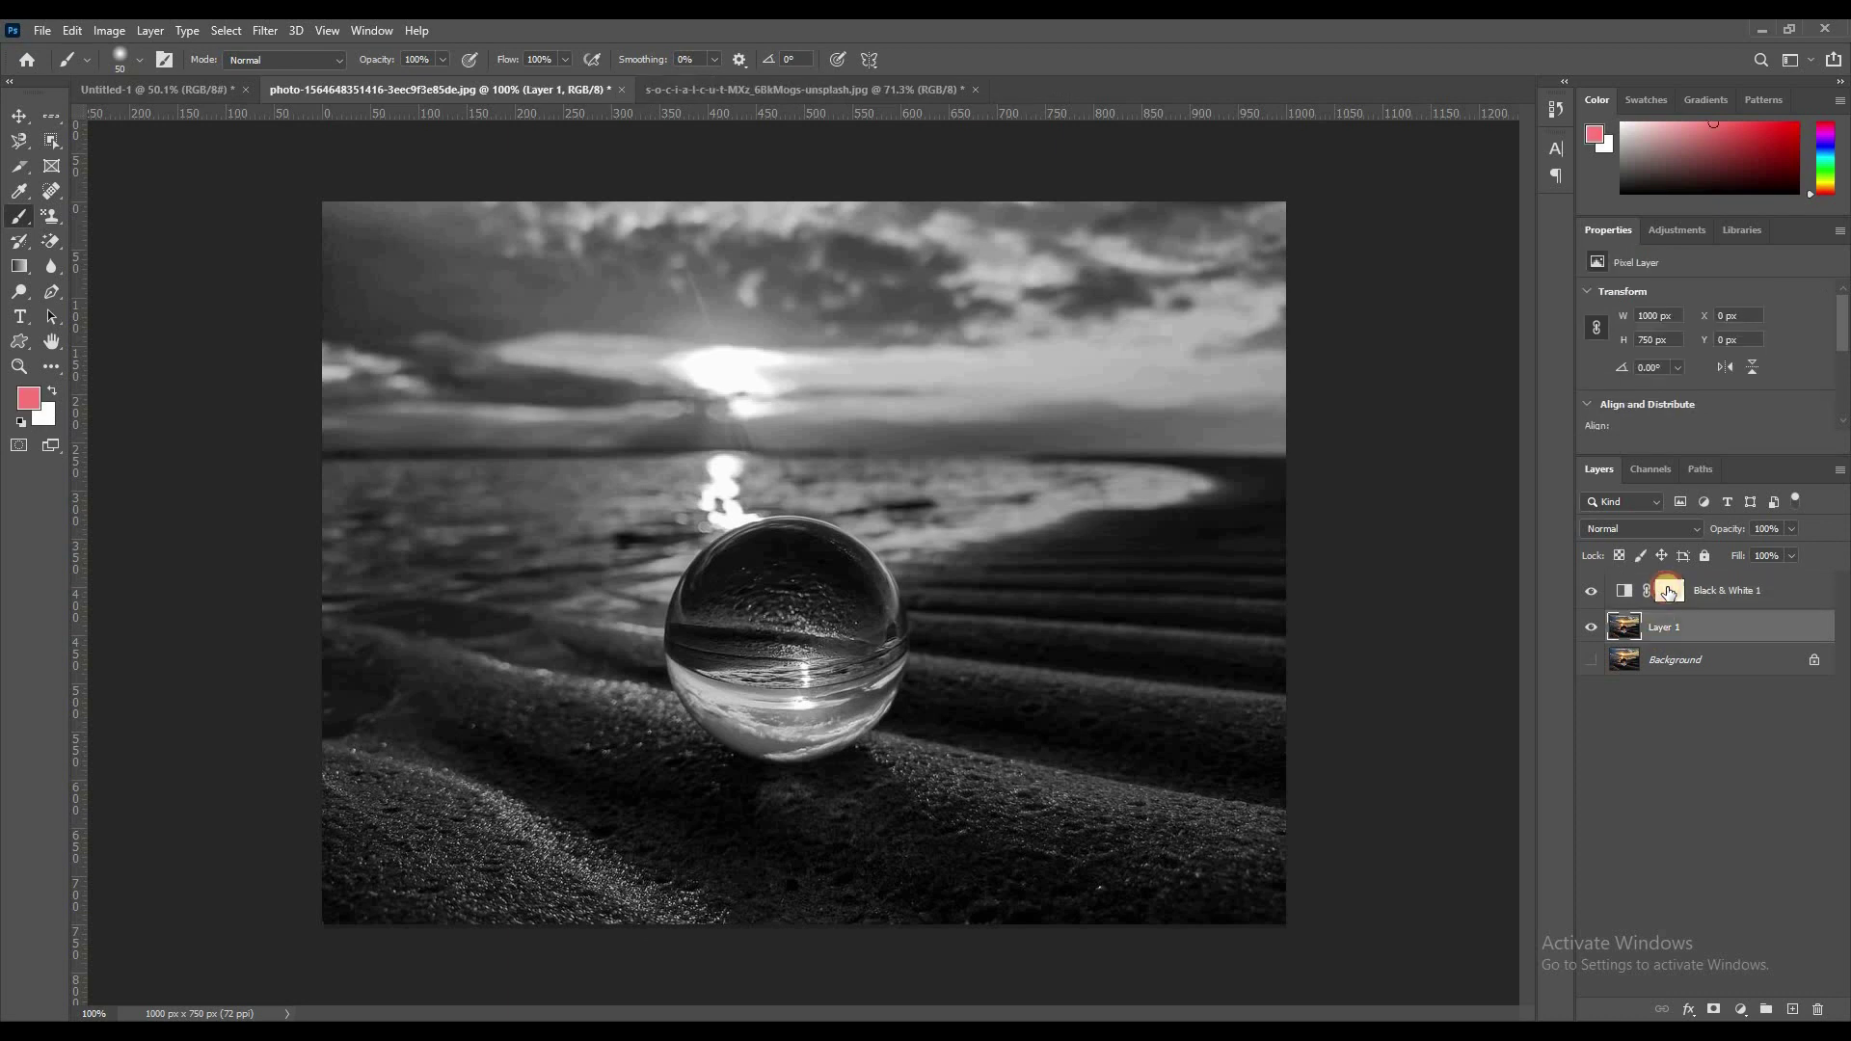
pyautogui.click(1669, 591)
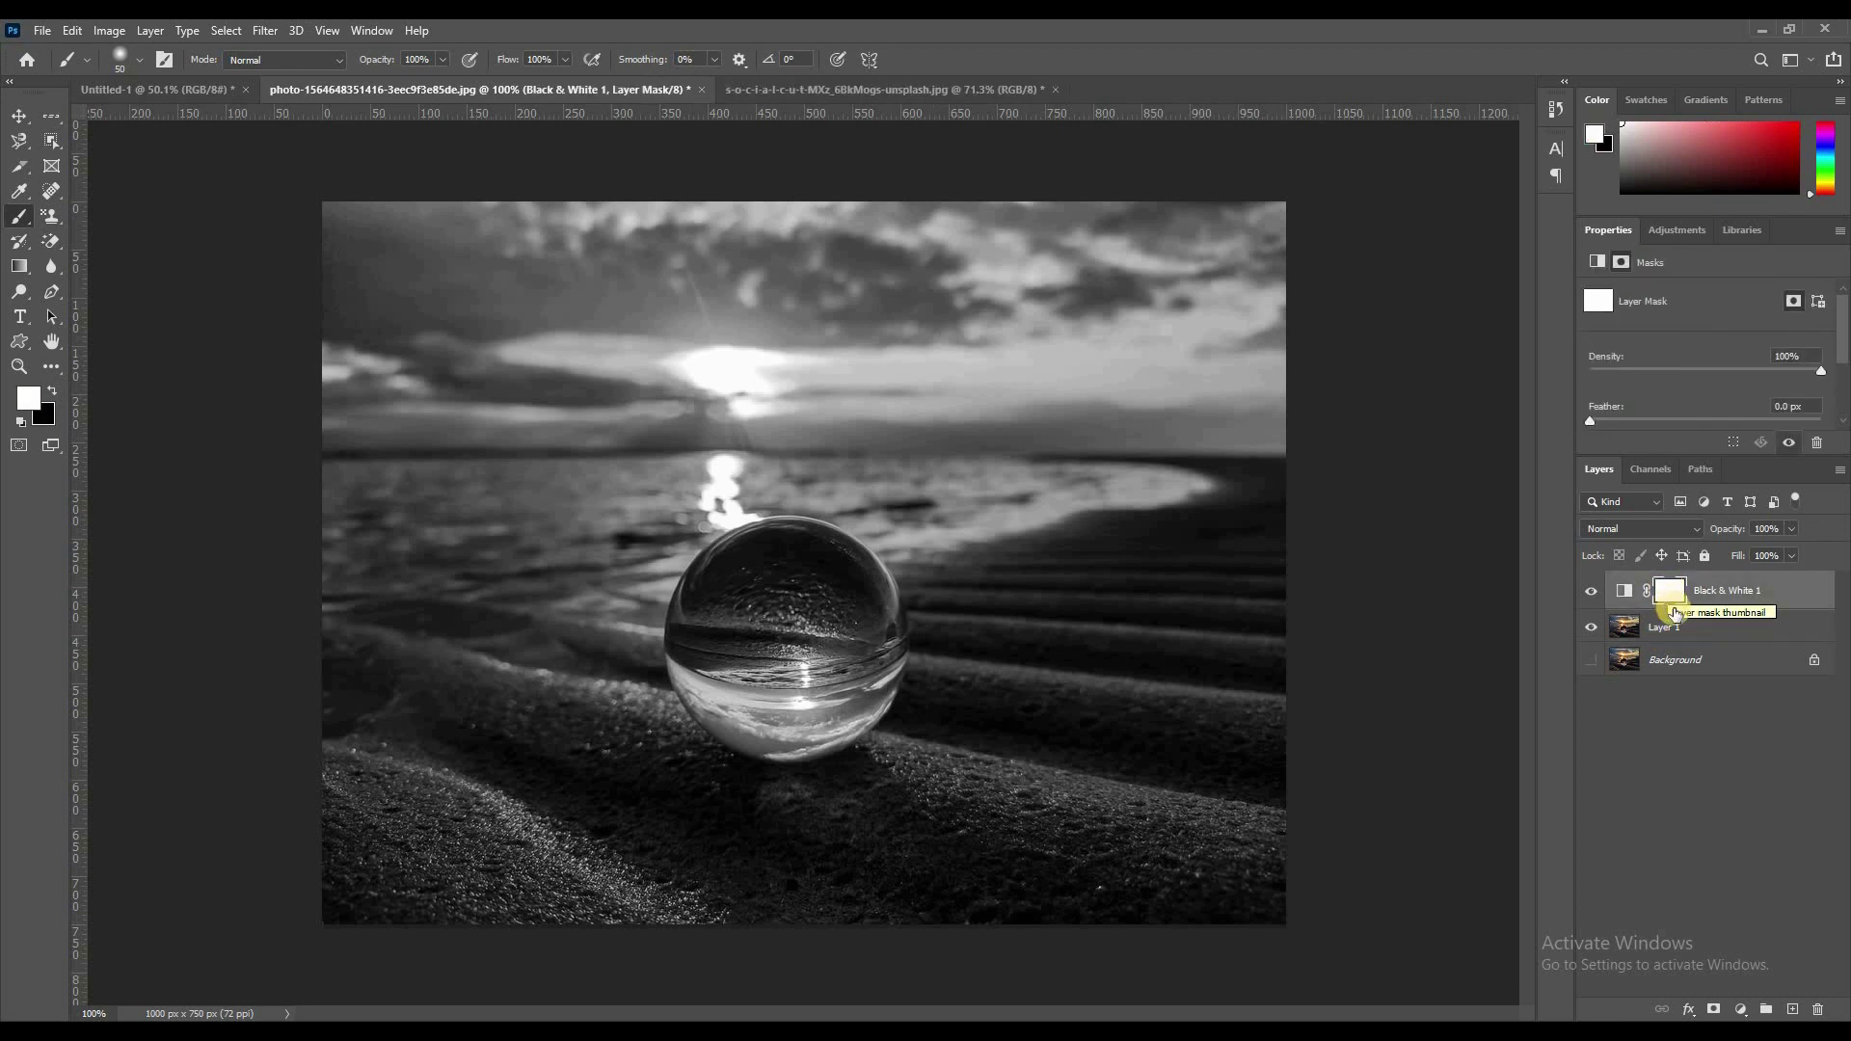
# - Paint black with a 300 px brush over the crystal ball, compare, then deselect
pyautogui.press('x')
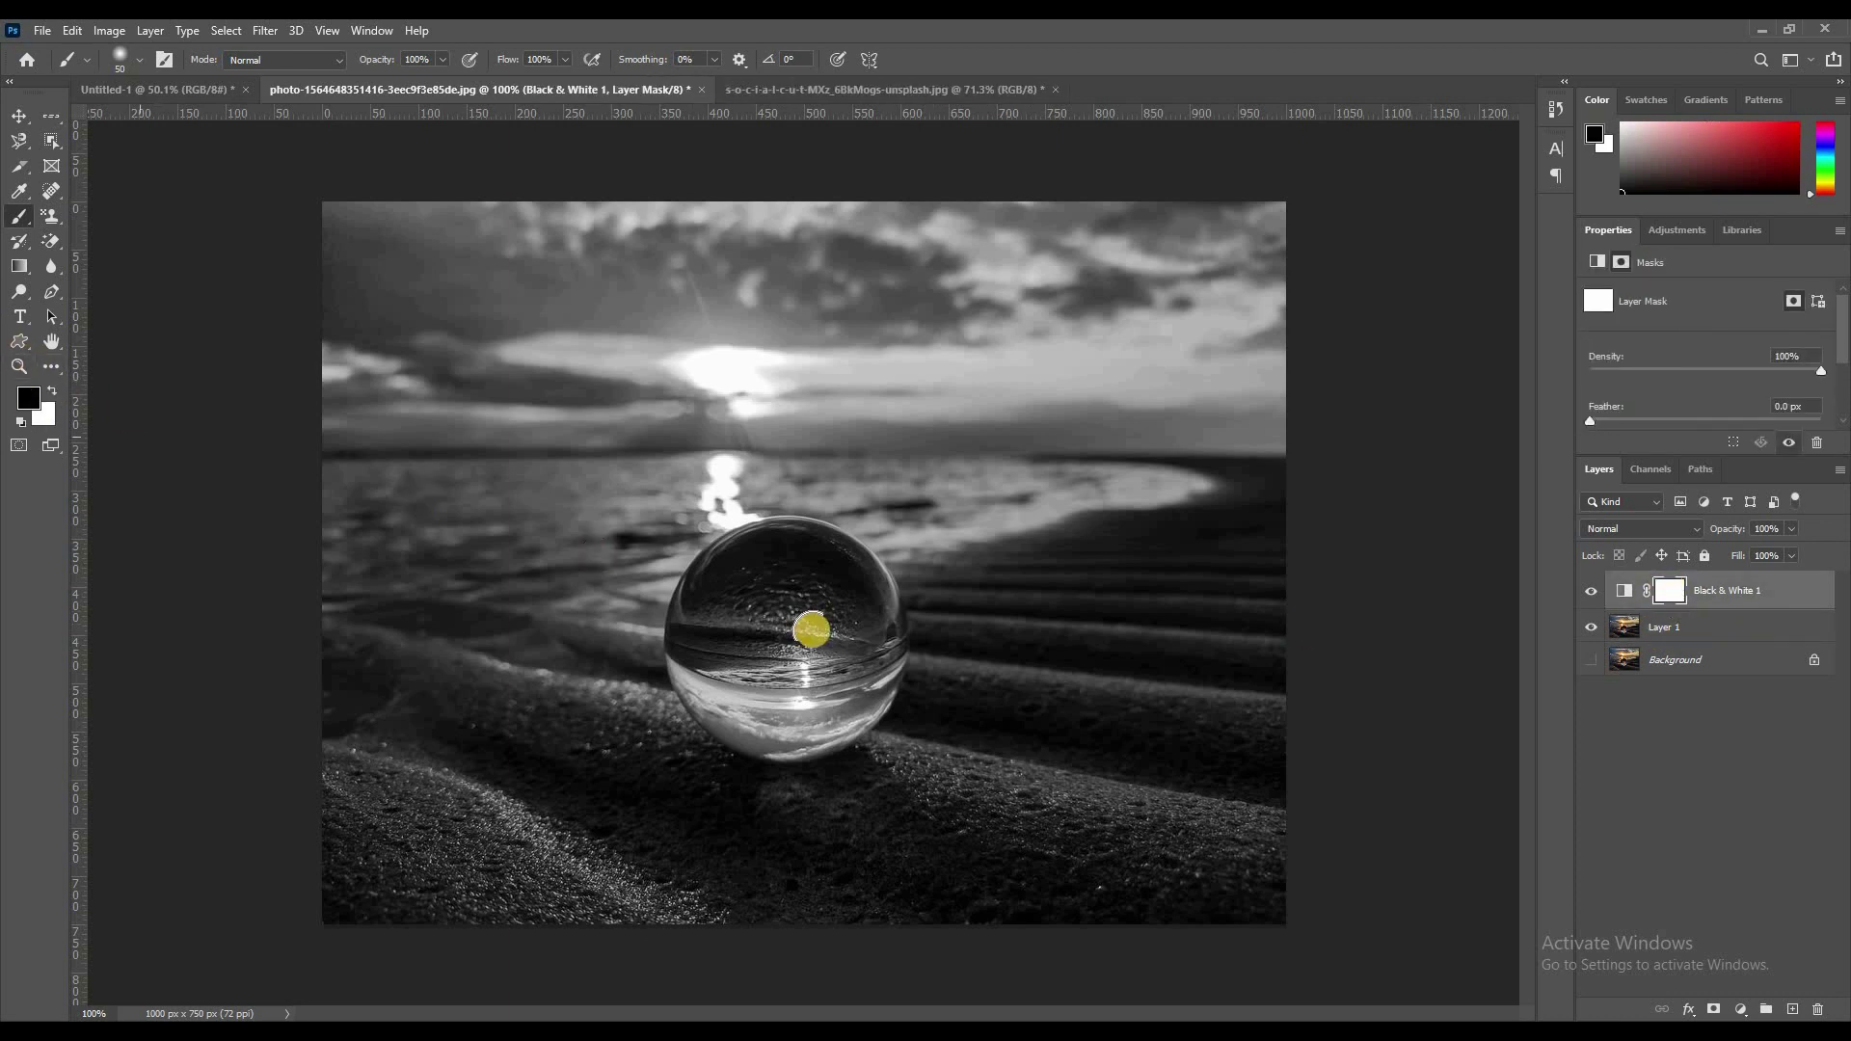
pyautogui.press(']')
pyautogui.press(']')
pyautogui.press(']')
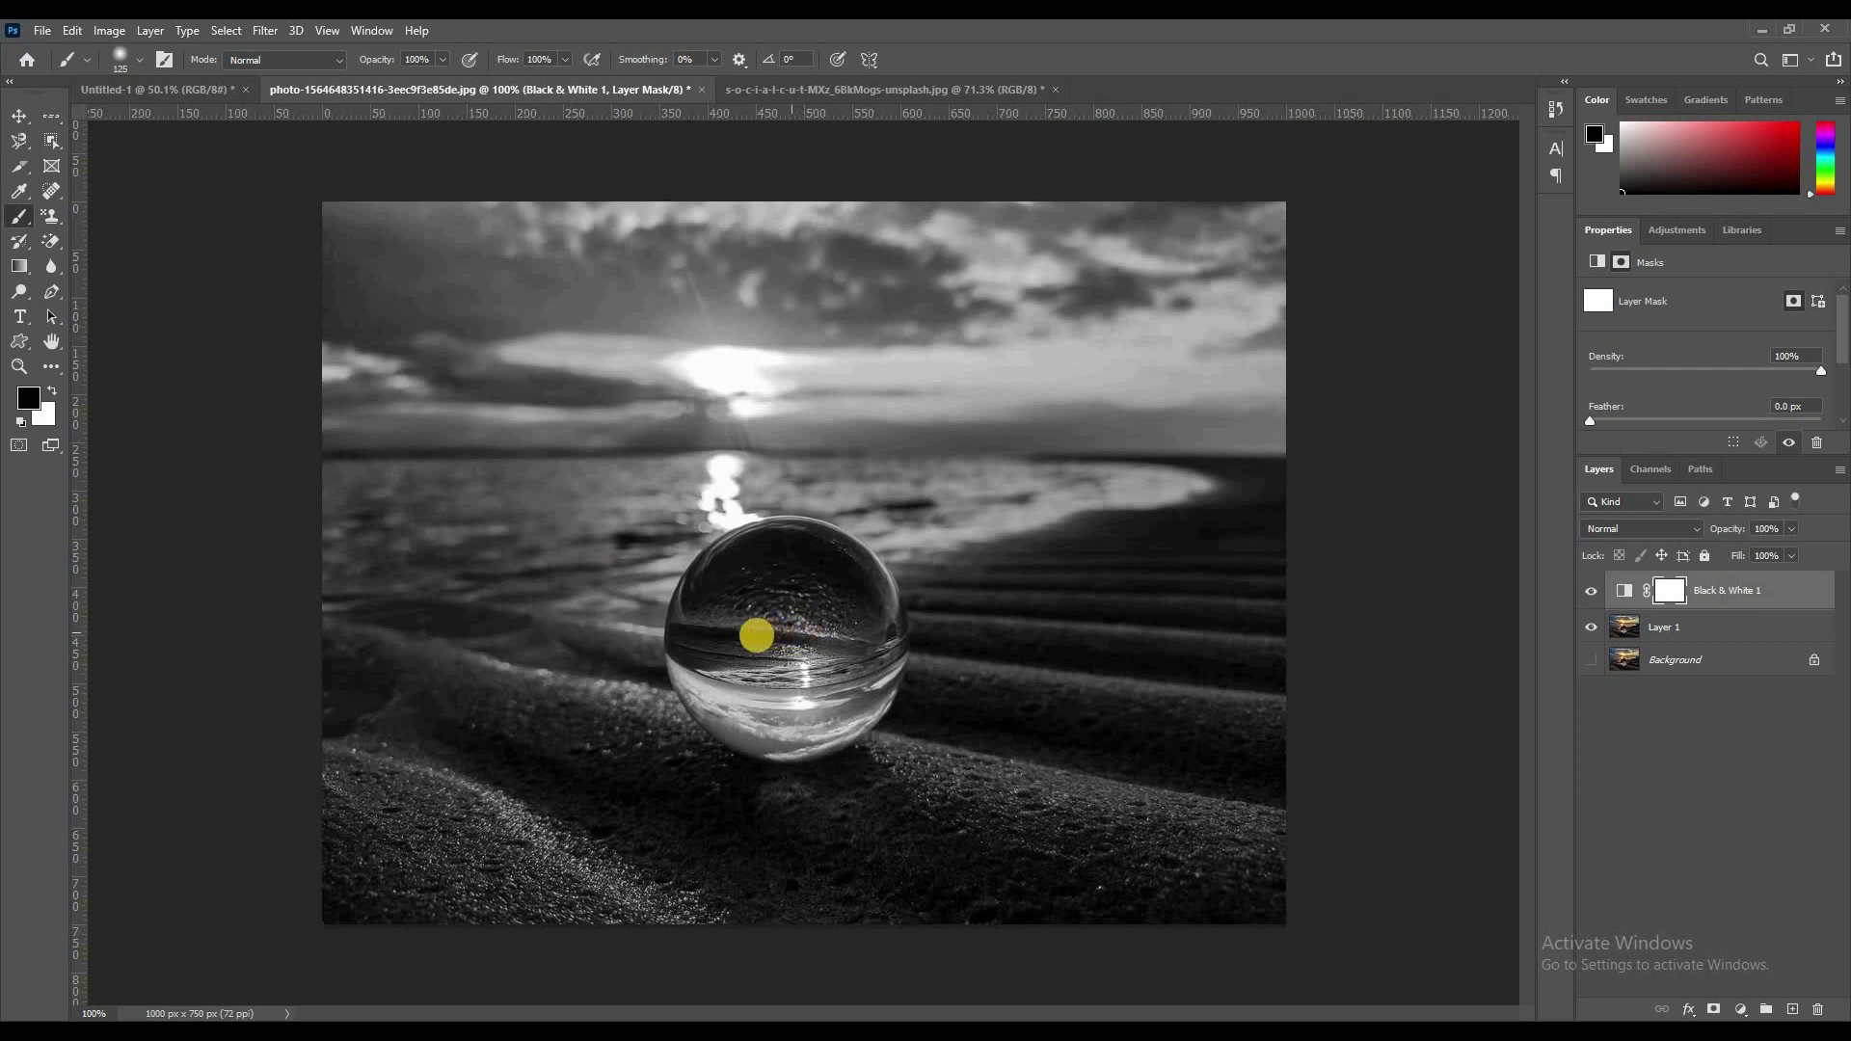
pyautogui.press(']')
pyautogui.press(']')
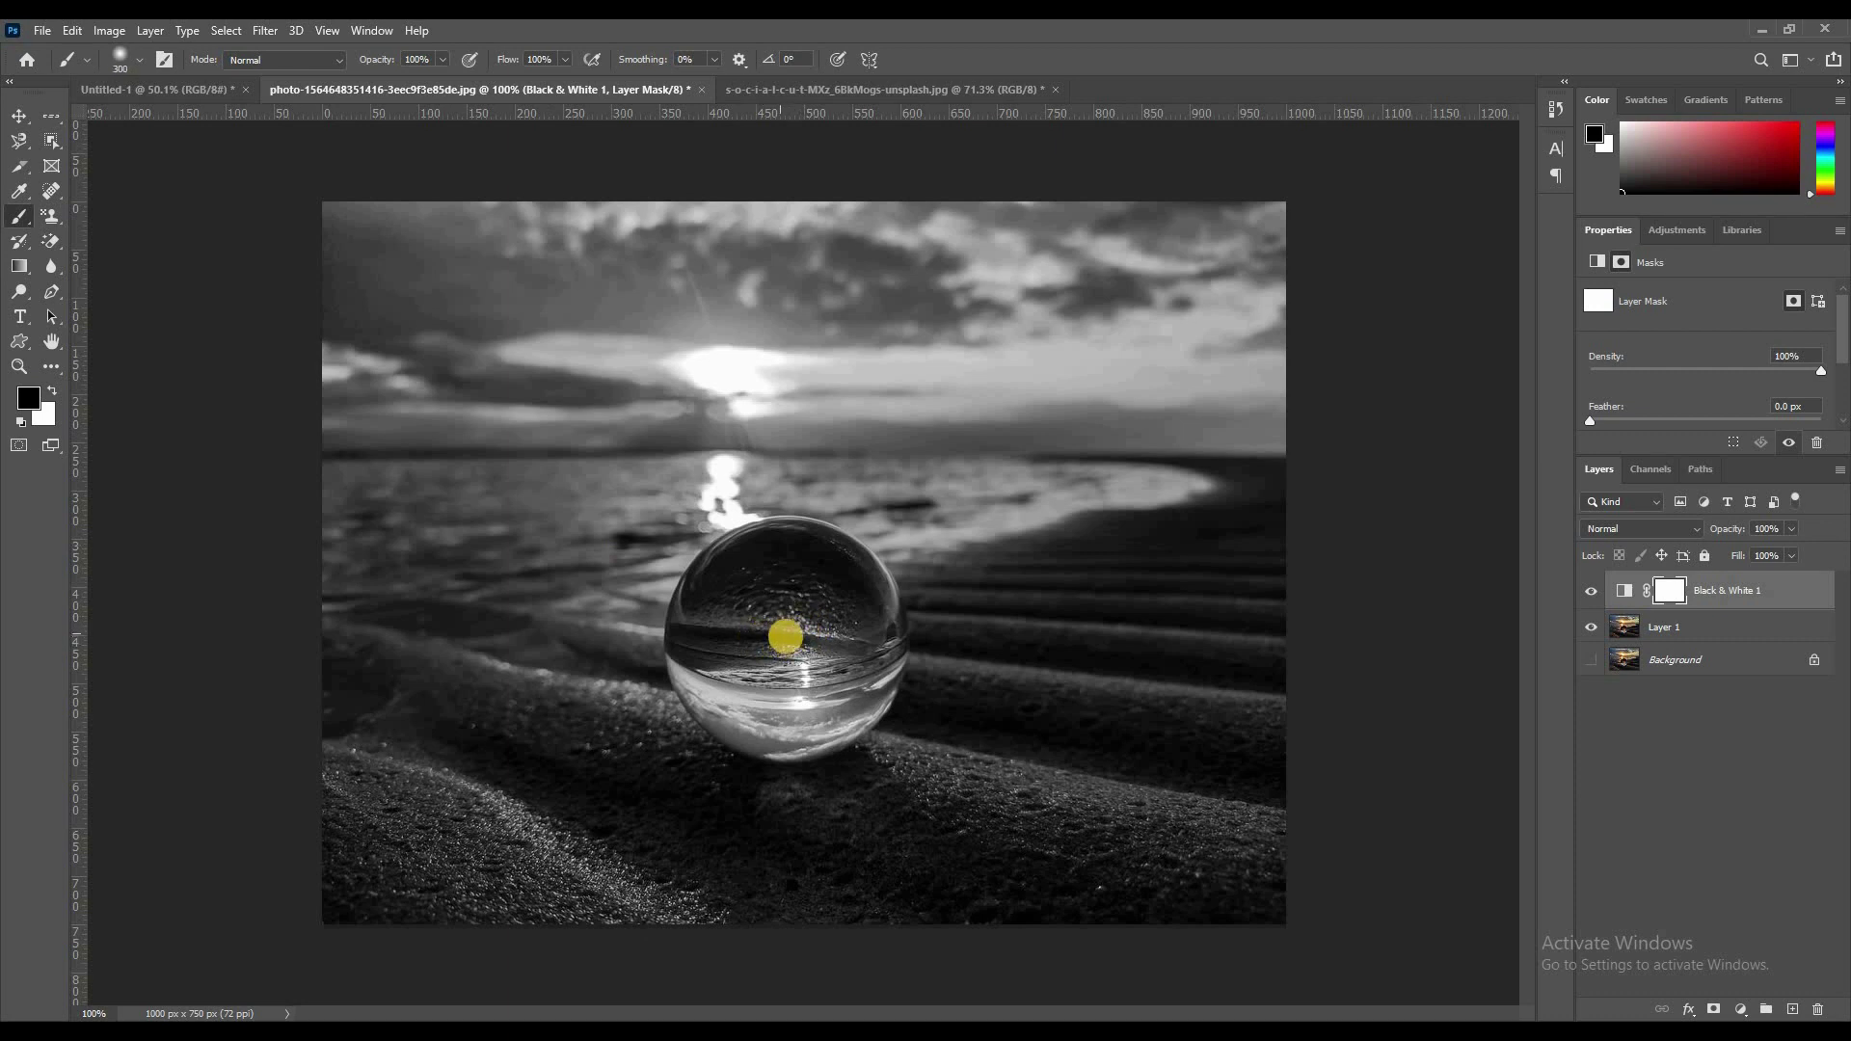
pyautogui.click(786, 635)
pyautogui.keyDown('alt'); pyautogui.scroll(-2, 1156, 805); pyautogui.keyUp('alt')
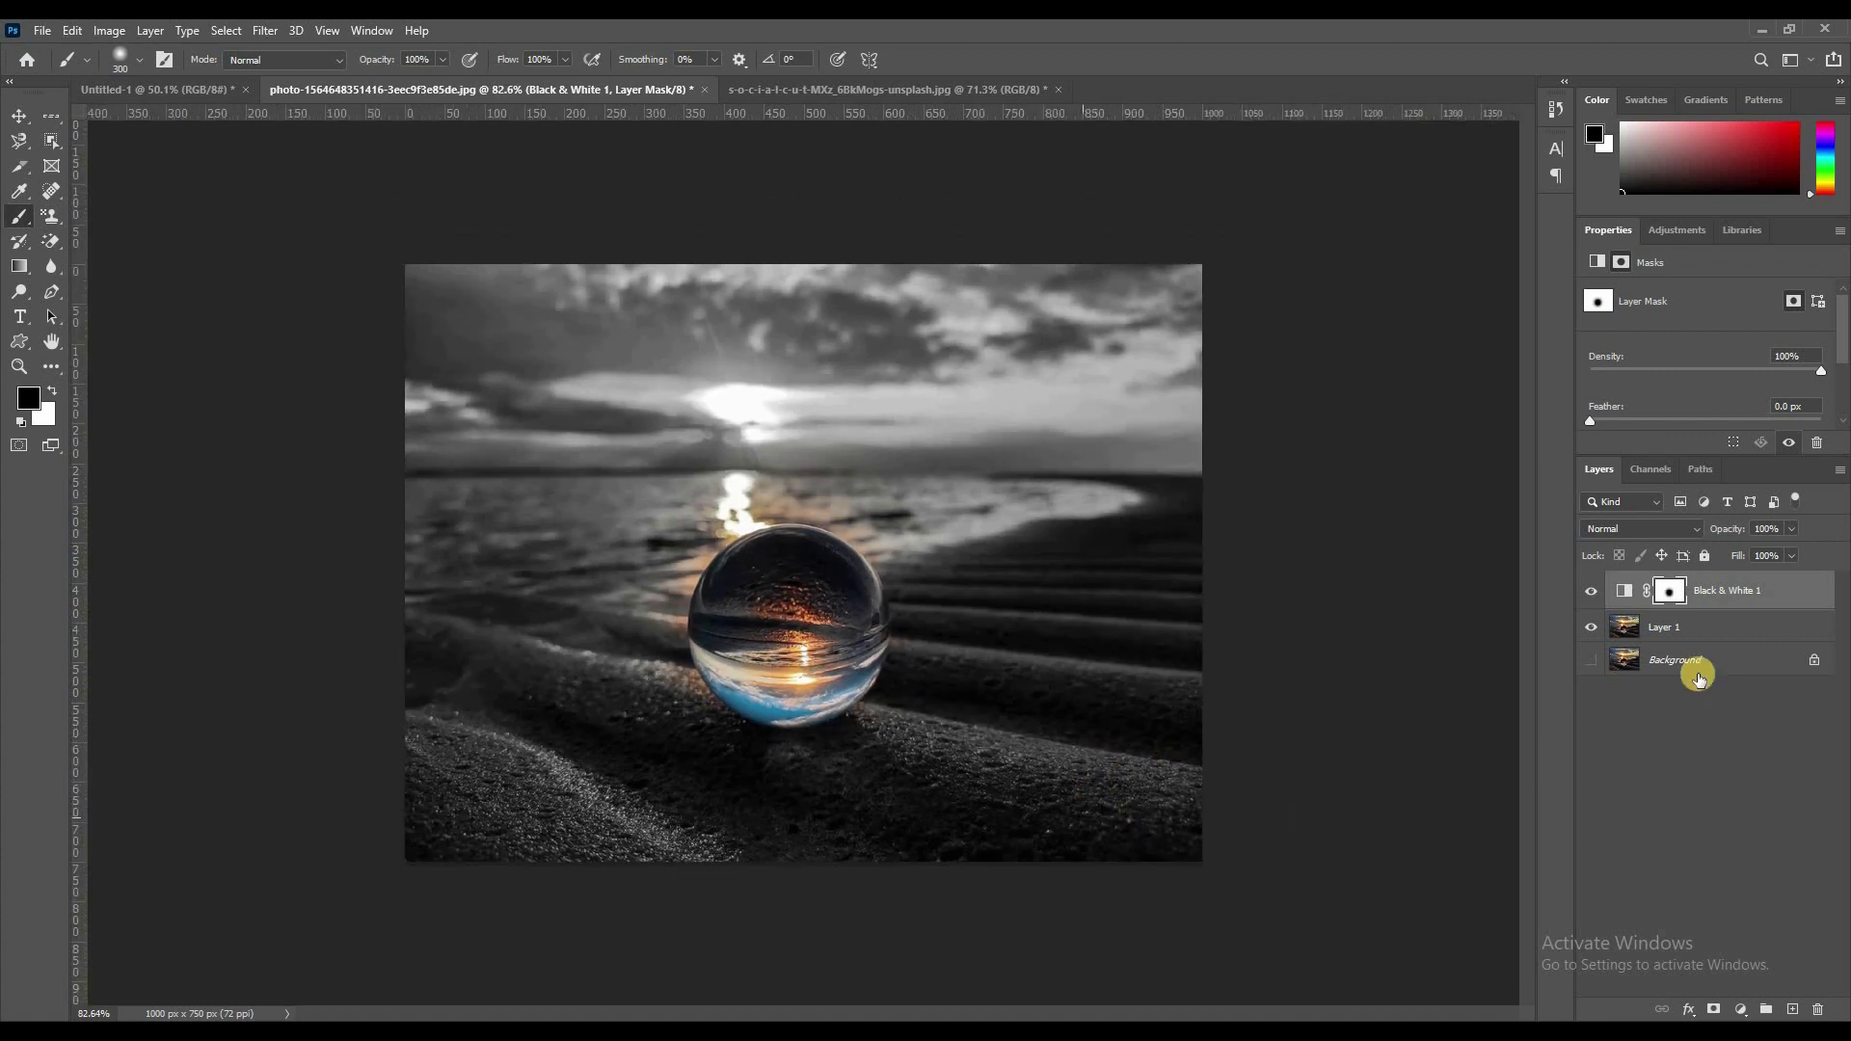
pyautogui.click(1591, 588)
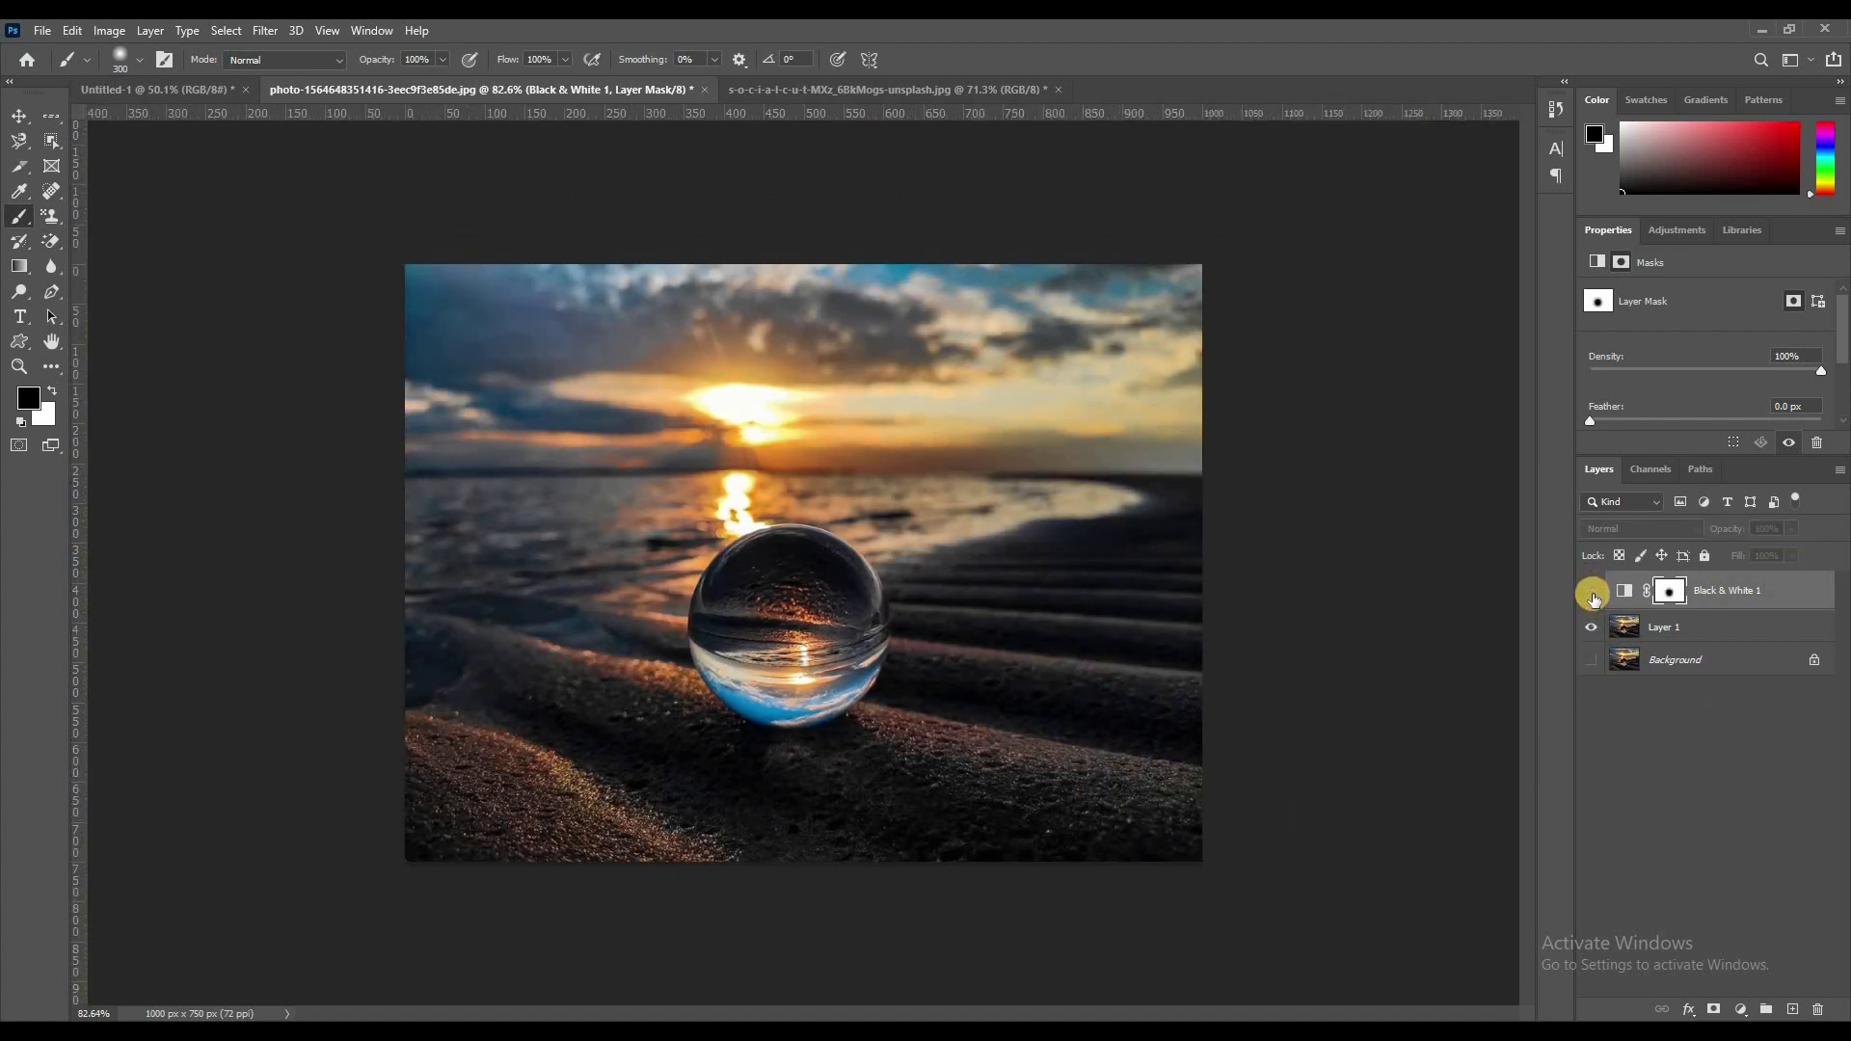
pyautogui.click(1591, 591)
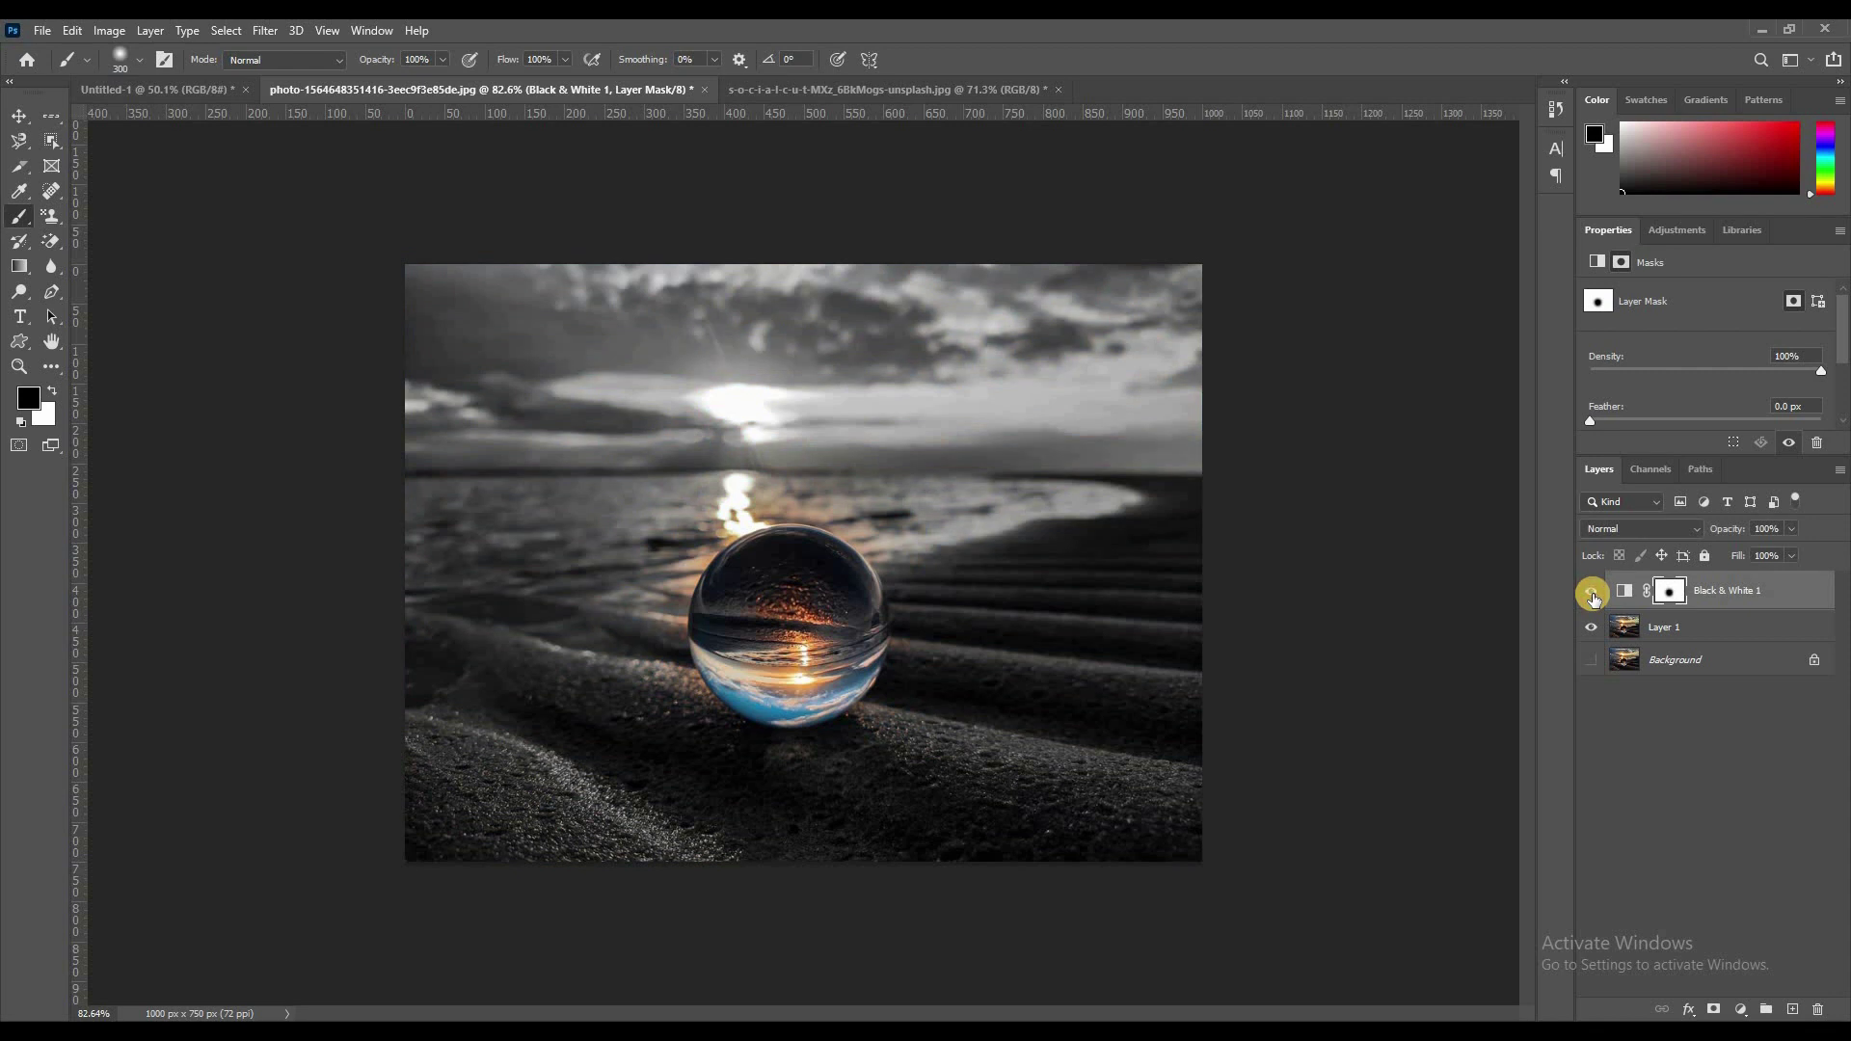
pyautogui.click(1591, 591)
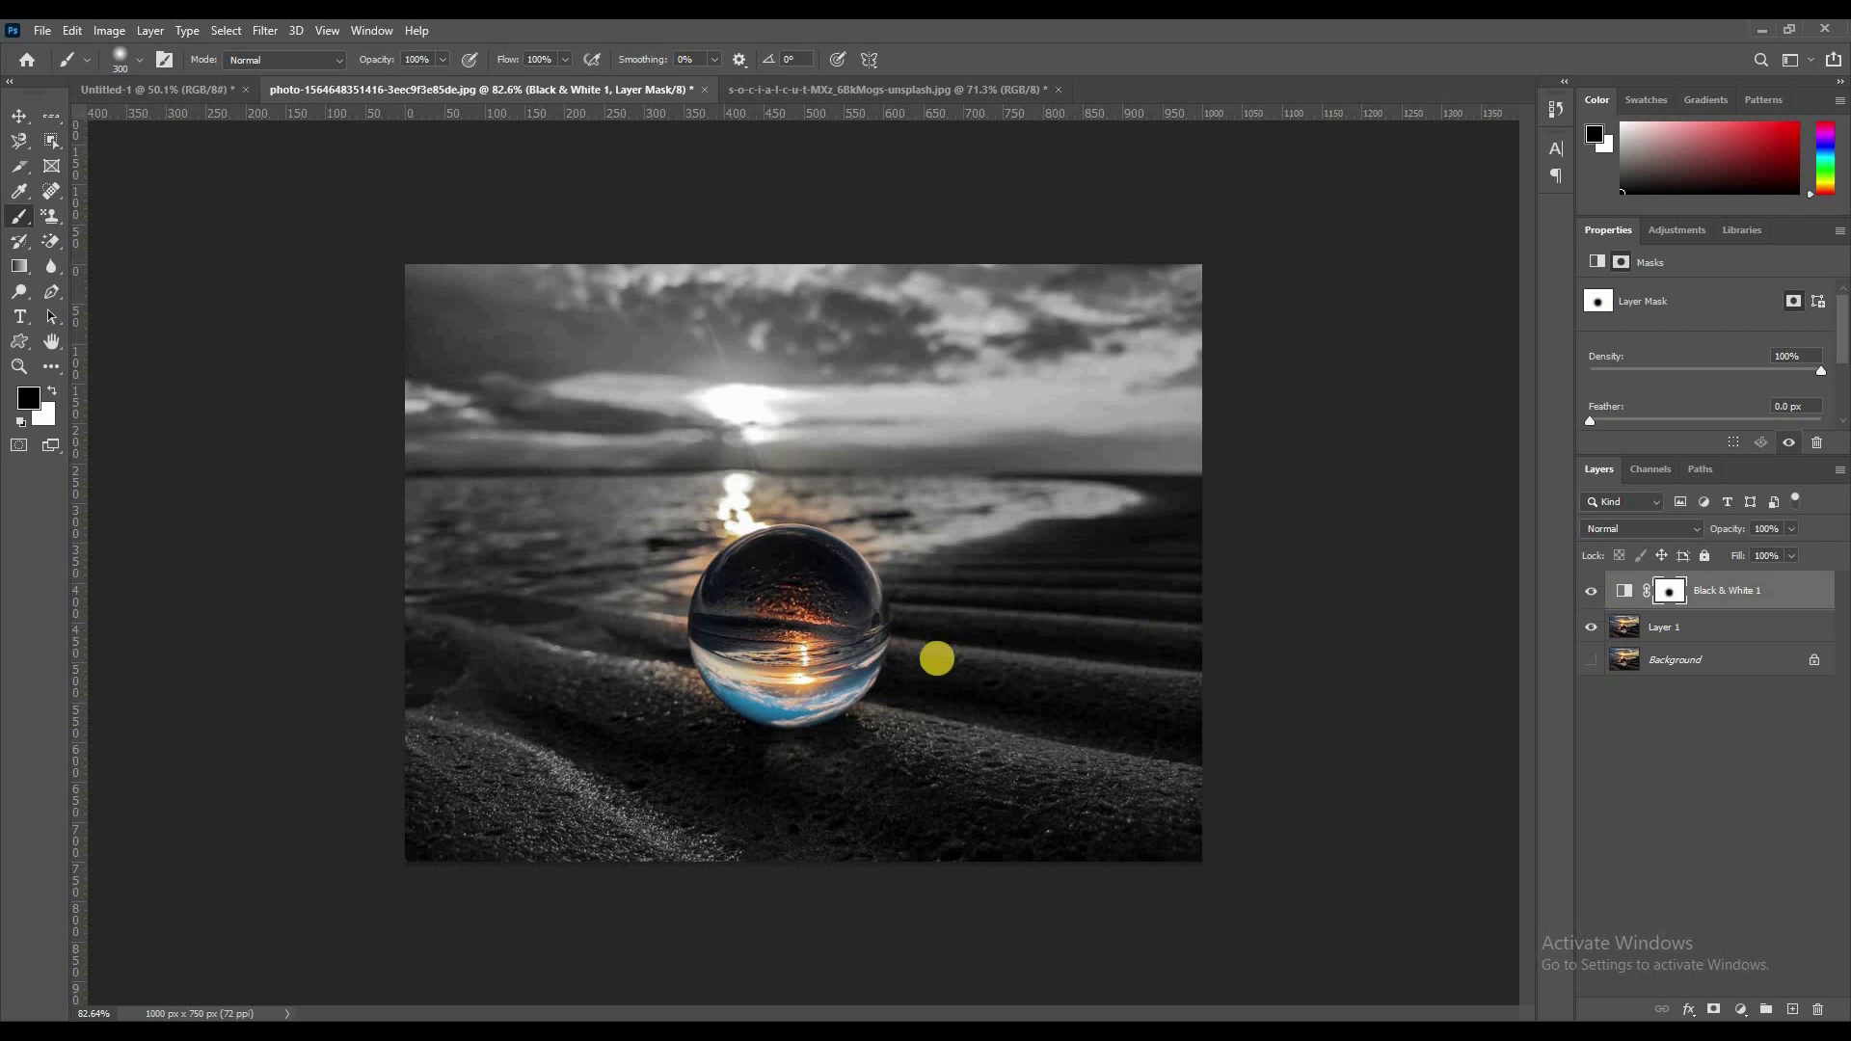
pyautogui.click(1695, 699)
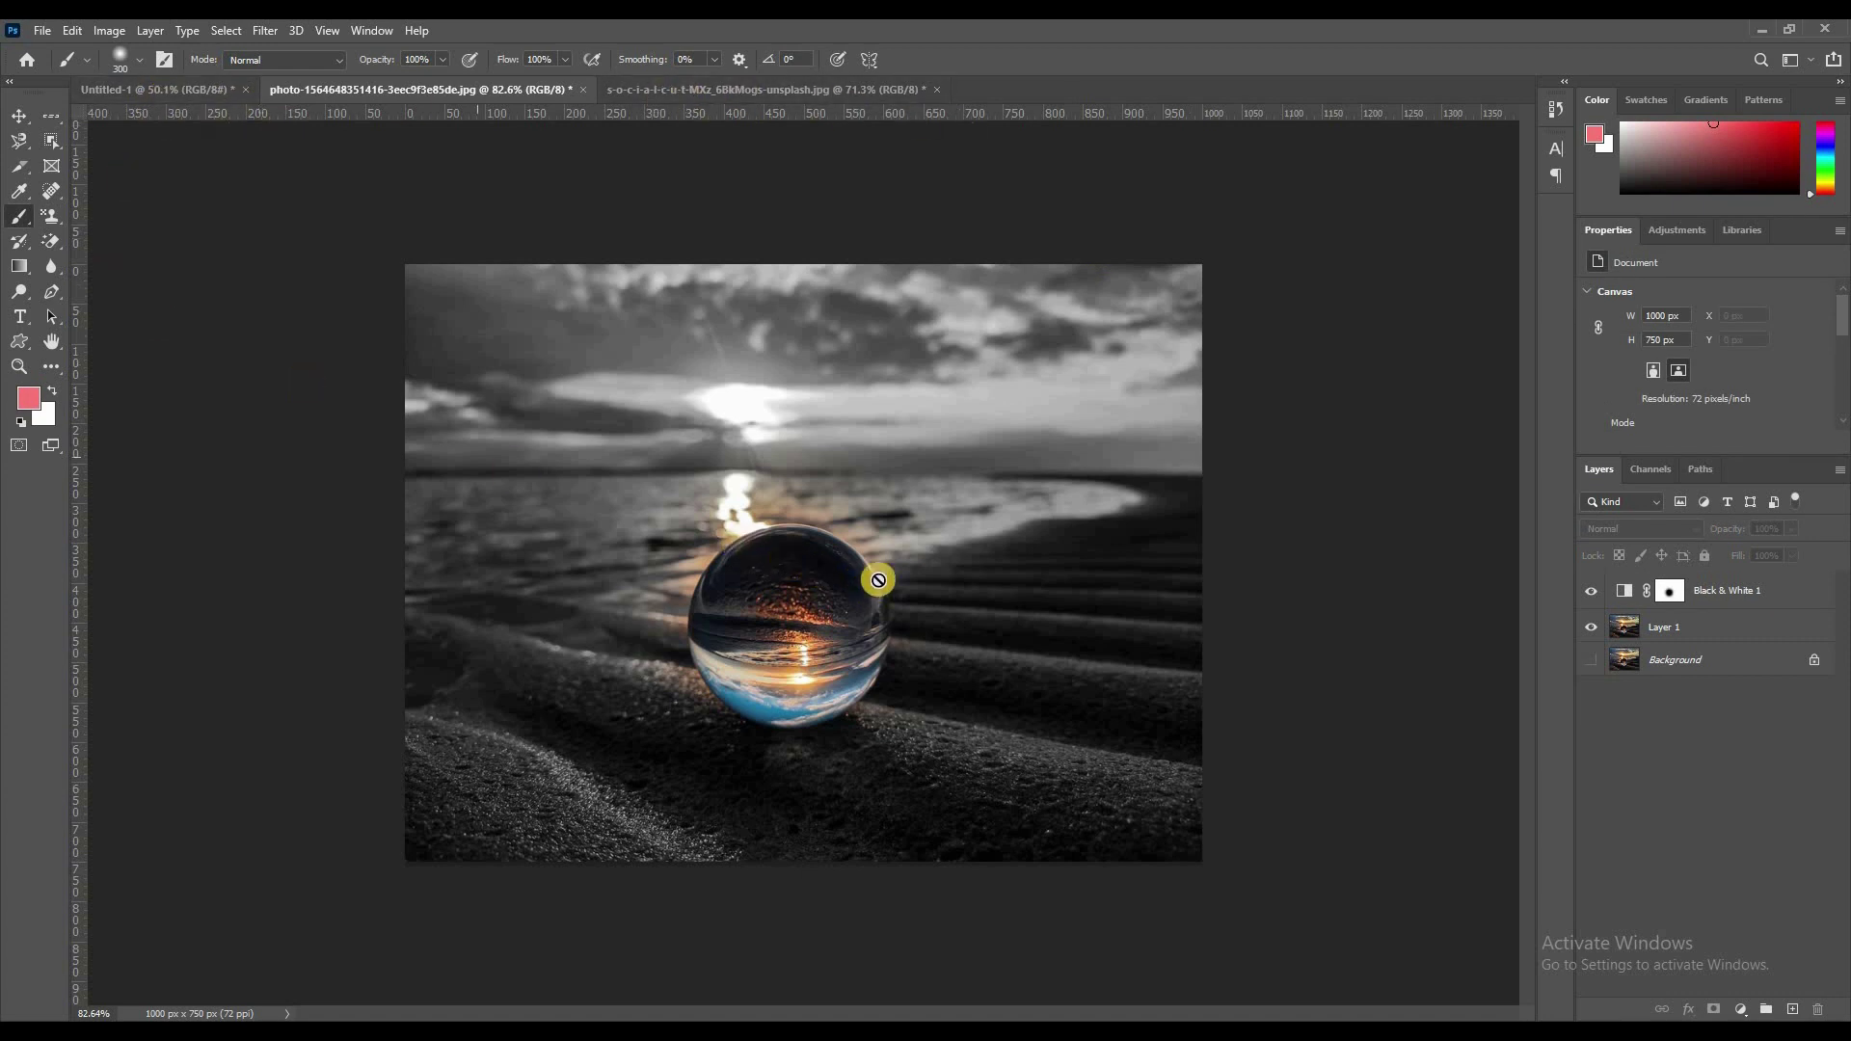
# - Create a blank 1920x1080 document and type PK100 as a text layer
pyautogui.hotkey('ctrl', 'n')
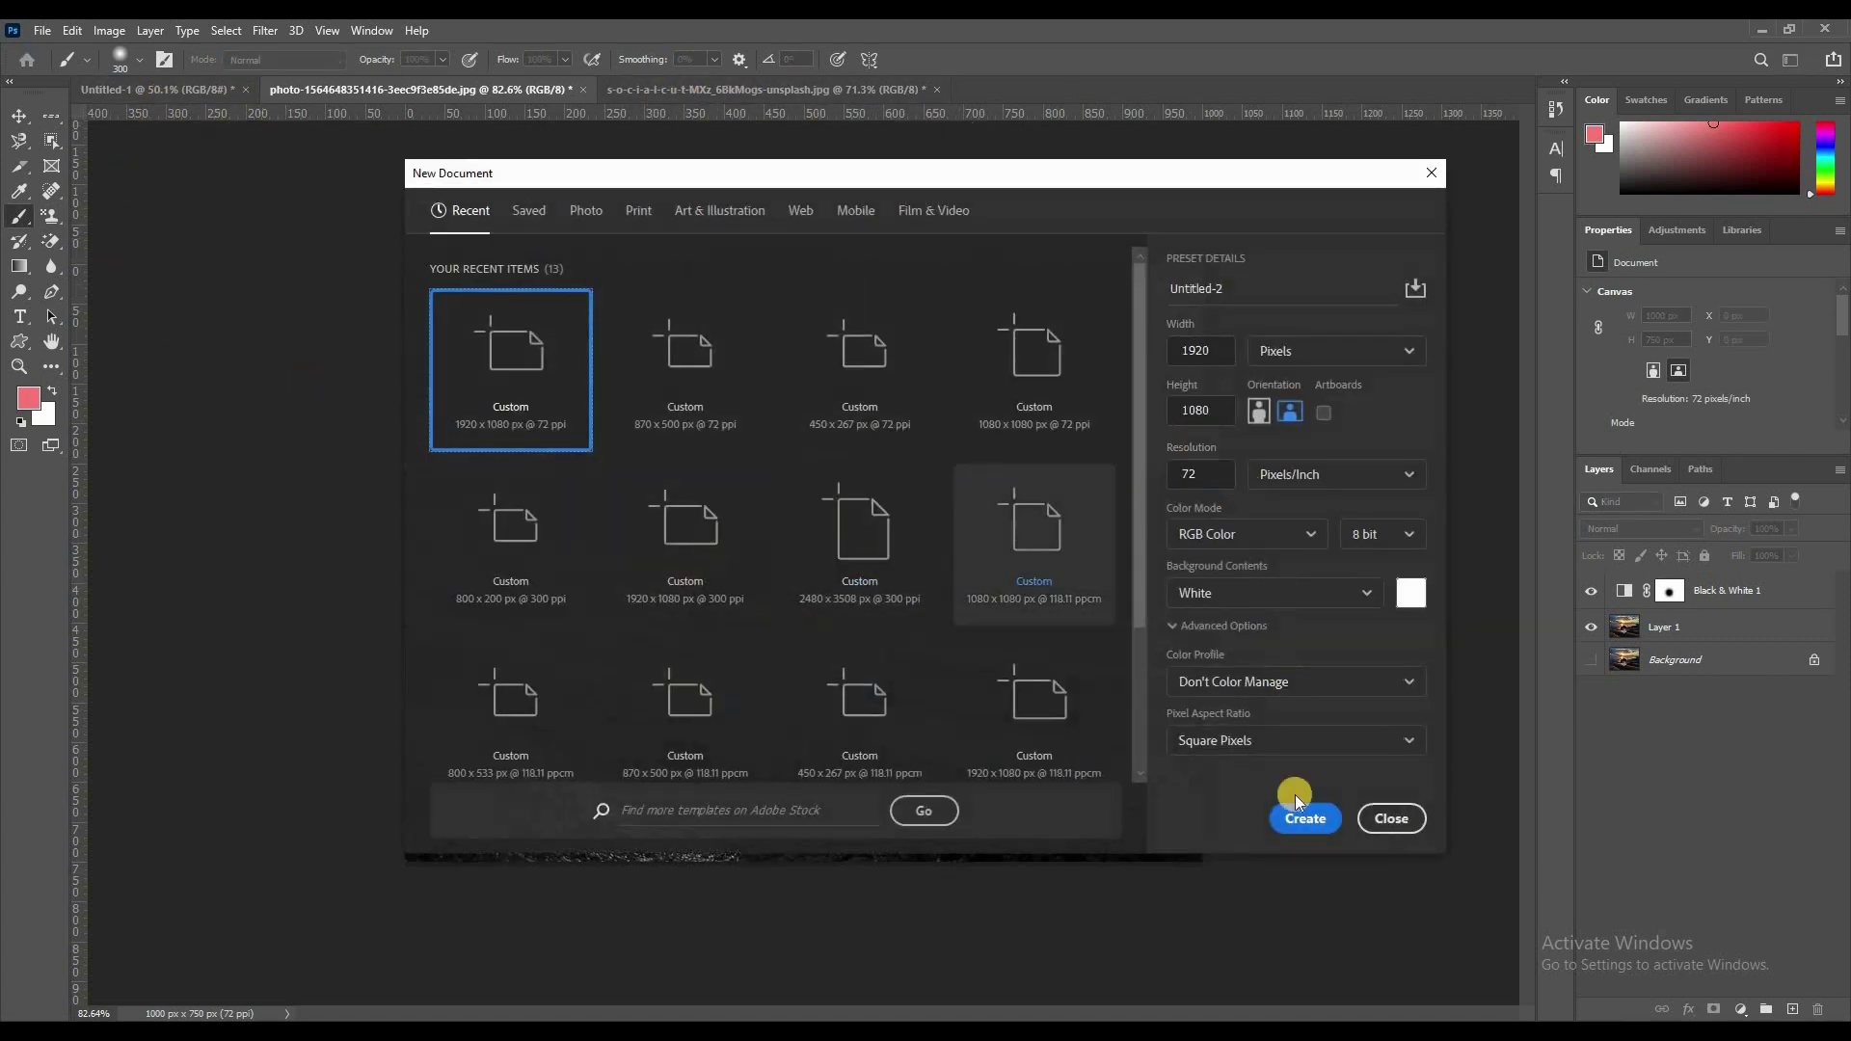
pyautogui.click(1306, 818)
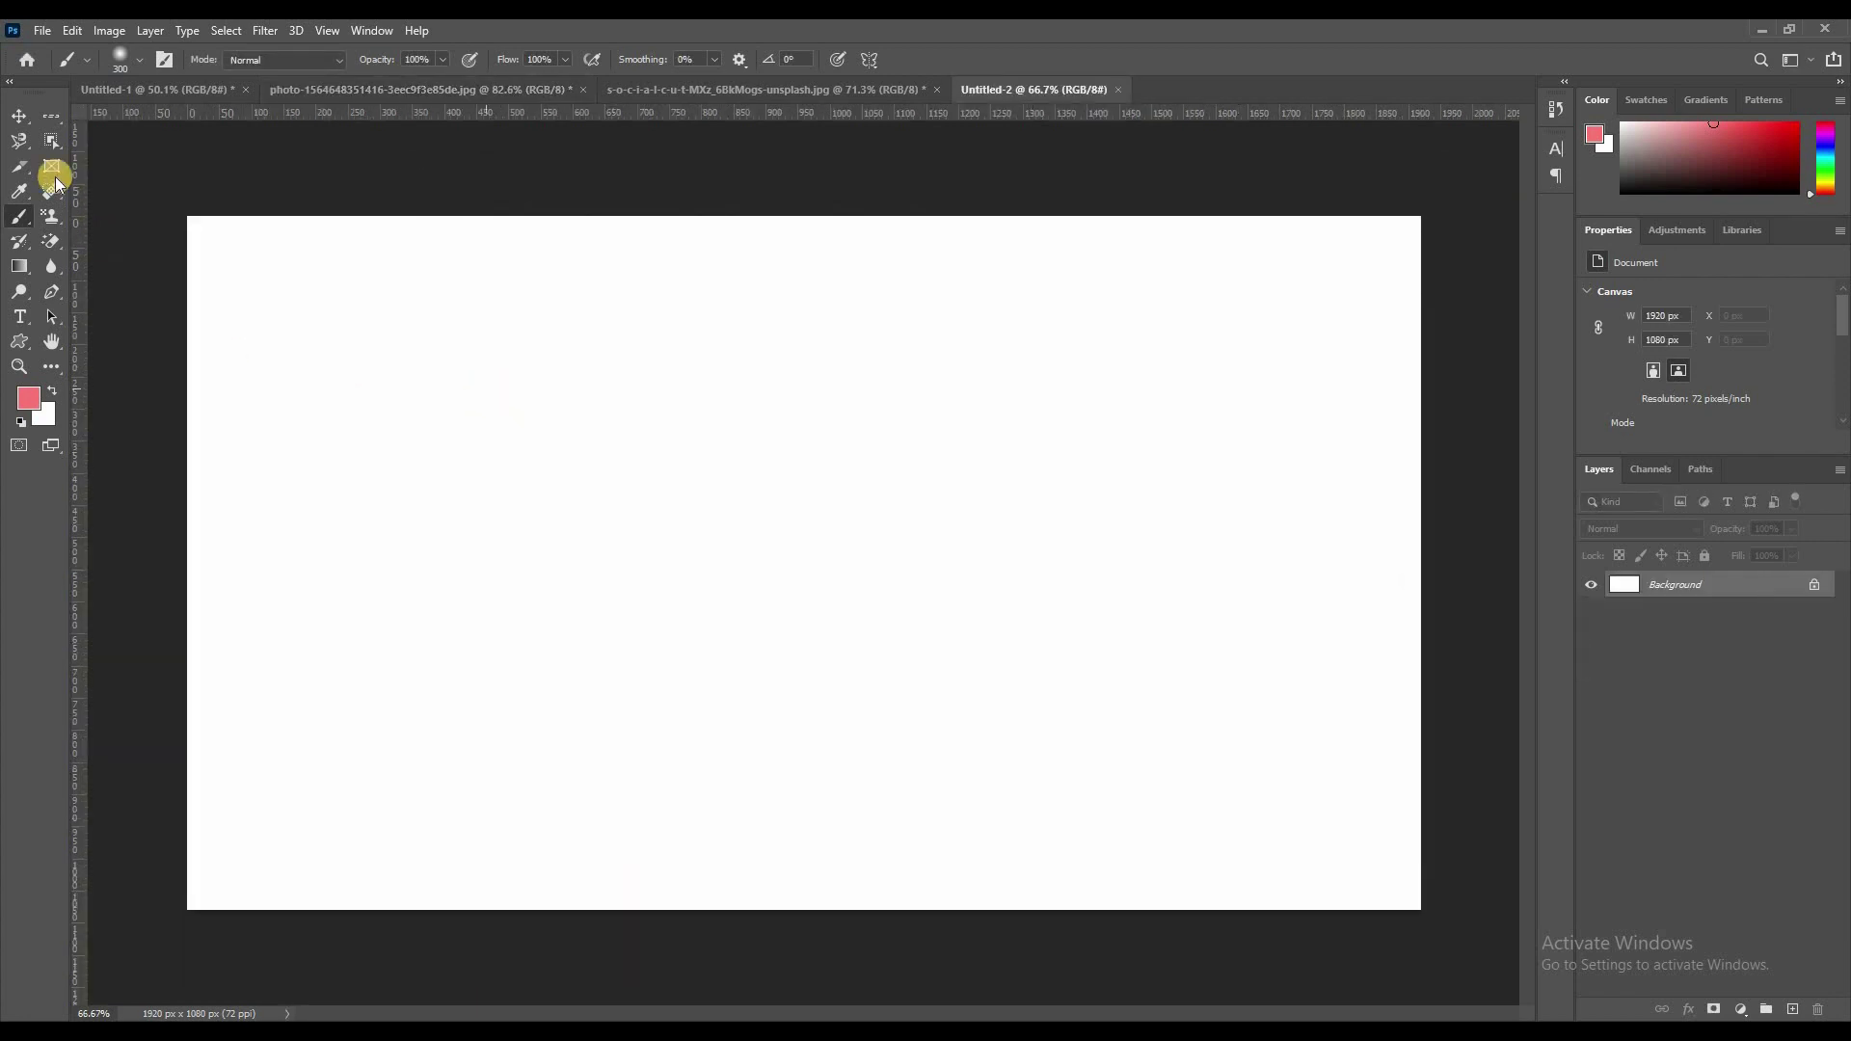
pyautogui.click(18, 116)
pyautogui.click(21, 314)
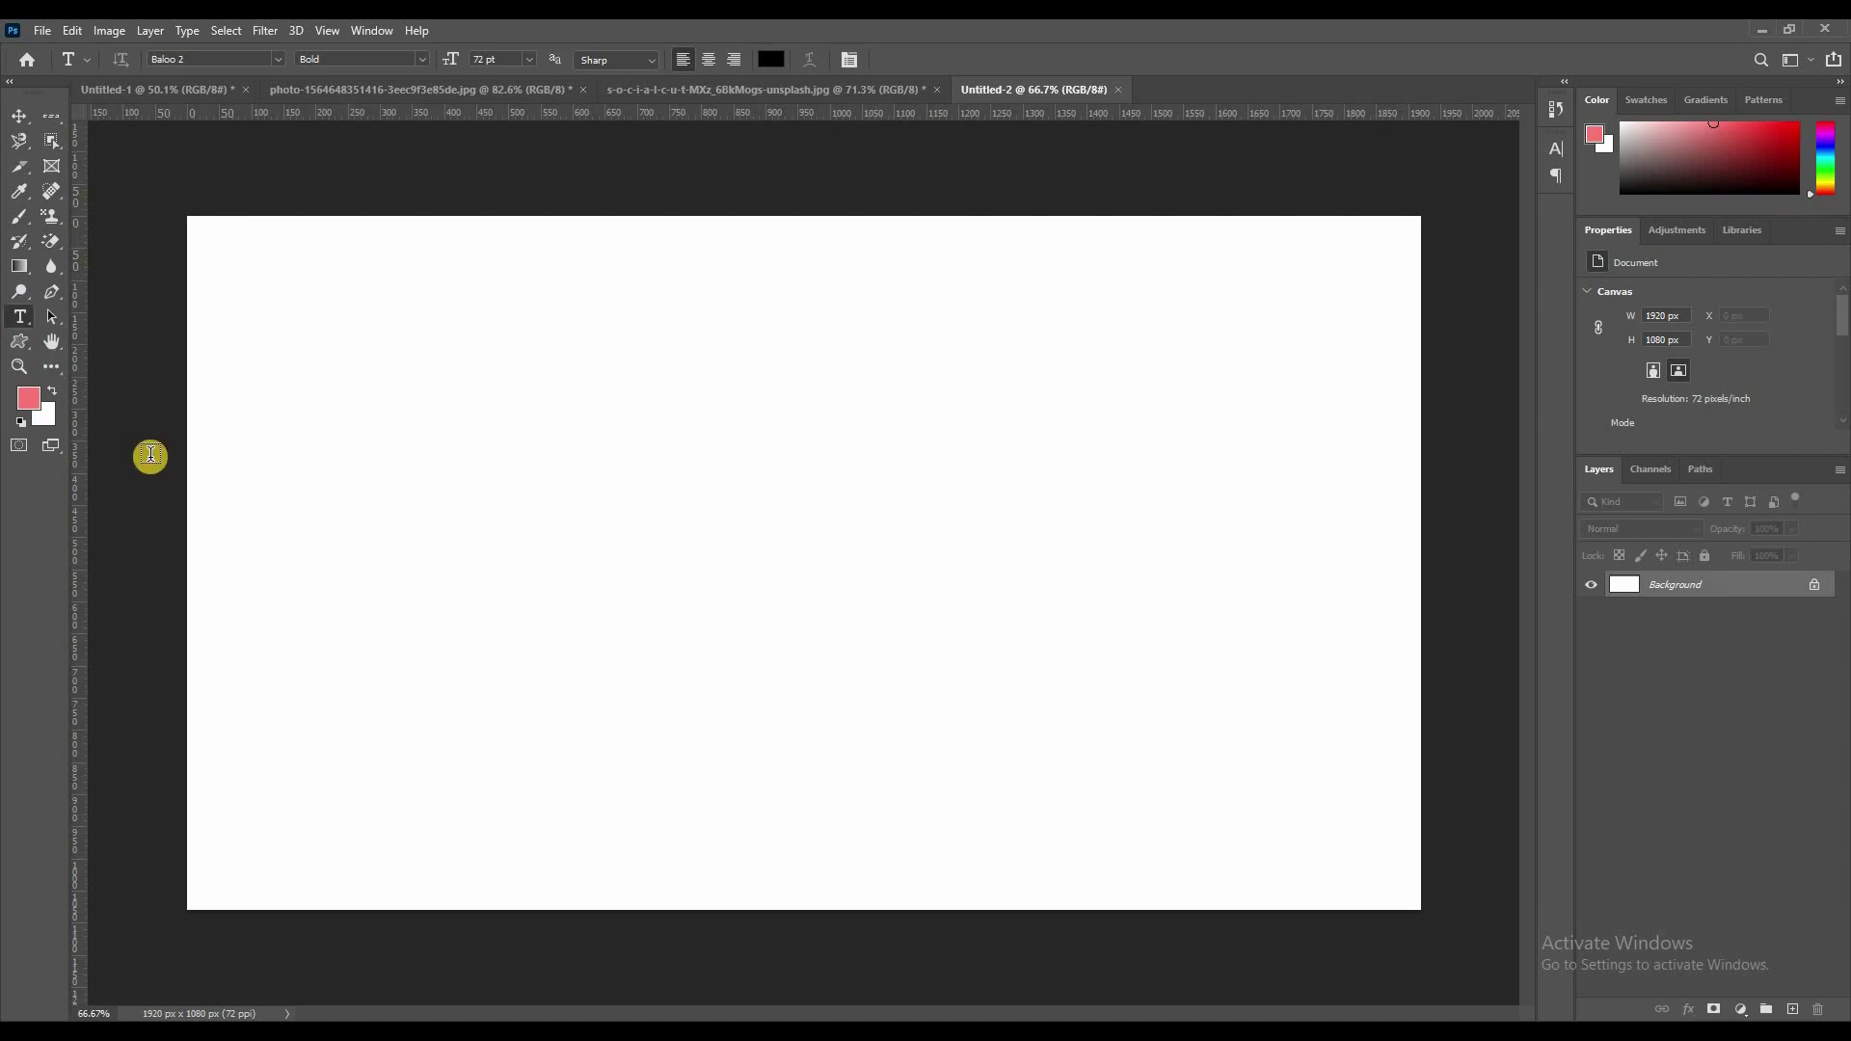
pyautogui.click(578, 576)
pyautogui.write('PK')
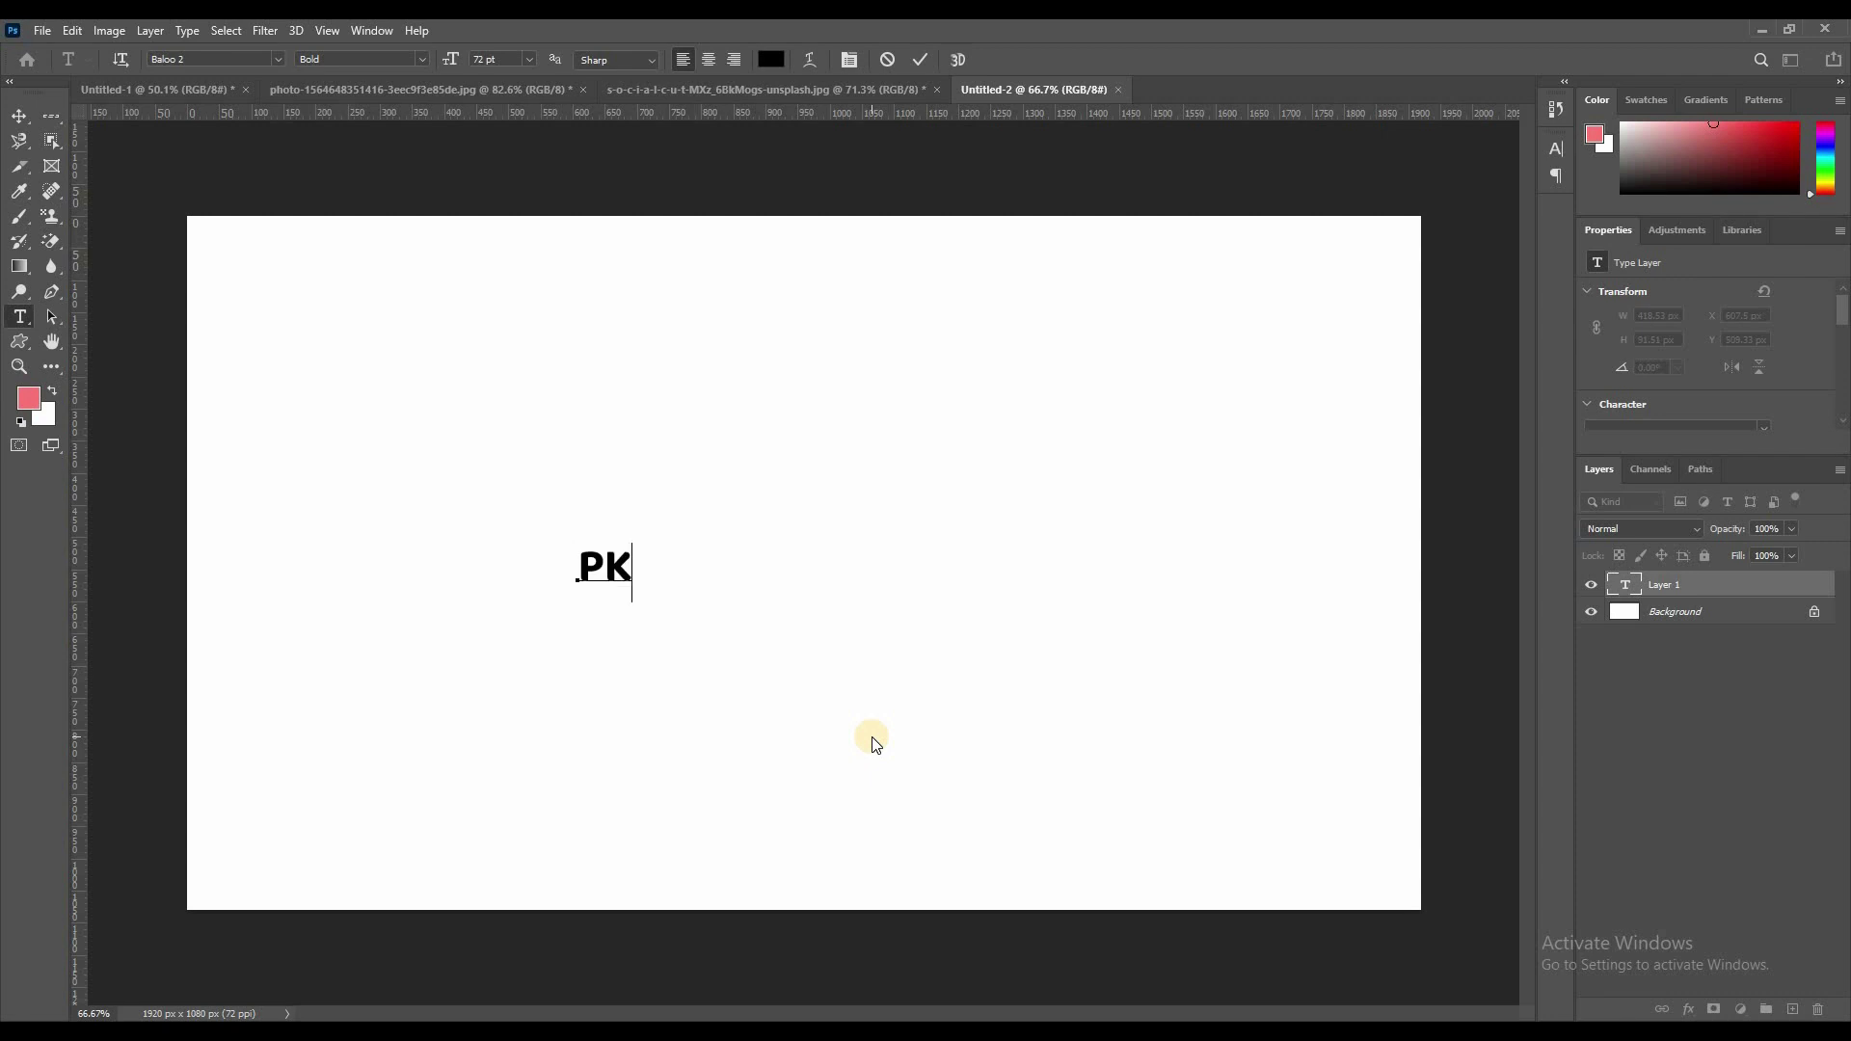
pyautogui.write('100')
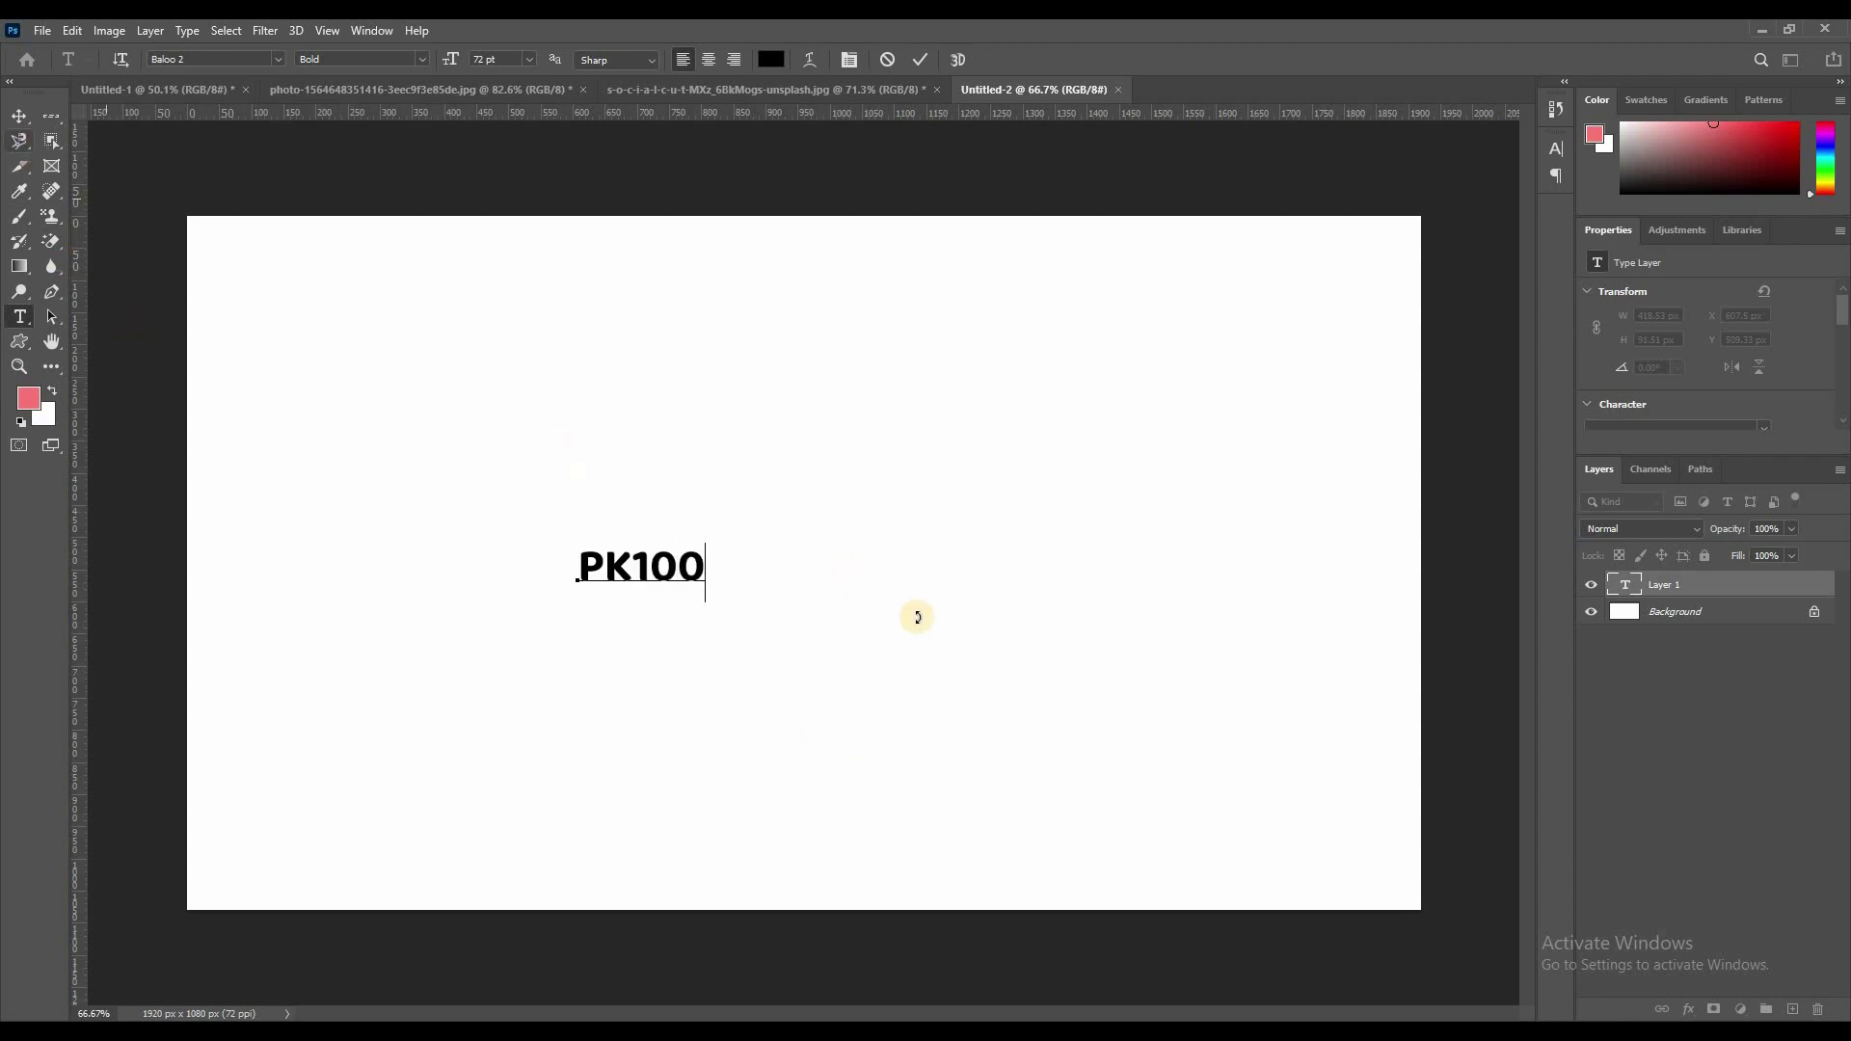
# - Set the PK100 text in Poppins ExtraBold
pyautogui.hotkey('ctrl', 'a')
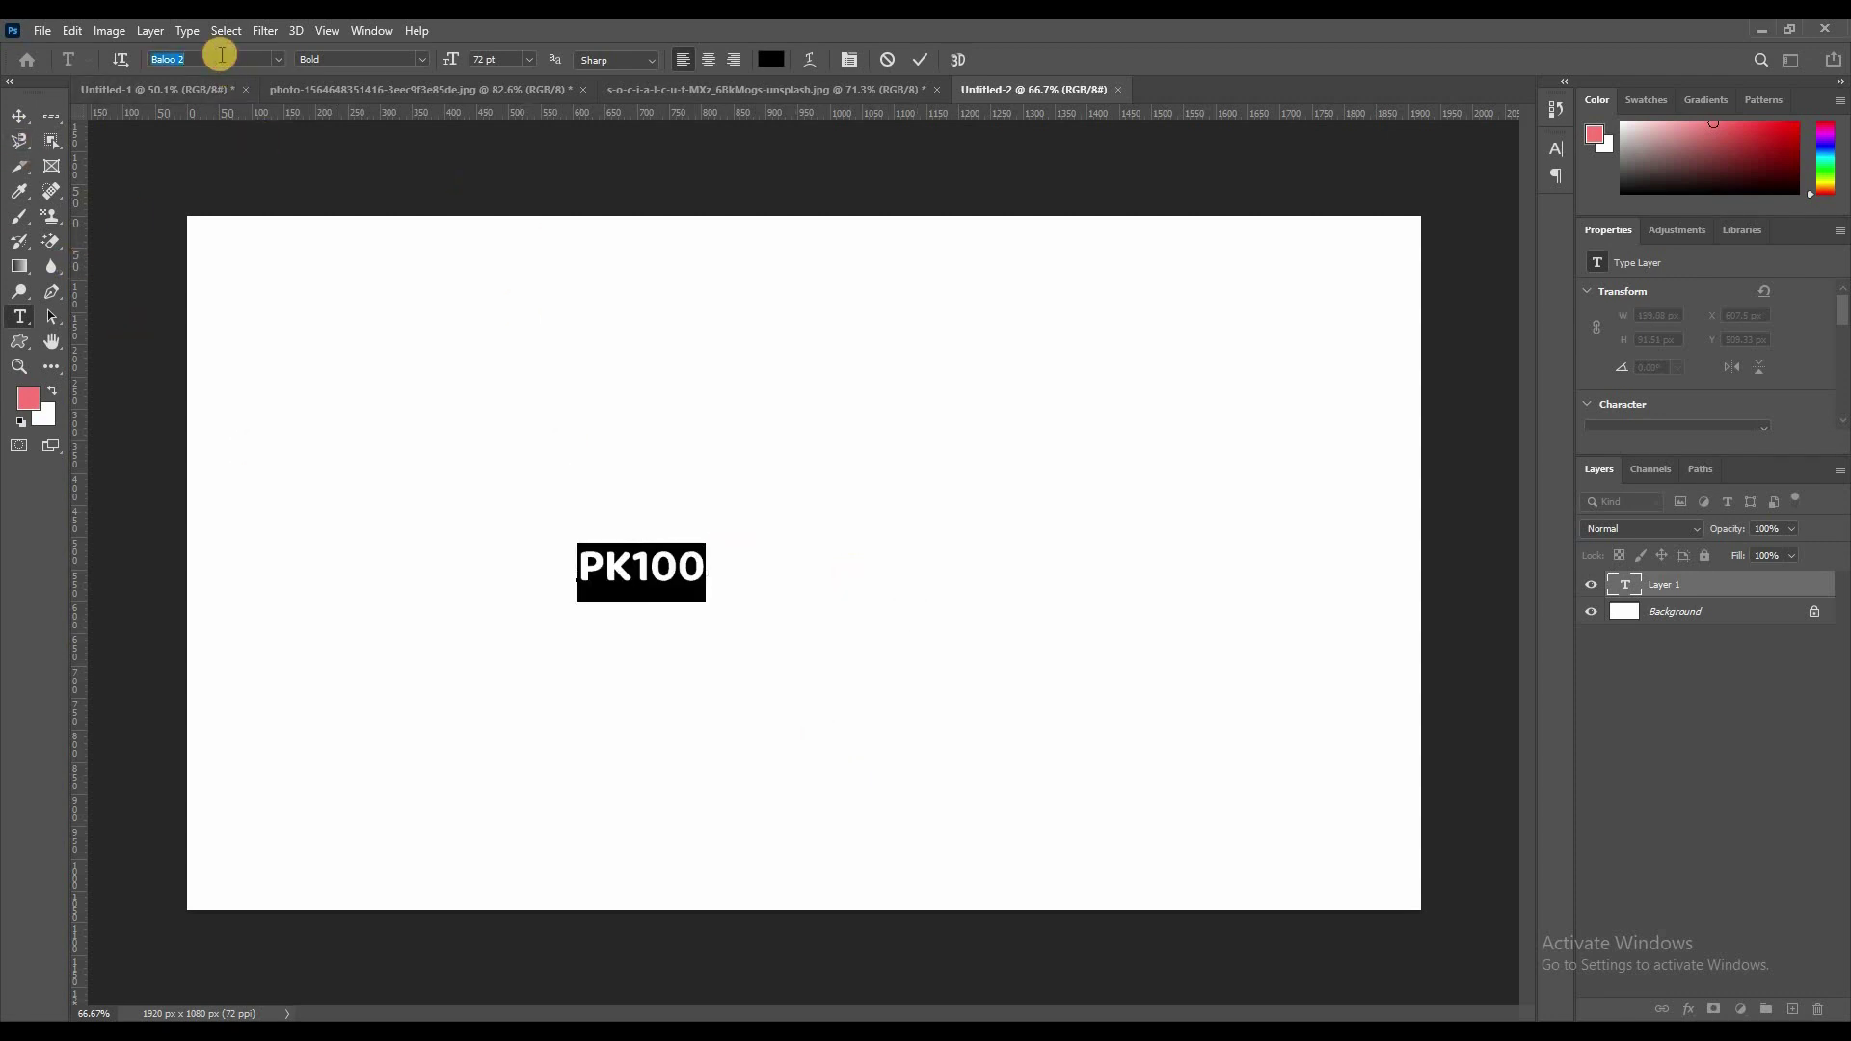
pyautogui.write('Poppins')
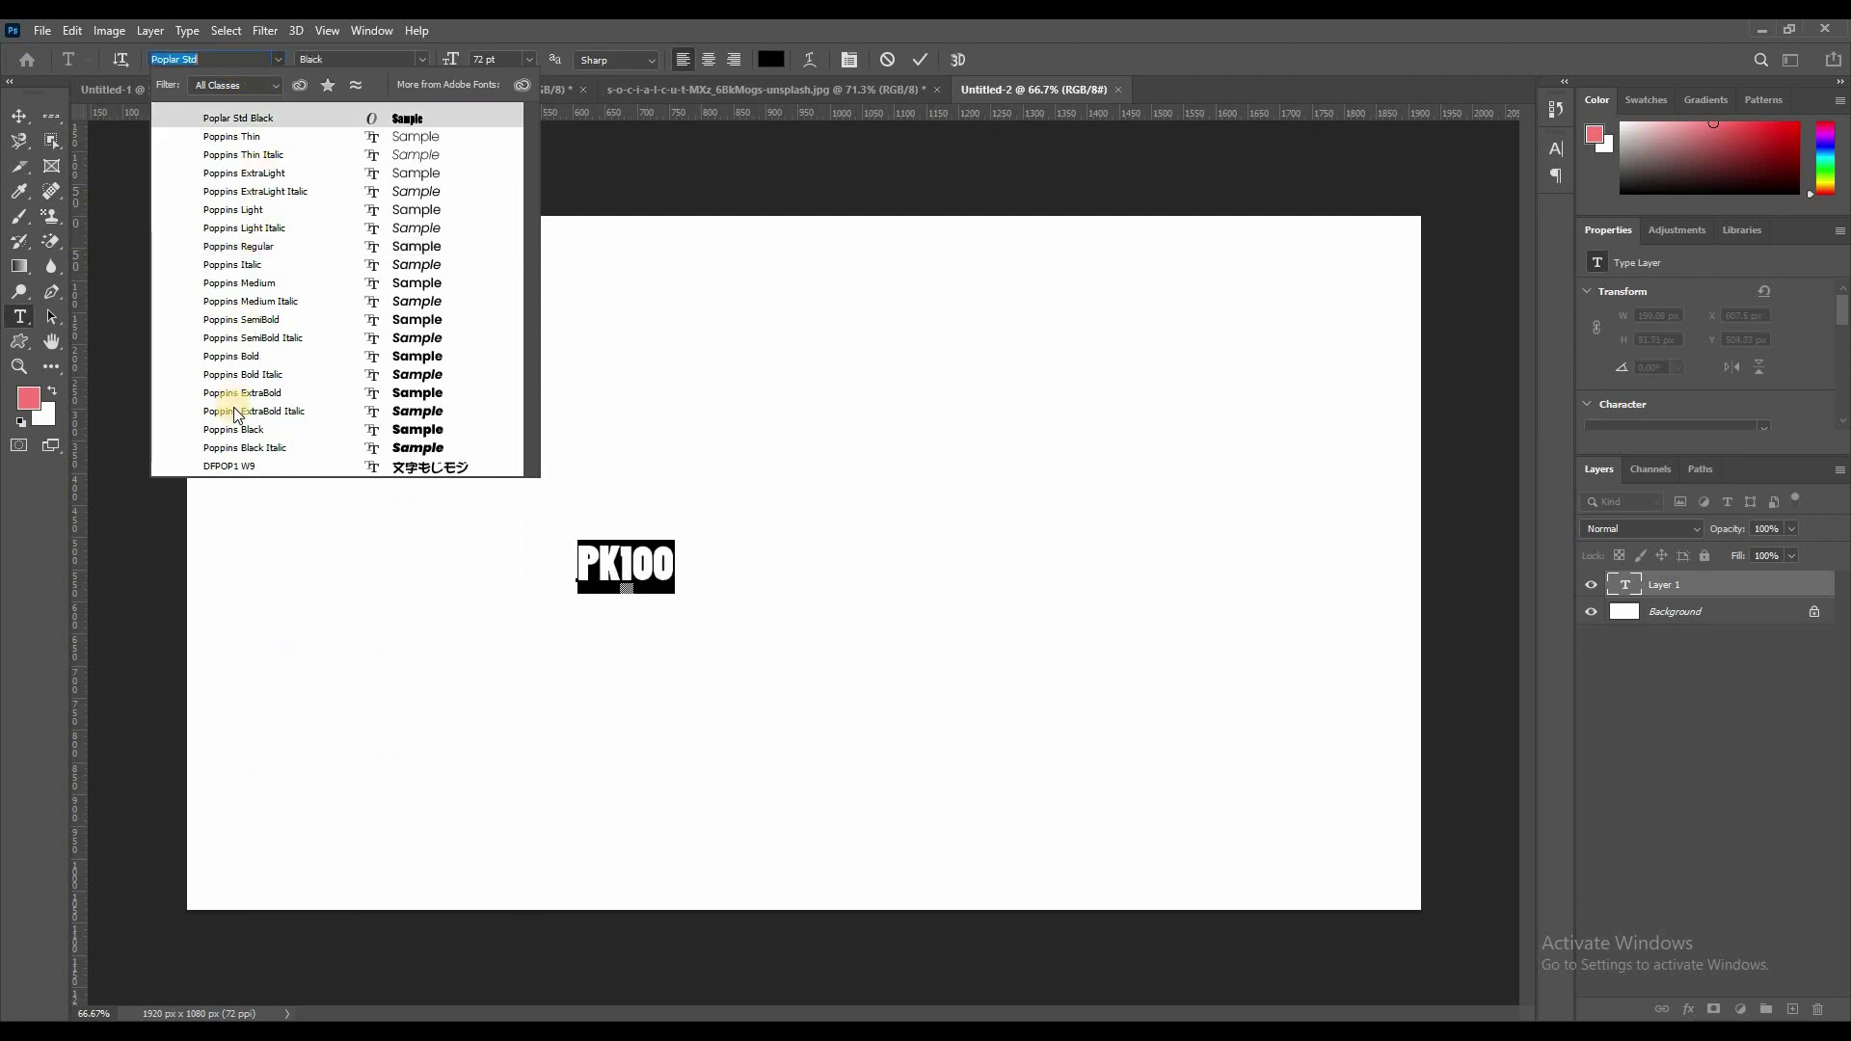
pyautogui.press('Return')
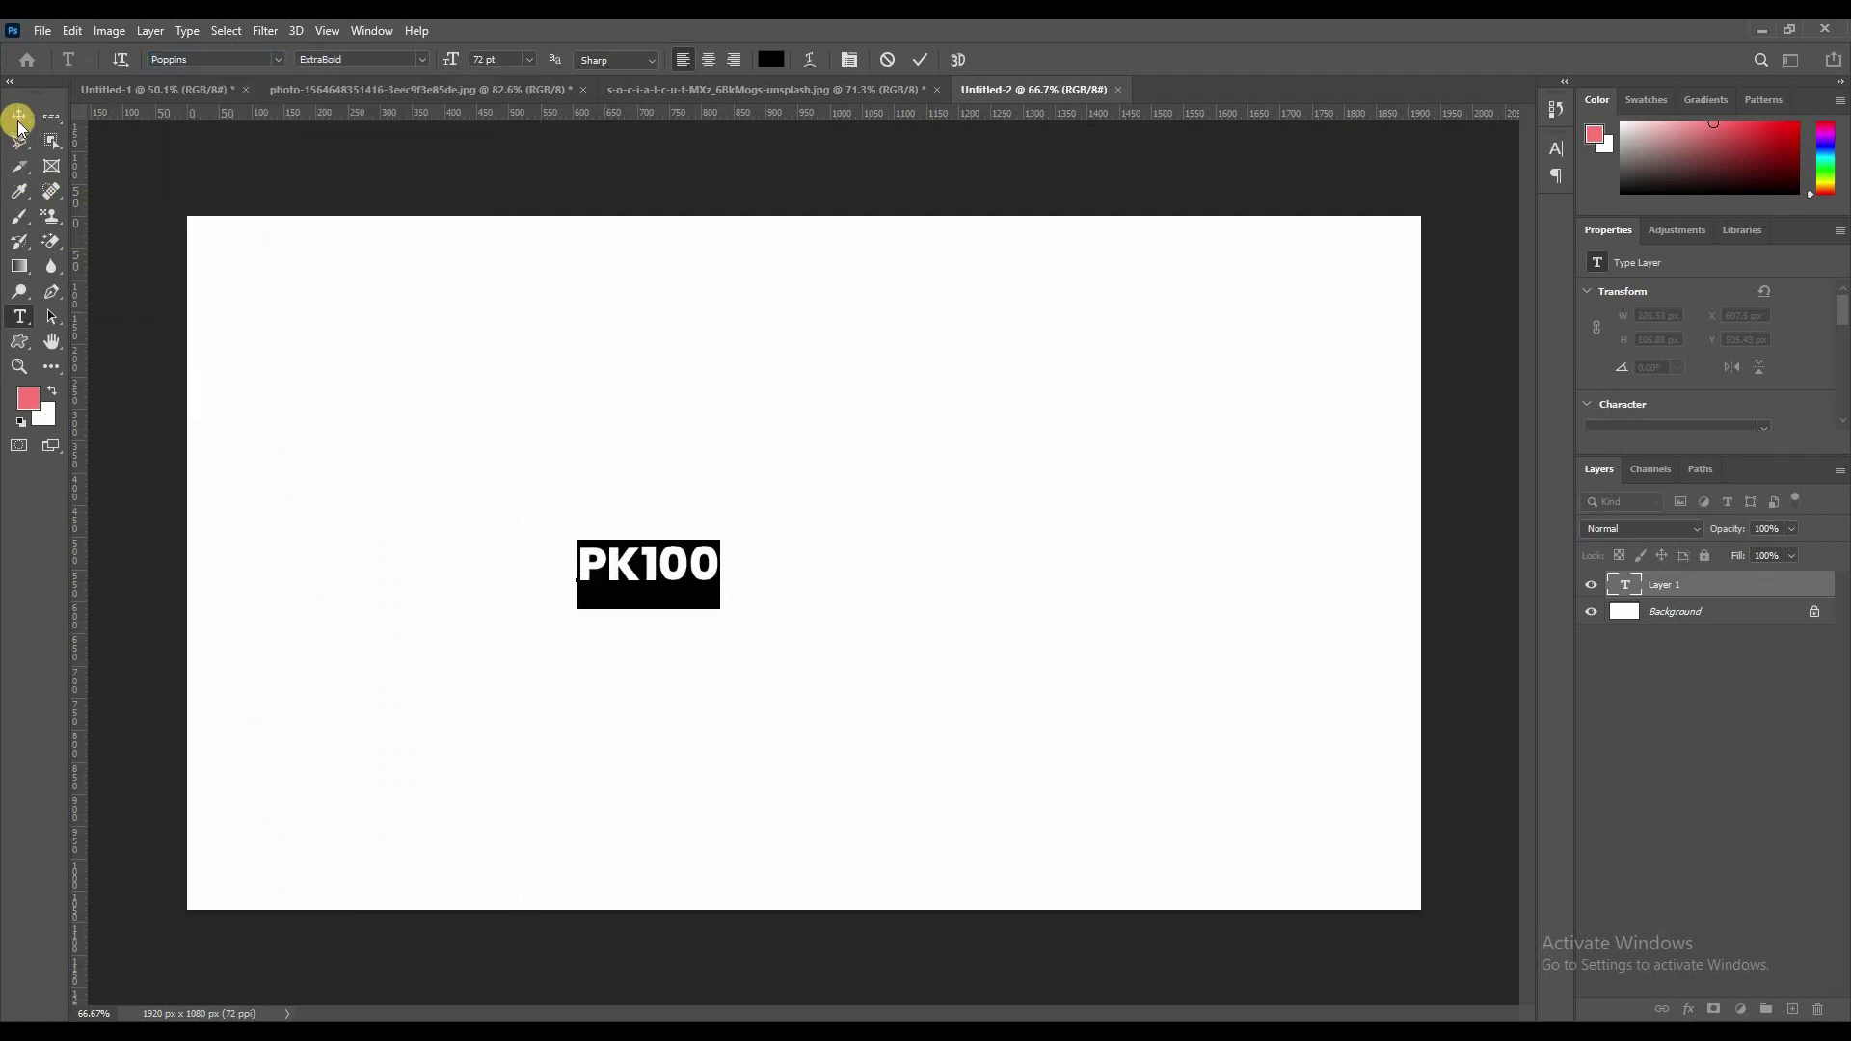
pyautogui.click(20, 123)
# - Enlarge PK100 to about 356% and centre it horizontally on the canvas
pyautogui.hotkey('ctrl', 't')
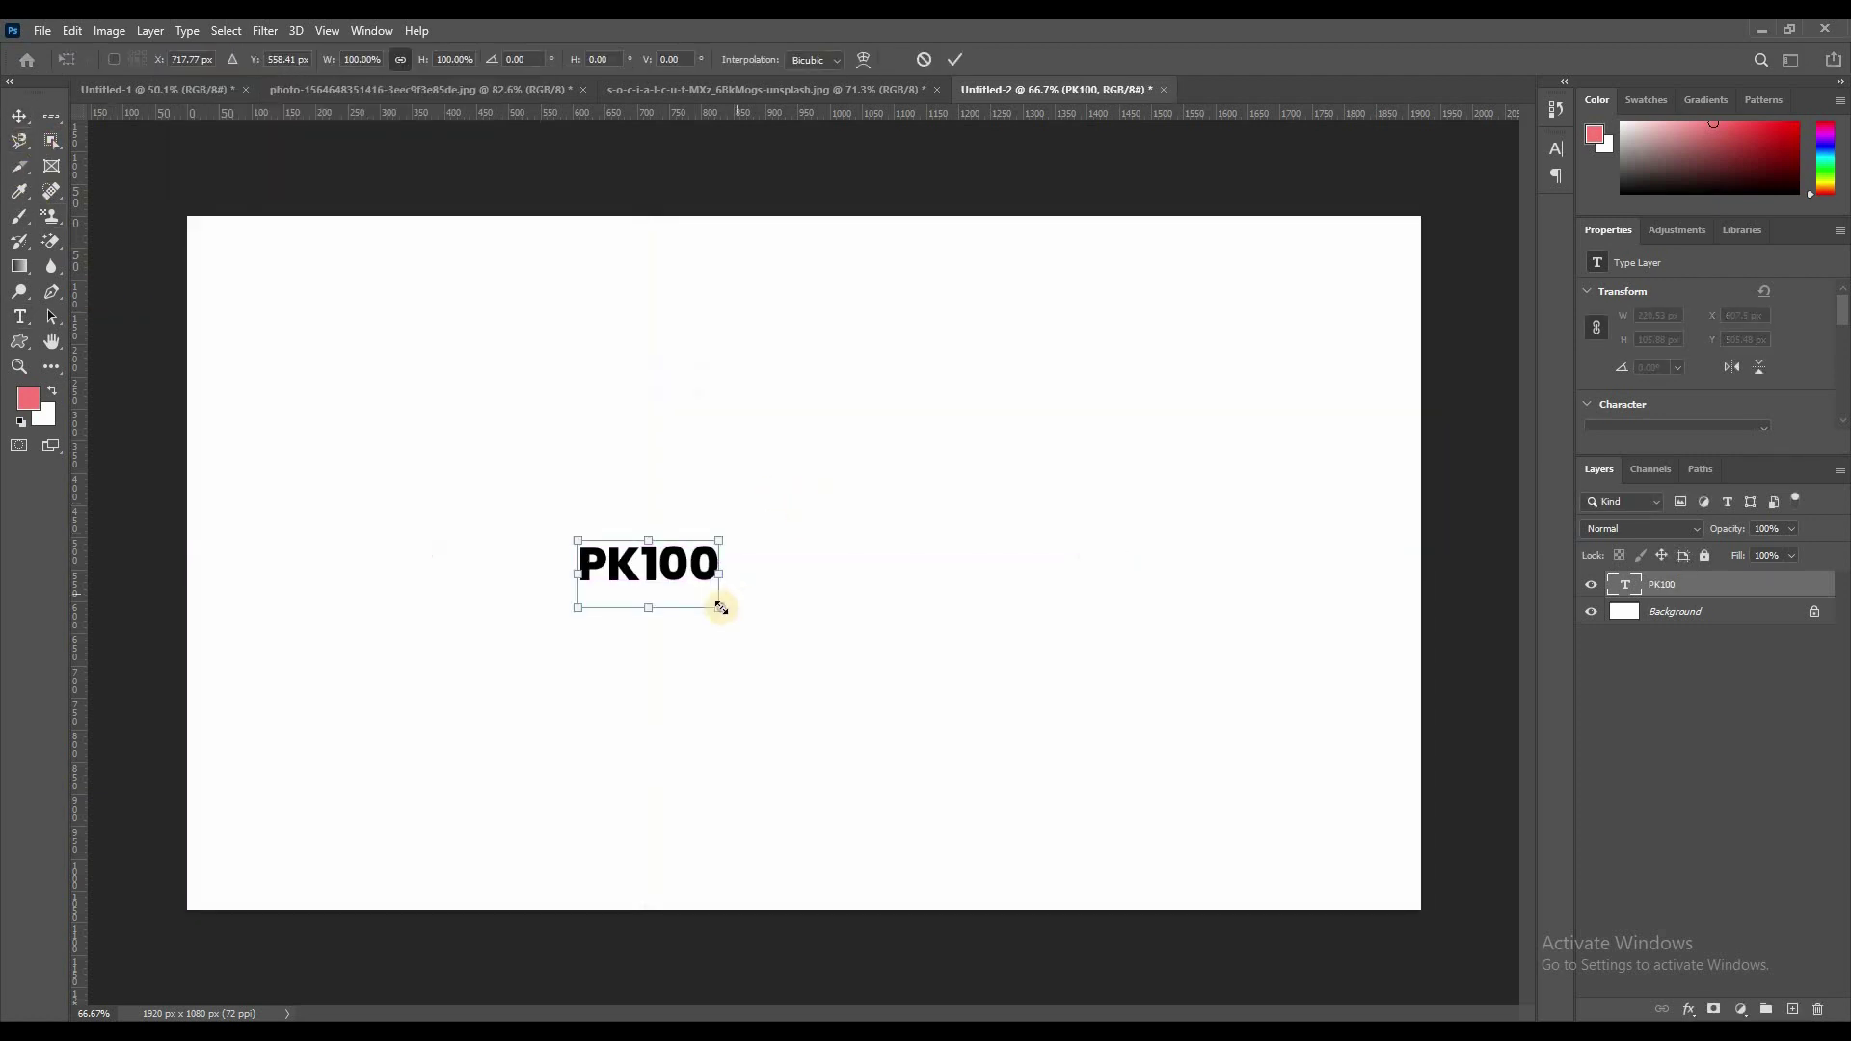
pyautogui.moveTo(720, 608); pyautogui.dragTo(1081, 782)
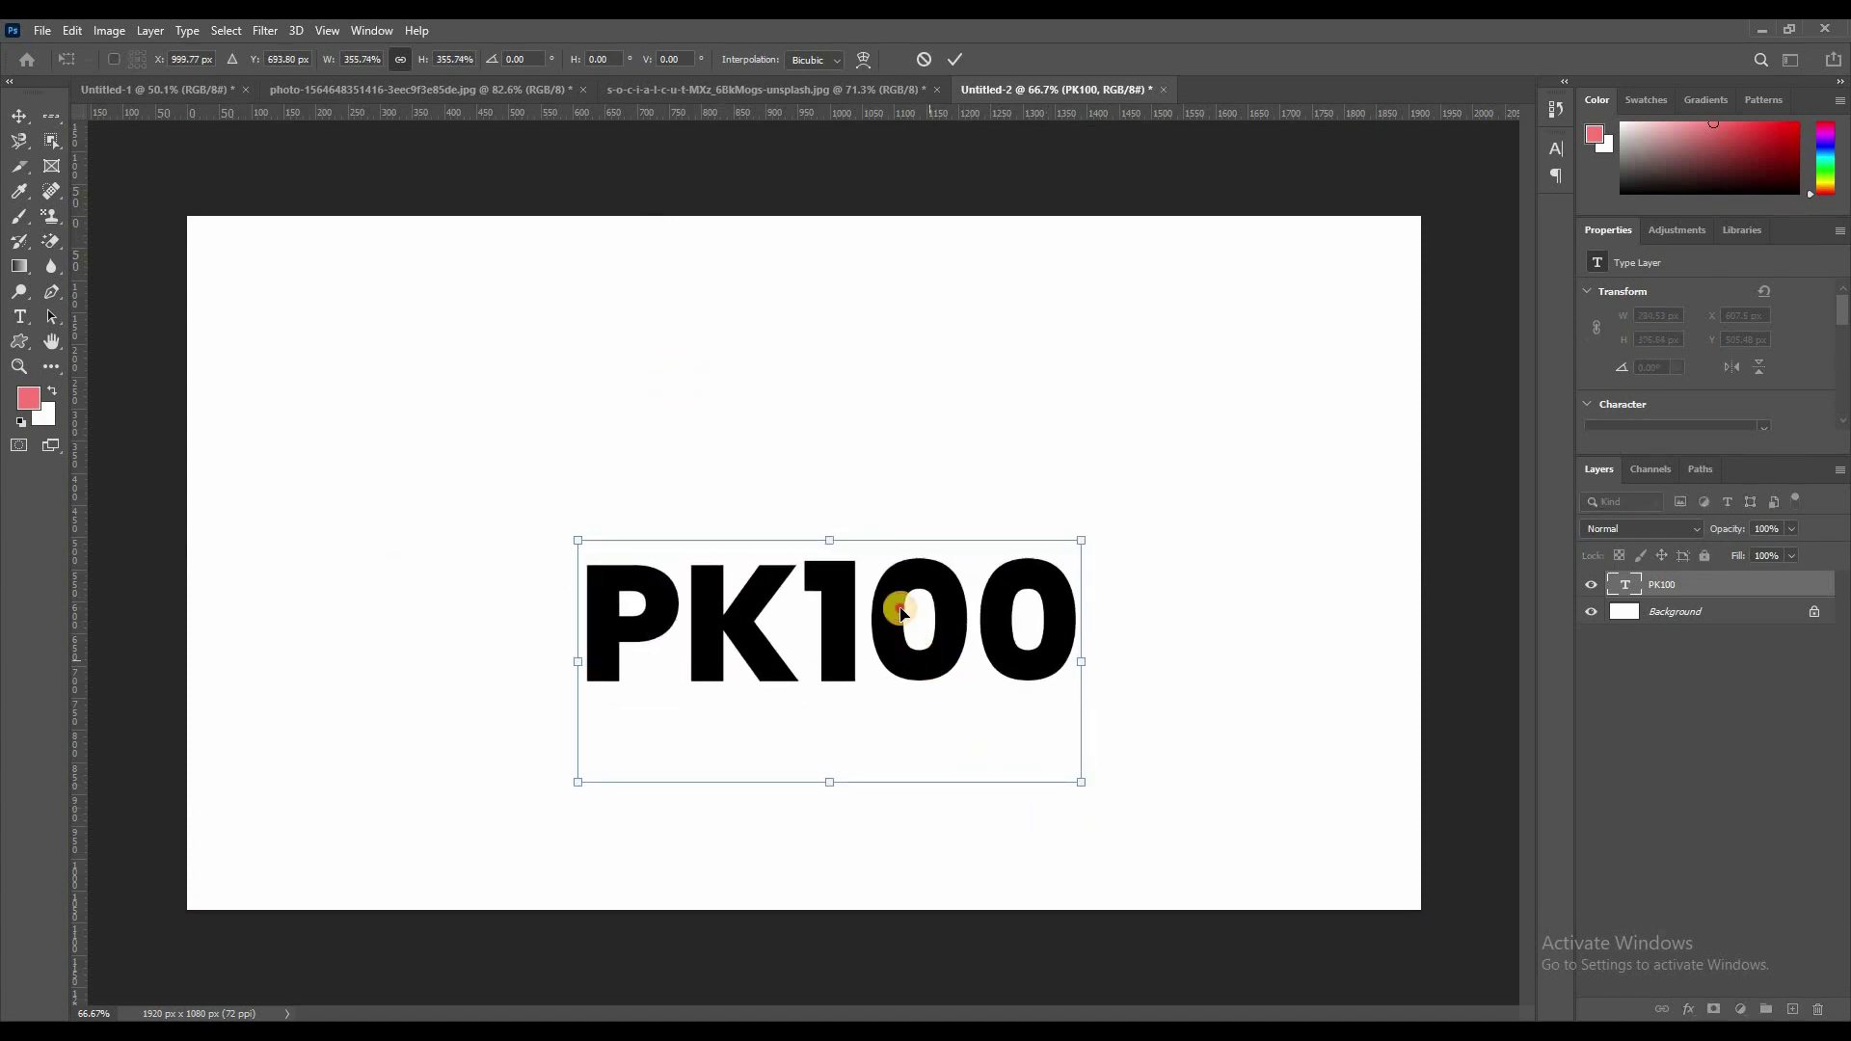
pyautogui.moveTo(898, 610); pyautogui.dragTo(900, 611)
# - Apply the PK100 transform and place the sunset glass-ball photo above it
pyautogui.press('Return')
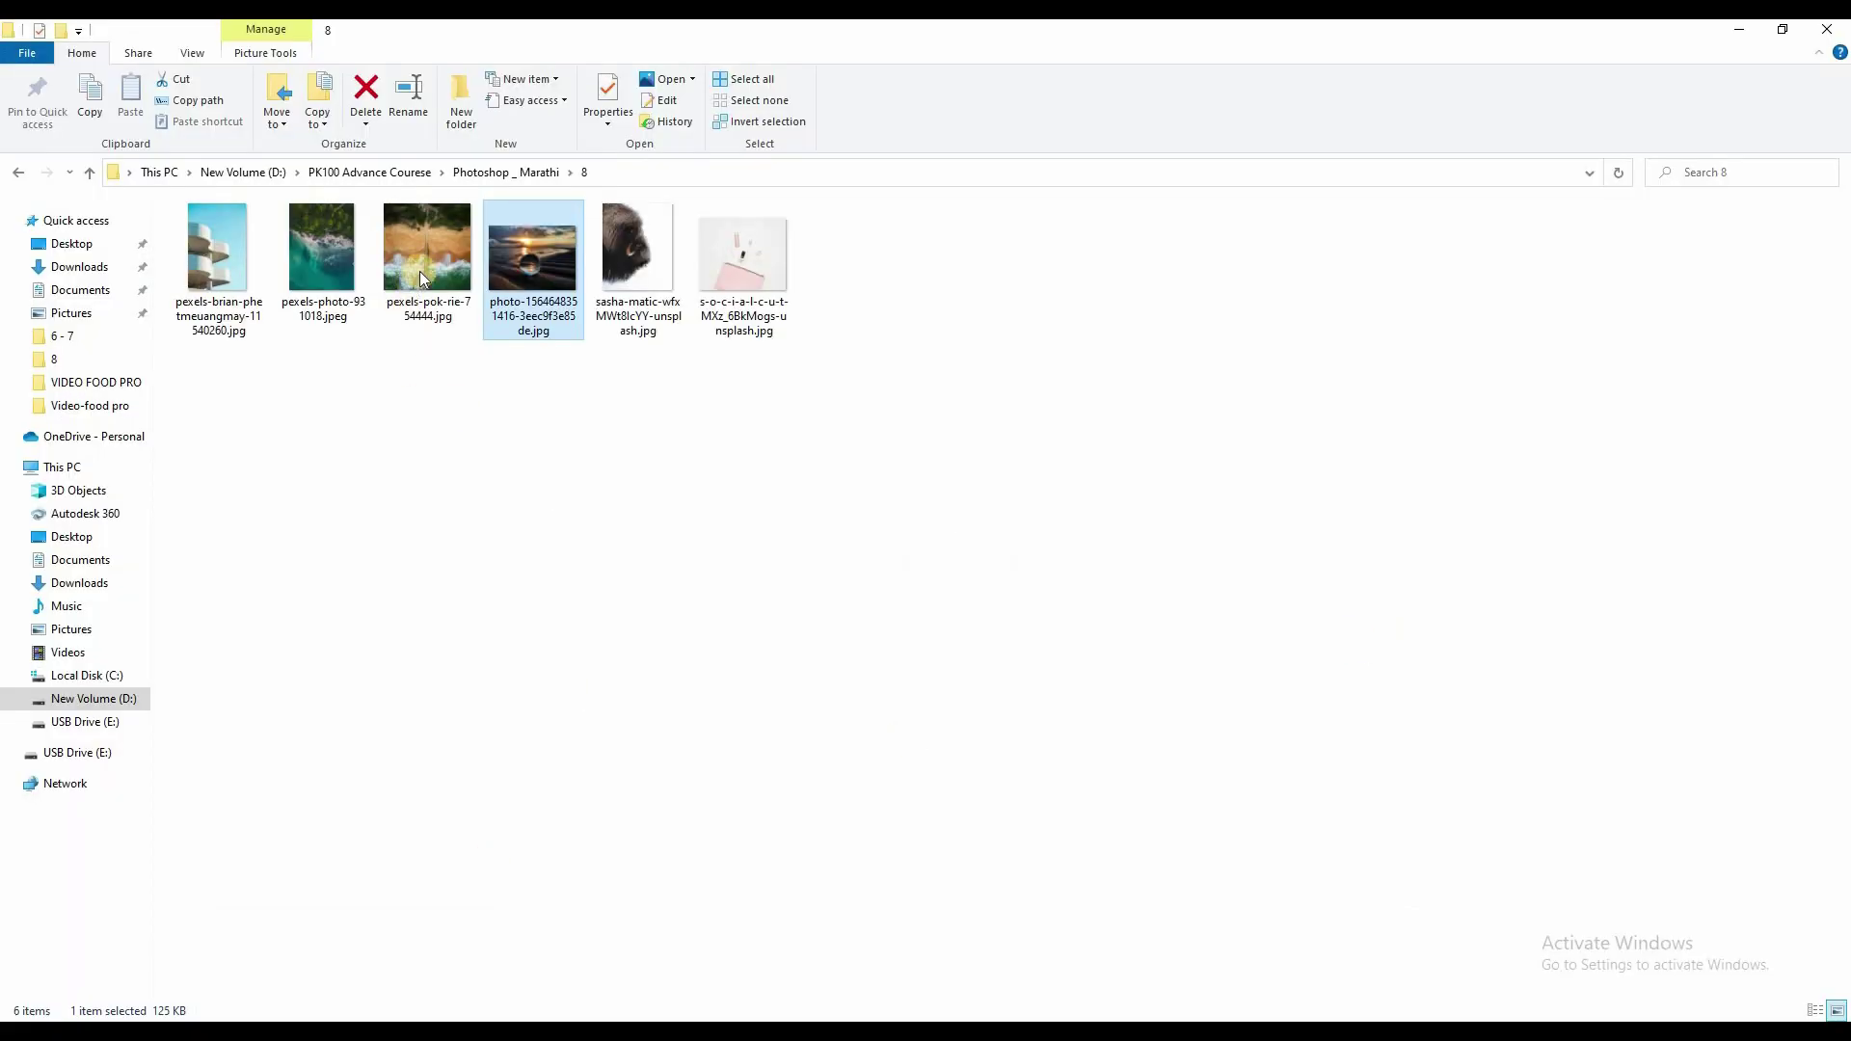
pyautogui.moveTo(546, 249)
pyautogui.mouseDown()
pyautogui.moveTo(970, 621)
pyautogui.moveTo(840, 538)
pyautogui.moveTo(958, 659)
pyautogui.mouseUp()
pyautogui.click(1733, 594)
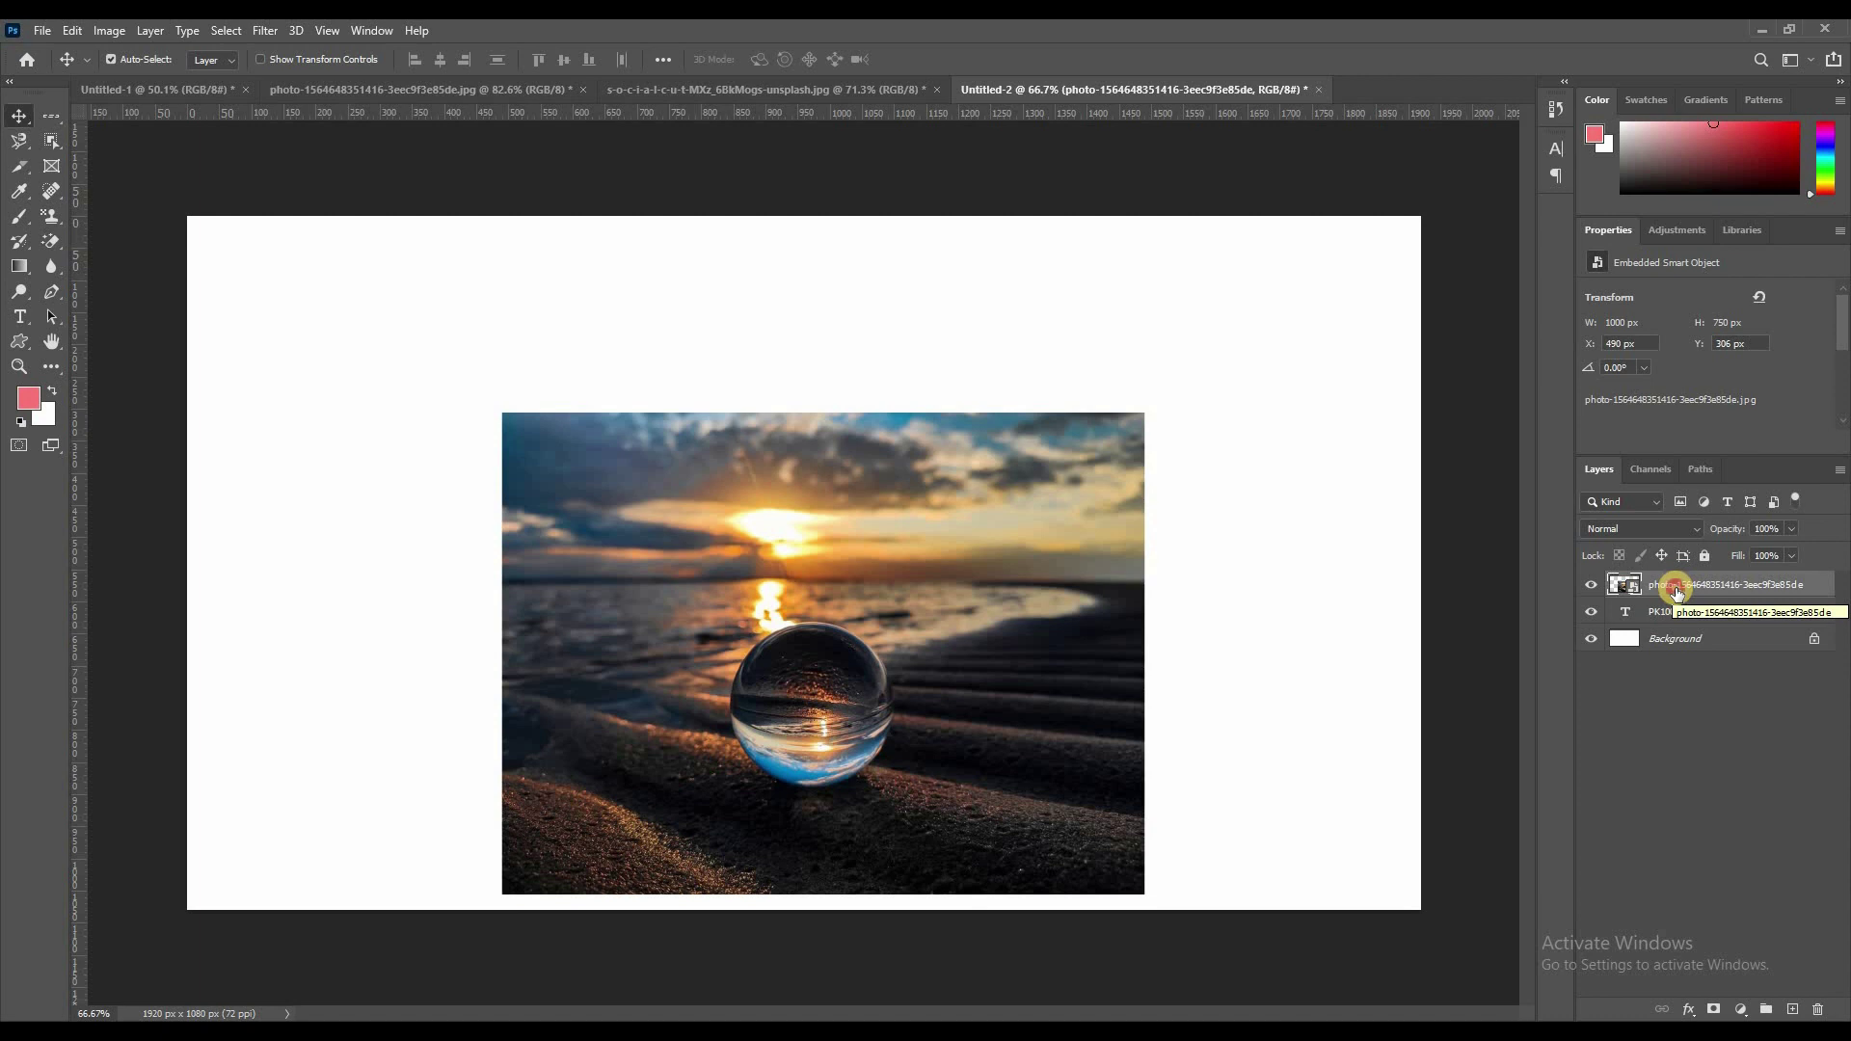
# - Clip the sunset photo layer into the PK100 text with a clipping mask
pyautogui.click(1676, 592)
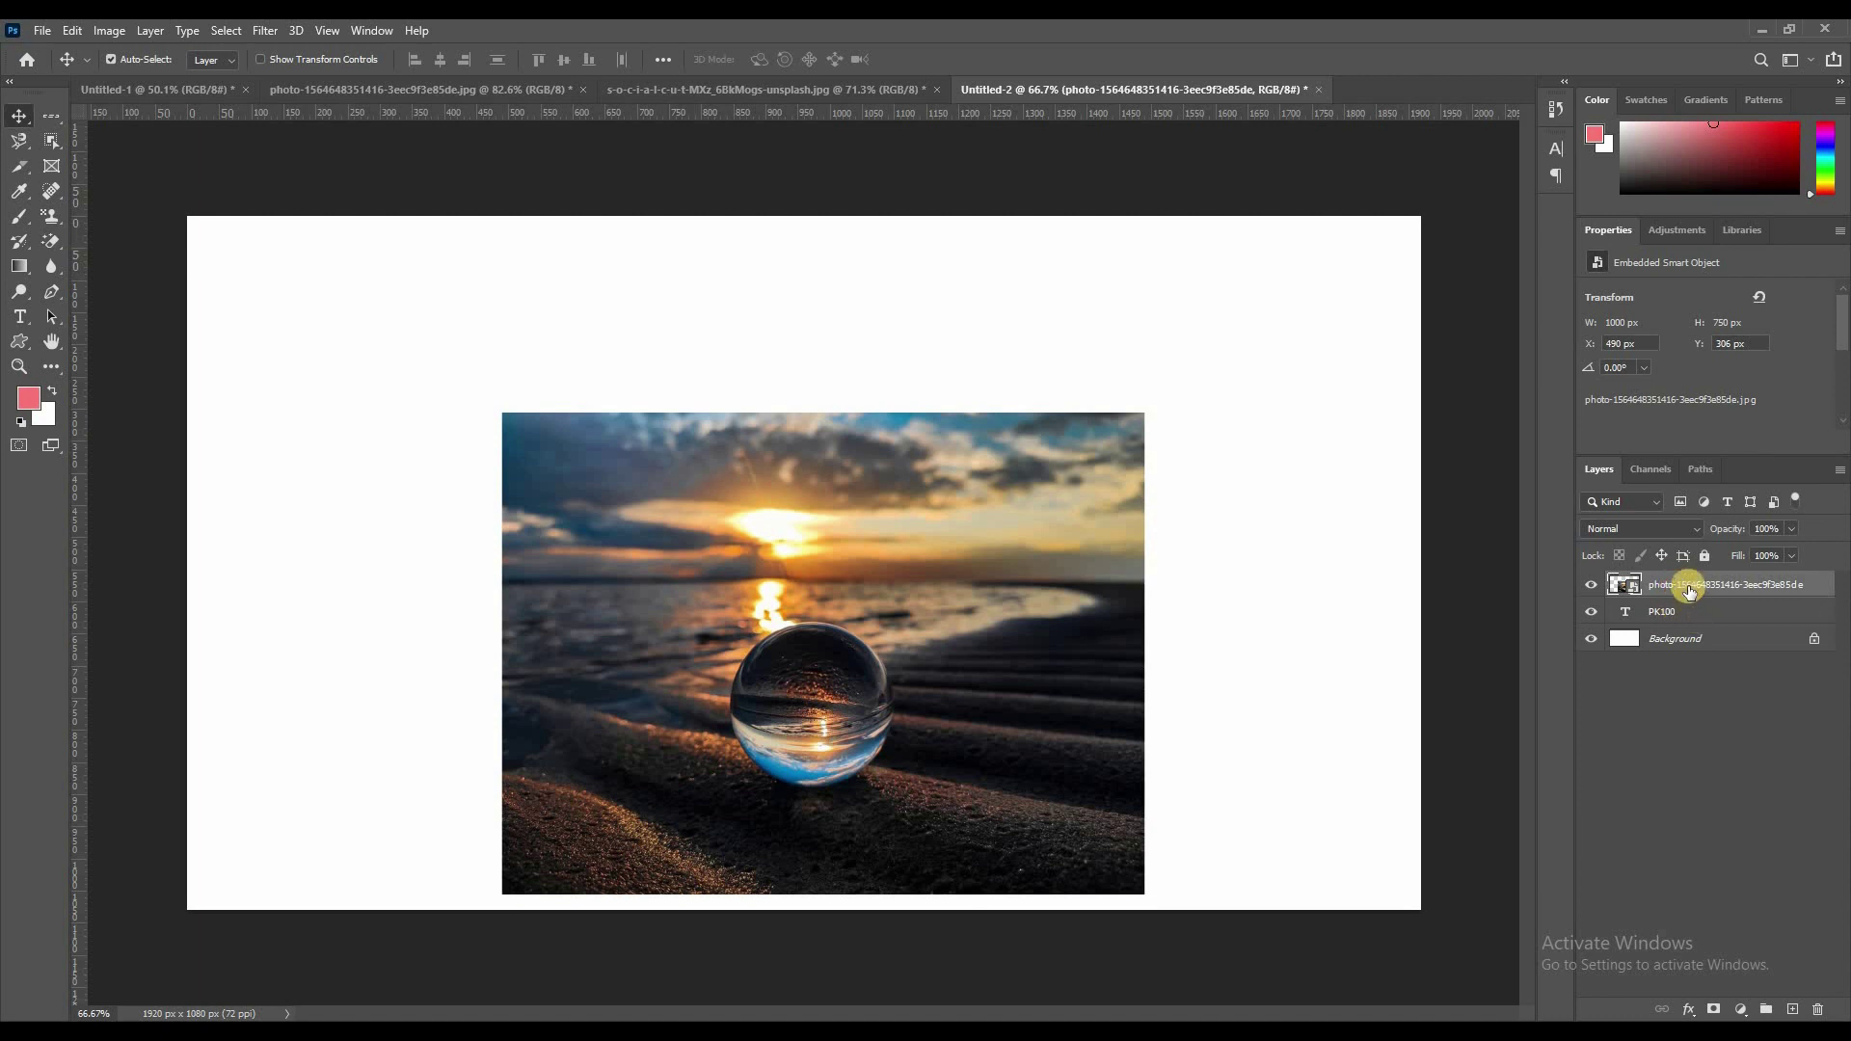
pyautogui.rightClick(1690, 592)
pyautogui.click(1726, 585)
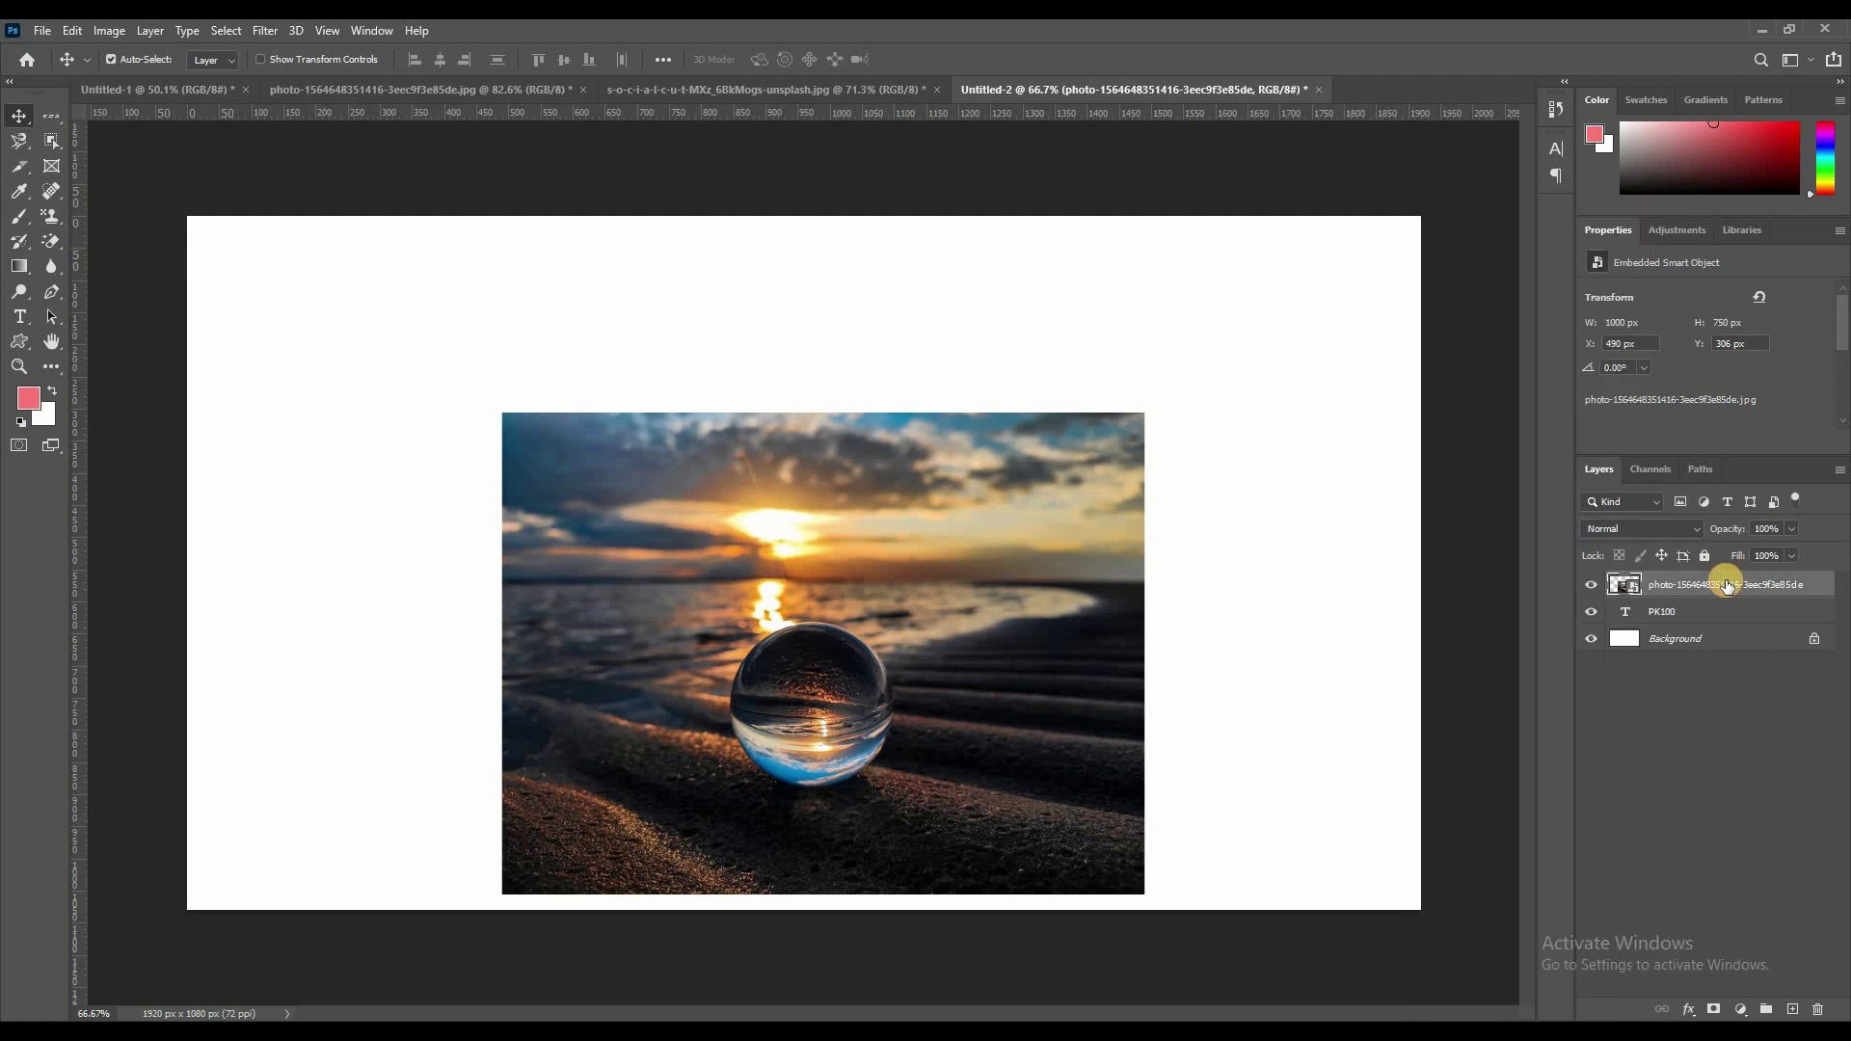
pyautogui.rightClick(1726, 585)
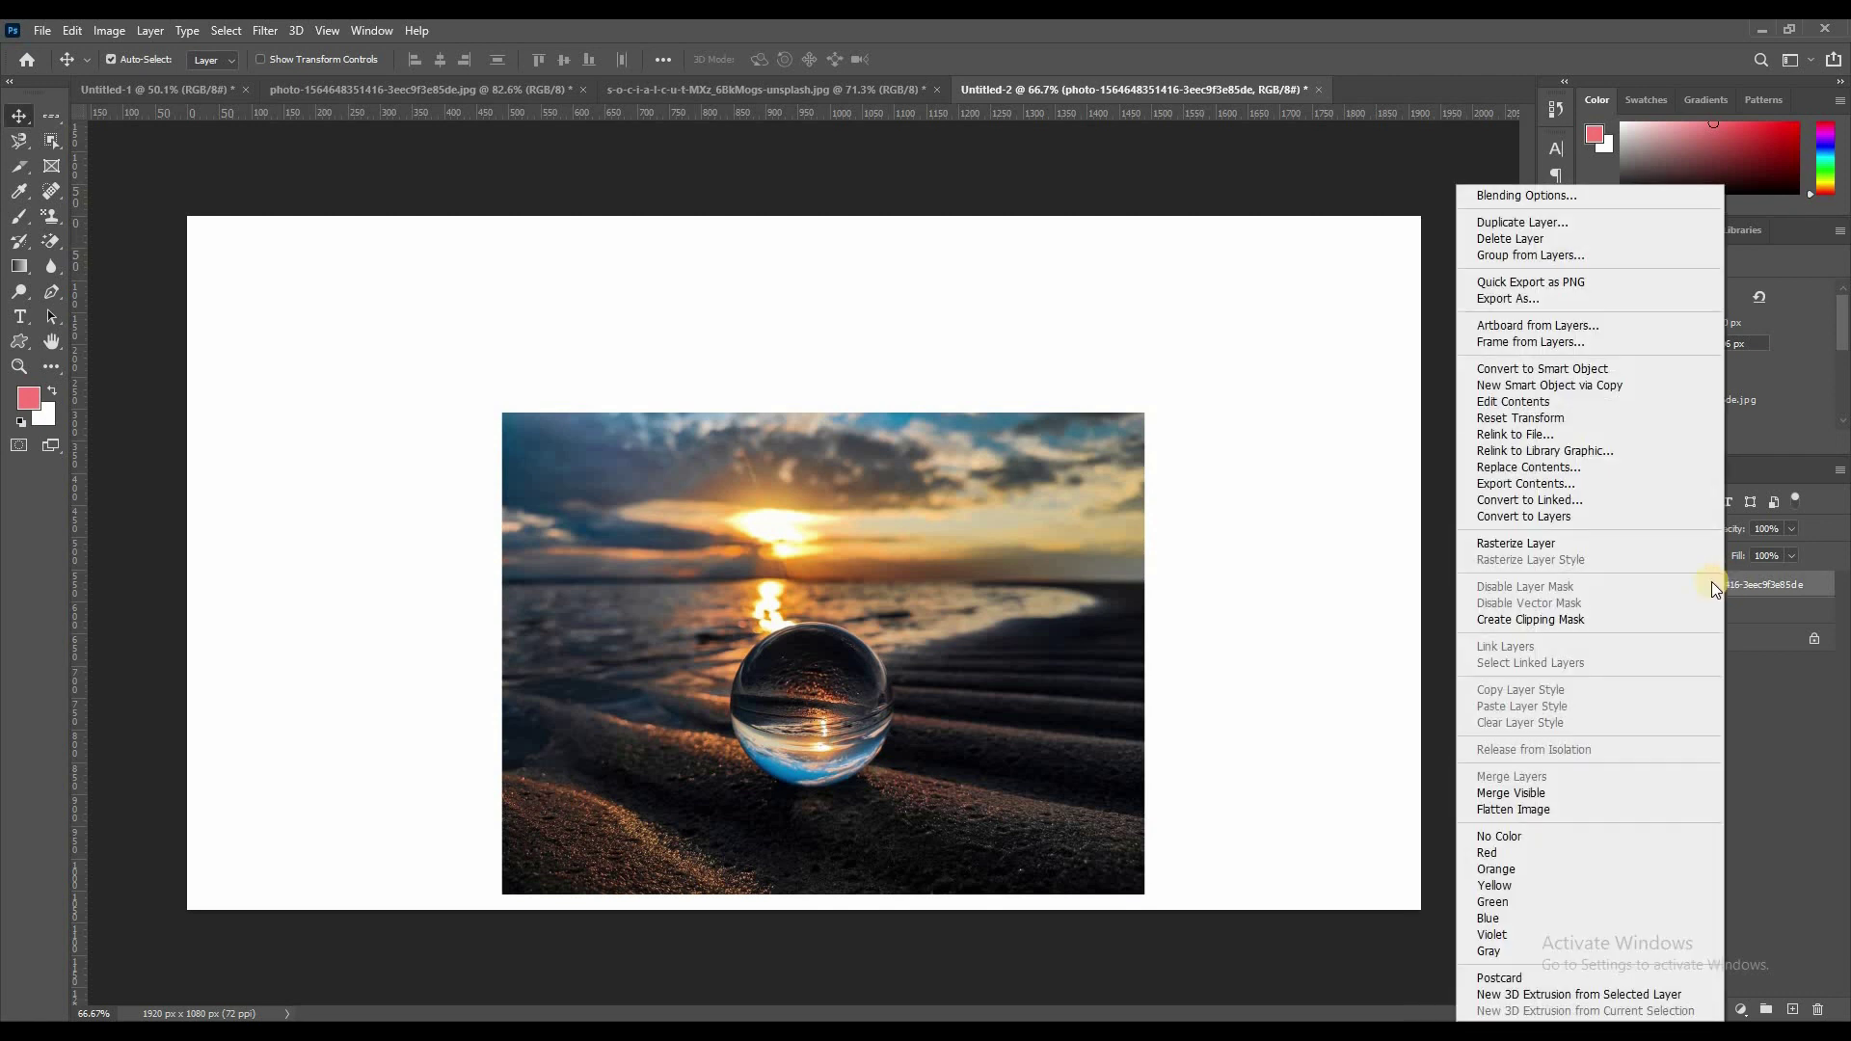
pyautogui.click(1541, 619)
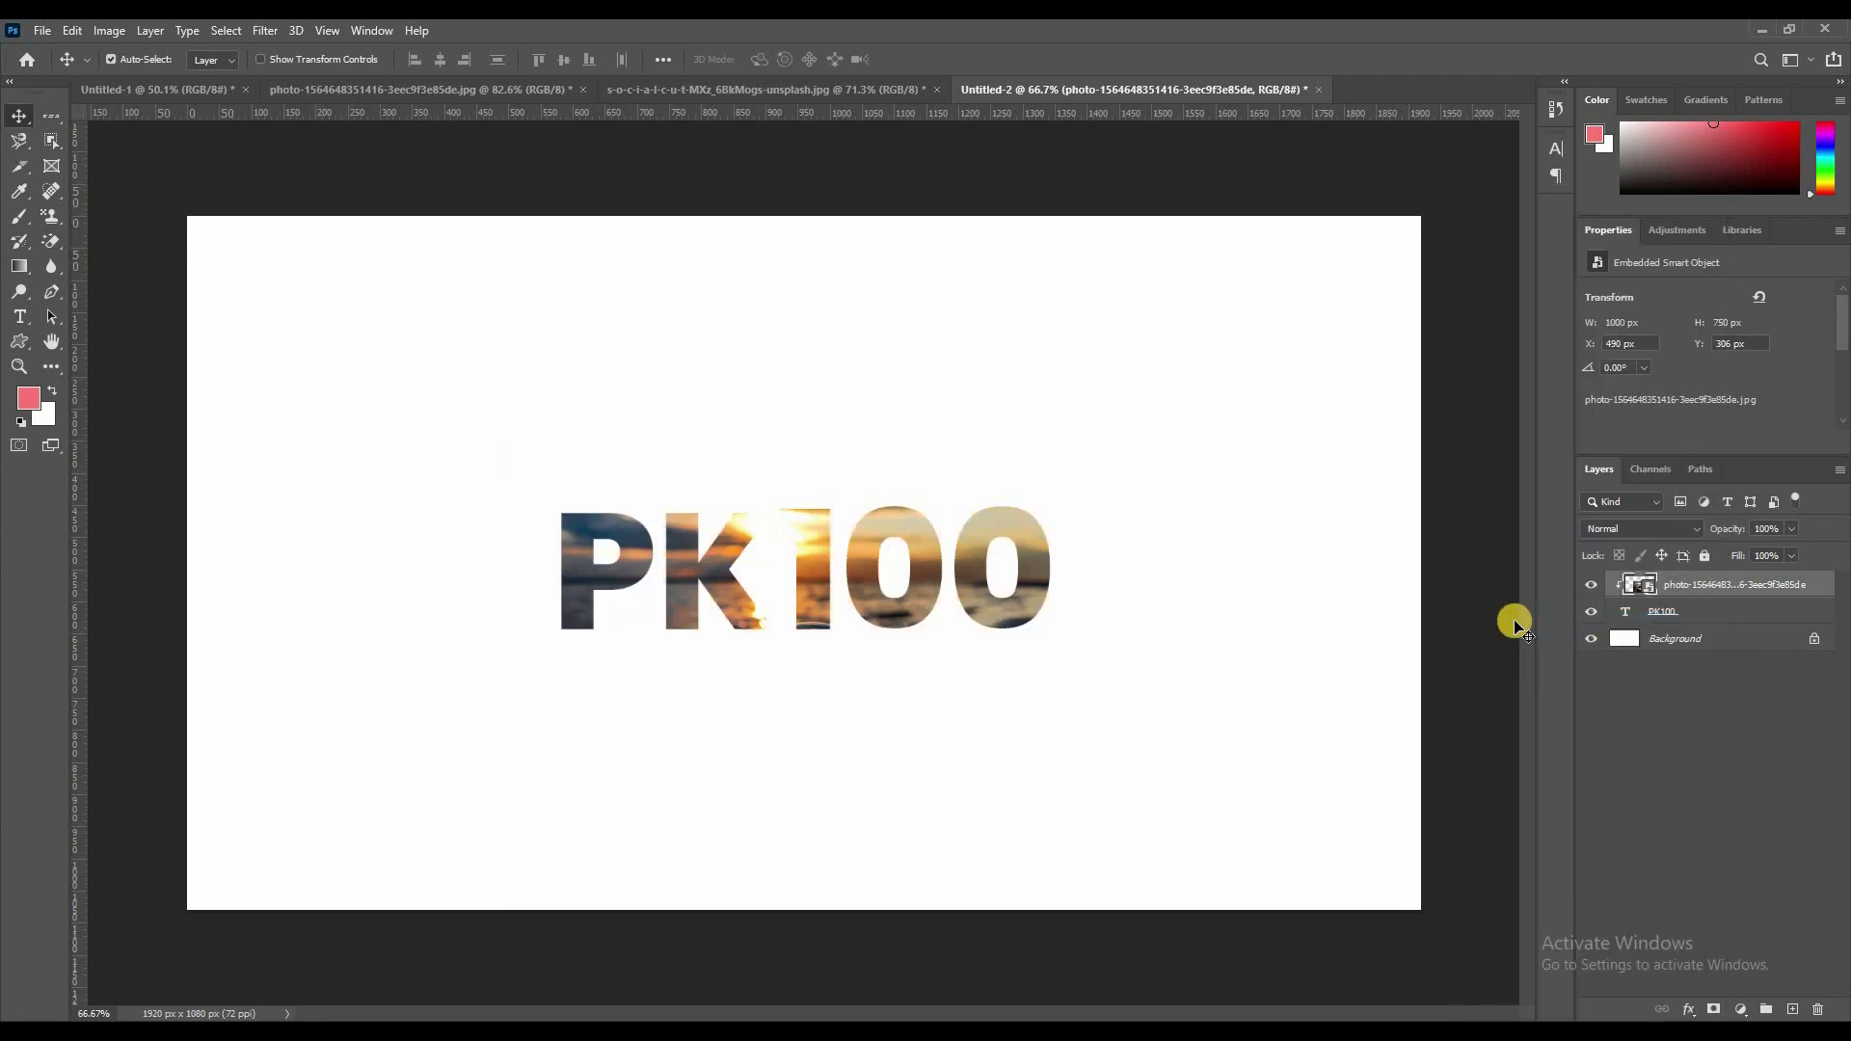
# - Shift the sunset photo so its sunlit part shows through the letters
pyautogui.moveTo(813, 662)
pyautogui.mouseDown()
pyautogui.moveTo(823, 489)
pyautogui.moveTo(730, 477)
pyautogui.moveTo(731, 494)
pyautogui.mouseUp()
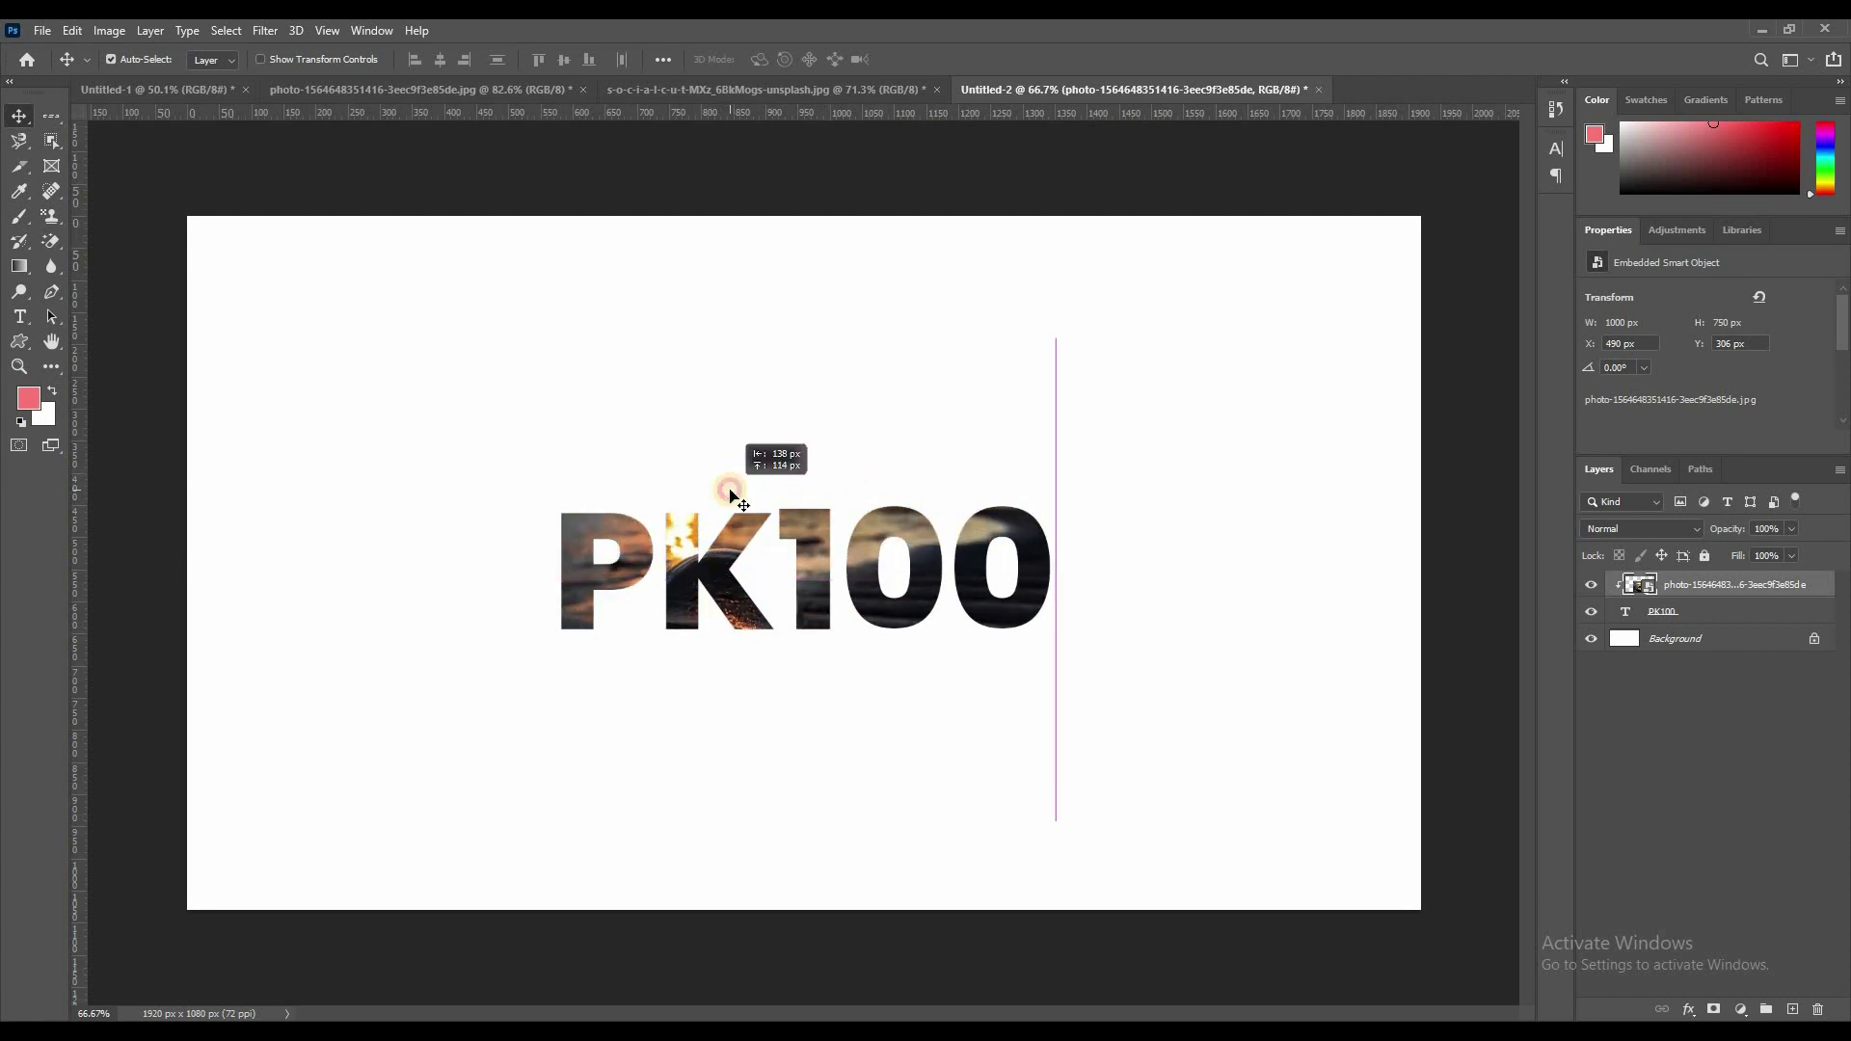
pyautogui.click(1656, 733)
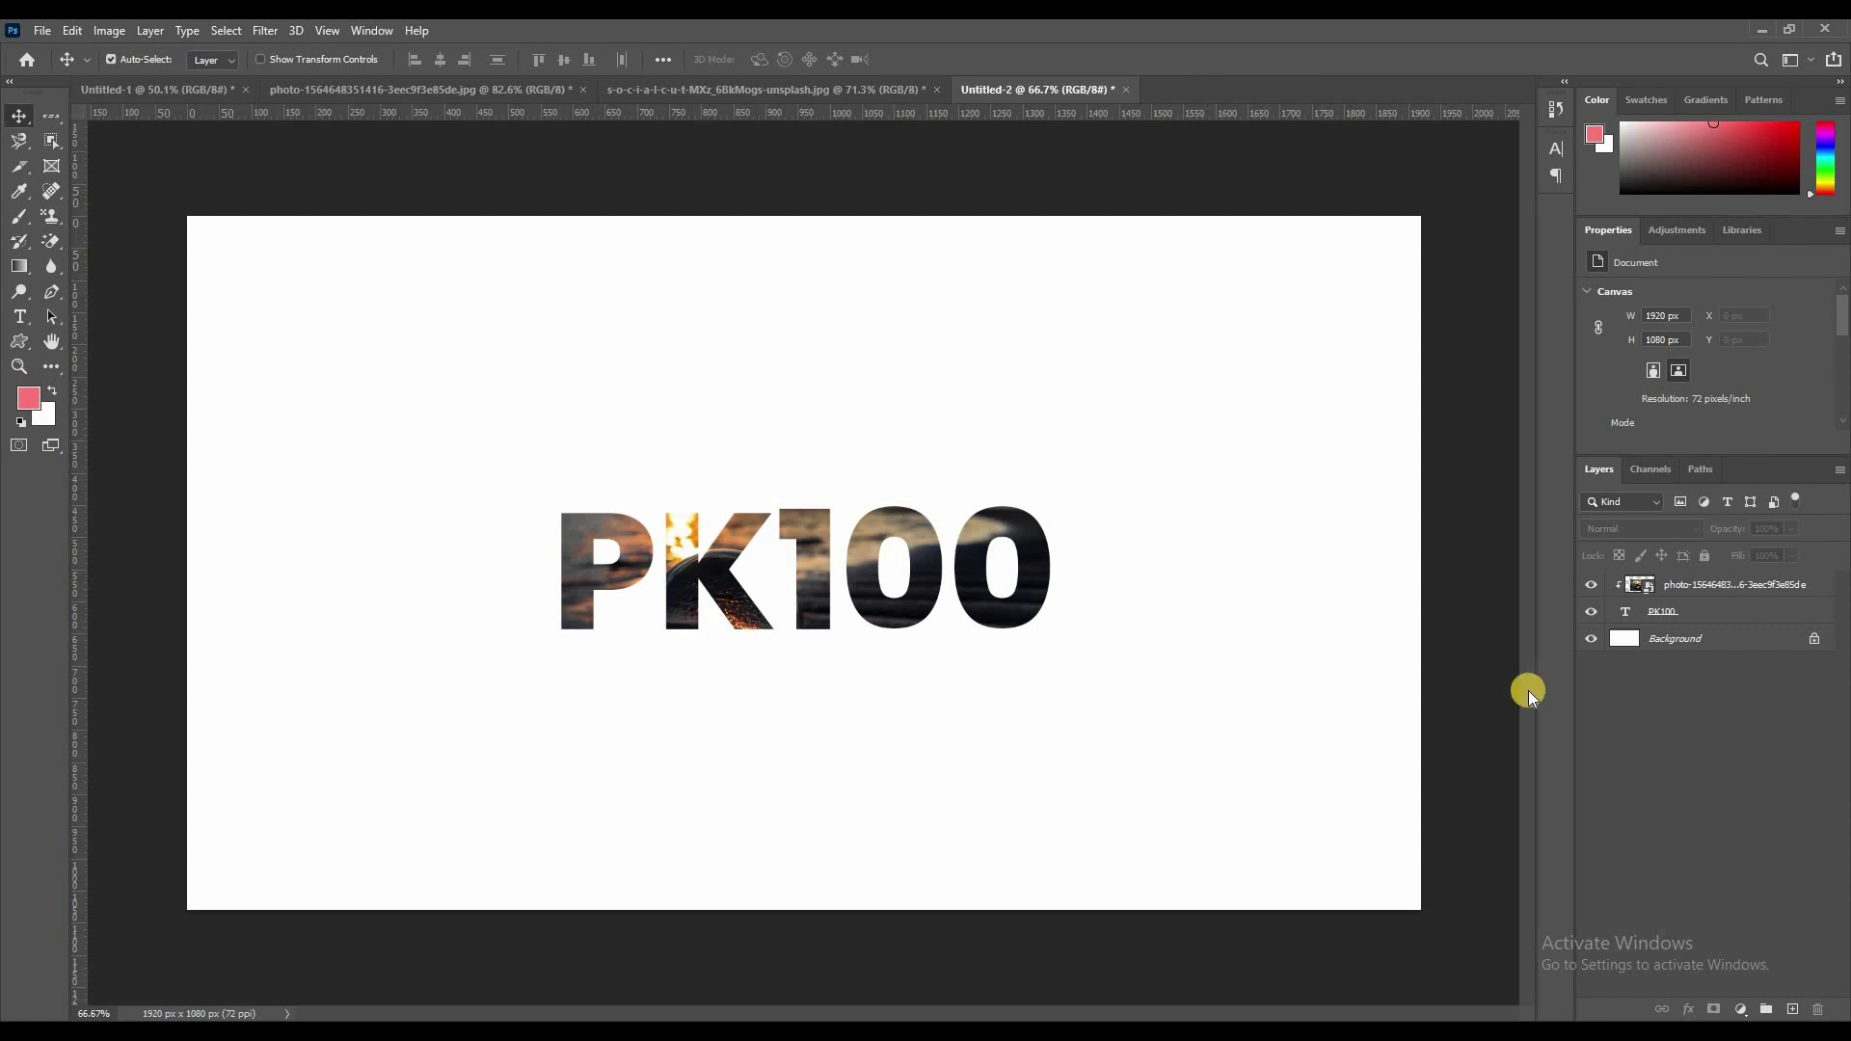
pyautogui.click(20, 339)
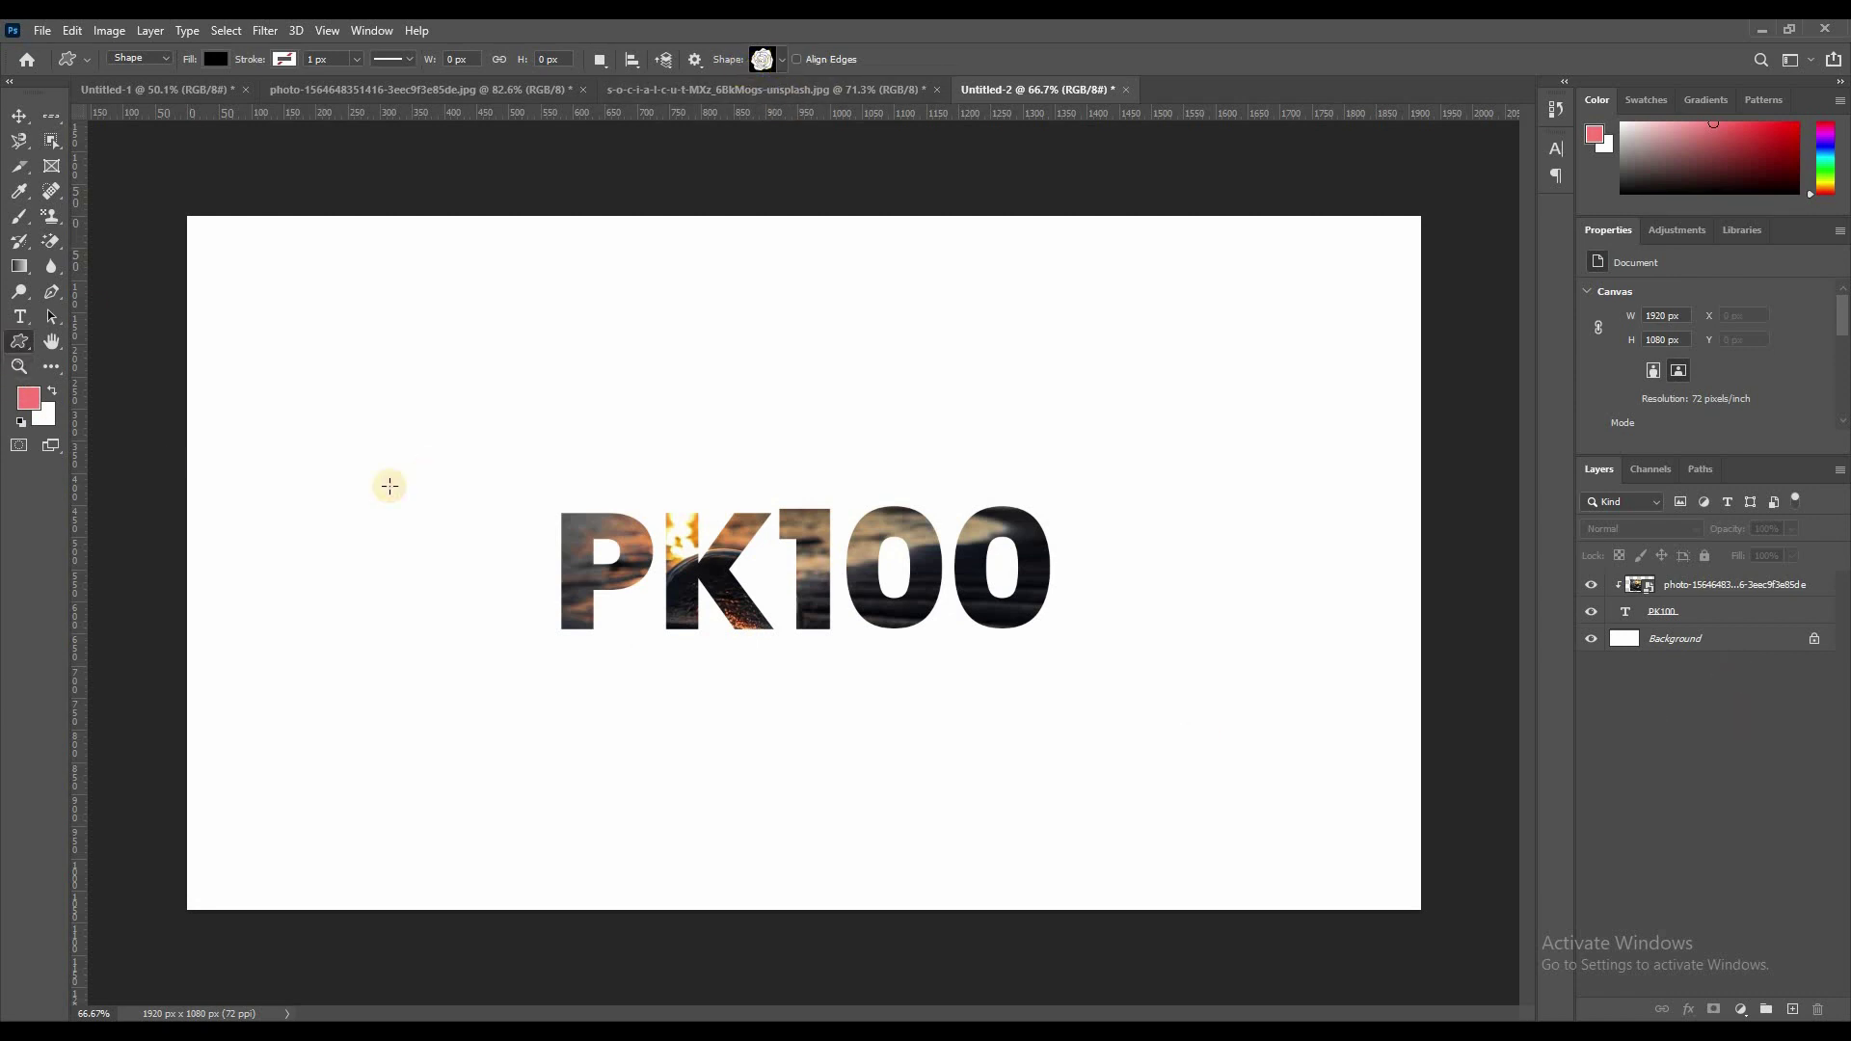
# - Draw a solid black rose custom shape to the left of PK100
pyautogui.click(782, 59)
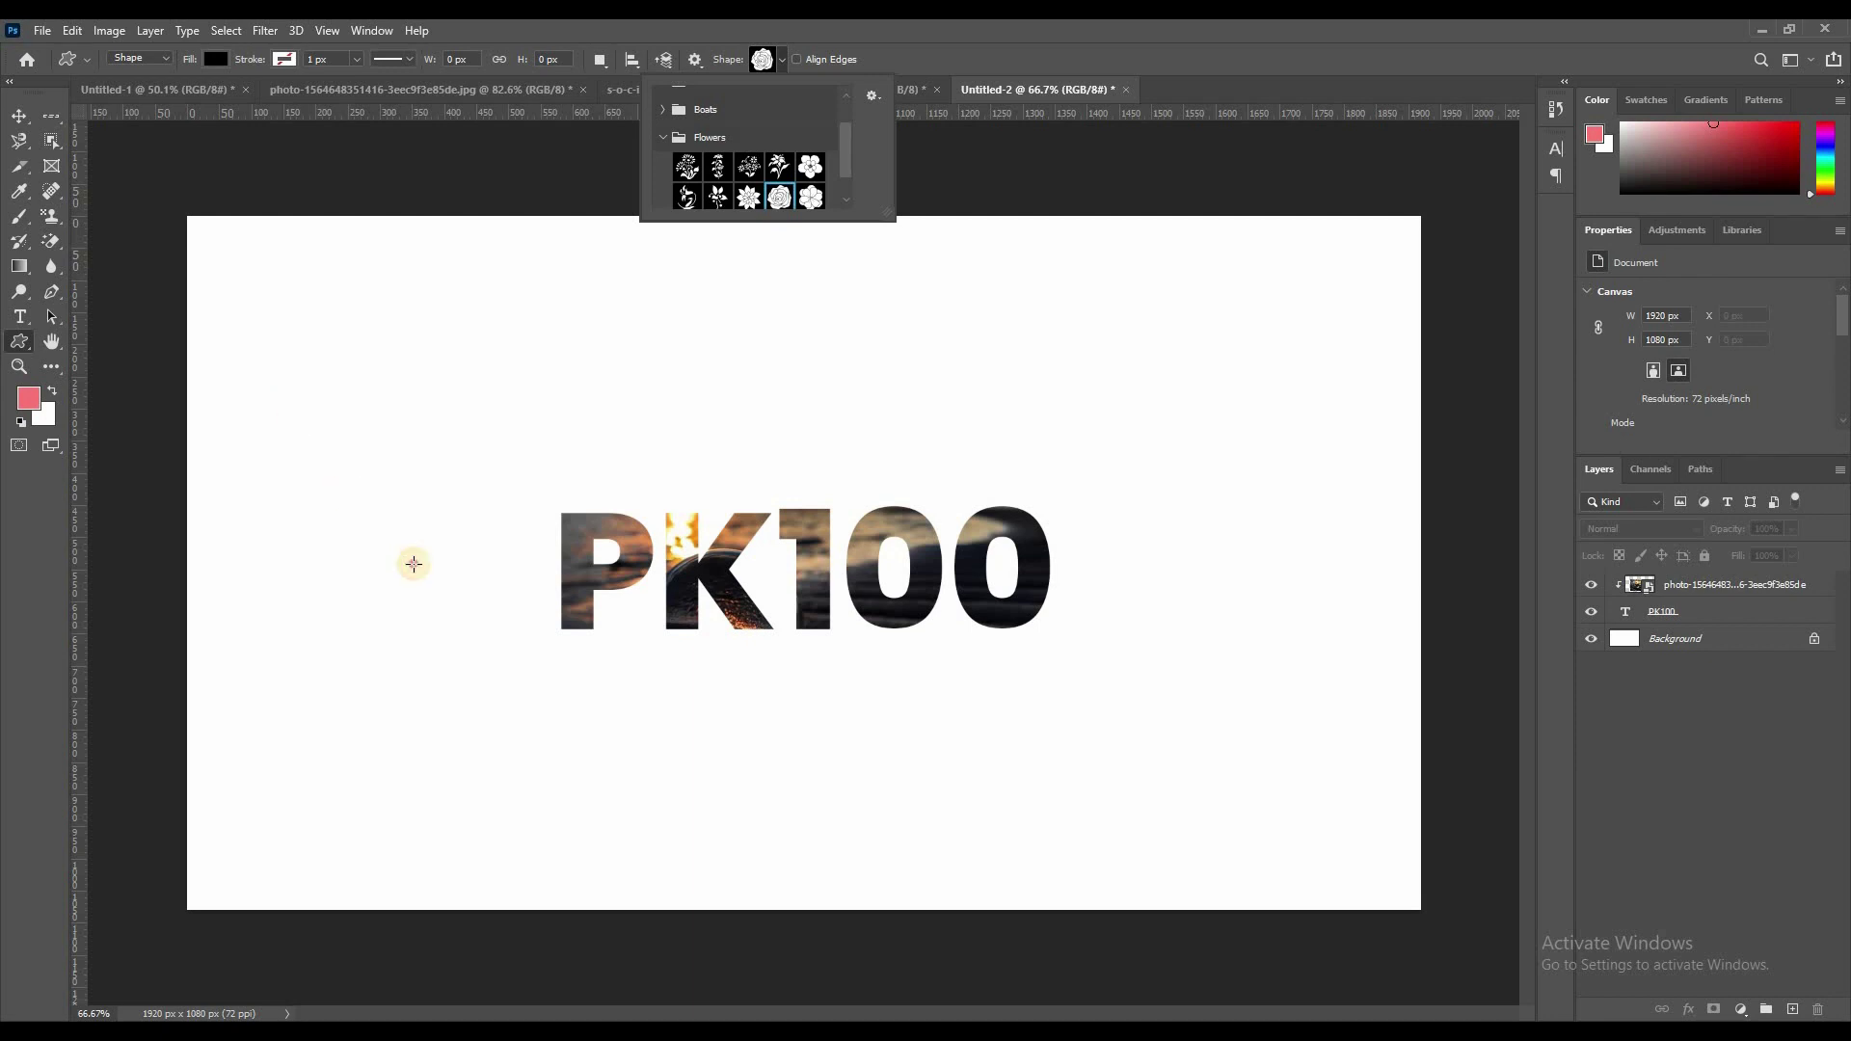
pyautogui.moveTo(262, 367); pyautogui.dragTo(482, 617)
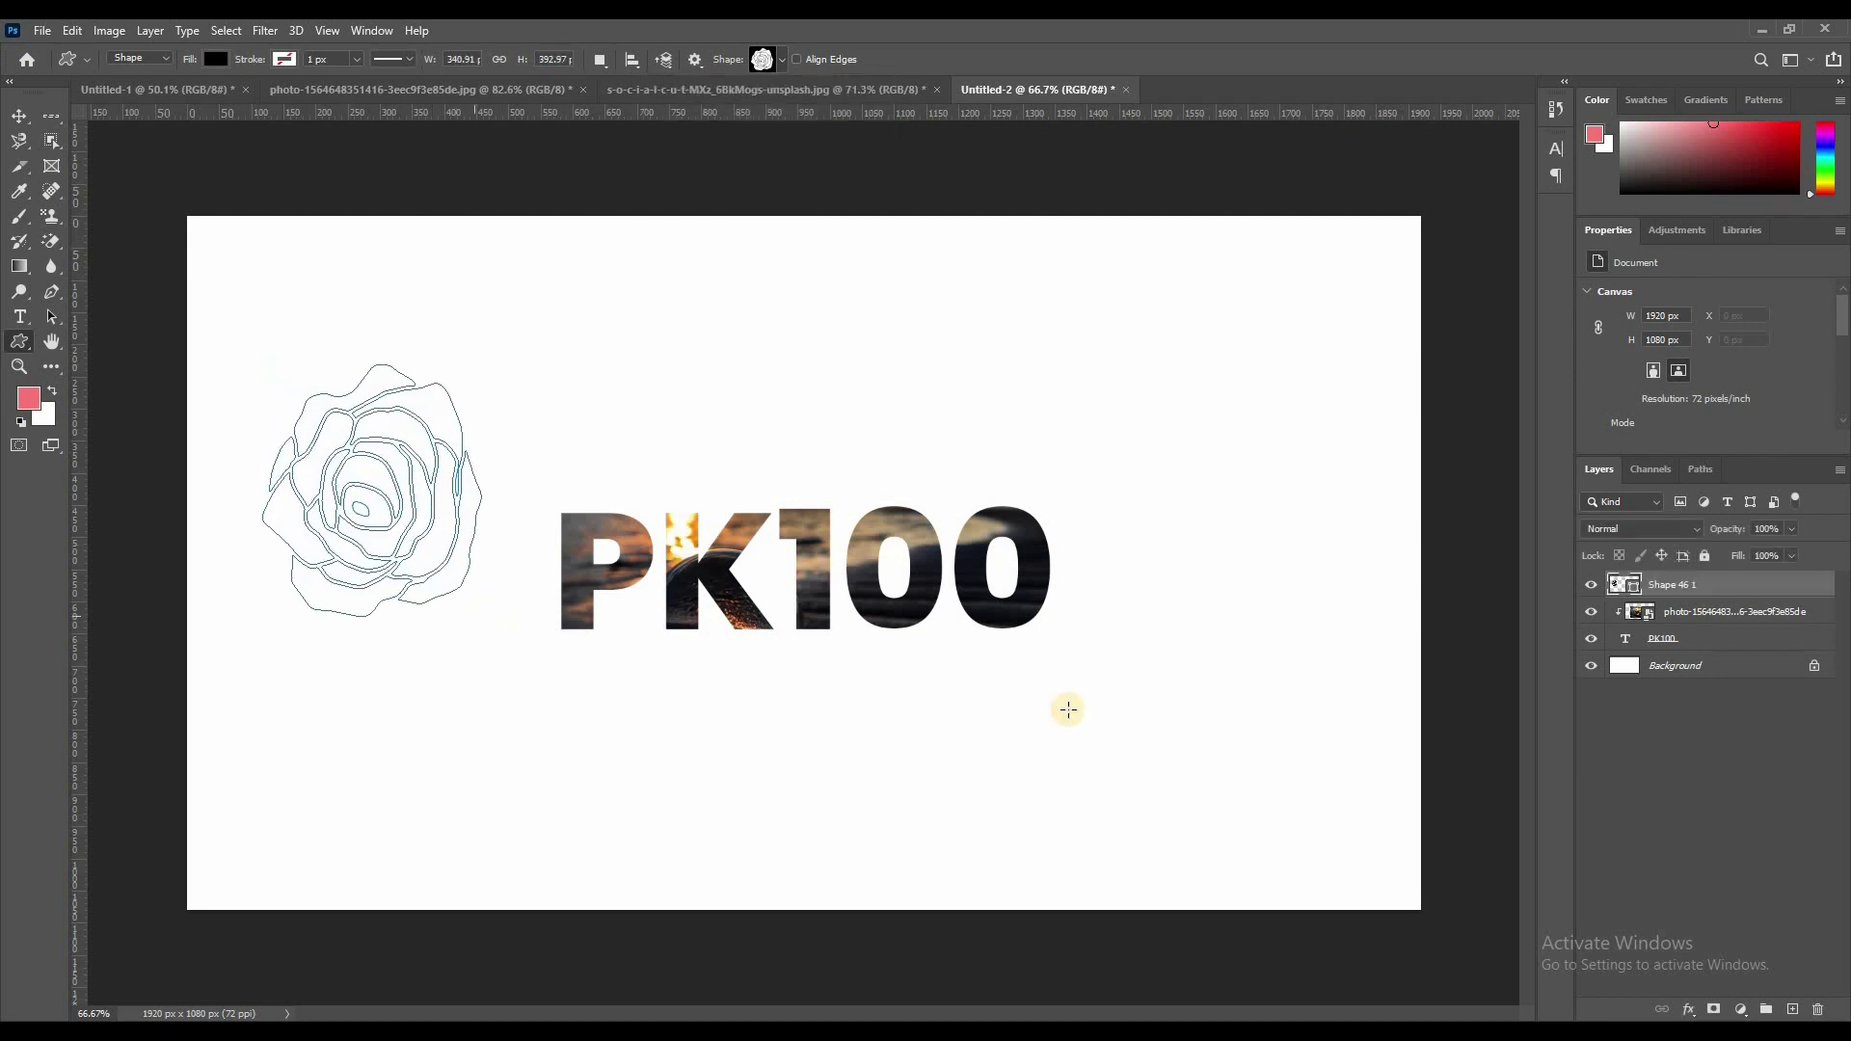
pyautogui.click(1702, 584)
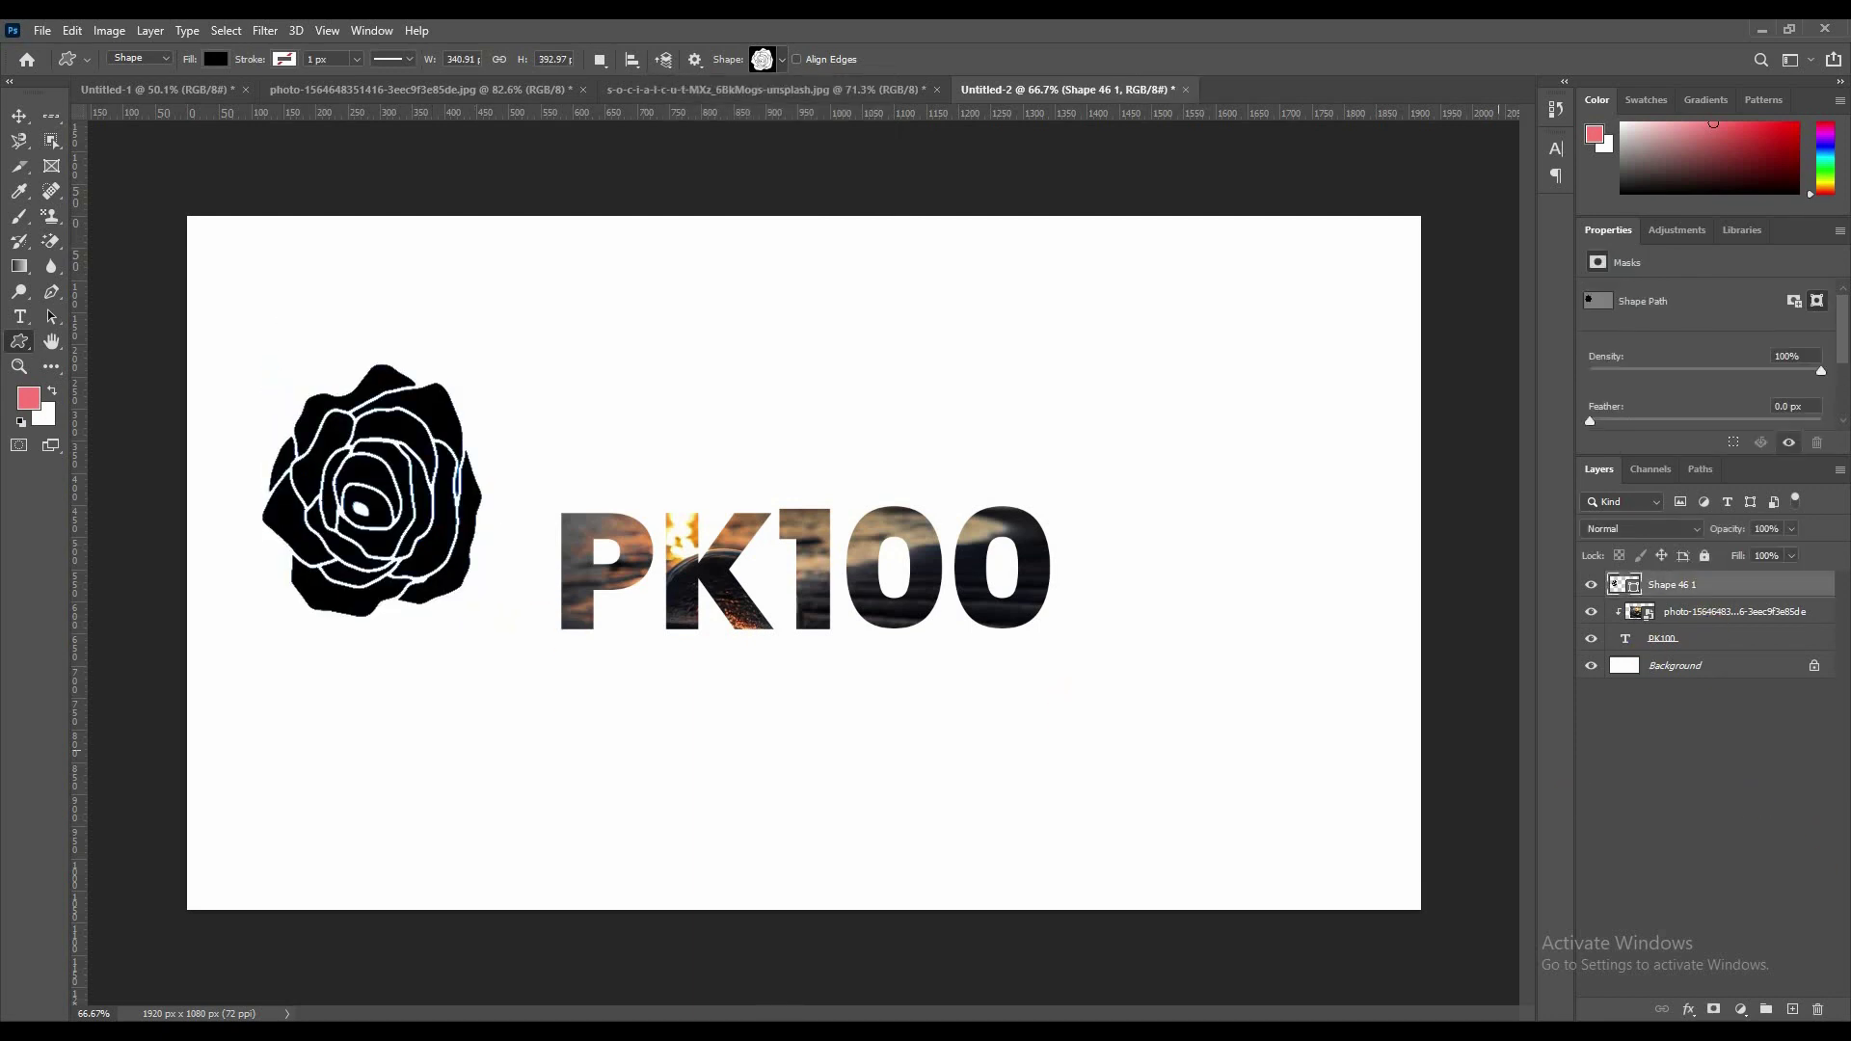
# - Place the aerial beach photo over the rose and clip it into the shape
pyautogui.hotkey('alt', 'Tab')
pyautogui.moveTo(430, 252)
pyautogui.mouseDown()
pyautogui.moveTo(1181, 974)
pyautogui.moveTo(497, 508)
pyautogui.moveTo(830, 599)
pyautogui.mouseUp()
pyautogui.moveTo(442, 417)
pyautogui.mouseDown()
pyautogui.moveTo(532, 723)
pyautogui.moveTo(526, 982)
pyautogui.mouseUp()
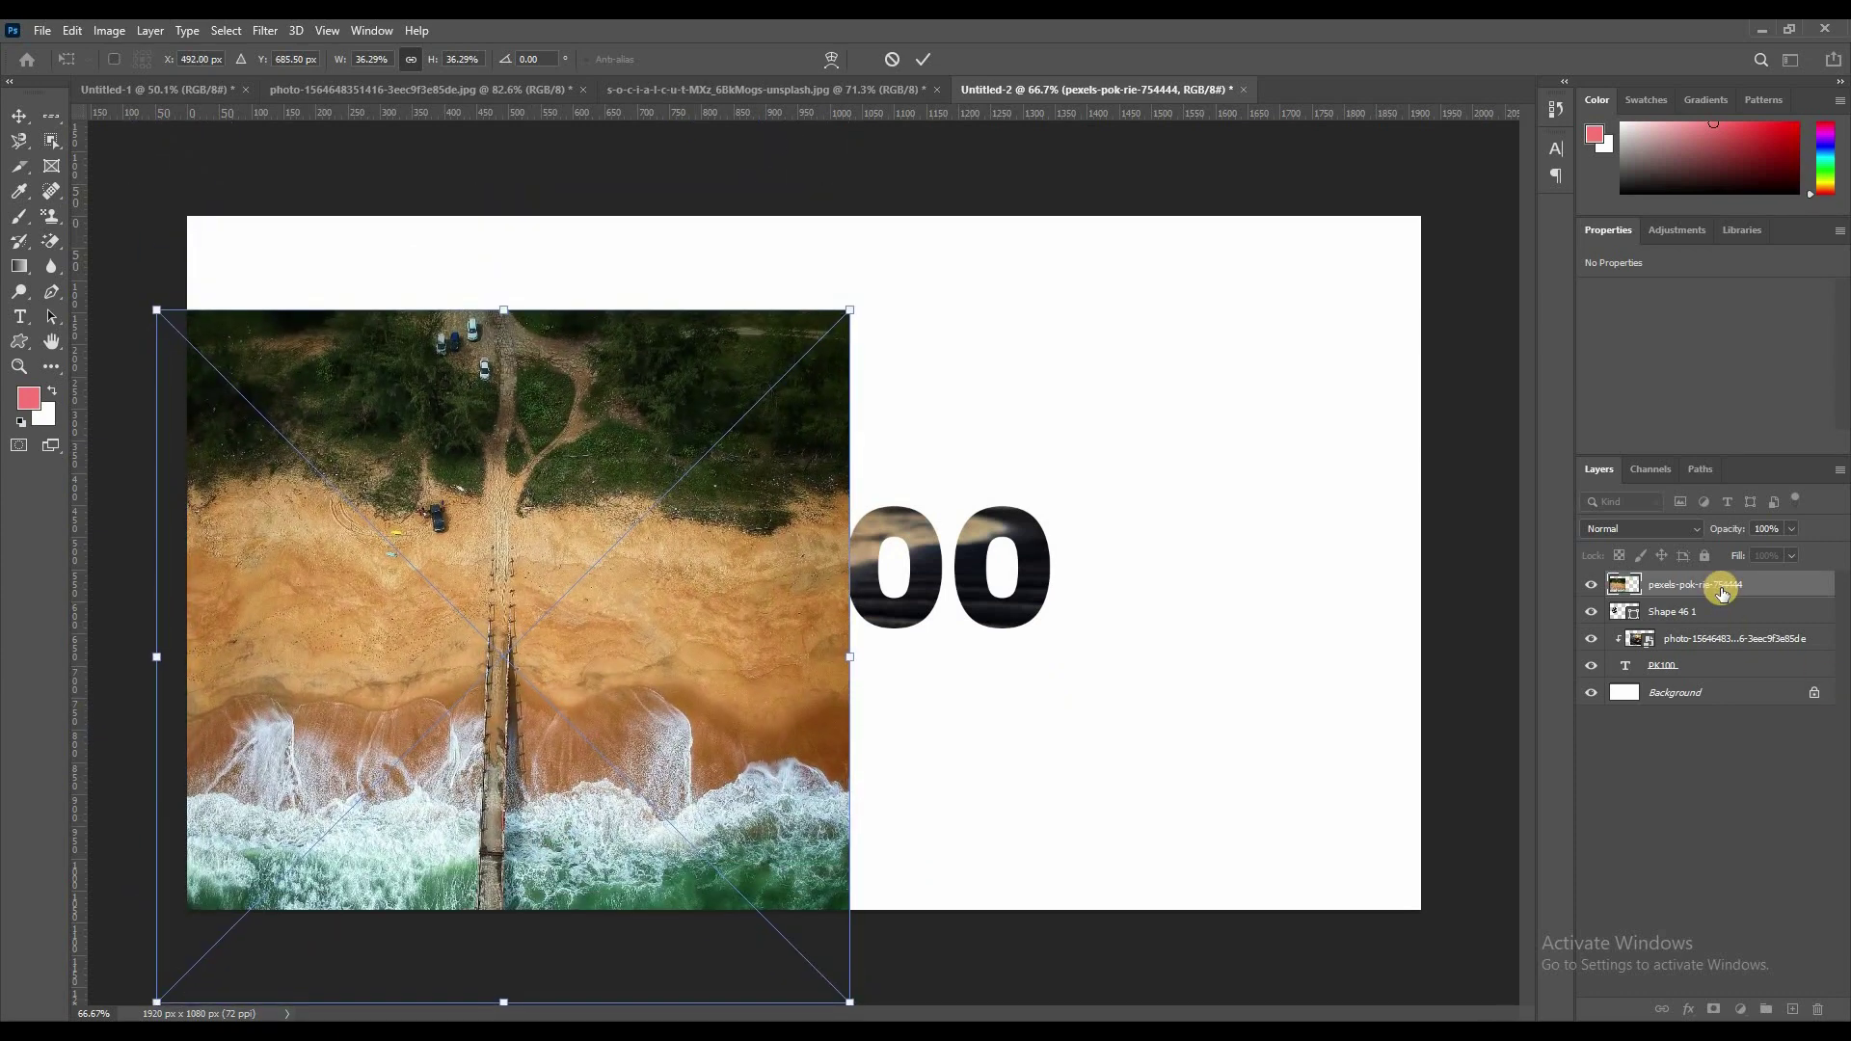
pyautogui.press('Return')
pyautogui.rightClick(1523, 743)
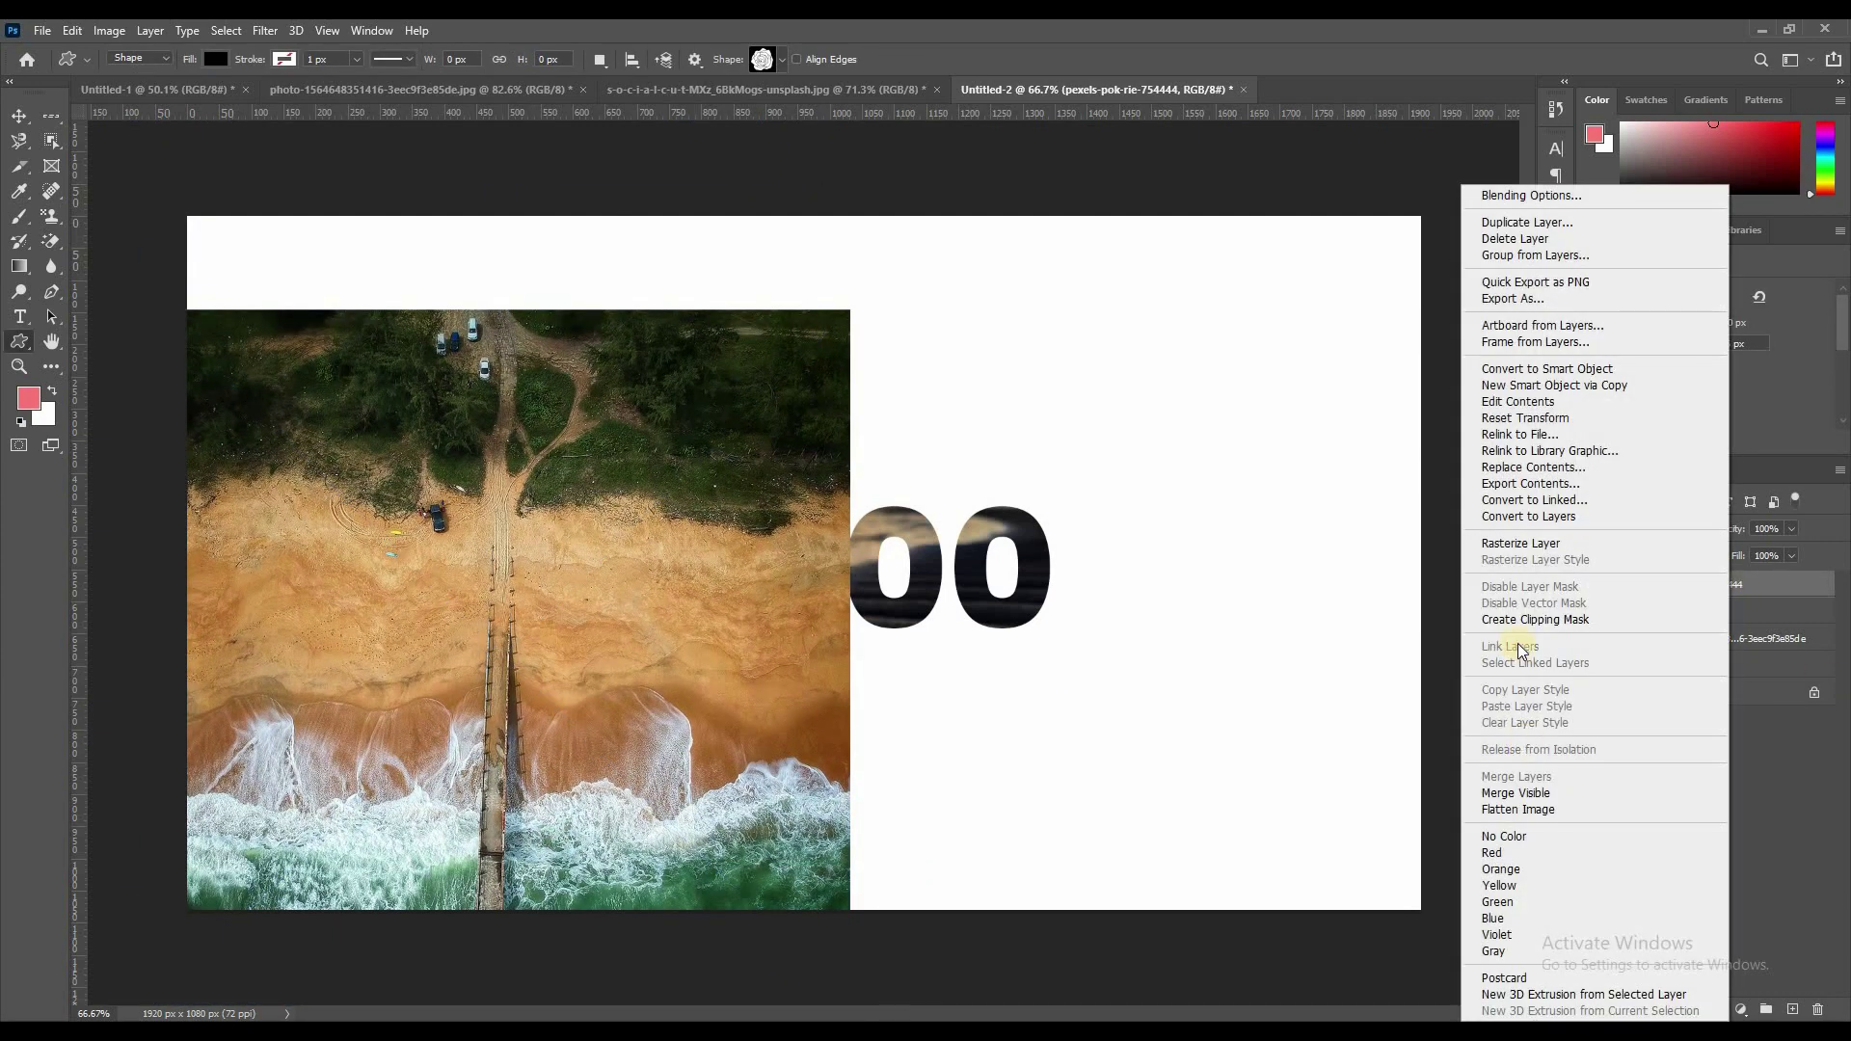
pyautogui.click(1521, 619)
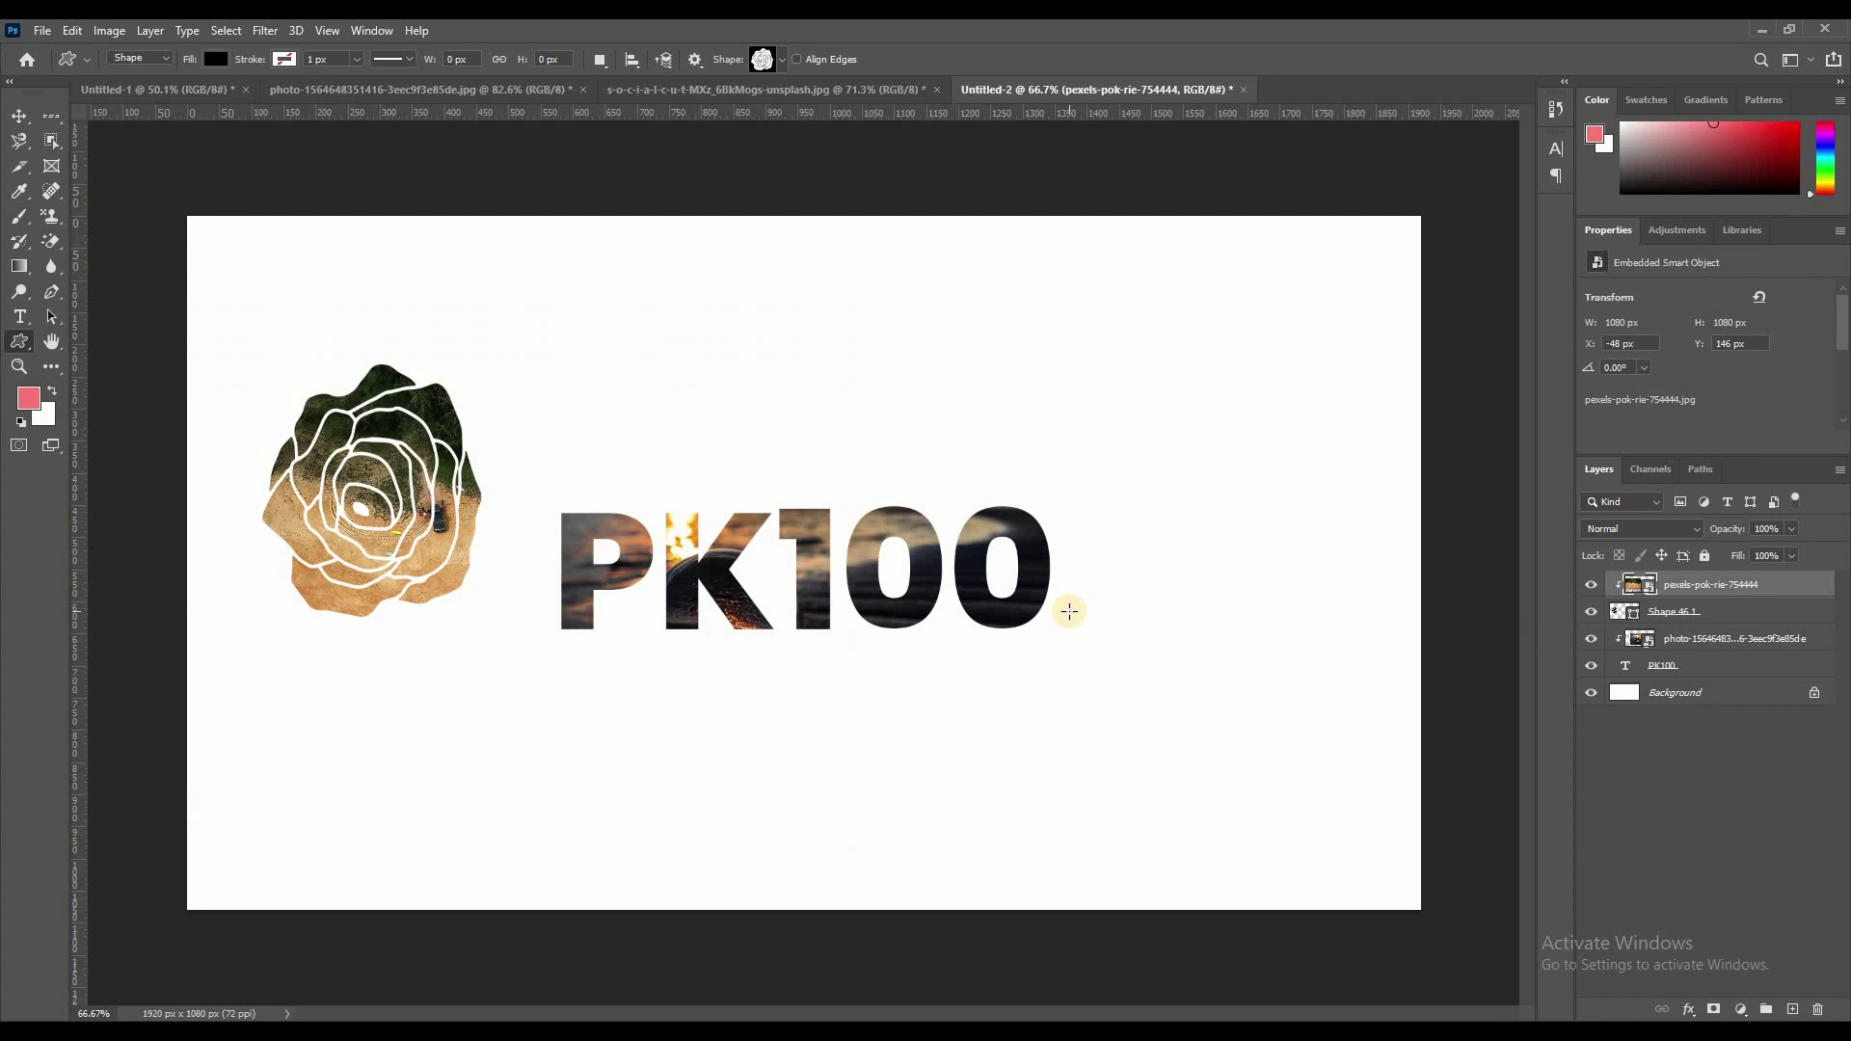
# - Move the rose and its photo to overlap the top of the P
pyautogui.press('v')
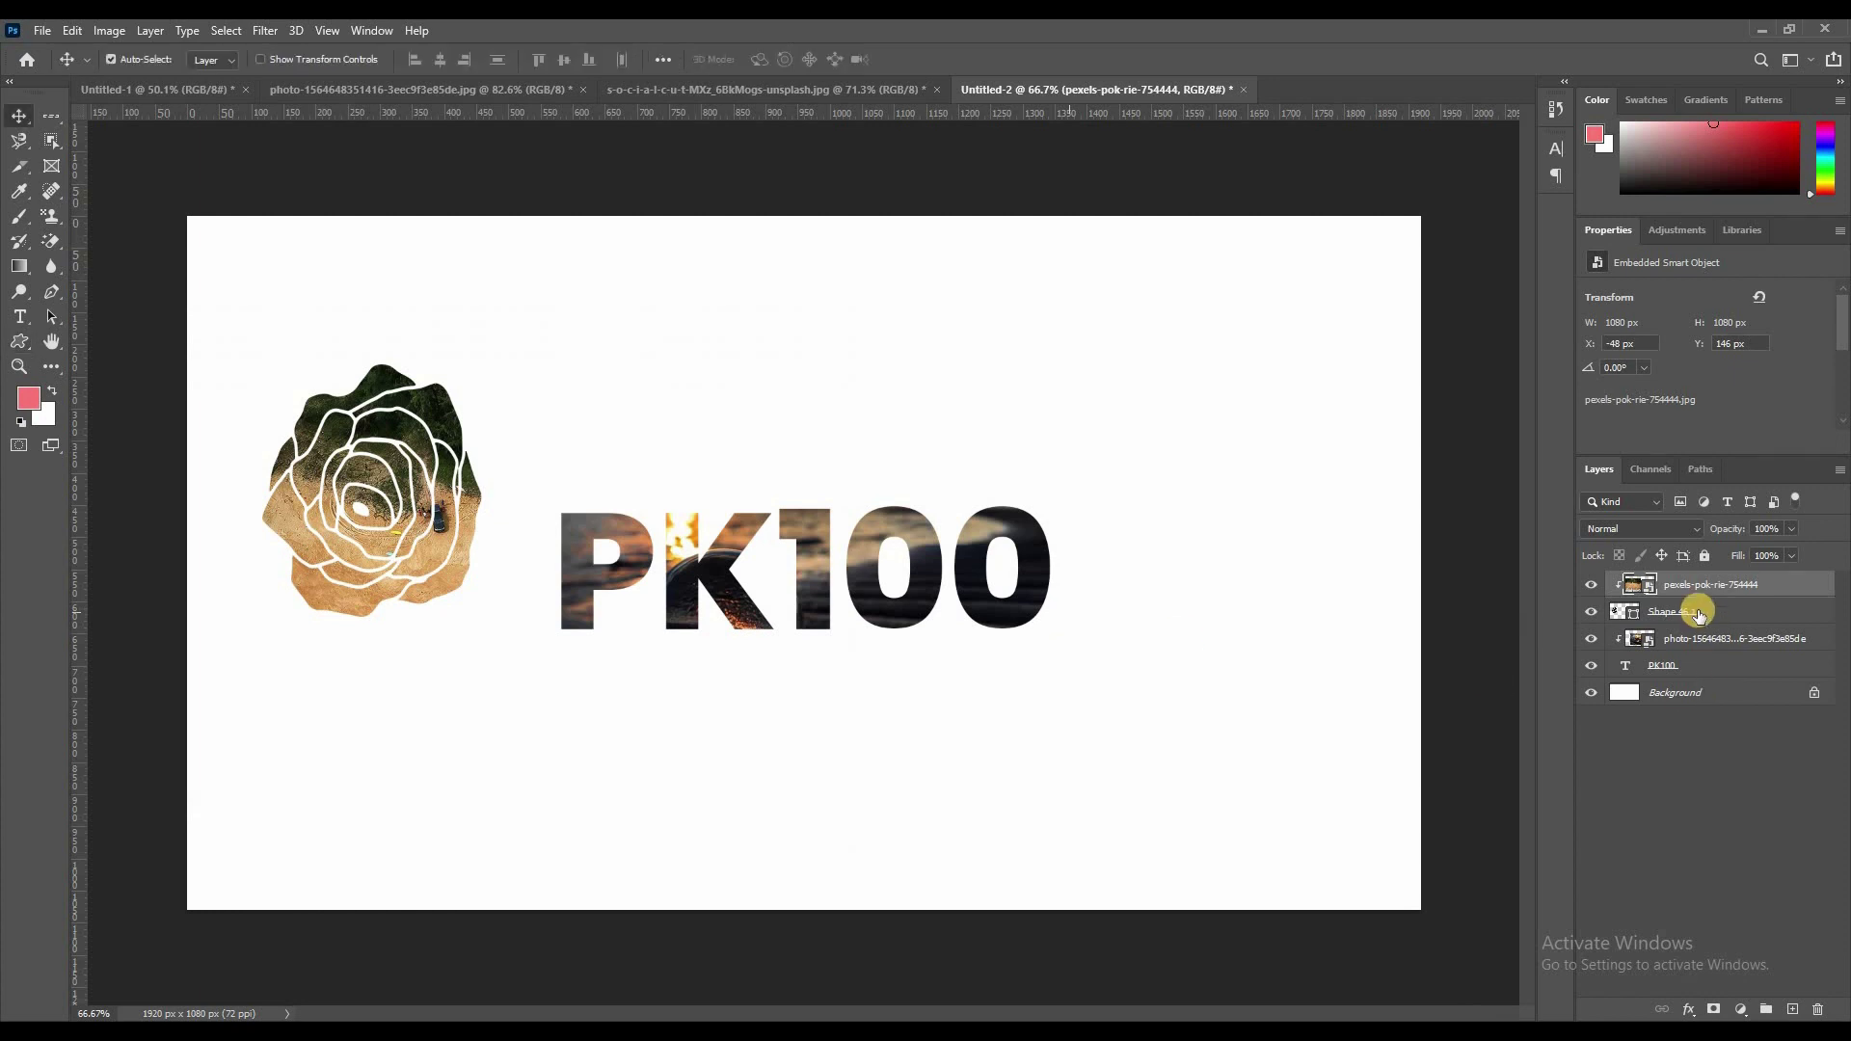
pyautogui.keyDown('shift'); pyautogui.click(1697, 614); pyautogui.keyUp('shift')
pyautogui.moveTo(425, 550)
pyautogui.mouseDown()
pyautogui.moveTo(592, 522)
pyautogui.moveTo(552, 442)
pyautogui.mouseUp()
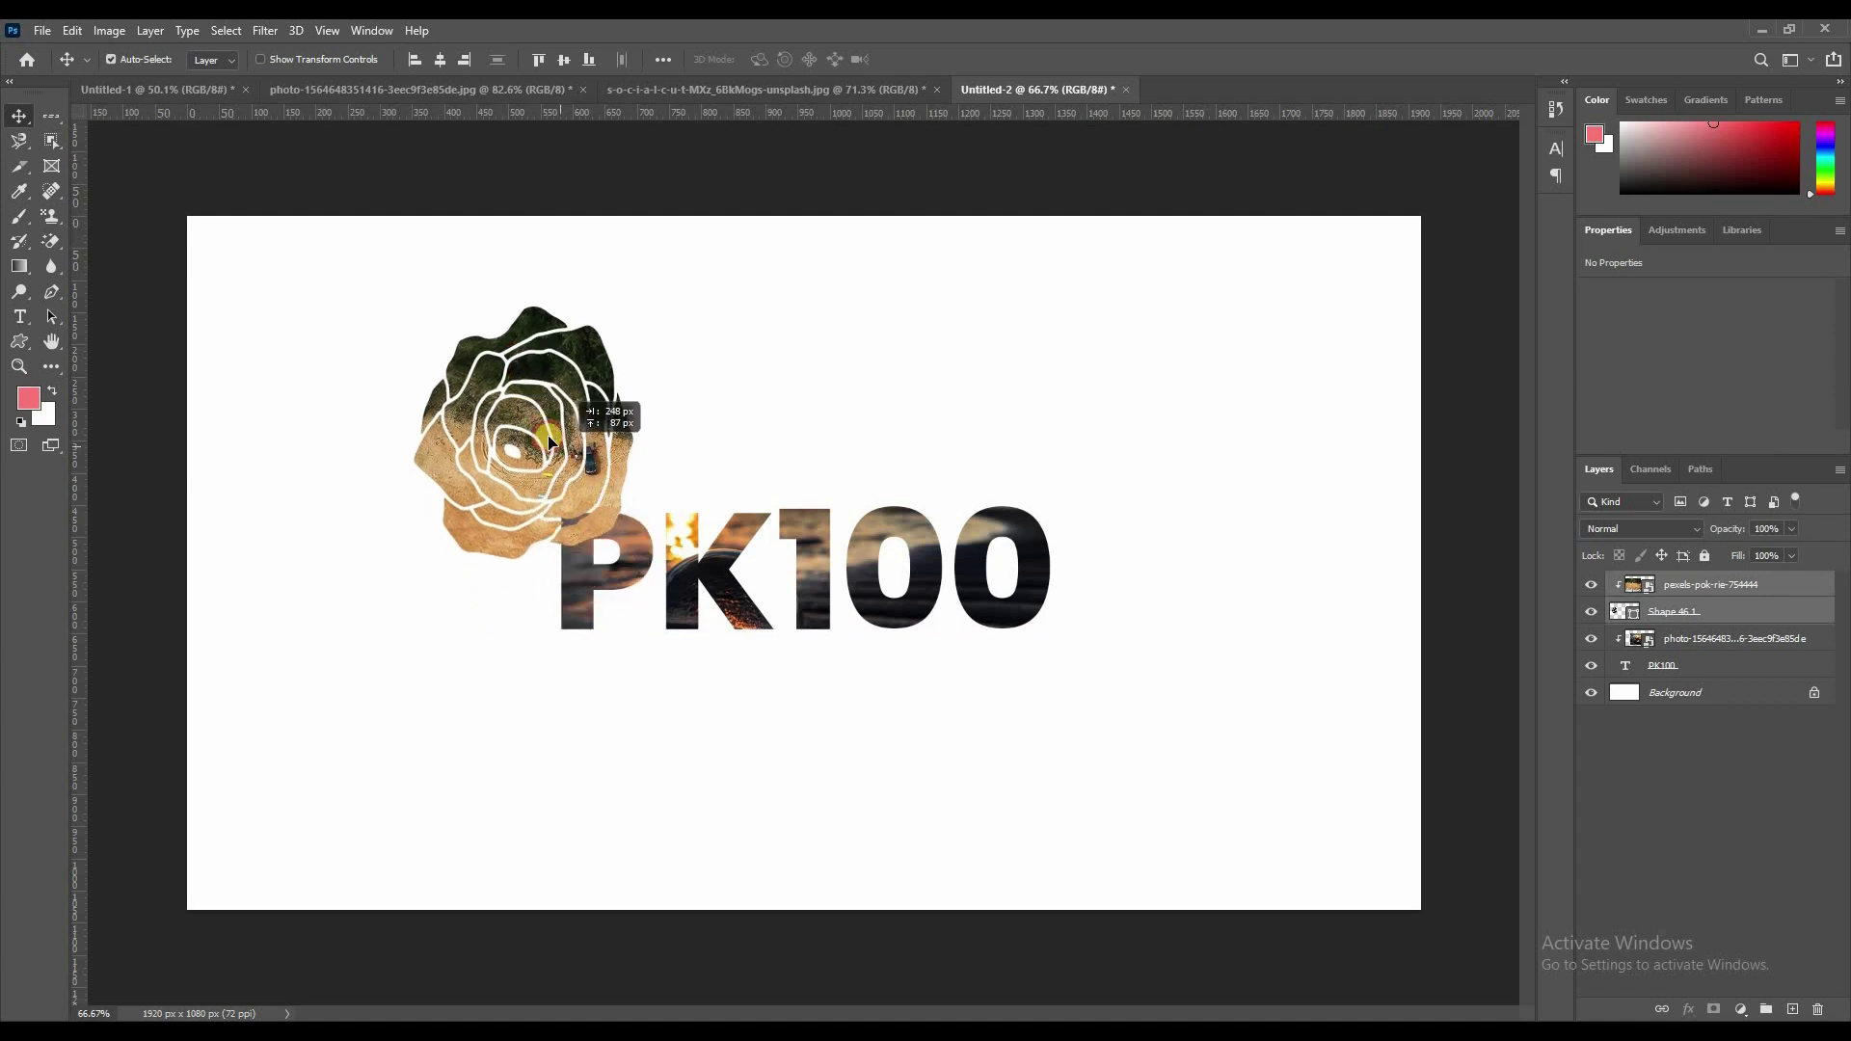
pyautogui.moveTo(547, 440); pyautogui.dragTo(548, 436)
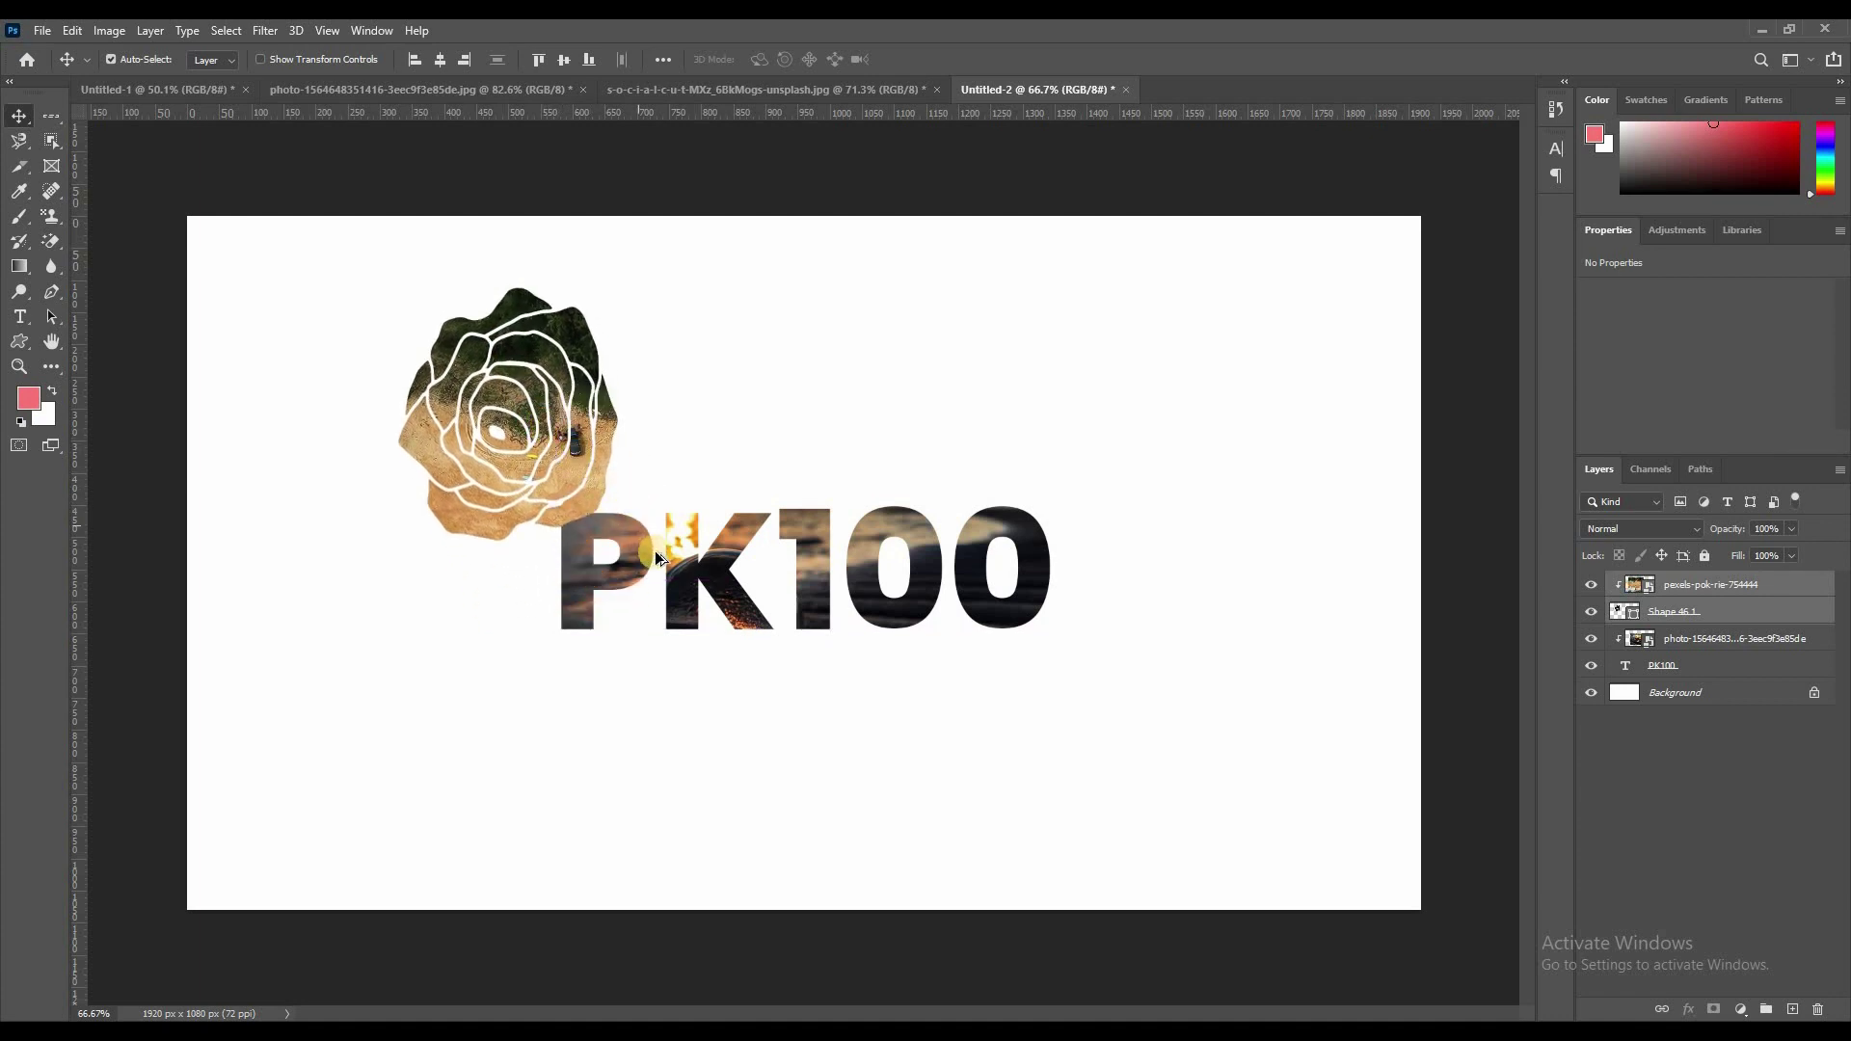
pyautogui.hotkey('ctrl', '-')
# - Switch to the Untitled-1 beach composite document and zoom out
pyautogui.click(704, 88)
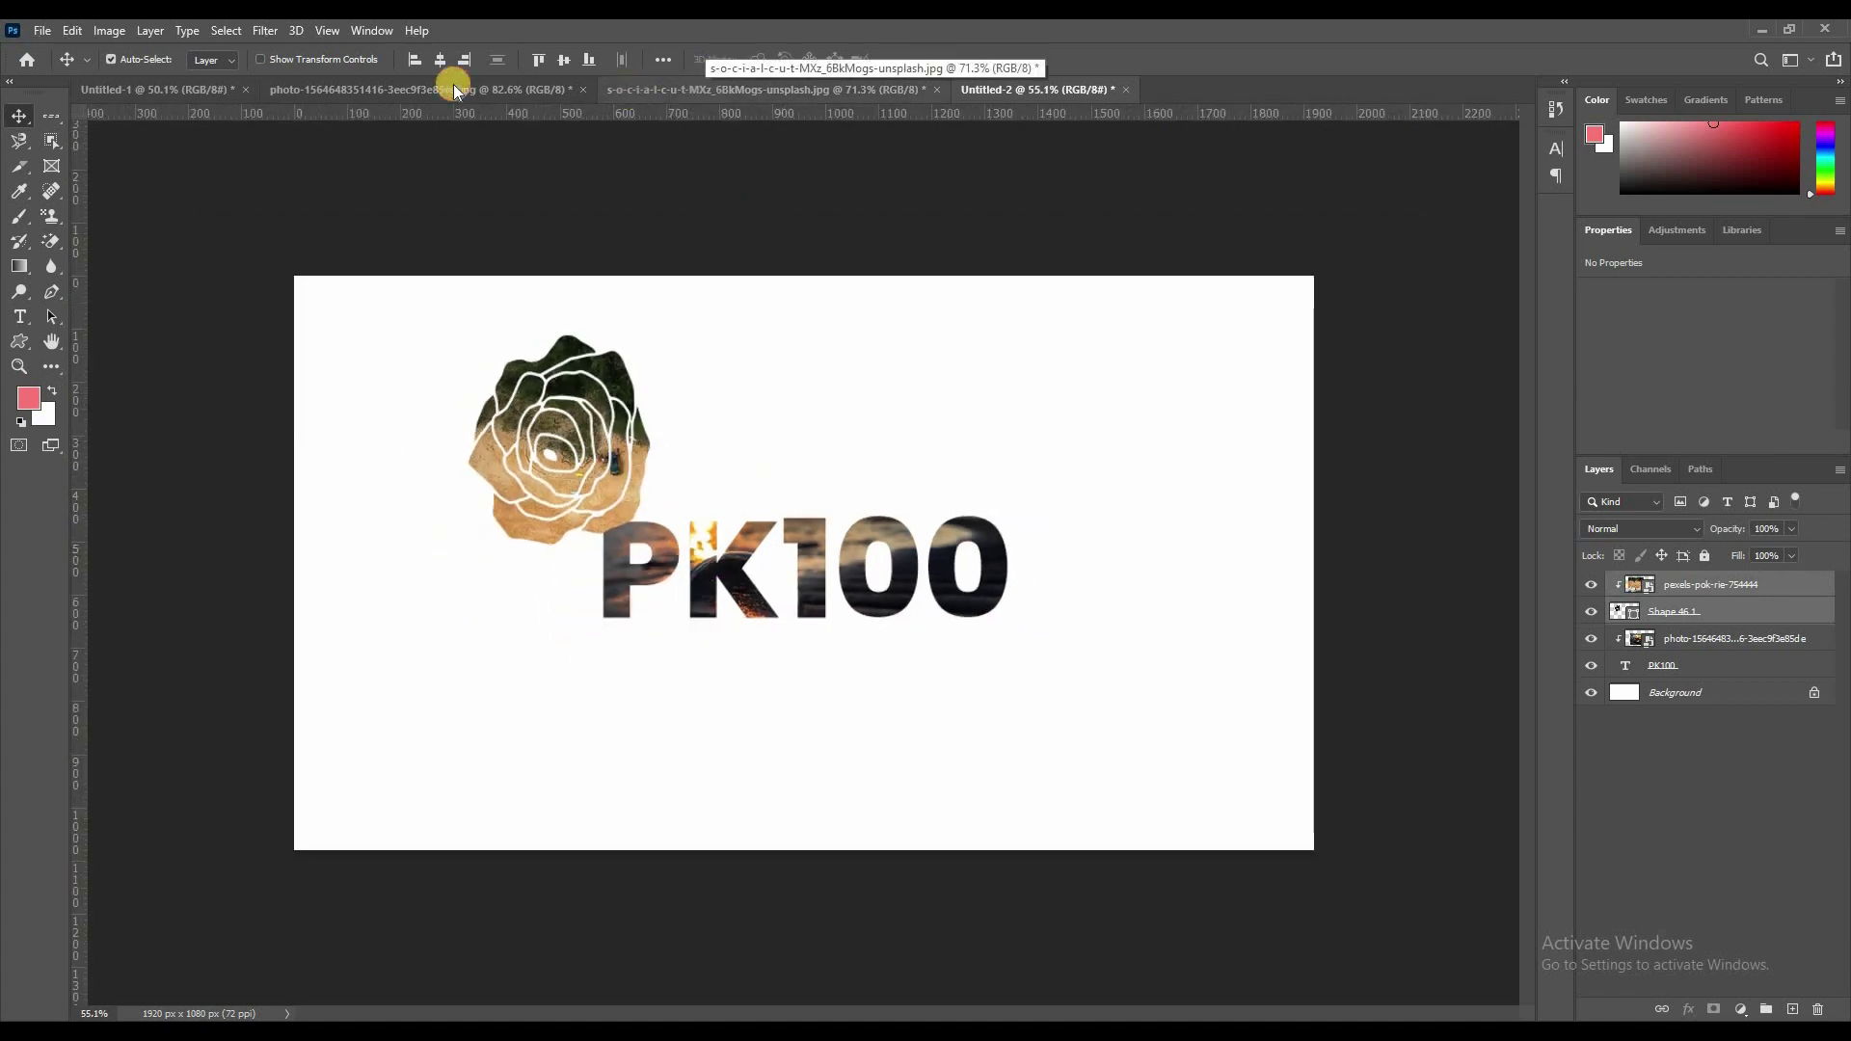
pyautogui.click(443, 89)
pyautogui.click(159, 100)
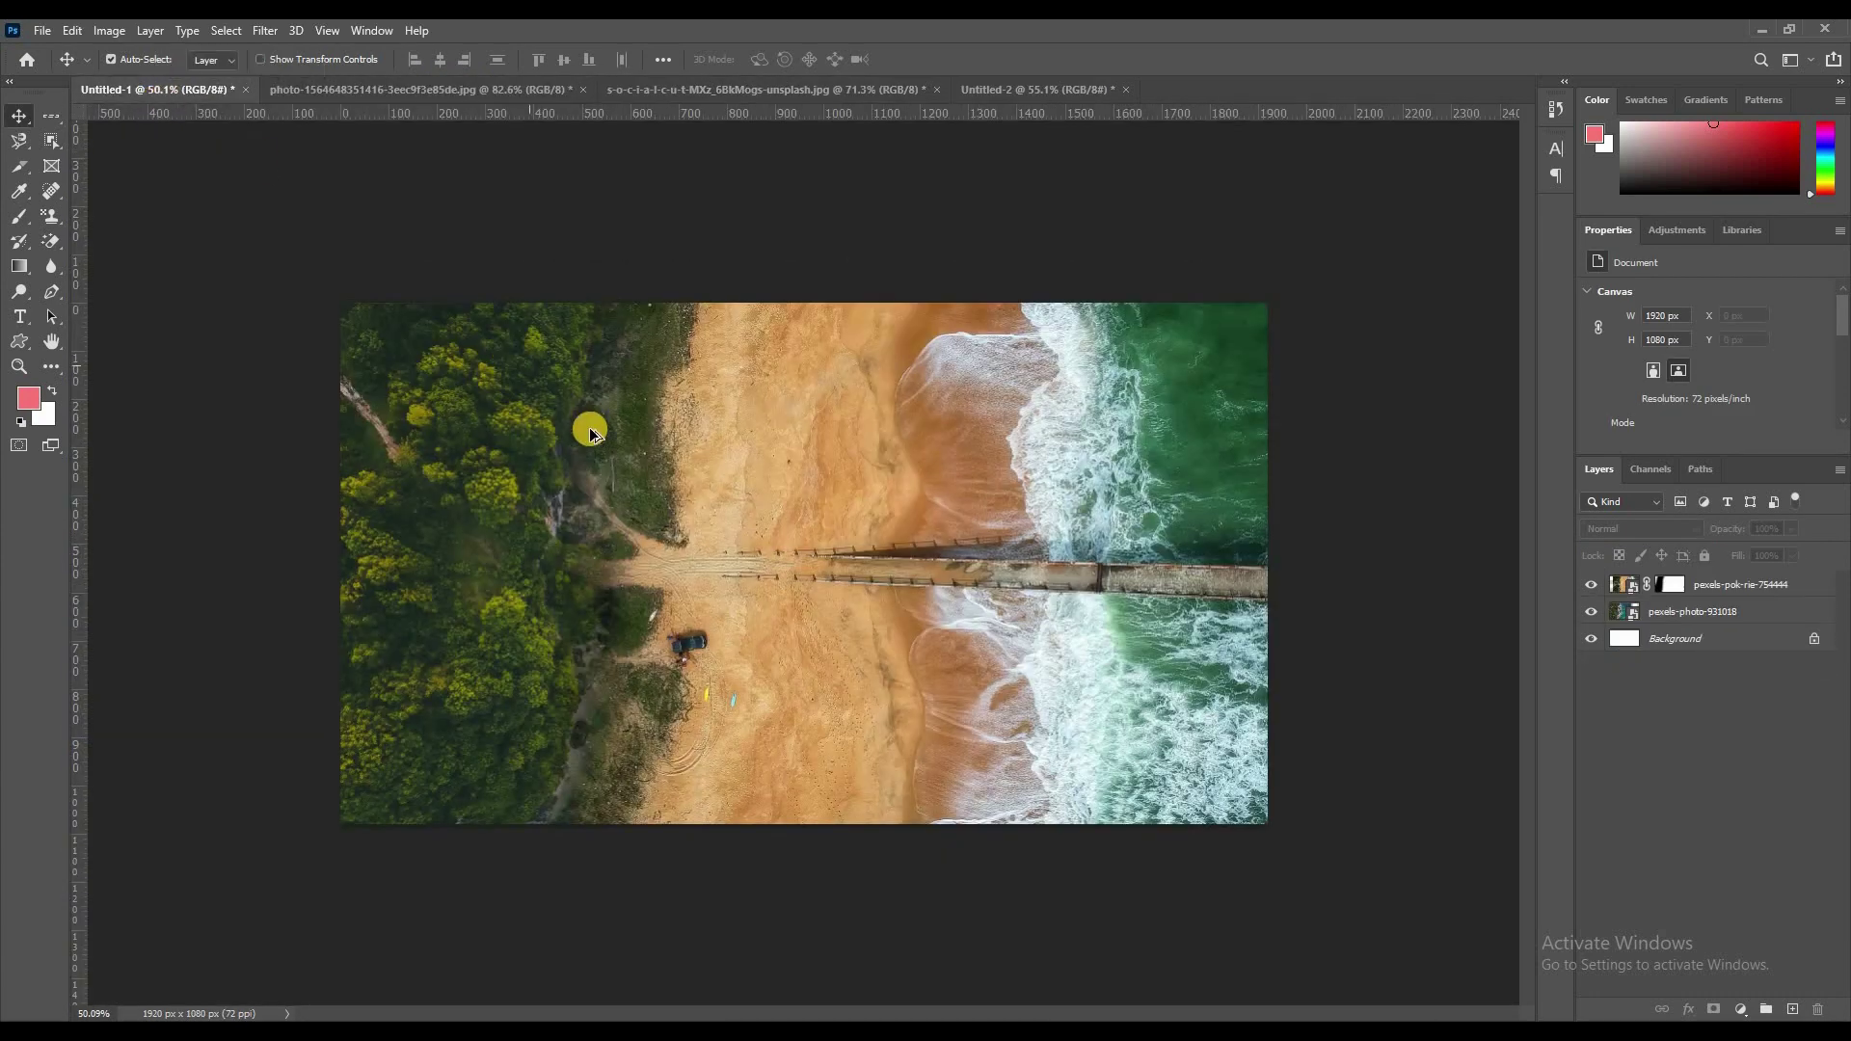
pyautogui.scroll(-2, 1089, 491)
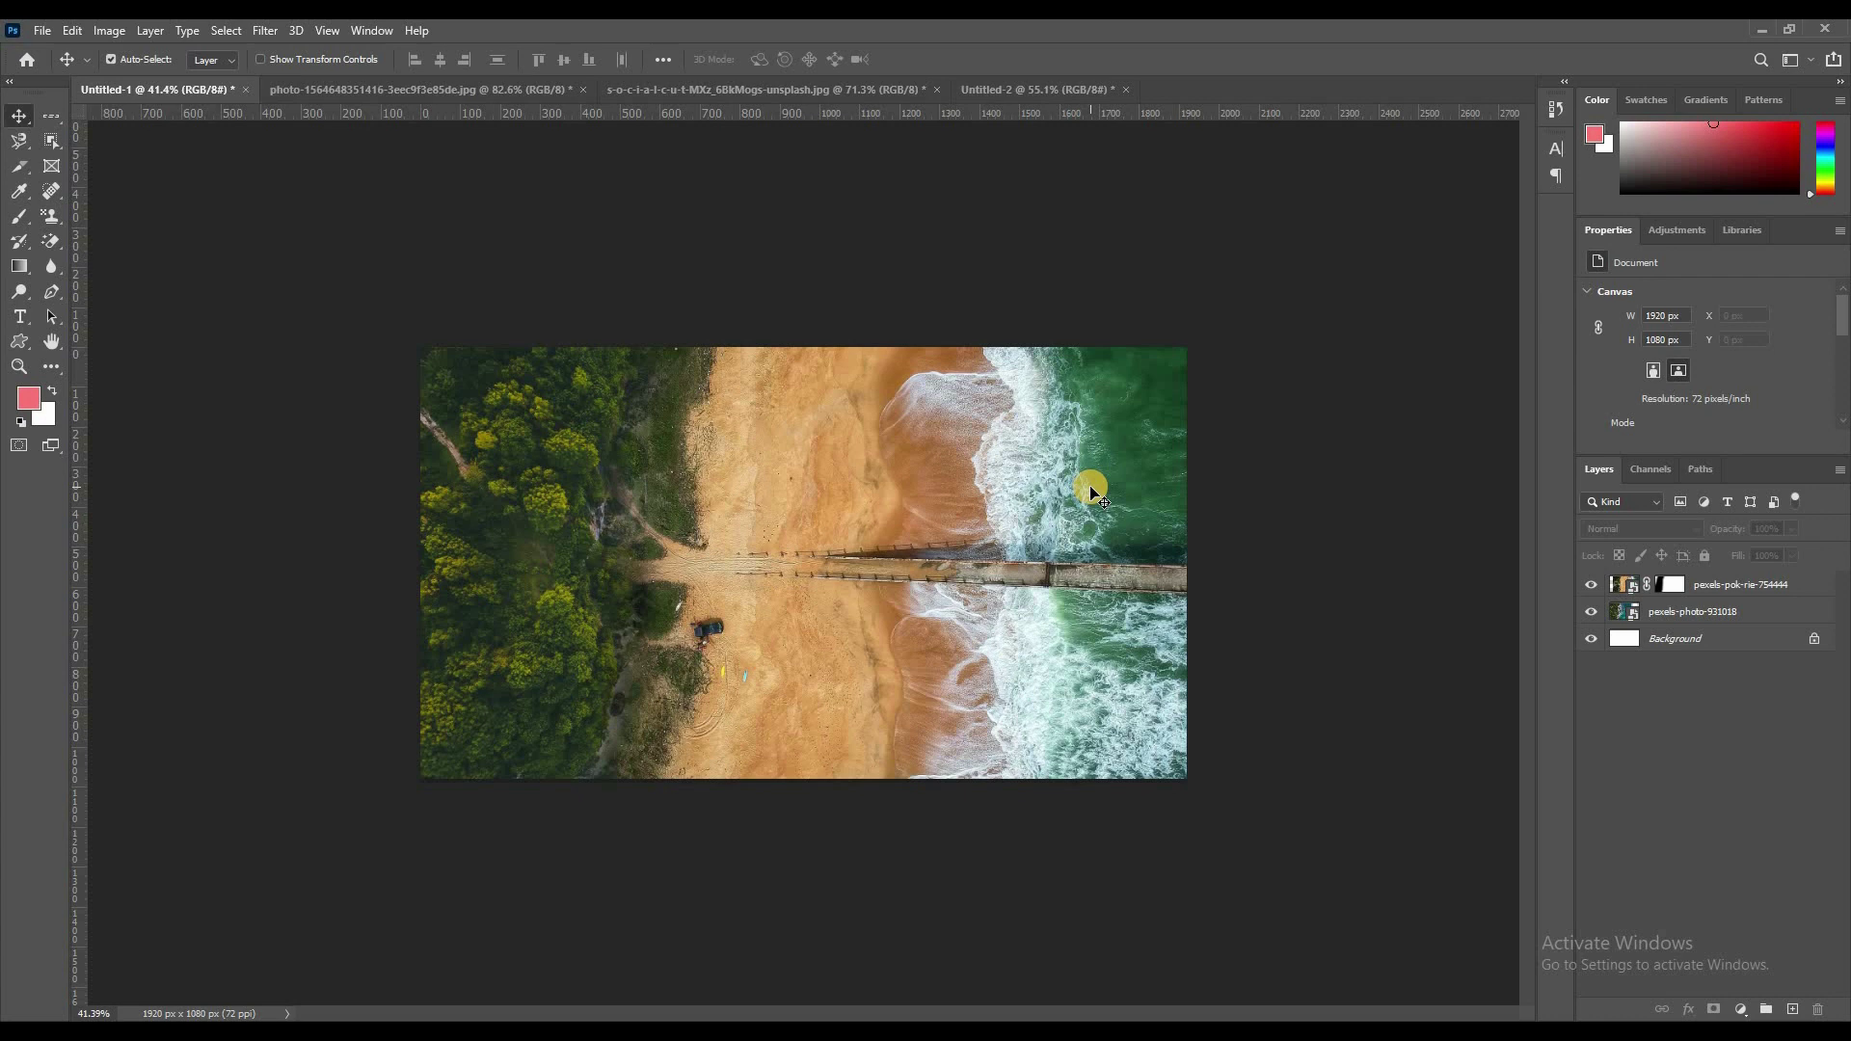